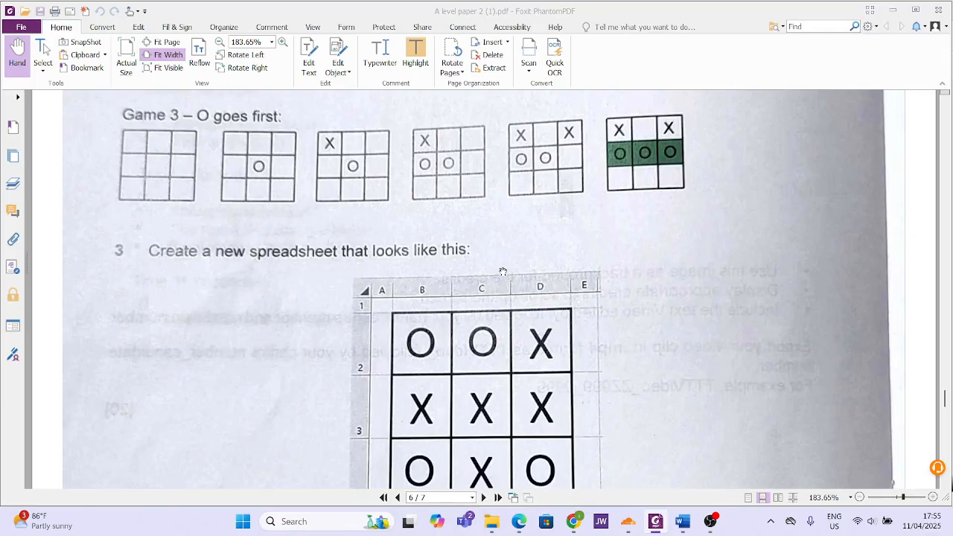
Step: Examine the TTT game description and the three example games on page 6 of the exam paper
scroll(503, 271, "up", 5)
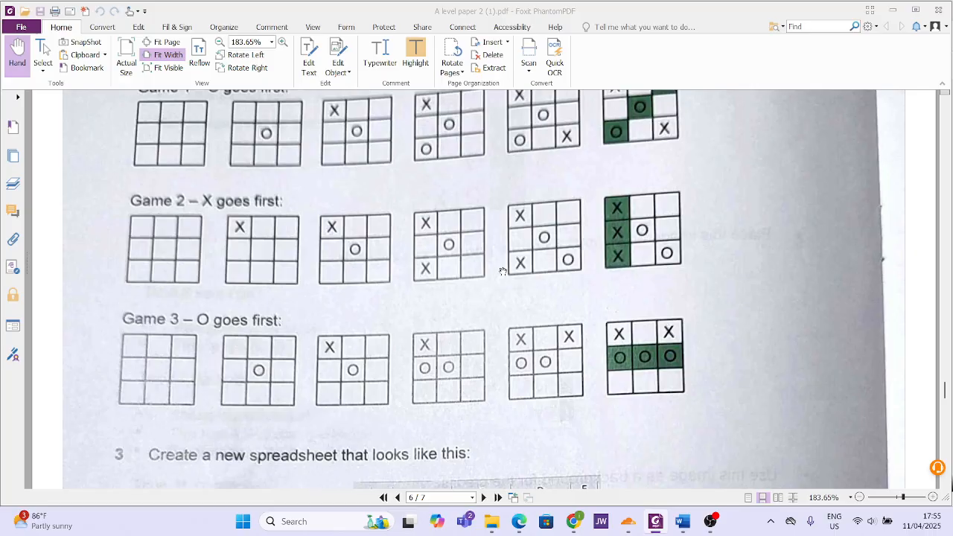
scroll(502, 271, "up", 5)
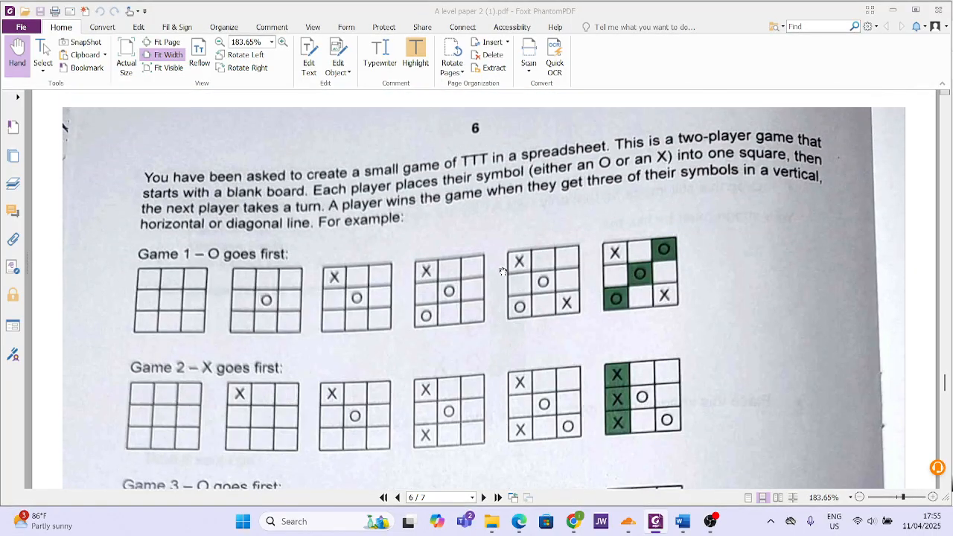
scroll(503, 271, "up", 1)
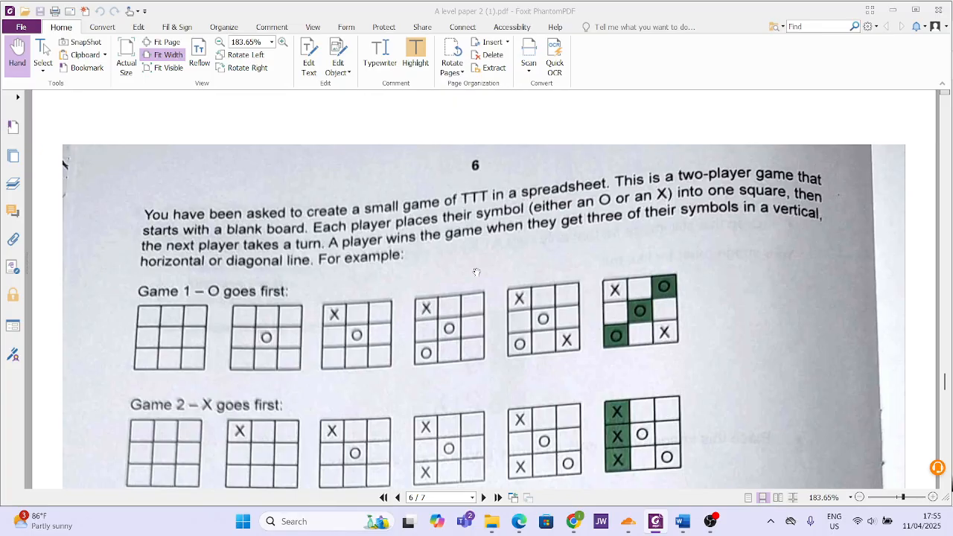
scroll(476, 268, "down", 15)
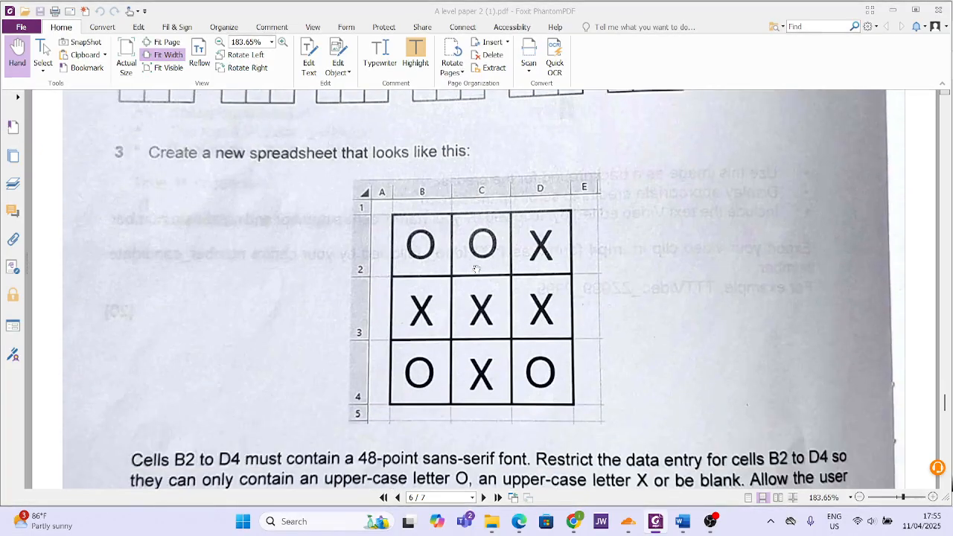
scroll(476, 268, "up", 18)
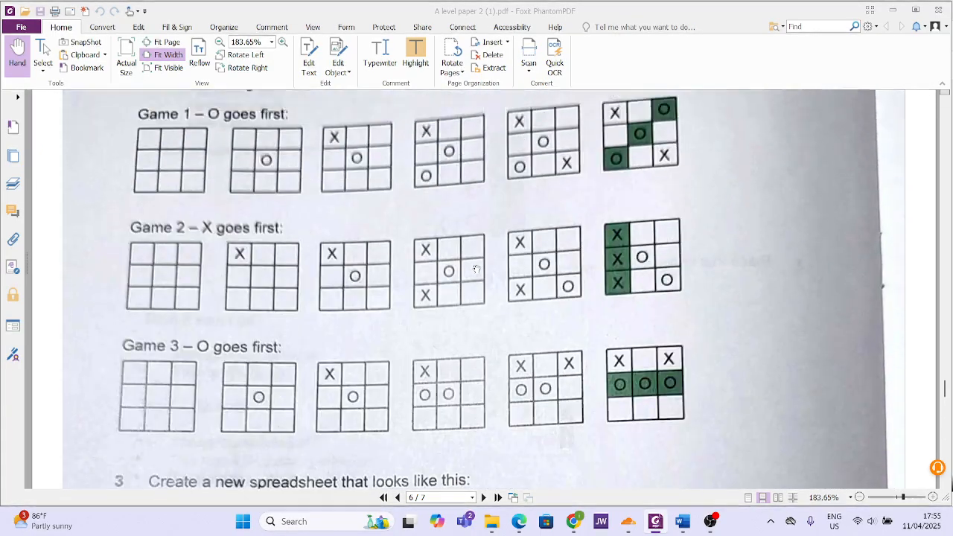
scroll(476, 269, "down", 5)
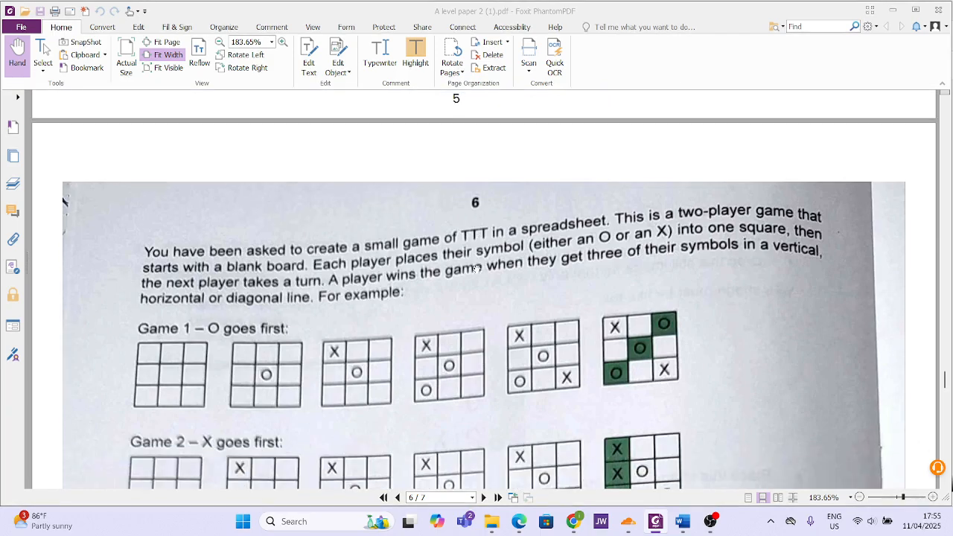
scroll(476, 268, "down", 1)
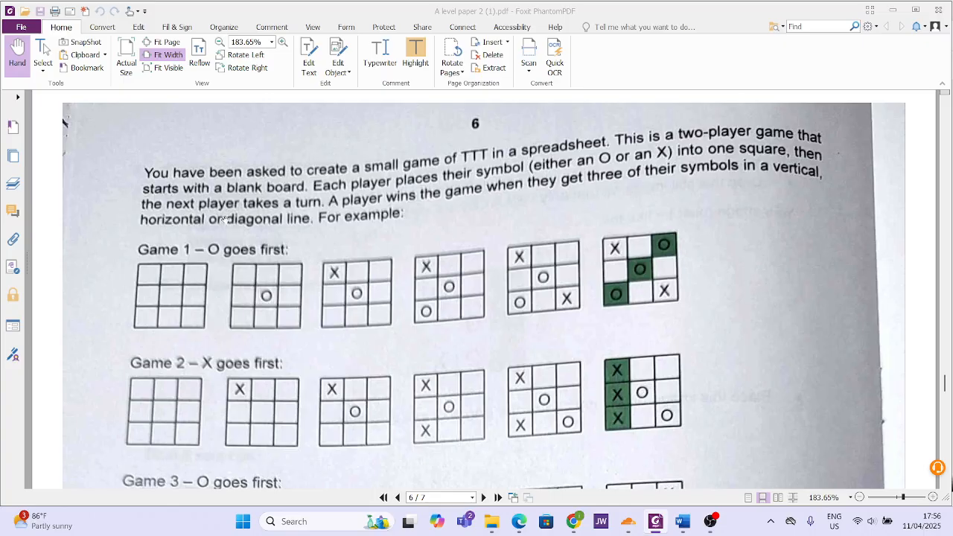
scroll(384, 240, "down", 3)
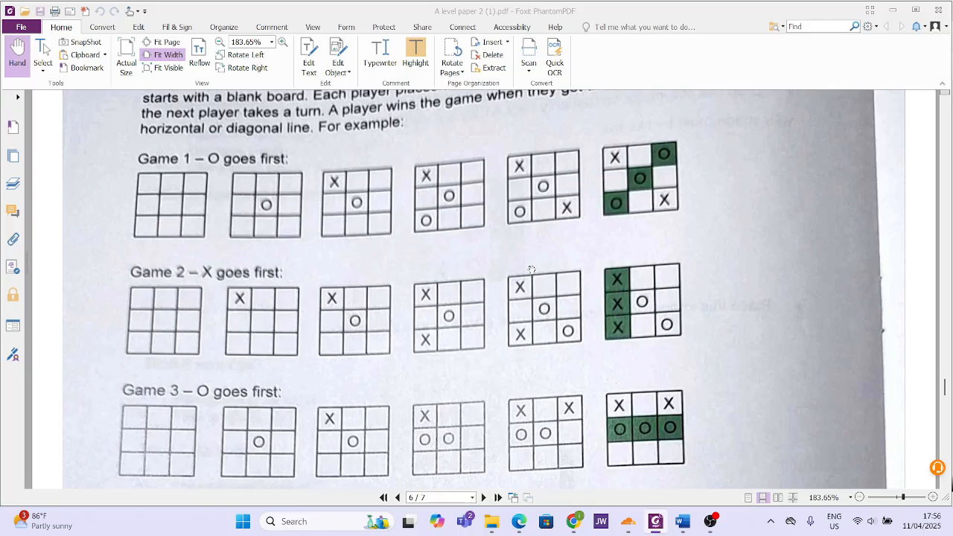
scroll(617, 328, "down", 3)
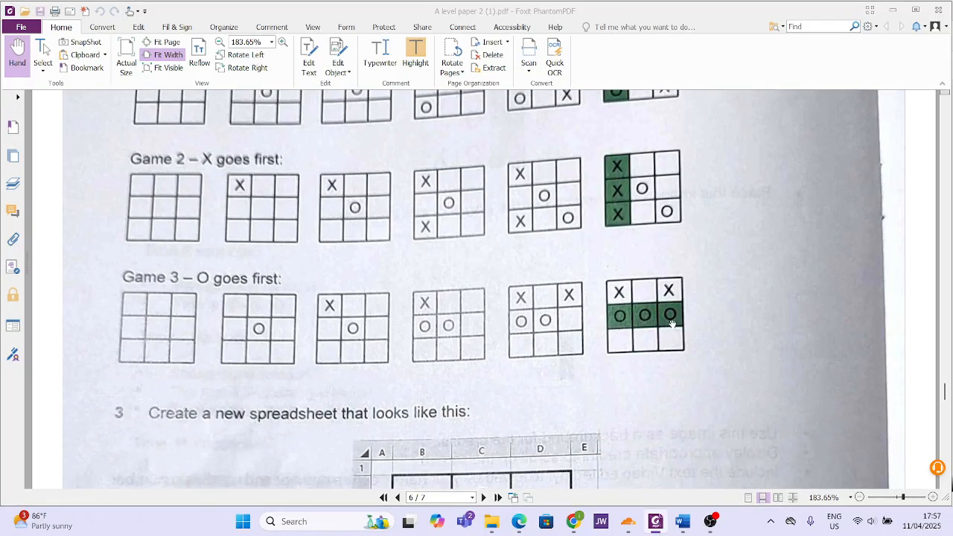
scroll(671, 322, "down", 4)
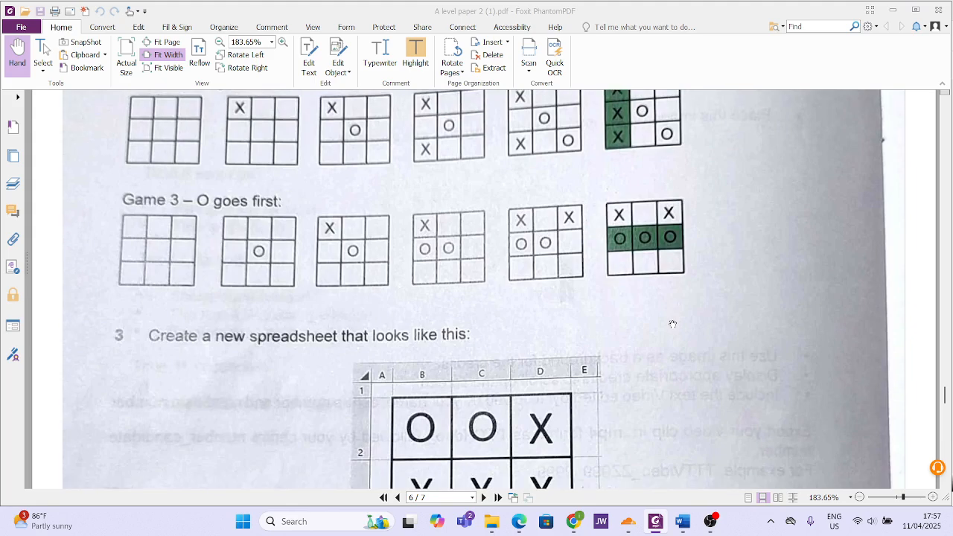
scroll(672, 324, "up", 8)
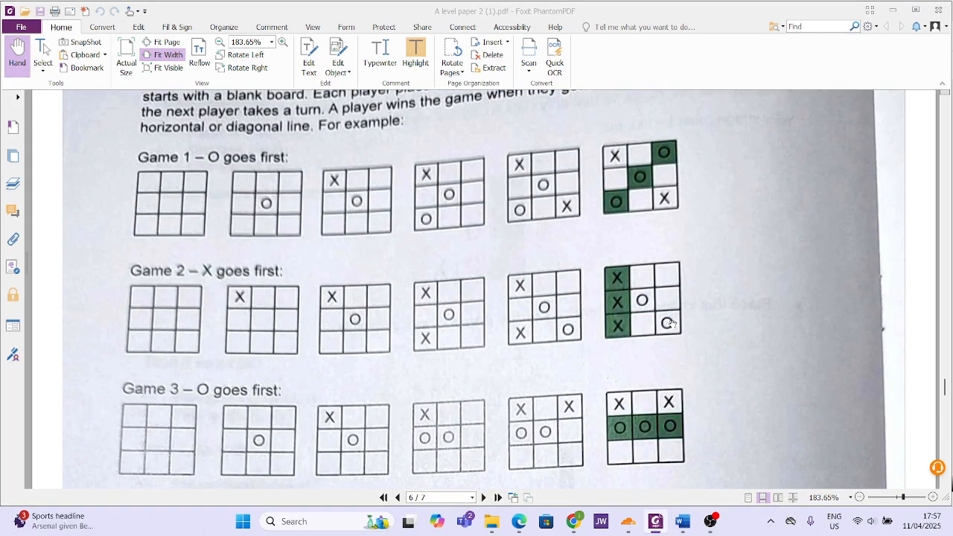
Step: Examine question 3's sample grid and its font, data entry, drop-down, prompt and error message requirements for cells B2 to D4
scroll(672, 322, "down", 5)
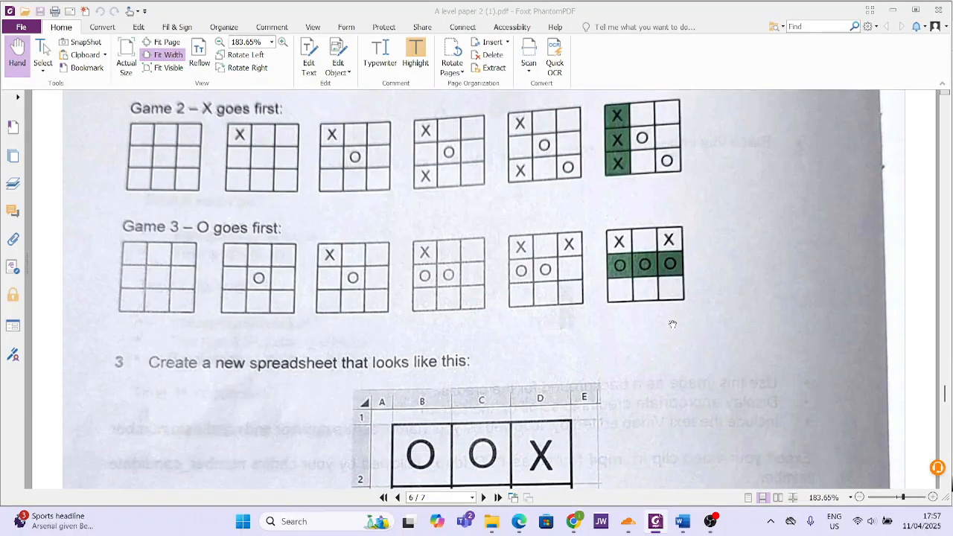
scroll(672, 325, "down", 3)
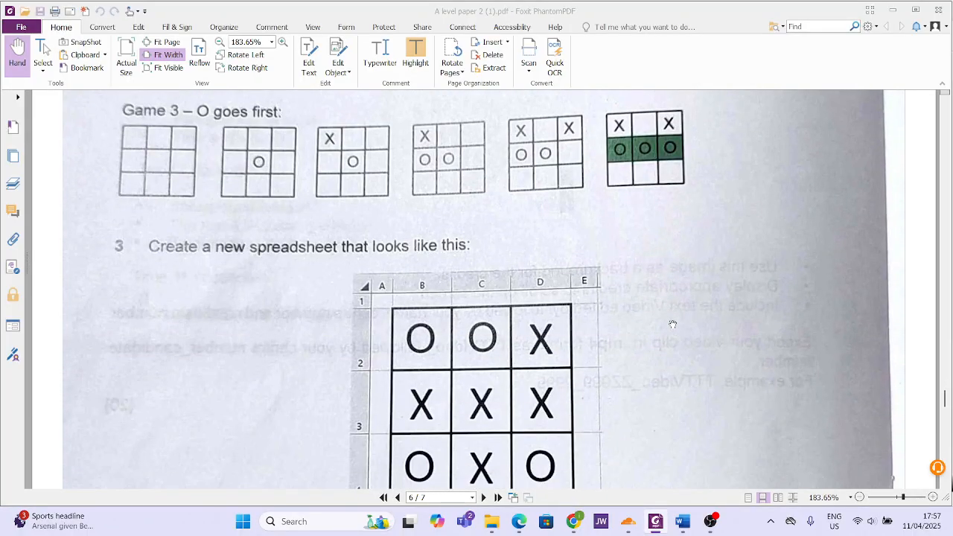
scroll(672, 325, "down", 2)
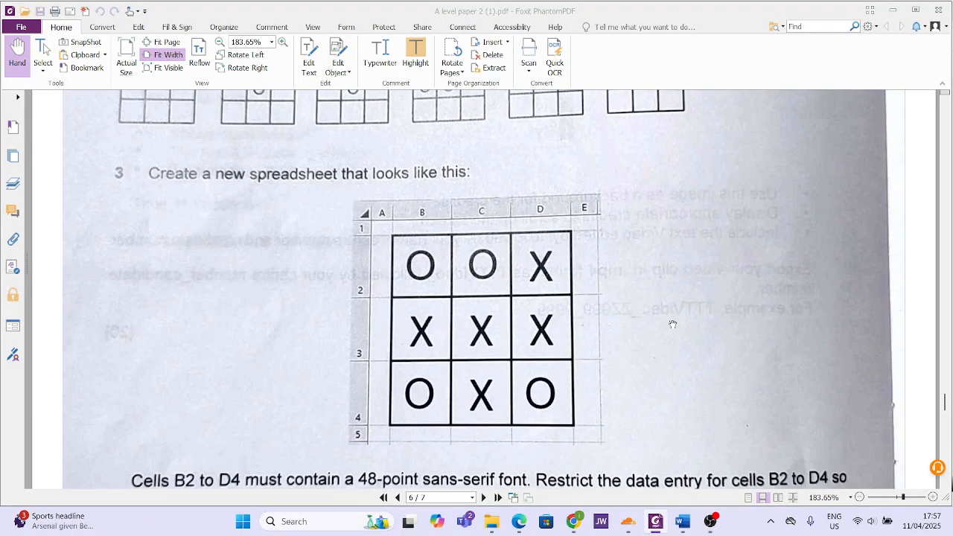
scroll(672, 325, "down", 1)
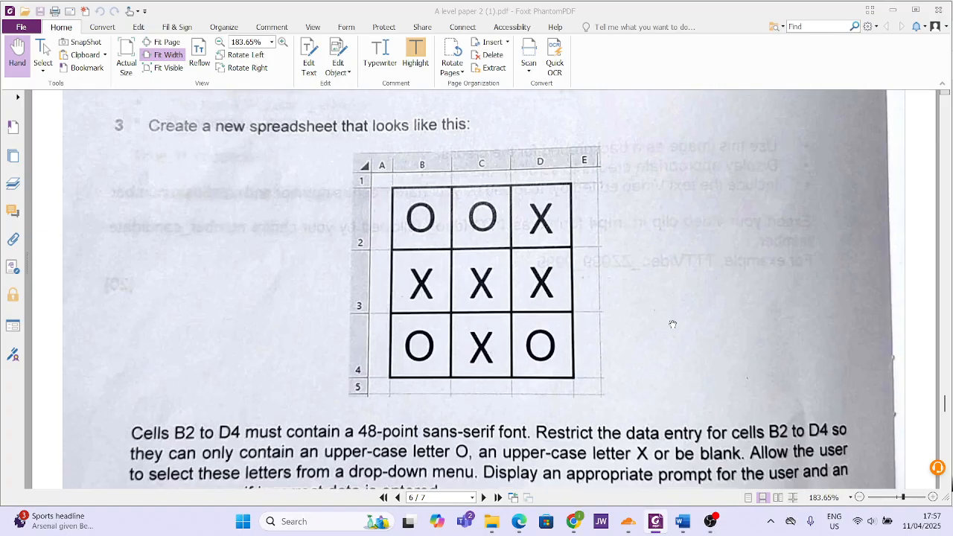
scroll(672, 324, "down", 1)
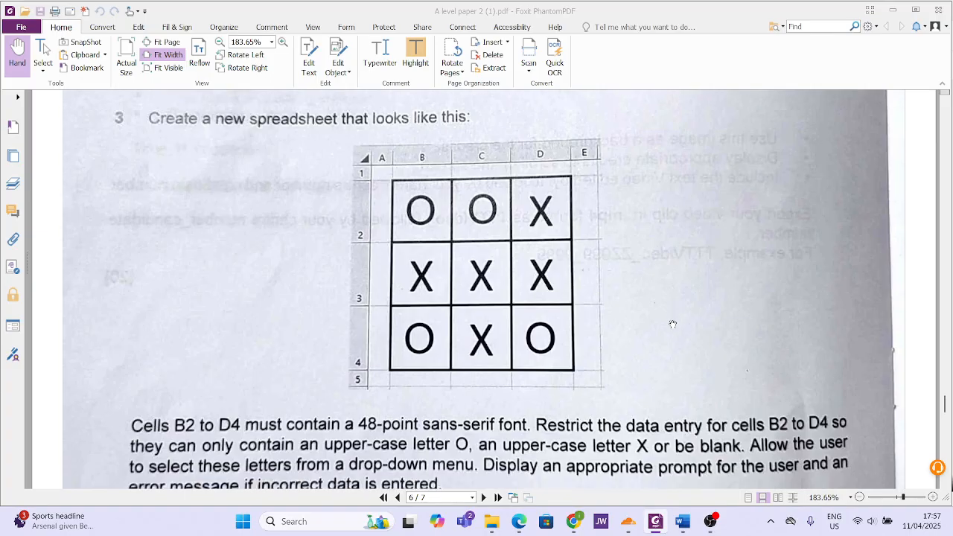
scroll(672, 325, "down", 1)
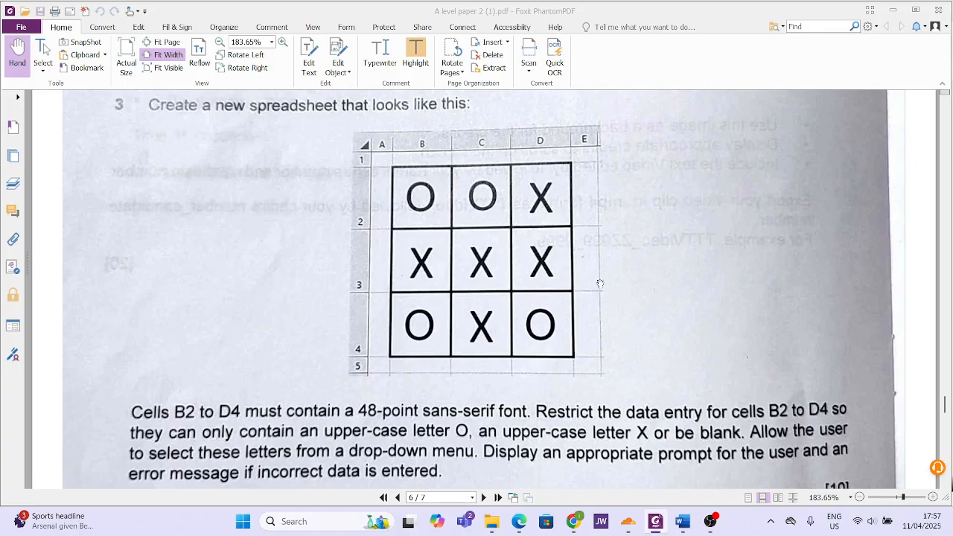
scroll(597, 281, "down", 1)
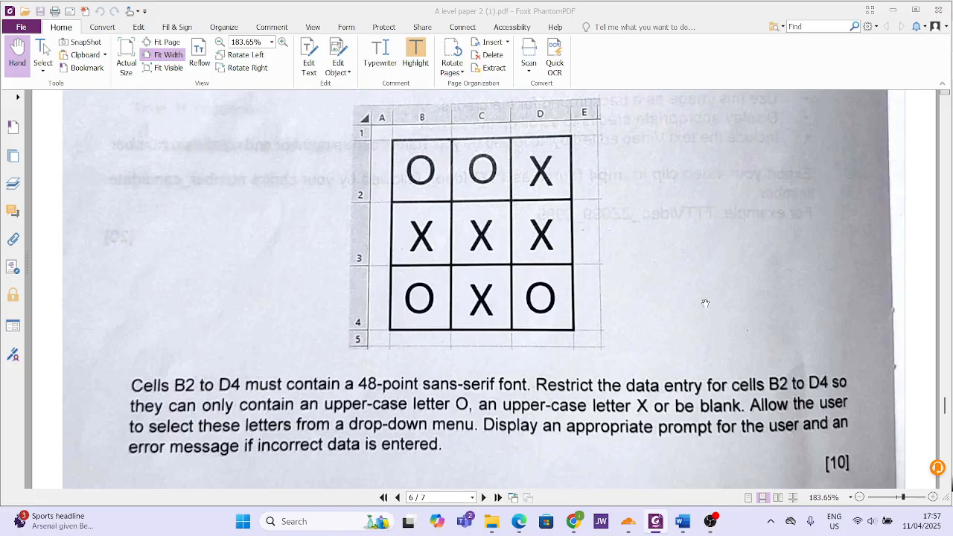
scroll(707, 309, "down", 1)
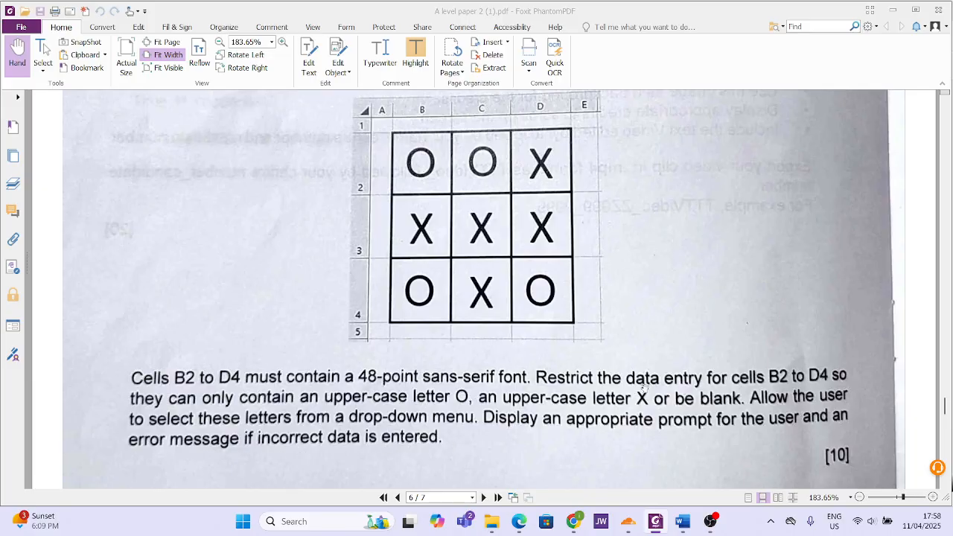
scroll(672, 396, "up", 3)
scroll(672, 397, "down", 2)
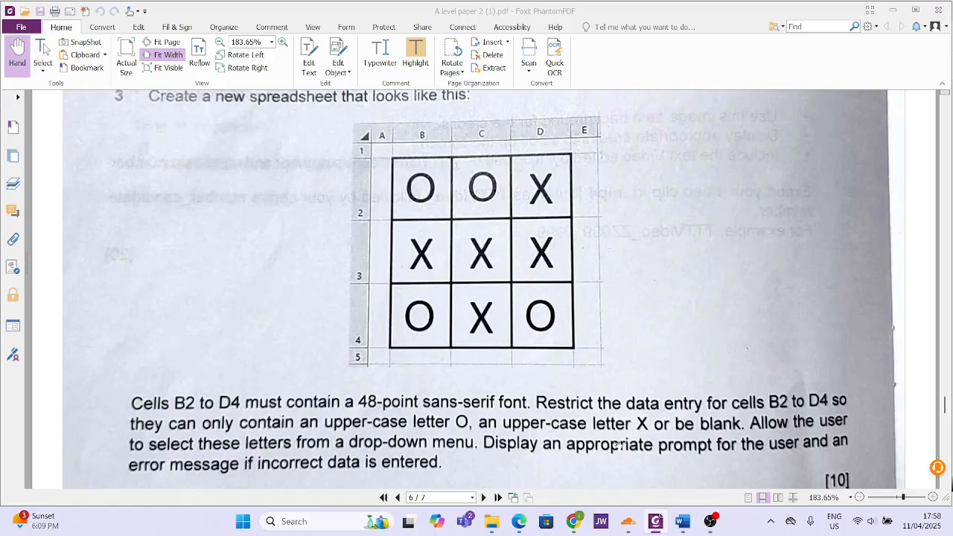
Step: Open Excel with a new blank workbook and dismiss the licence notice
left_click(296, 521)
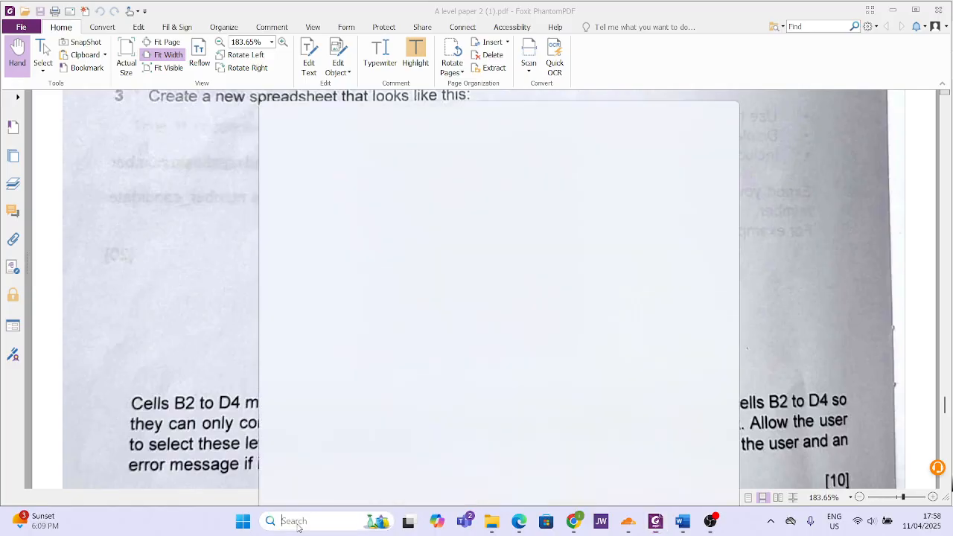
type("excel")
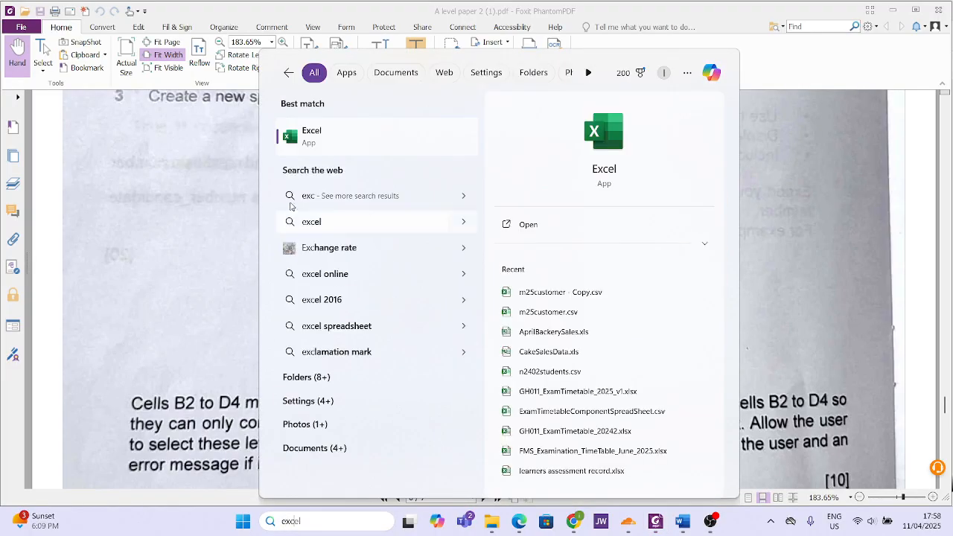
left_click(316, 142)
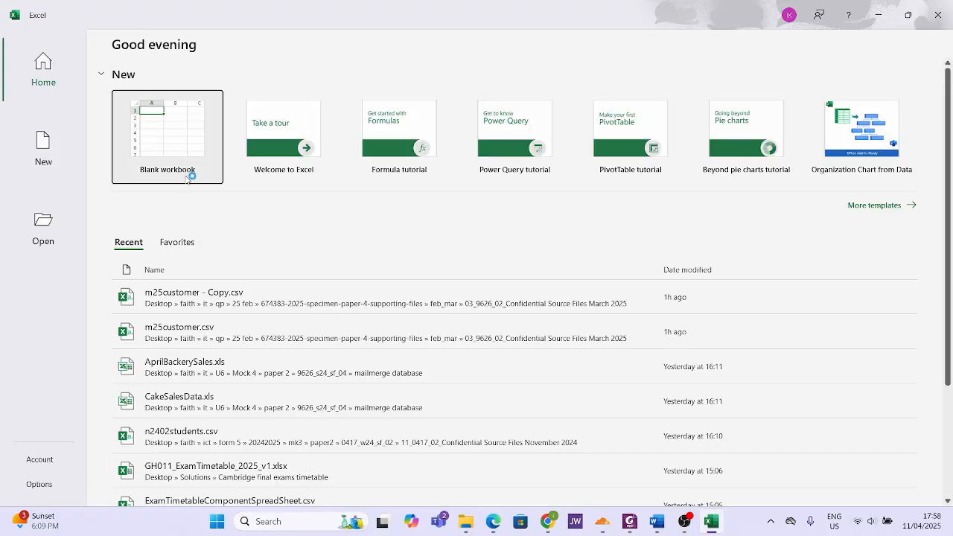
left_click(168, 128)
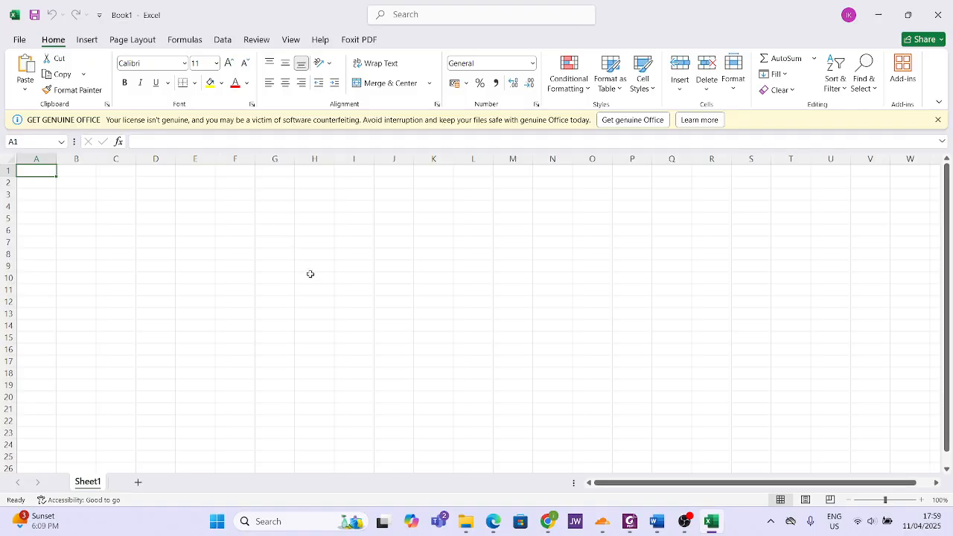
left_click(937, 119)
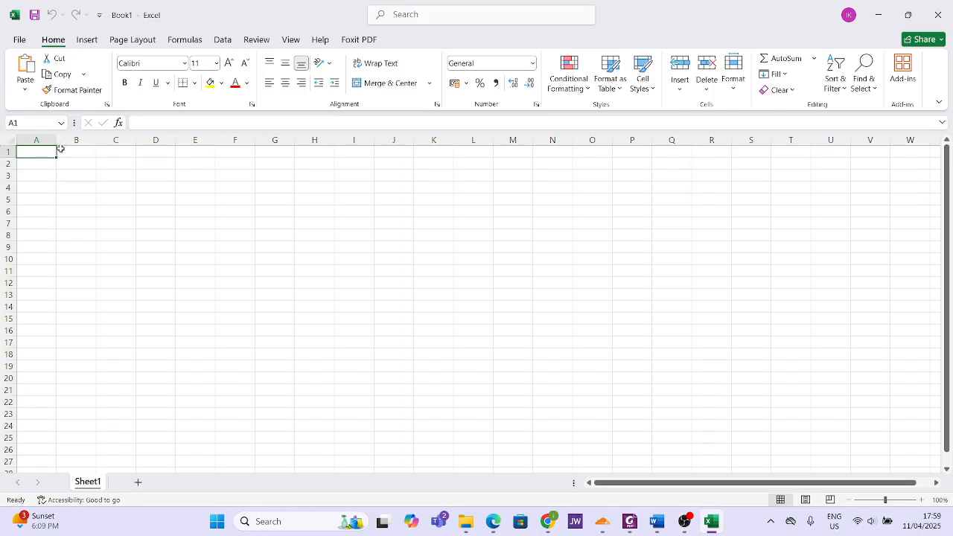
Step: Set the font size of cells B2 to D4 to 48, checking the requirement in the exam paper
left_click_drag(65, 160, 152, 189)
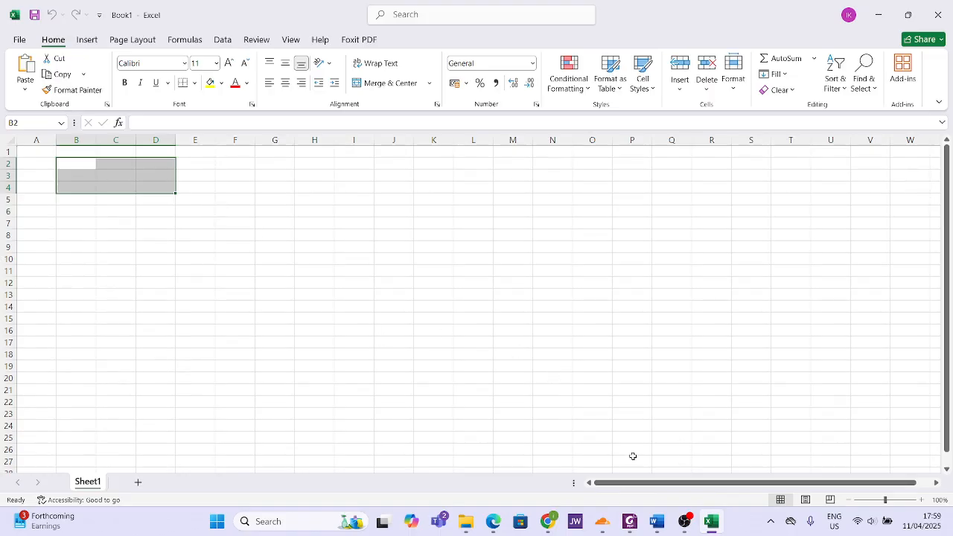
key("alt+Tab")
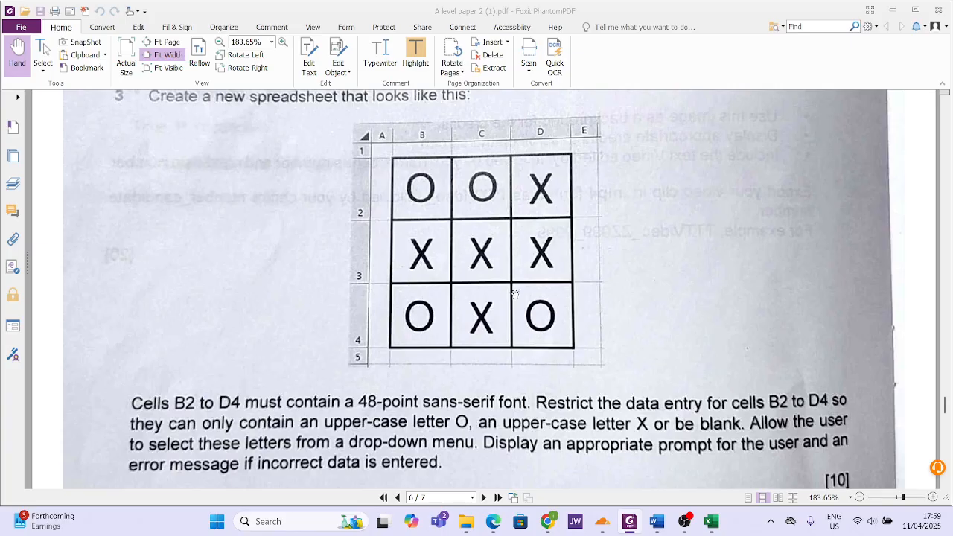
key("alt+Tab")
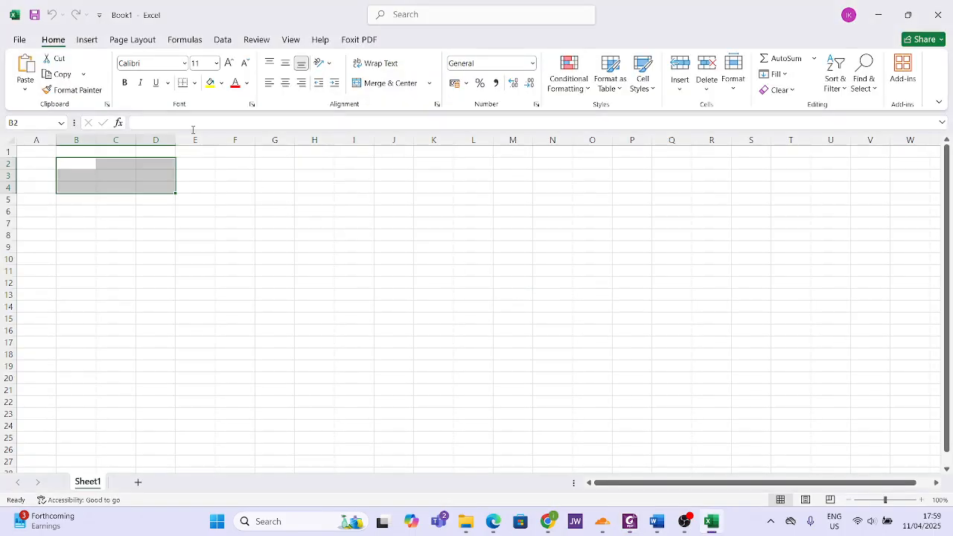
right_click(217, 66)
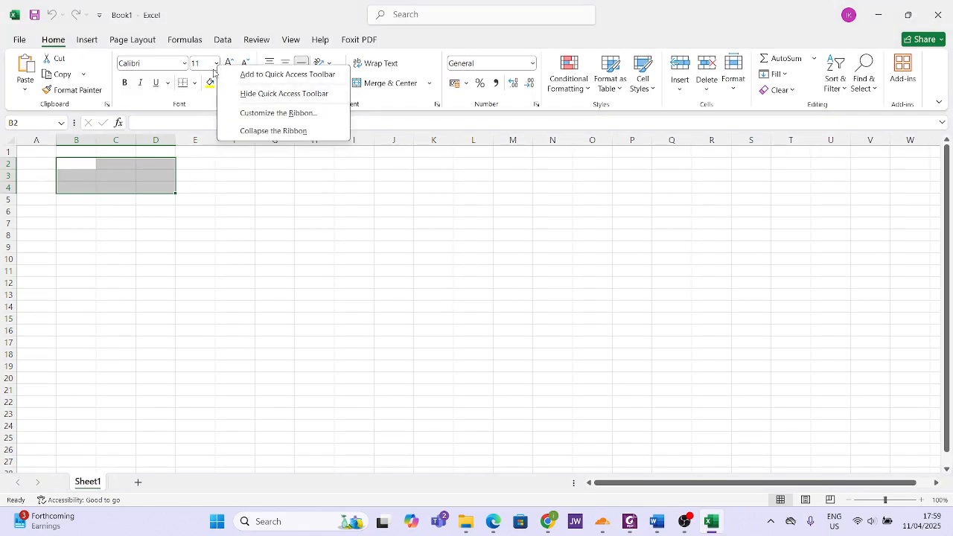
left_click(216, 64)
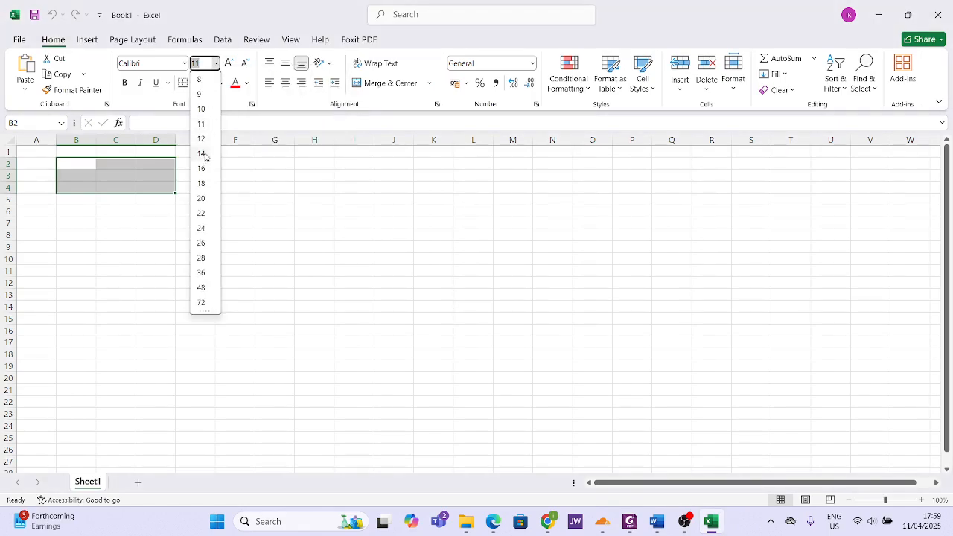
left_click(201, 287)
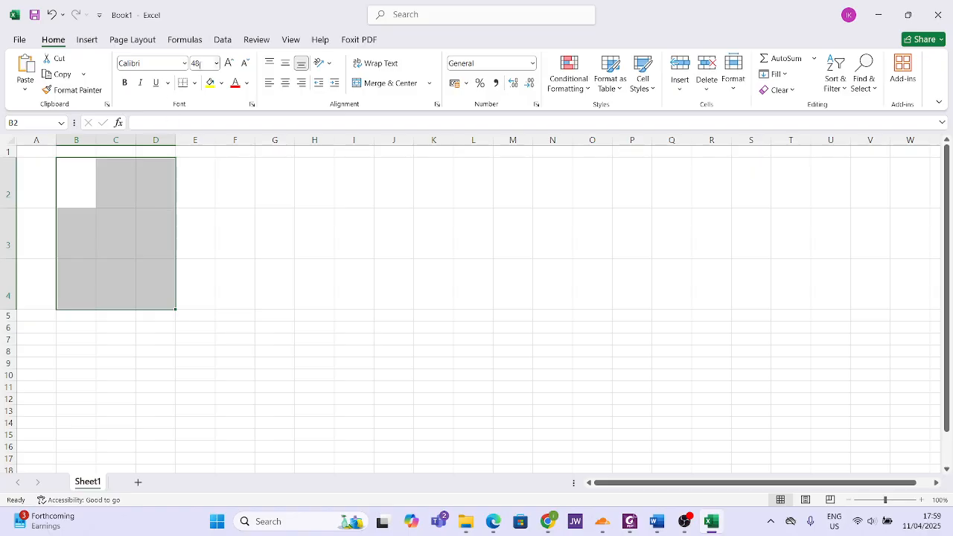
Step: Apply thick solid outline and inside borders to all cells from B2 to D4
left_click(194, 82)
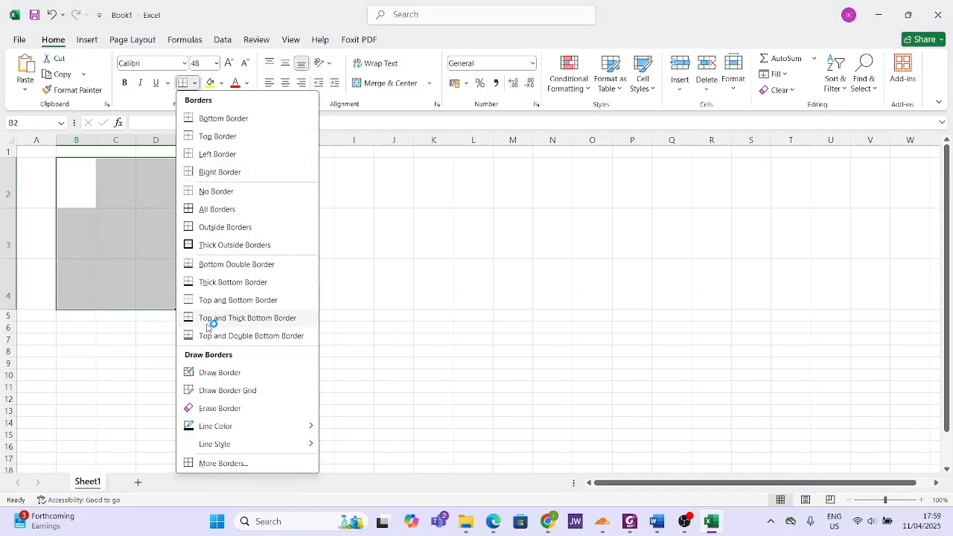
left_click(224, 209)
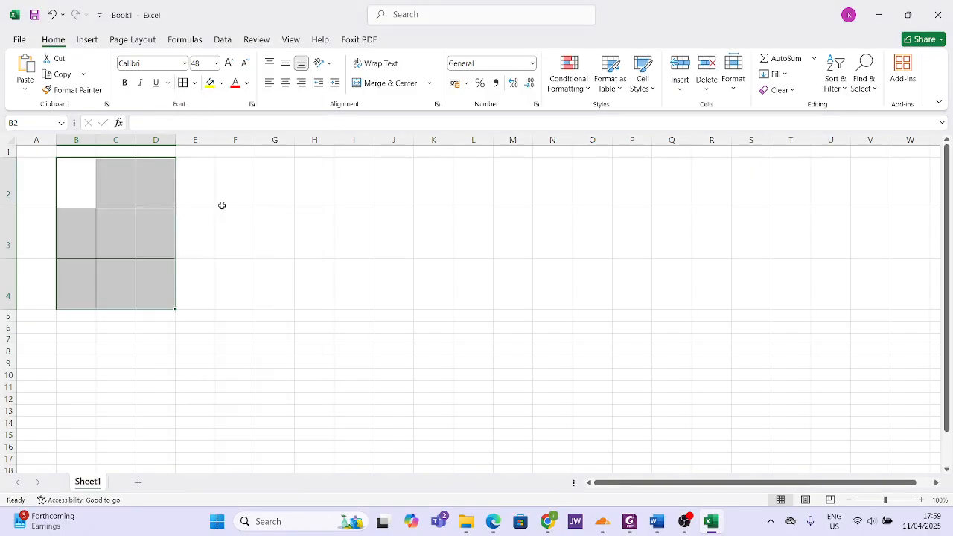
left_click(194, 82)
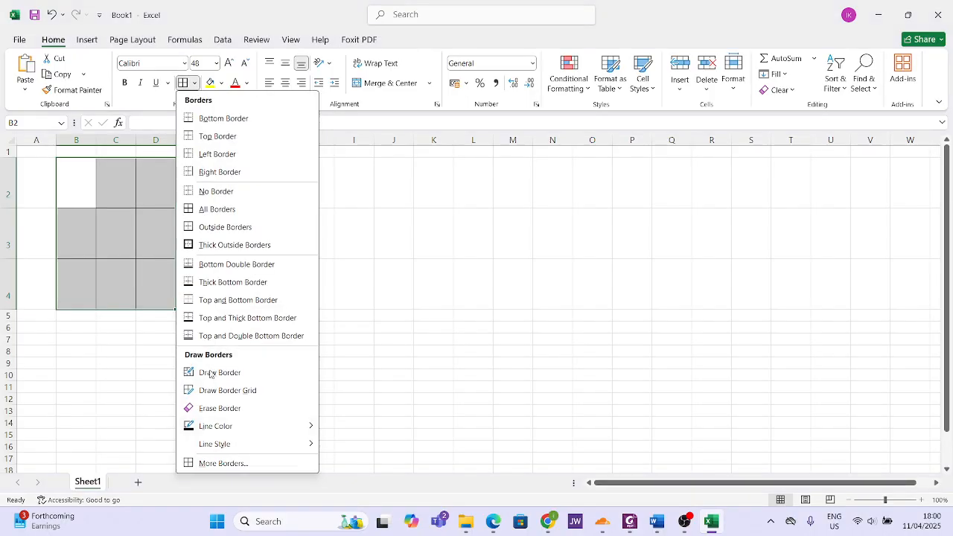
left_click(215, 462)
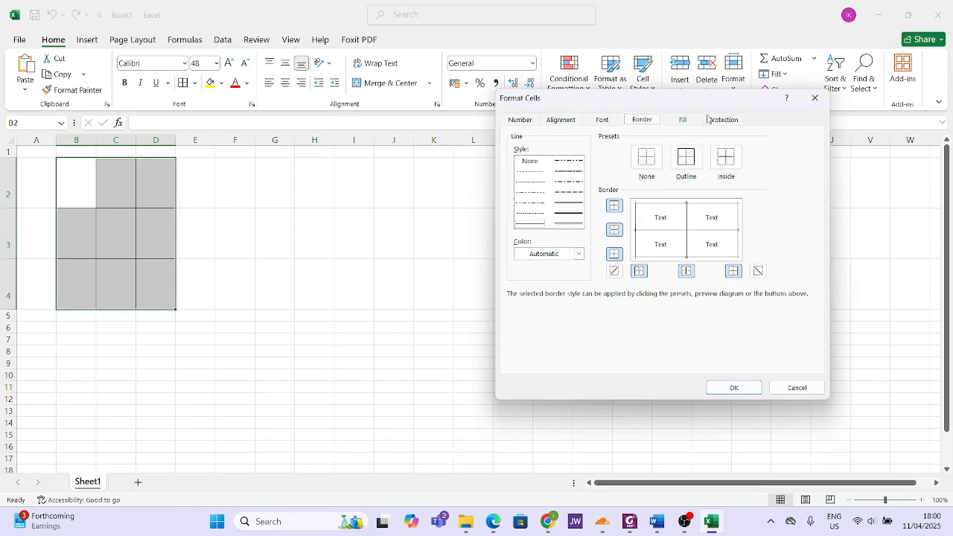
left_click(566, 214)
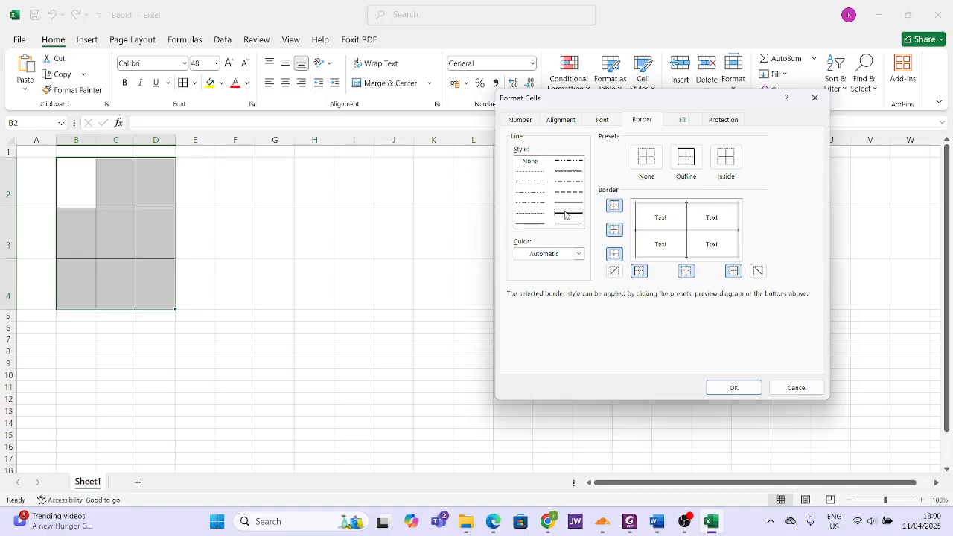
left_click(686, 157)
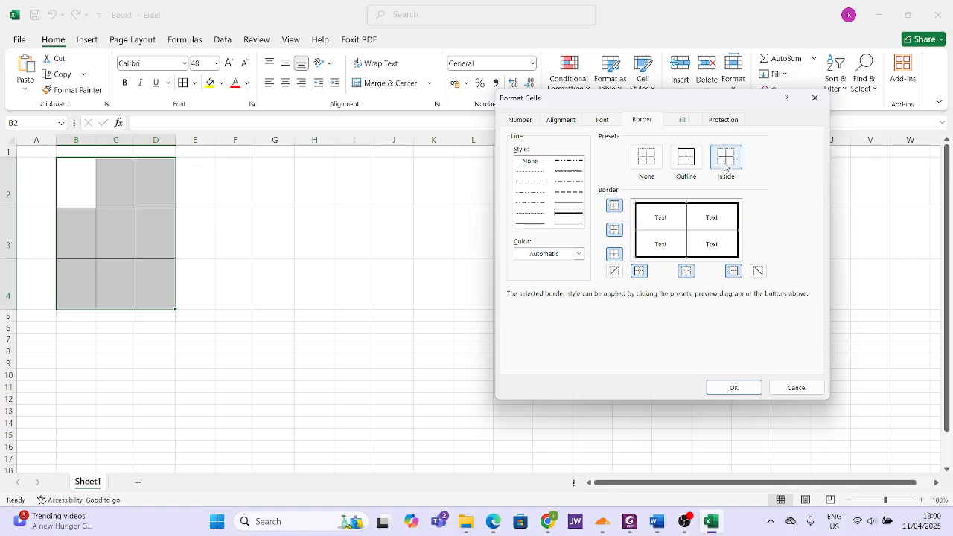
left_click(726, 162)
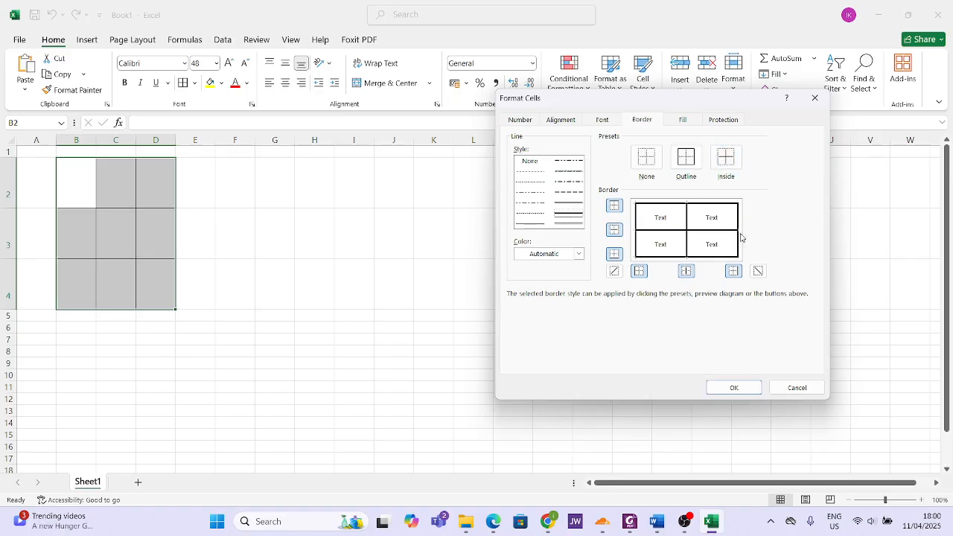
left_click(734, 387)
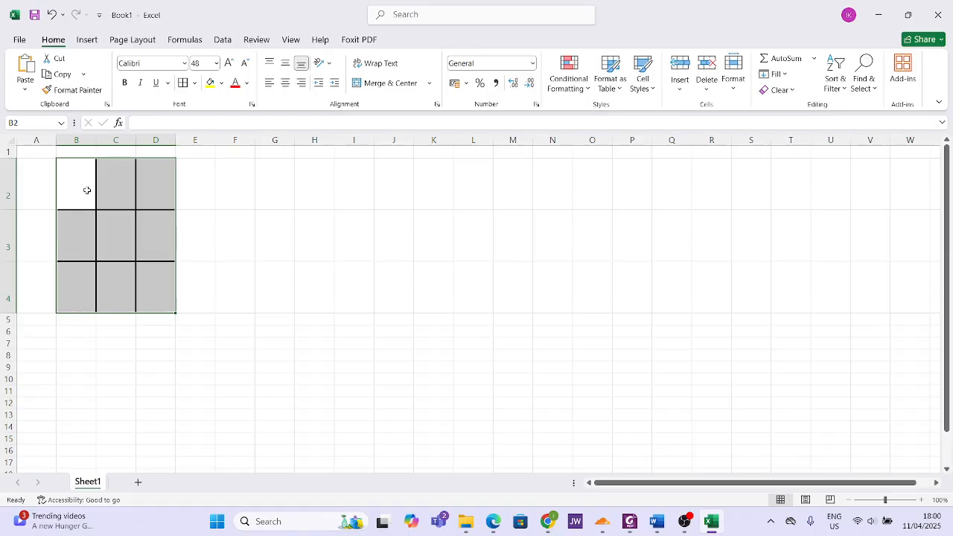
Step: Enter a trial X in cell B2 and compare the grid with the sample in the exam paper
type("X")
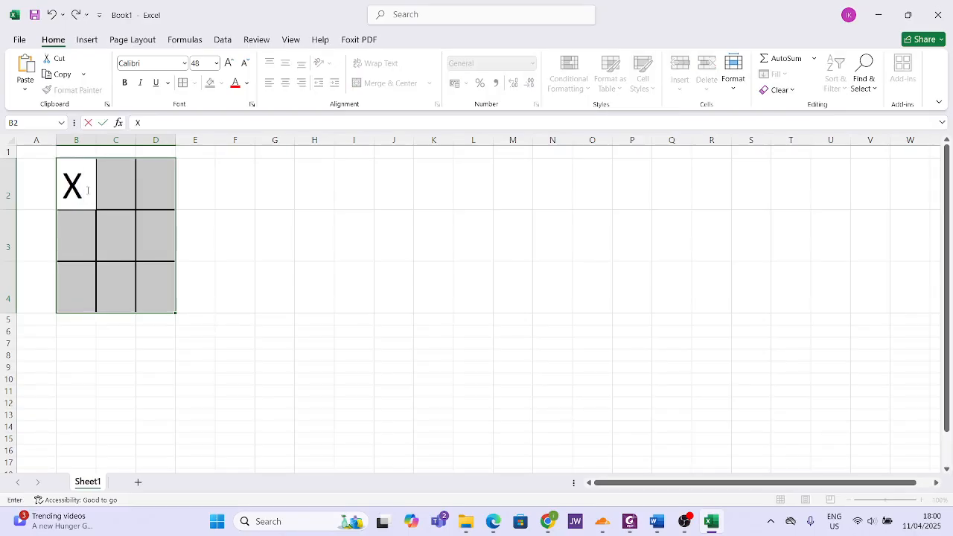
left_click(112, 190)
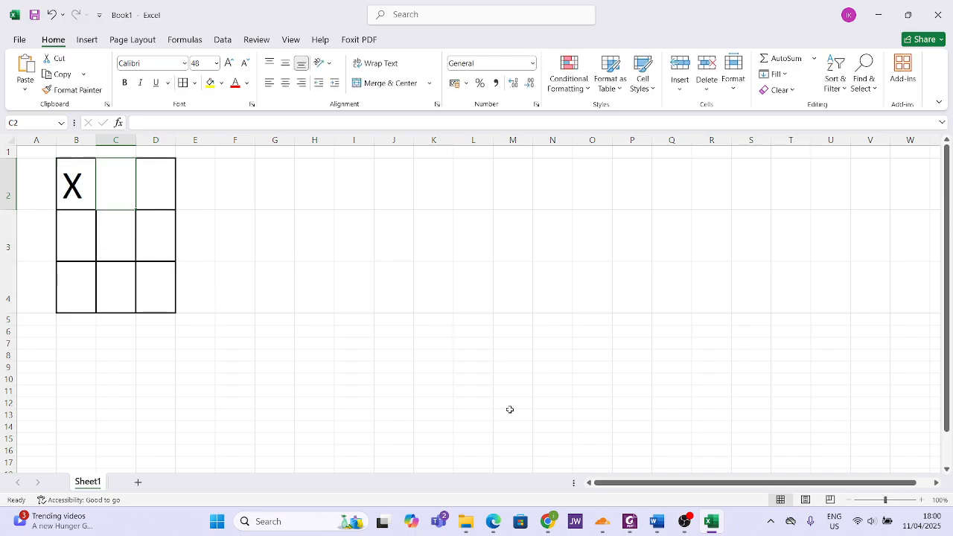
key("alt+Tab")
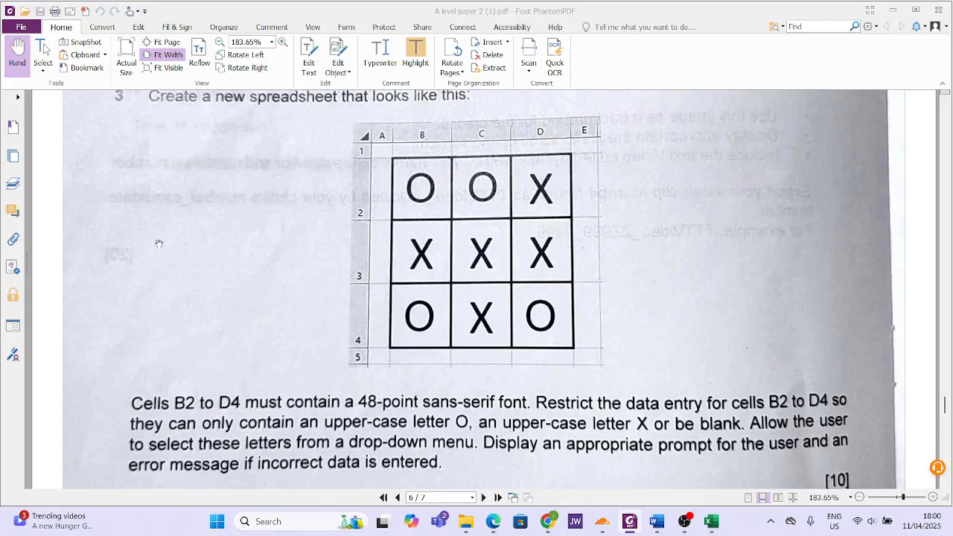
Step: Return to Excel and enlarge rows 2 to 4 and columns B to D to match the sample grid's proportions
key("alt+Tab")
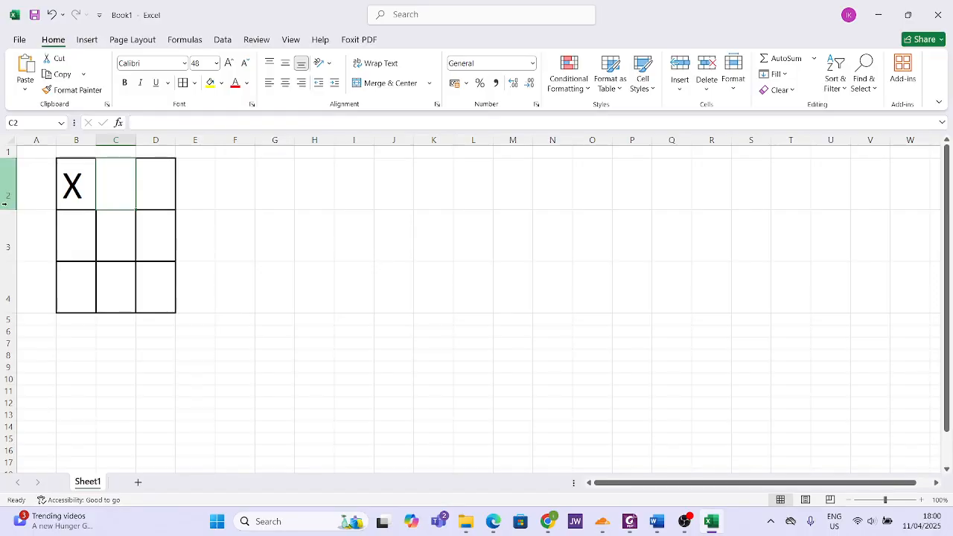
left_click_drag(4, 186, 6, 318)
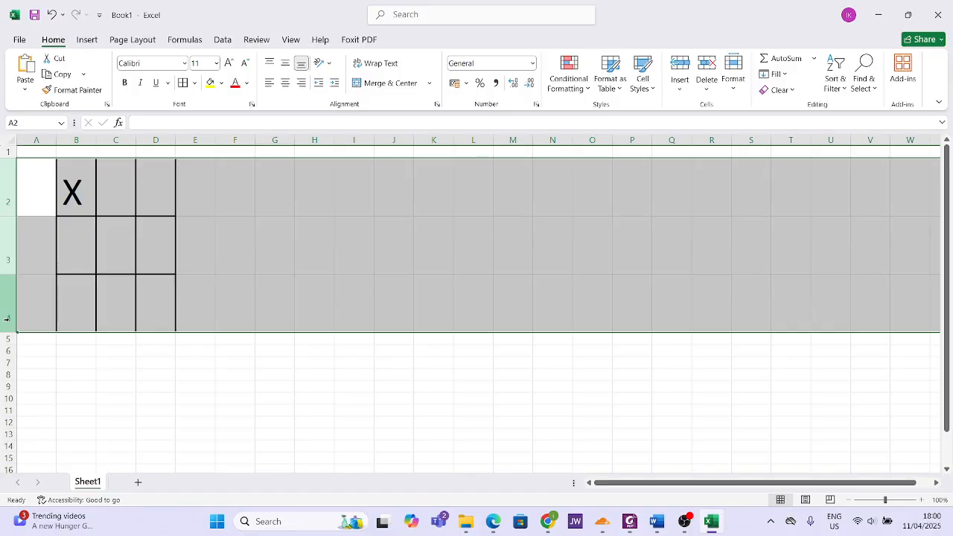
left_click_drag(76, 139, 203, 137)
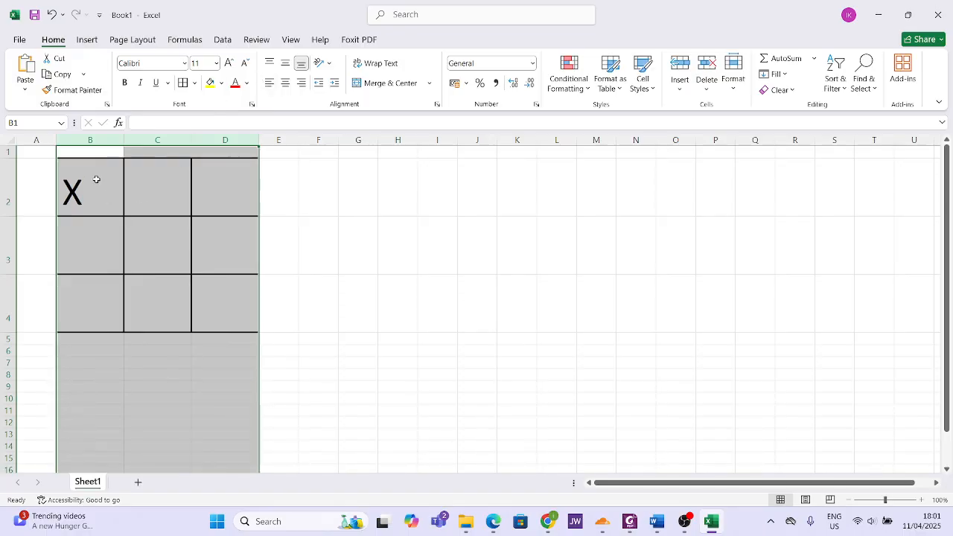
Step: Centre the contents of columns B to D horizontally and vertically, and compare the layout with the exam paper
left_click(286, 84)
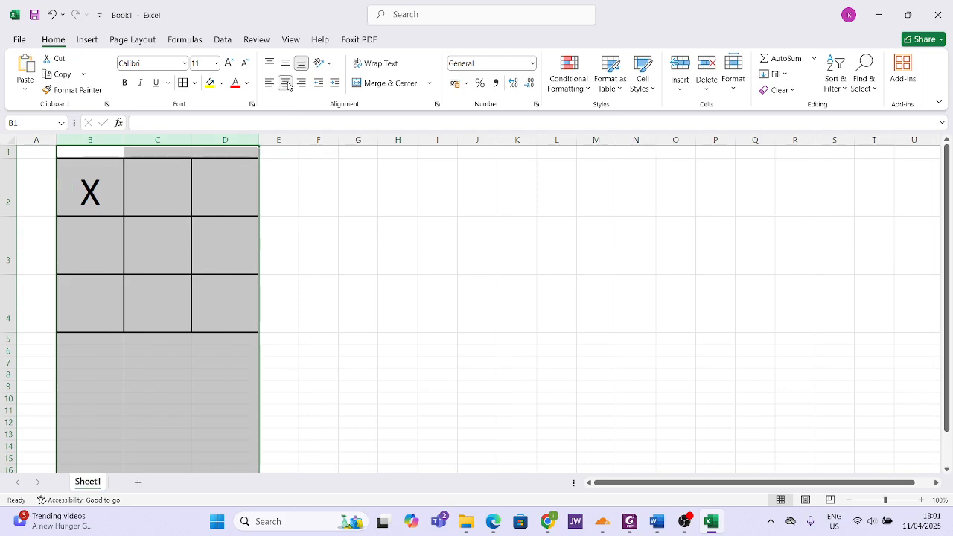
left_click(285, 63)
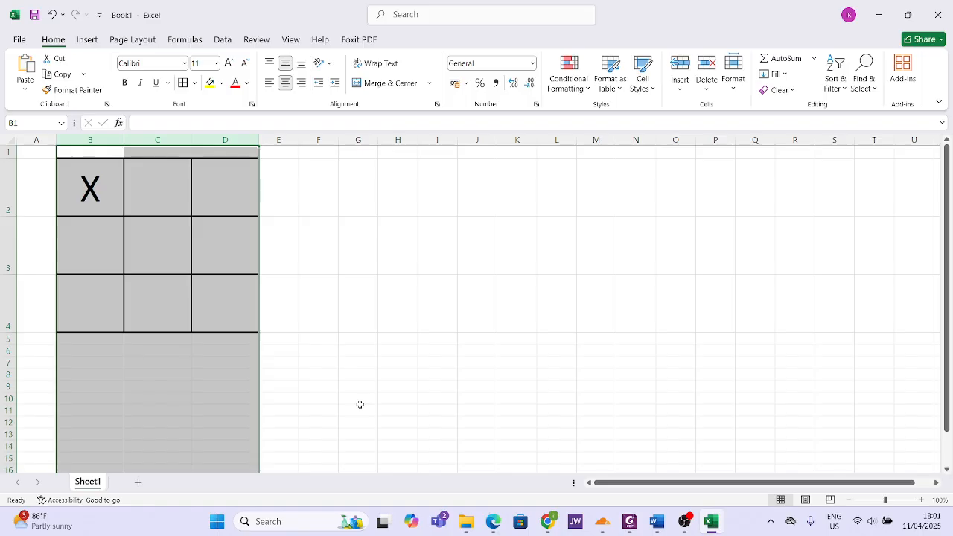
key("alt+Tab")
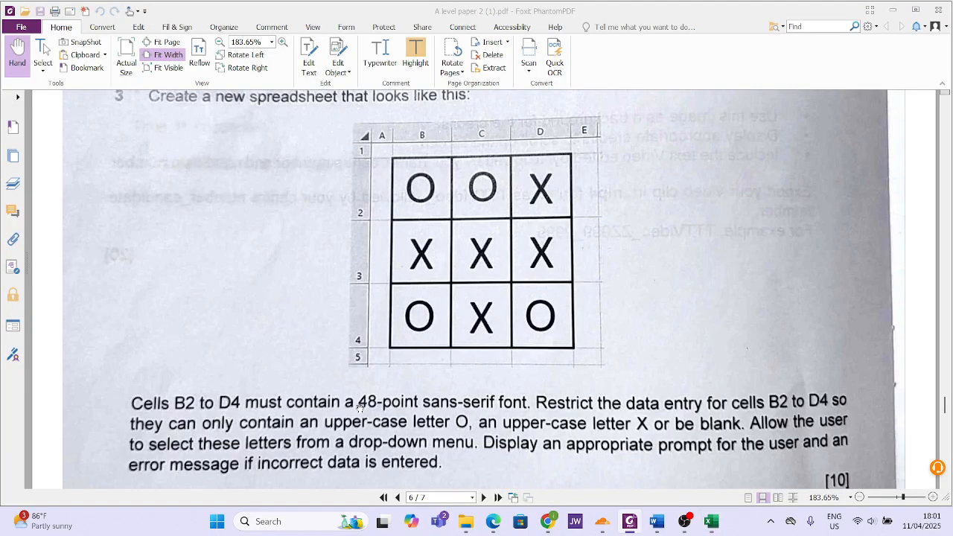
key("alt+Tab")
Step: Enter O in cells B2 and C2 and X in cell C3, checking the sample grid in the exam paper
left_click(230, 278)
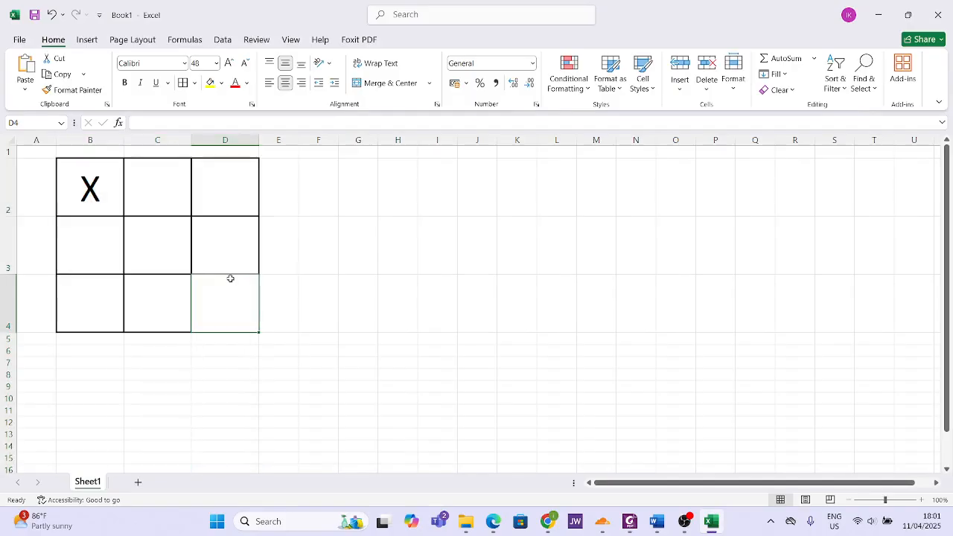
left_click(223, 255)
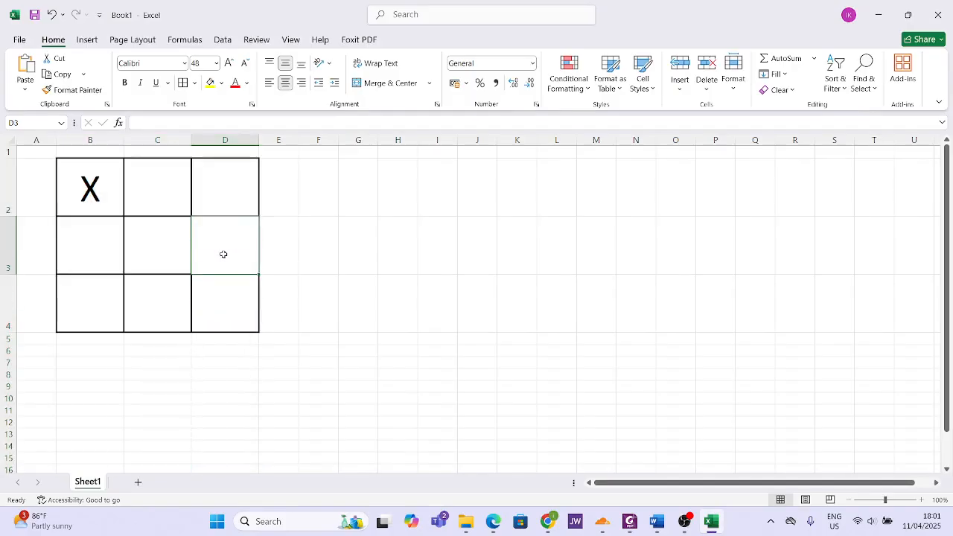
left_click(142, 189)
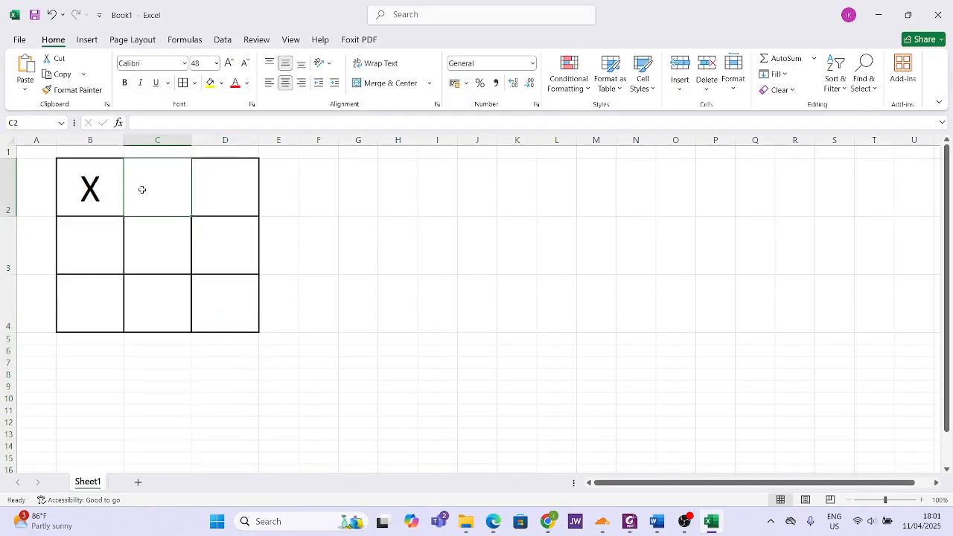
left_click(102, 183)
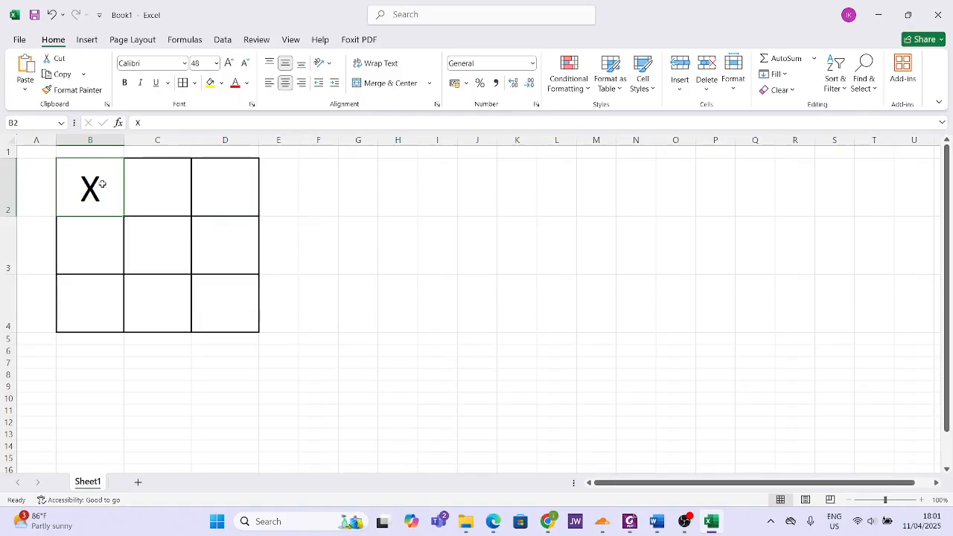
type("O")
left_click(160, 197)
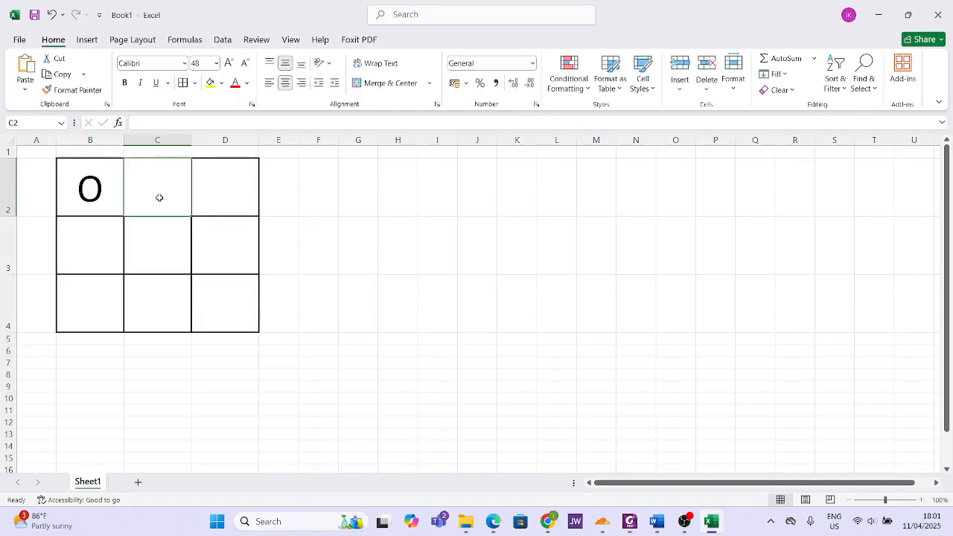
type("O")
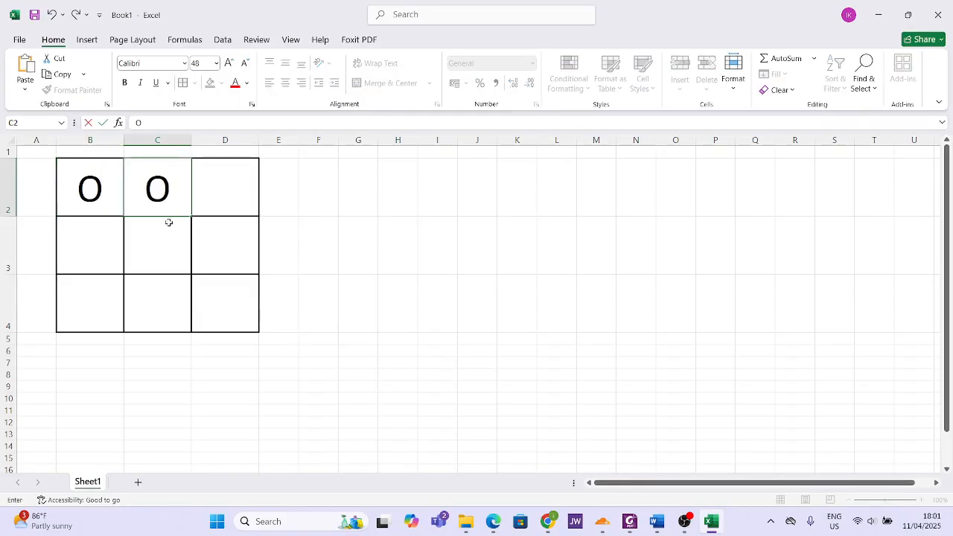
left_click(159, 245)
type("X")
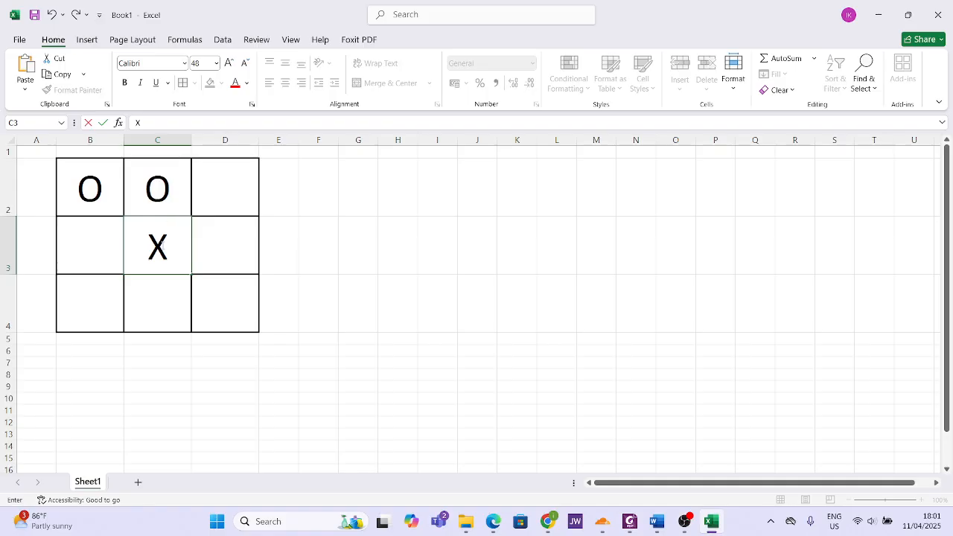
key("alt+Tab")
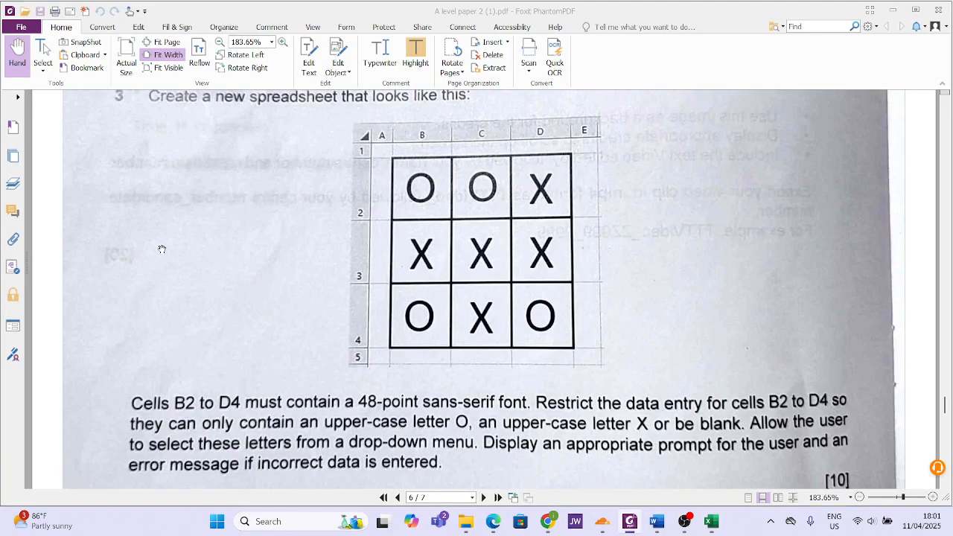
key("alt+Tab")
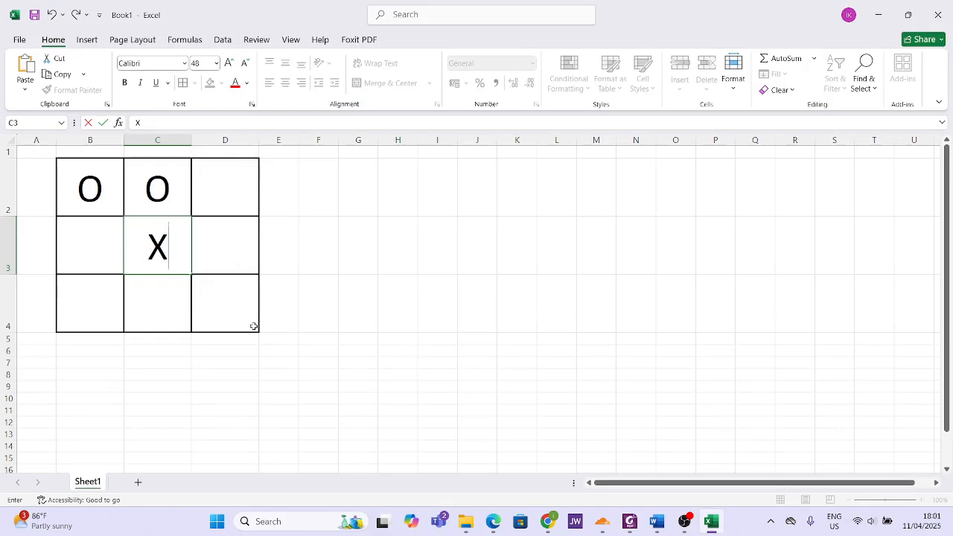
left_click(253, 326)
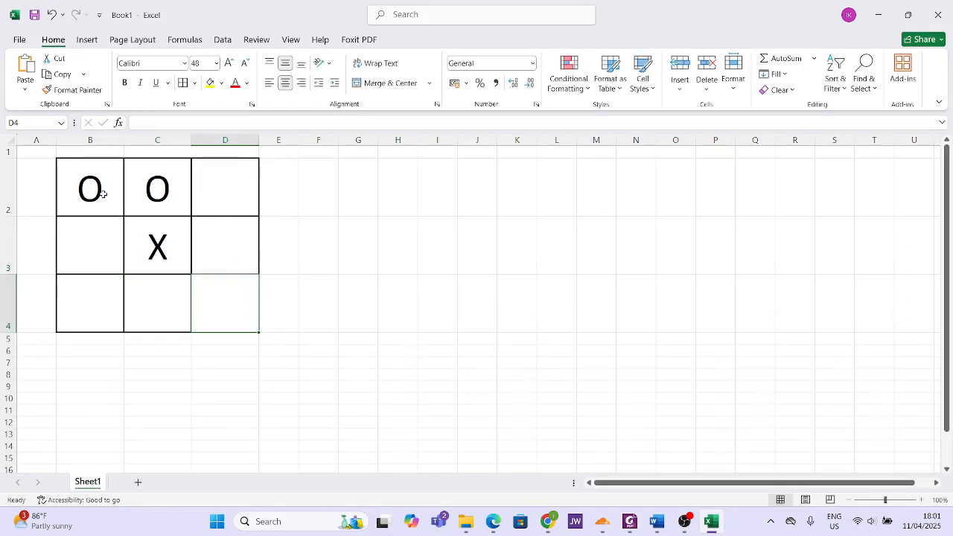
Step: Check the exam paper's data entry restriction, drop-down, prompt and error message requirements for the grid cells
left_click_drag(103, 193, 212, 198)
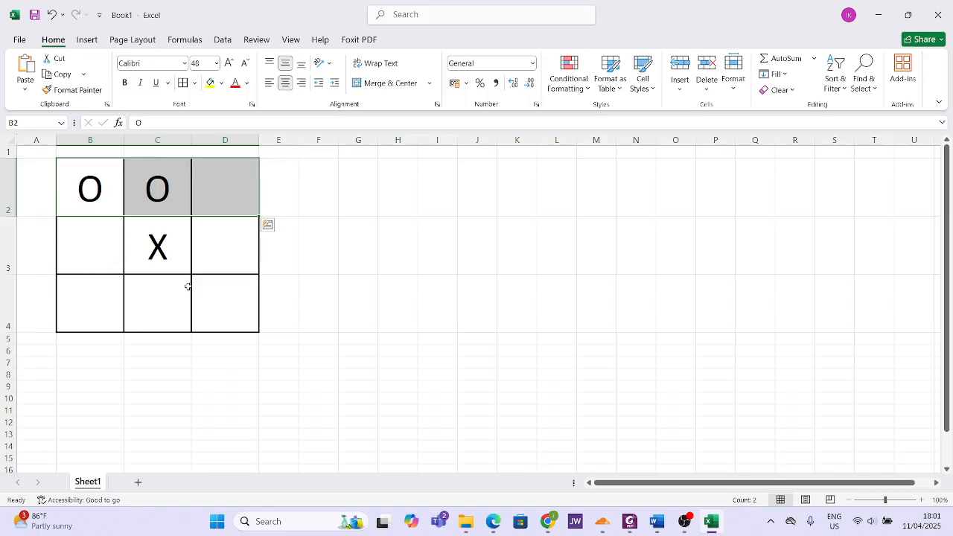
key("alt+Tab")
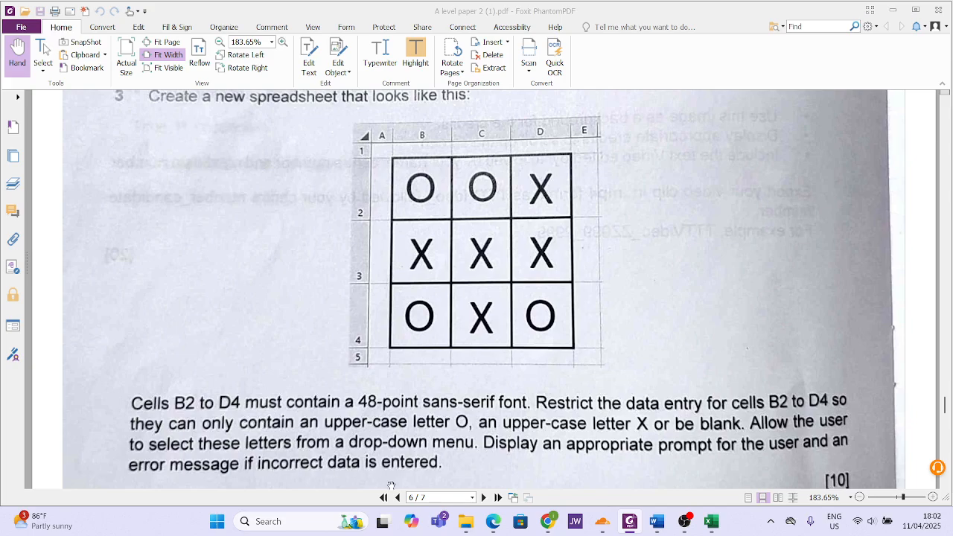
key("alt+Tab")
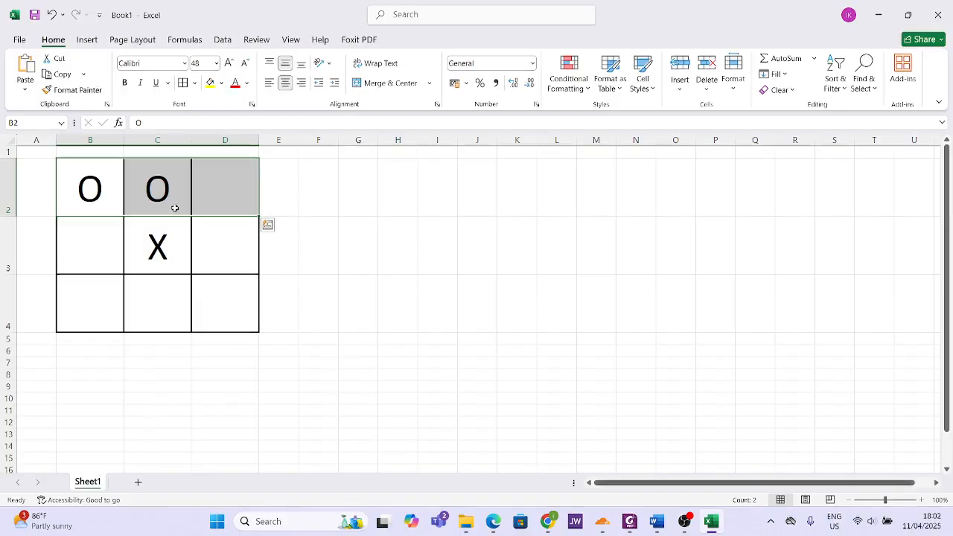
right_click(87, 170)
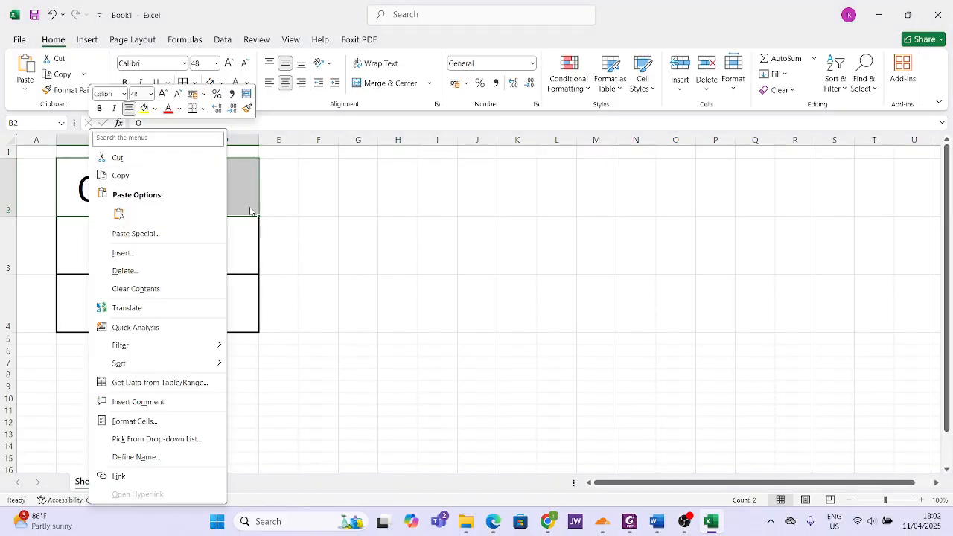
key("Escape")
Step: Restrict cells B2 to D4 with a List data validation rule using the source X,O
left_click_drag(121, 183, 215, 295)
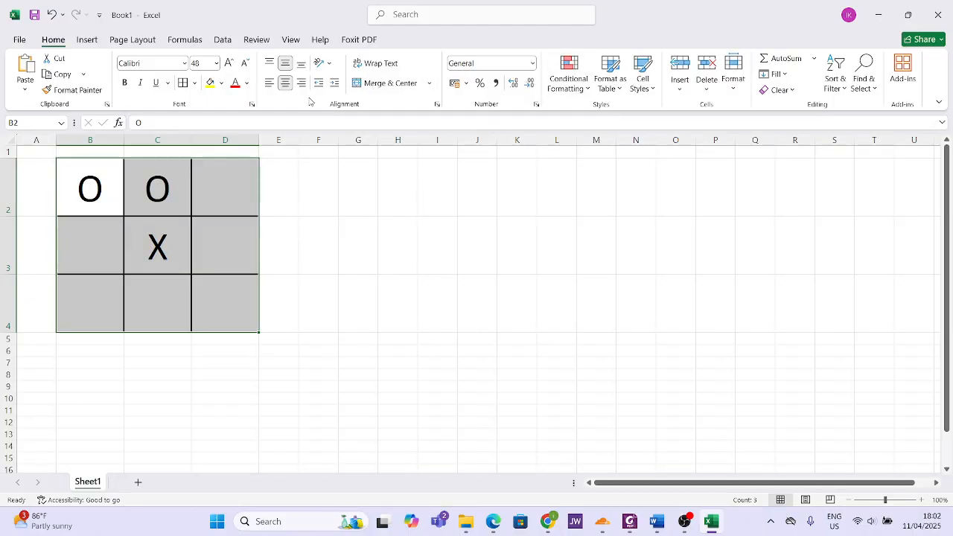
left_click(223, 40)
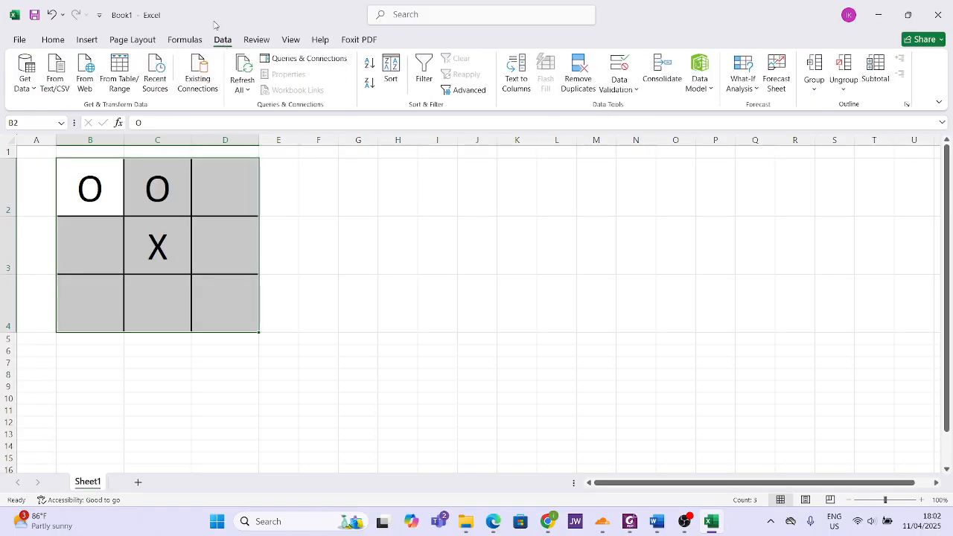
left_click(635, 90)
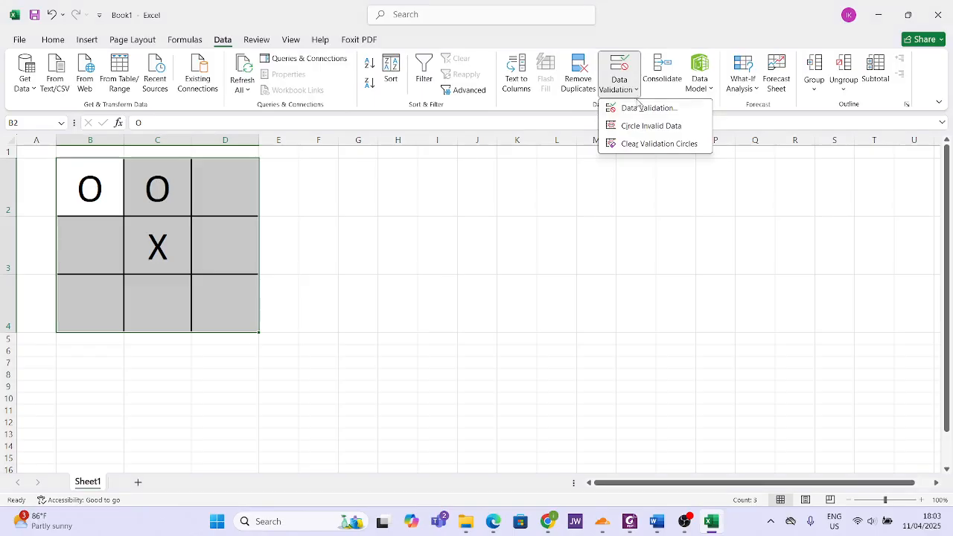
left_click(639, 107)
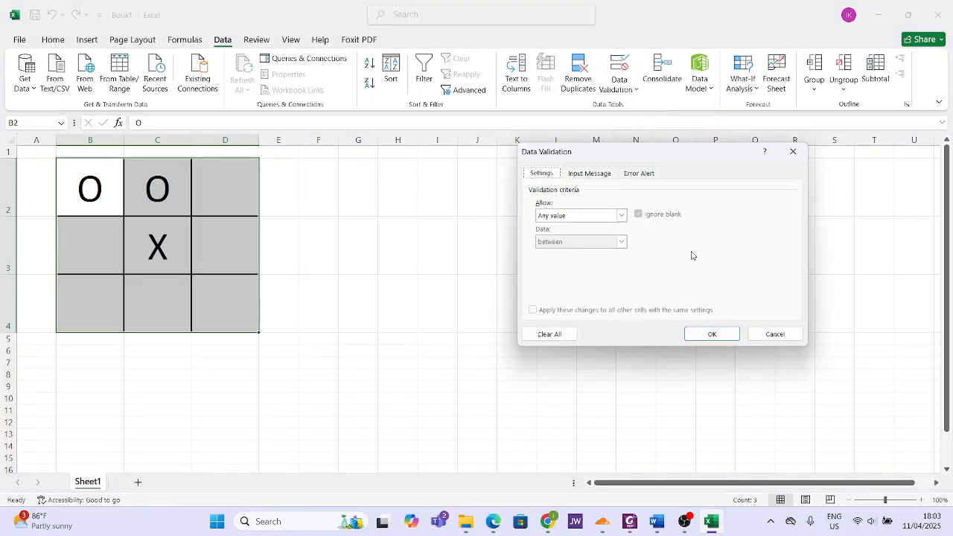
left_click(621, 216)
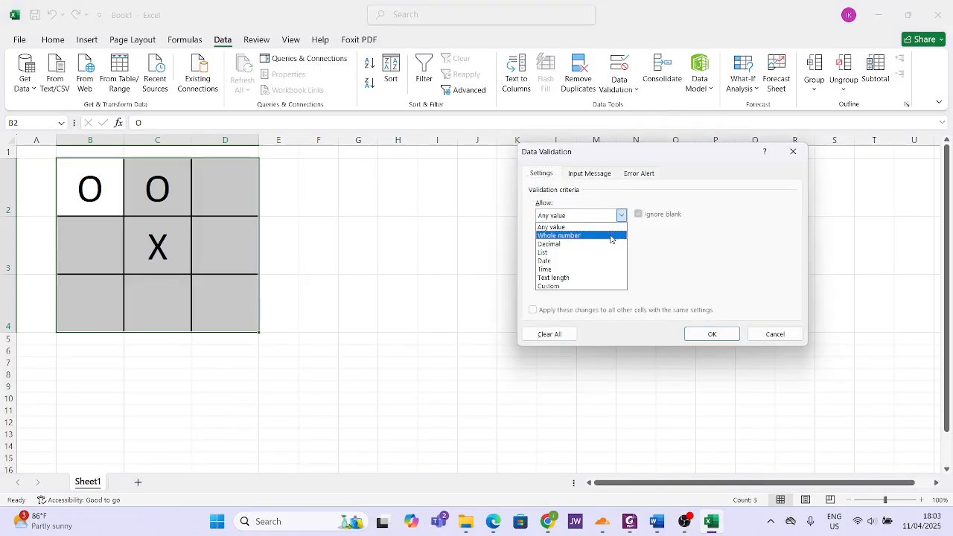
left_click(598, 253)
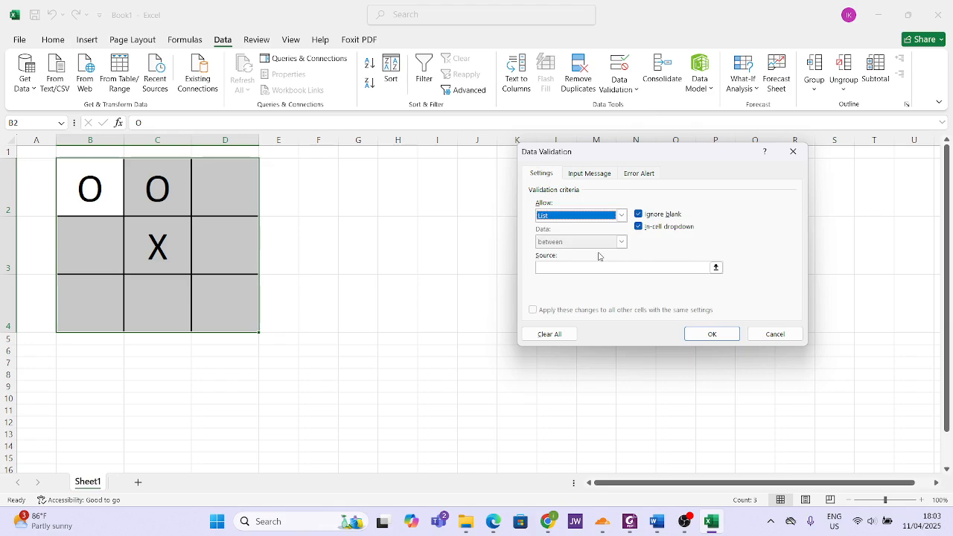
left_click(585, 266)
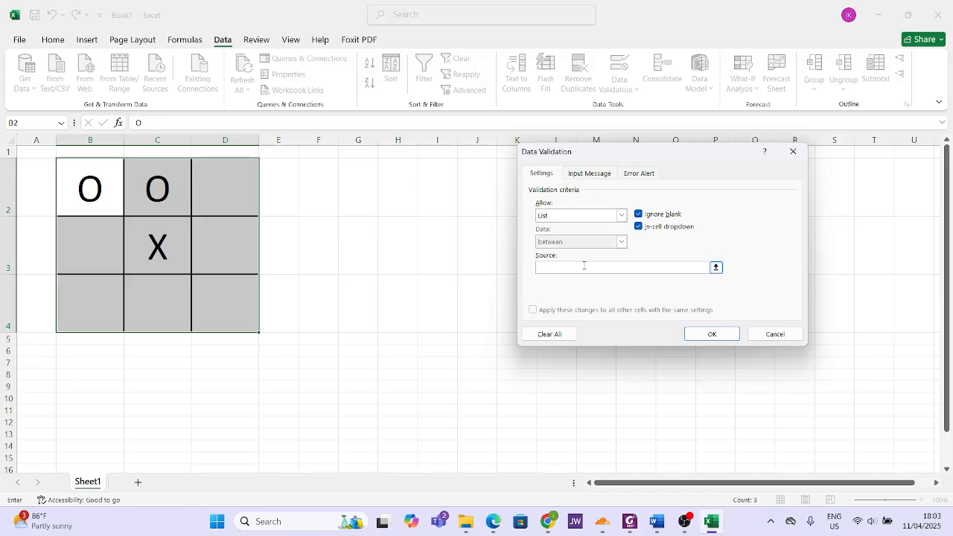
type("x")
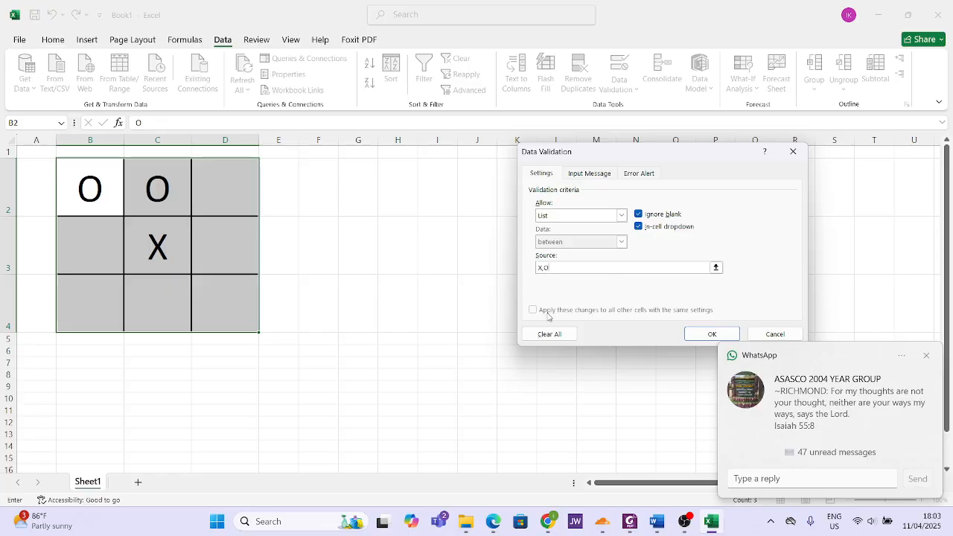
Step: Compare the rule's Ignore blank option with the exam paper's requirement on blank cells, keeping the option on
key("alt+Tab")
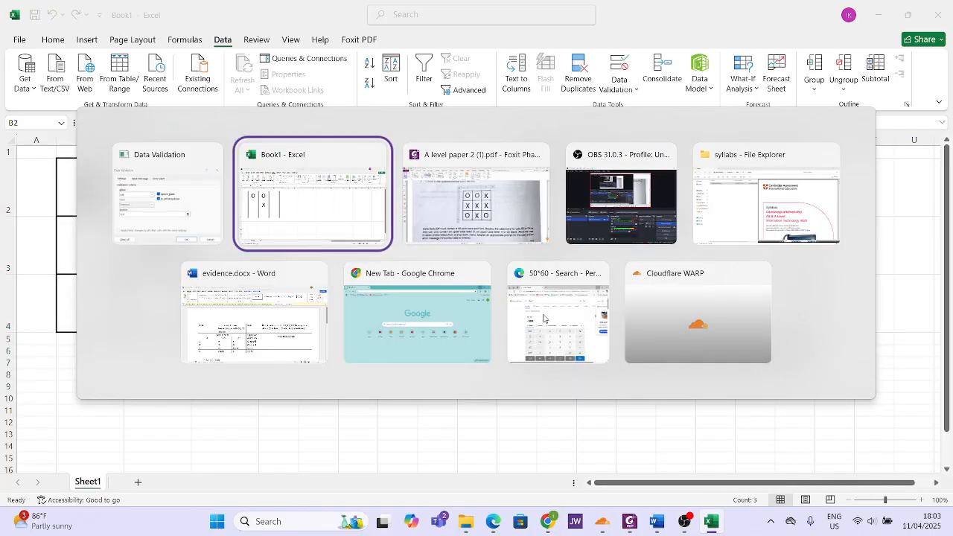
key("alt+Tab")
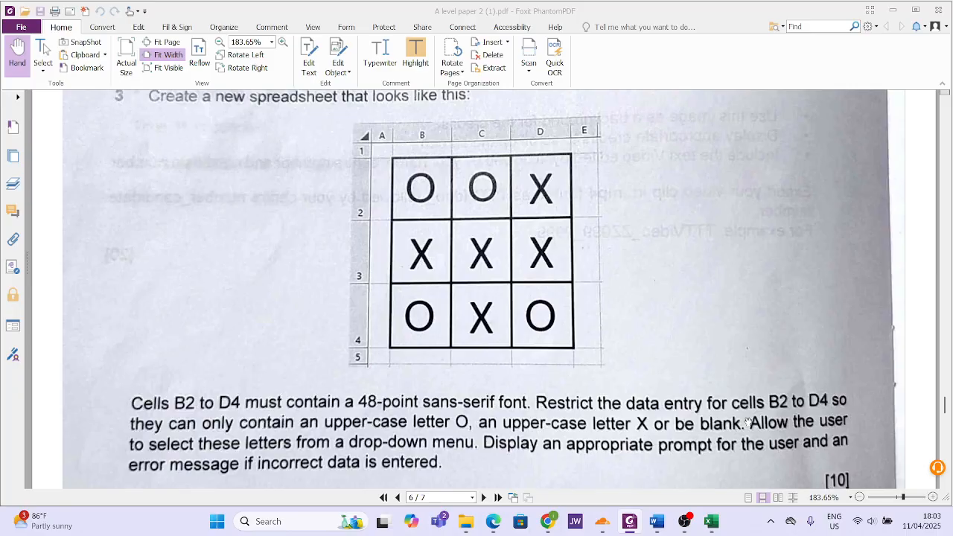
key("alt+Tab")
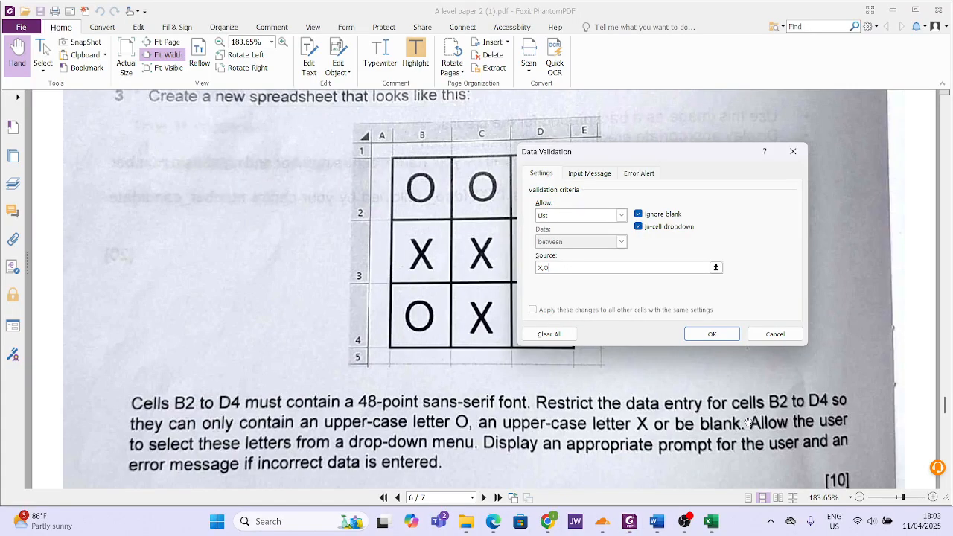
left_click(641, 213)
key("alt+Tab")
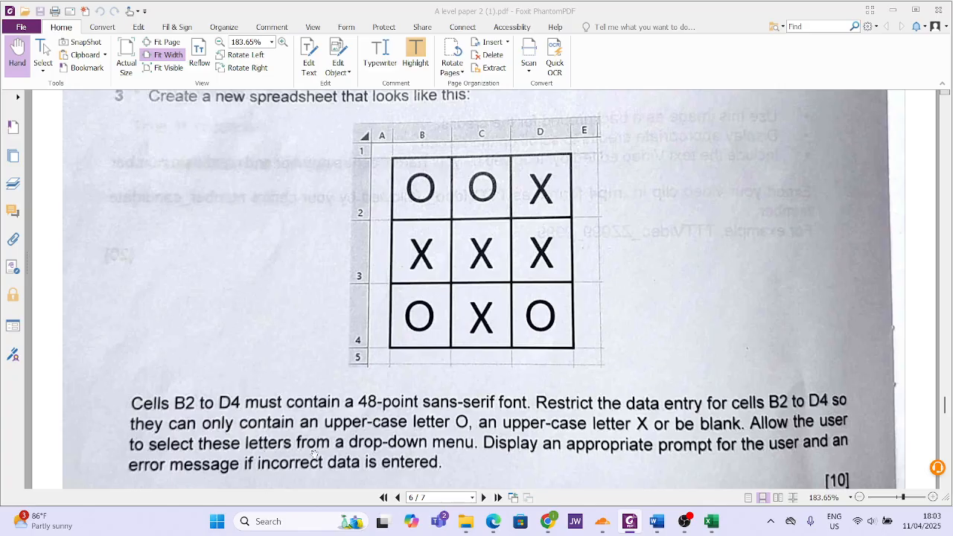
key("alt+Tab")
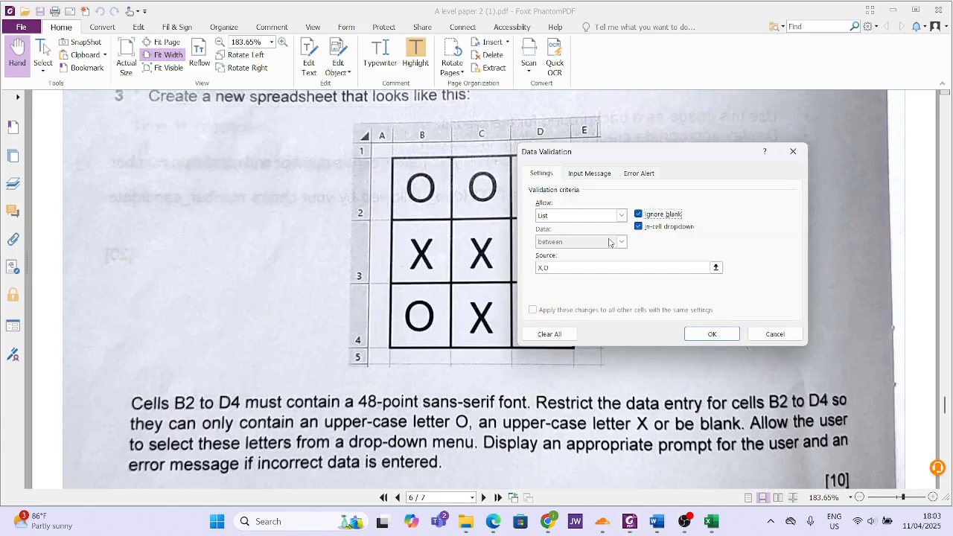
key("alt+Tab")
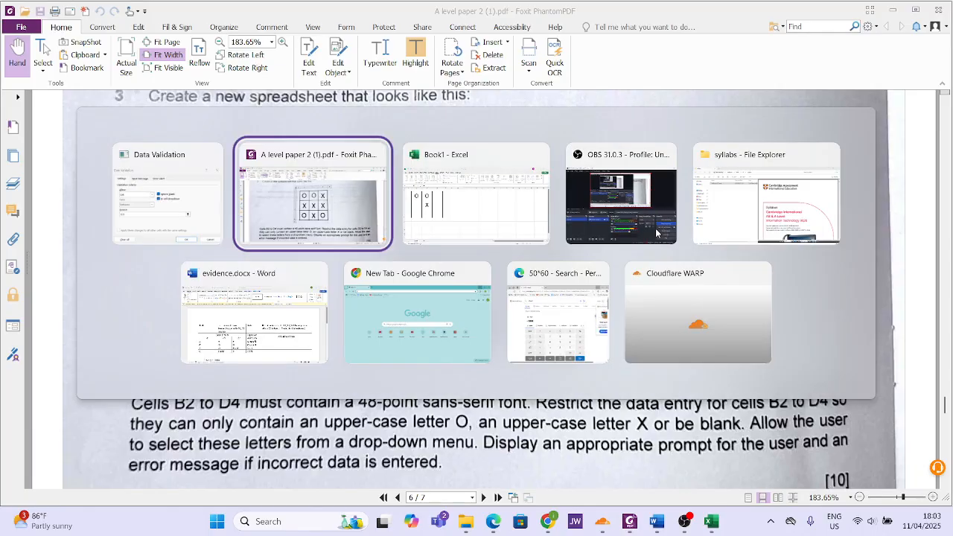
key("alt+Tab")
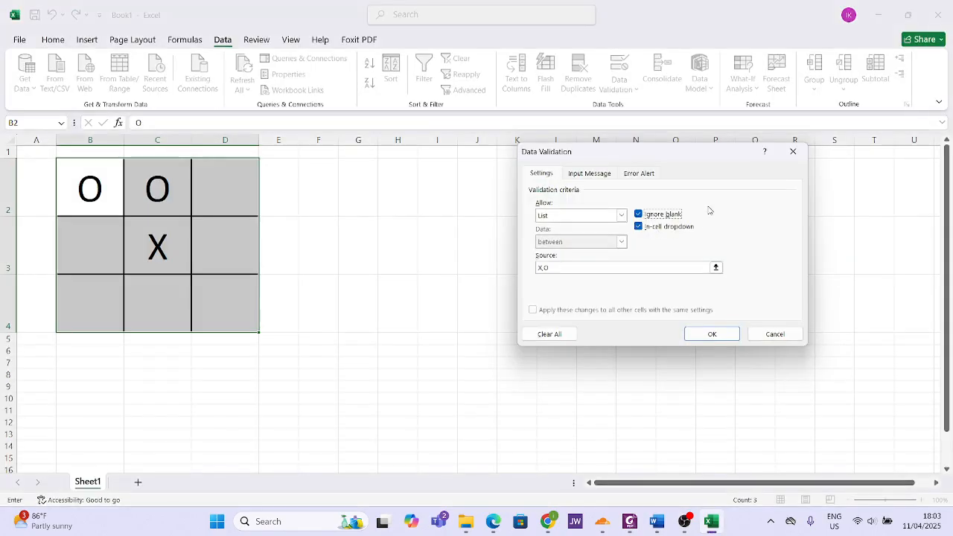
Step: Check the In-cell dropdown option, leaving it on, and review the exam paper's drop-down and prompt requirements
left_click(638, 227)
left_click(638, 227)
key("alt+Tab")
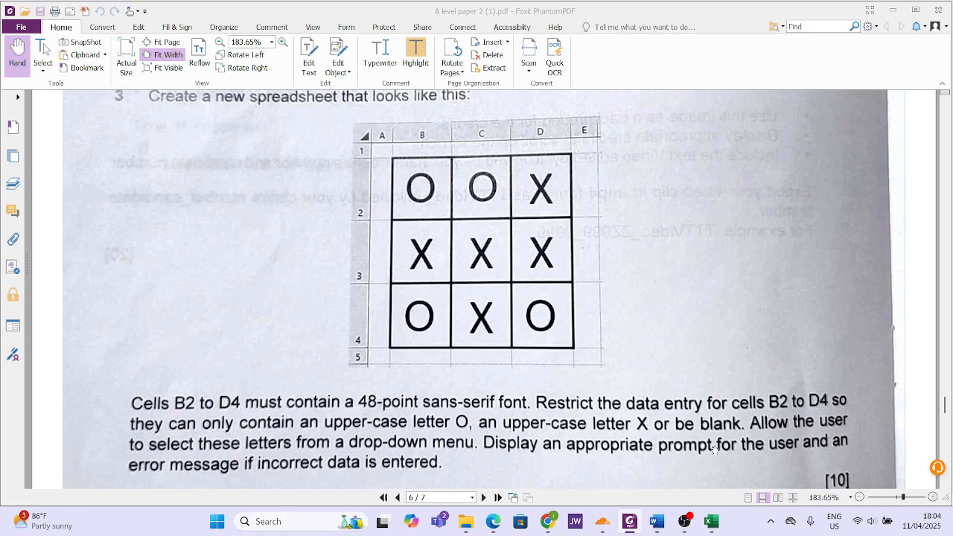
key("alt+Tab")
key("alt+Tab")
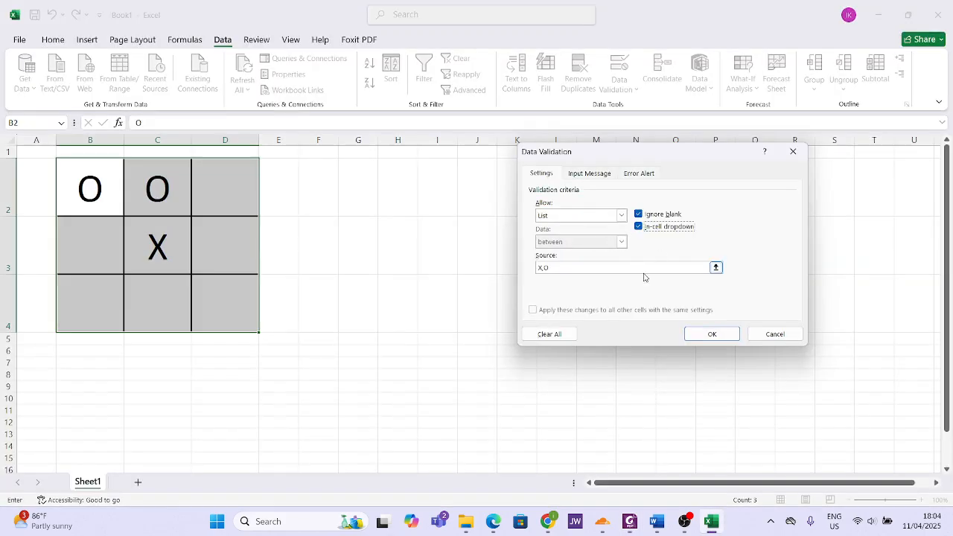
Step: Set the input message title to Alert with the text "Please input upper-case X or upper-case O", checking the exam paper's wording
left_click(589, 174)
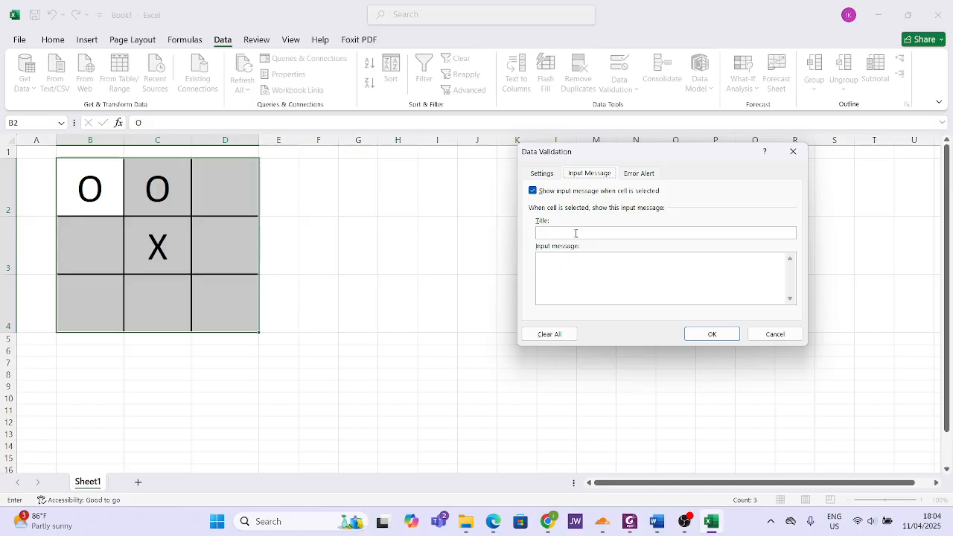
key("ctrl+Tab")
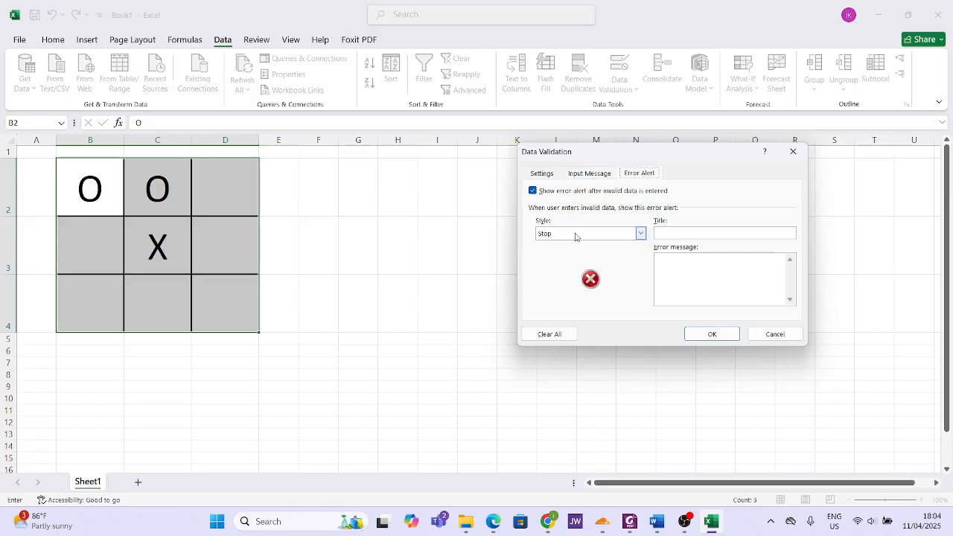
left_click(597, 174)
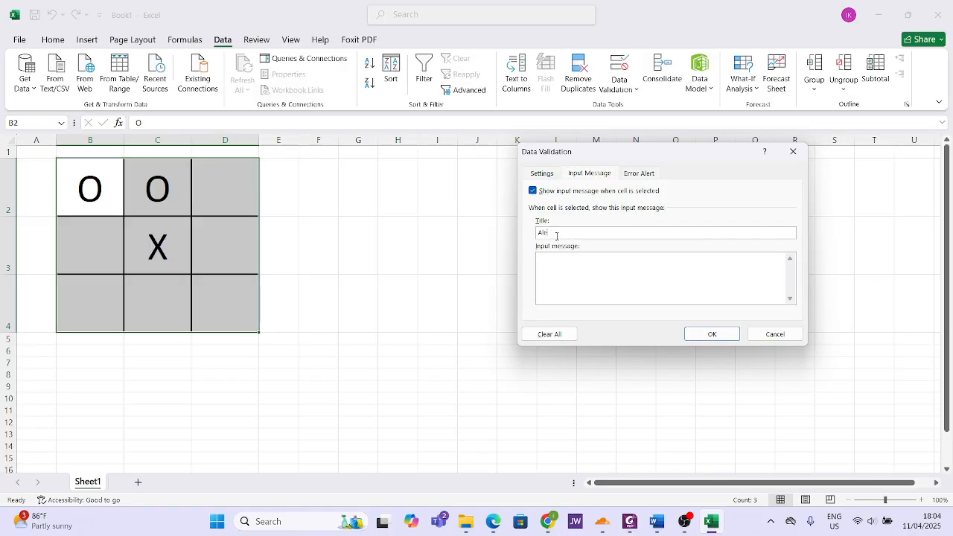
left_click(568, 275)
type("Please input upper-c")
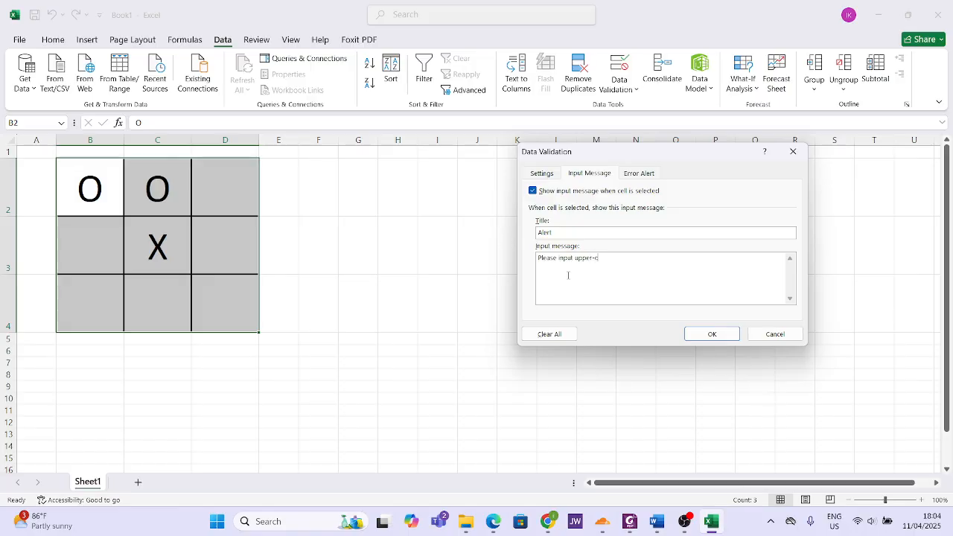
type("ase X or upper")
key("BackSpace")
key("alt+Tab")
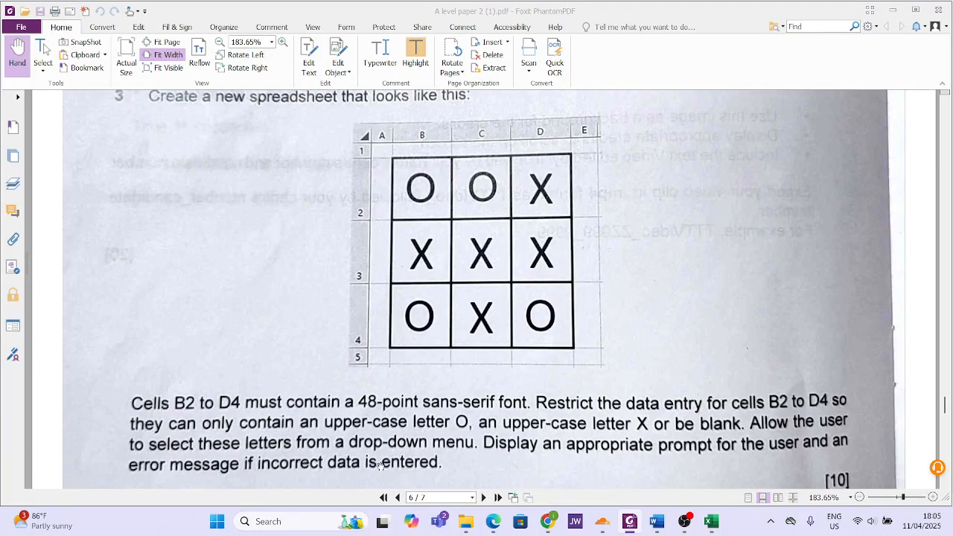
key("alt+Tab")
key("alt+Tab")
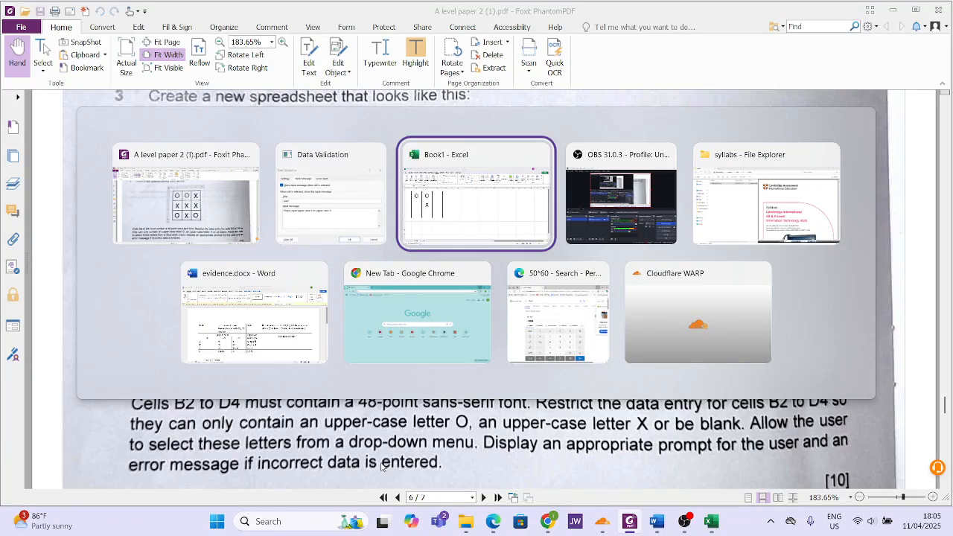
Step: Set the error alert title to Error and copy the input message text in as its error message
left_click(639, 173)
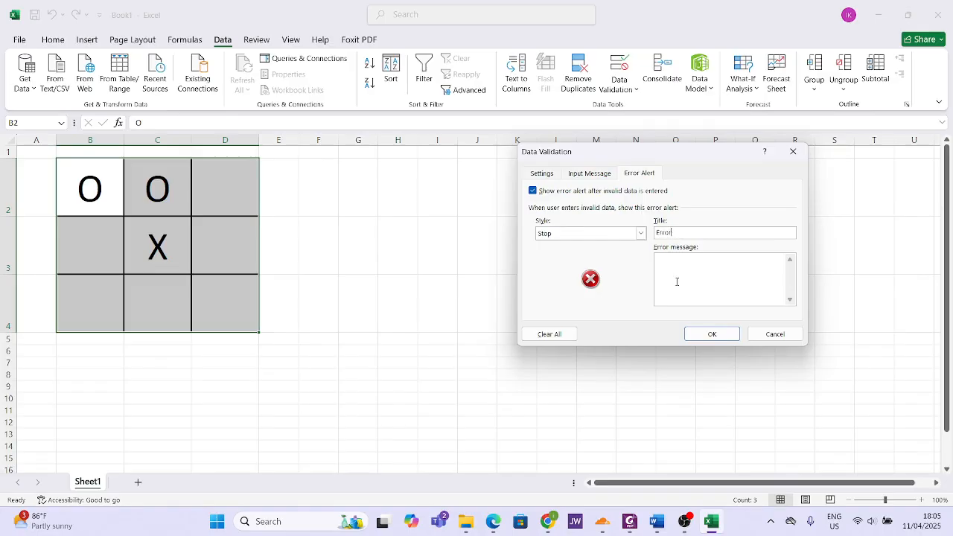
left_click(600, 176)
left_click_drag(664, 258, 534, 258)
key("ctrl+c")
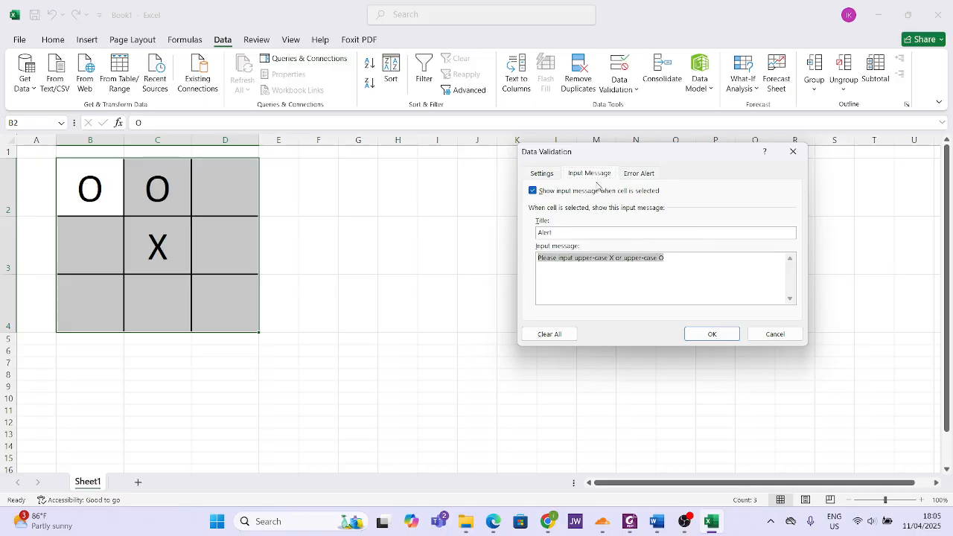
left_click(637, 173)
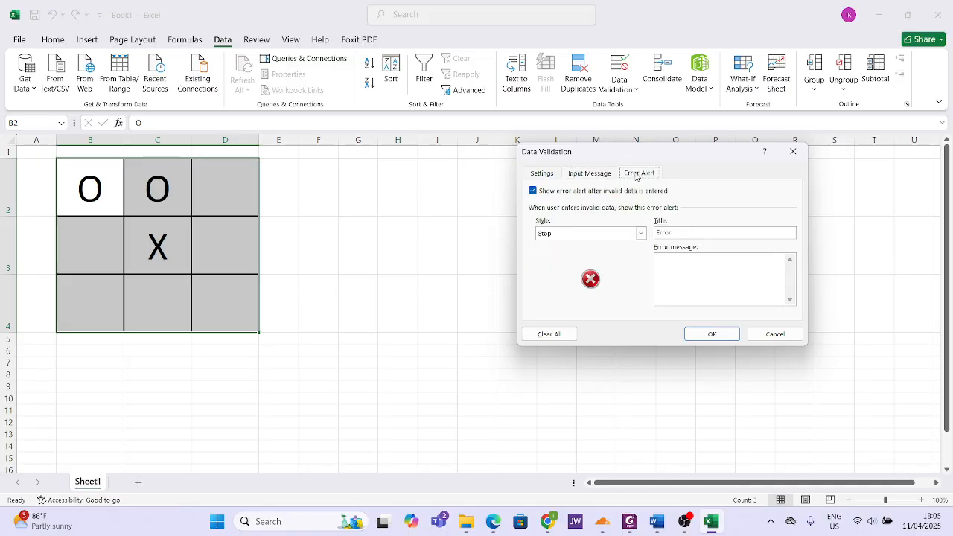
left_click(693, 274)
key("ctrl+v")
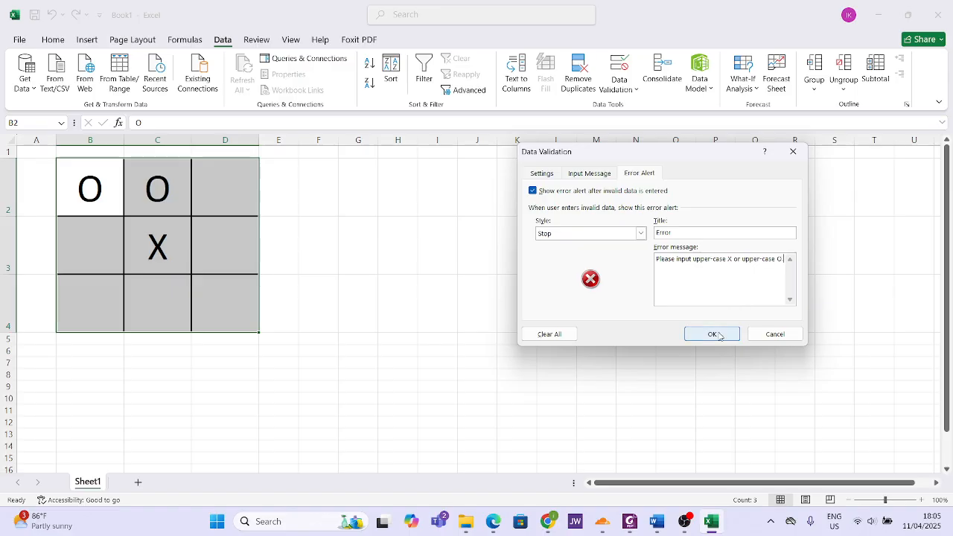
Step: End the input message with a full stop, apply the validation to the grid, and check the prompt on cell C2
left_click(595, 172)
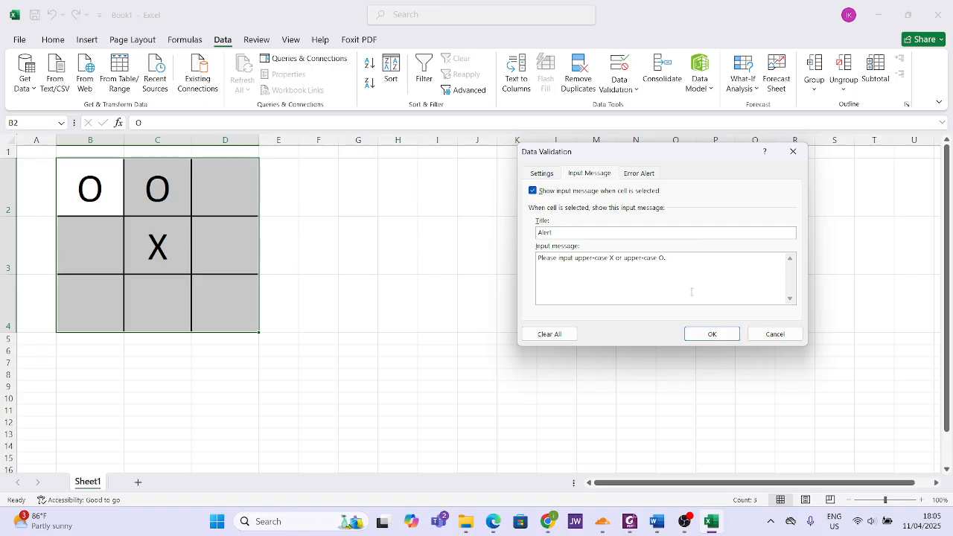
left_click(700, 334)
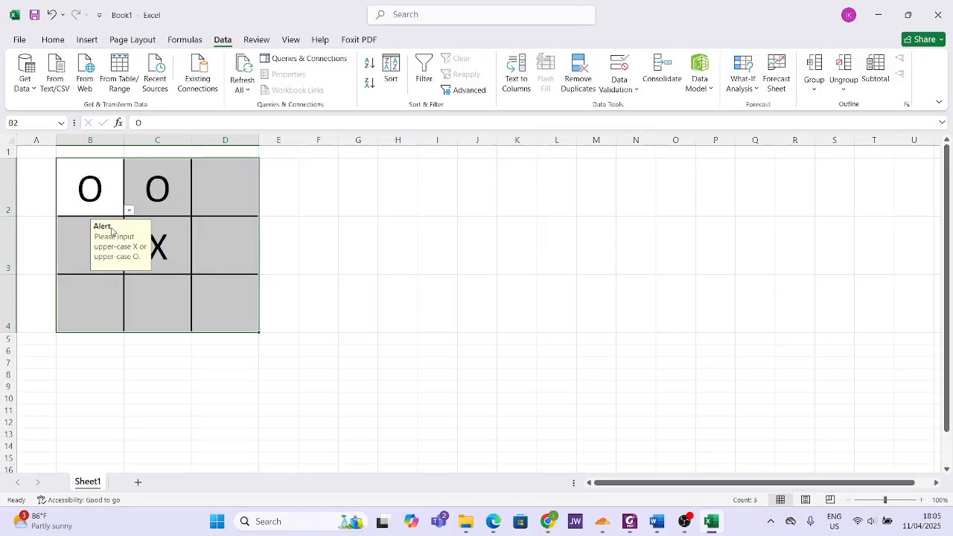
left_click(158, 185)
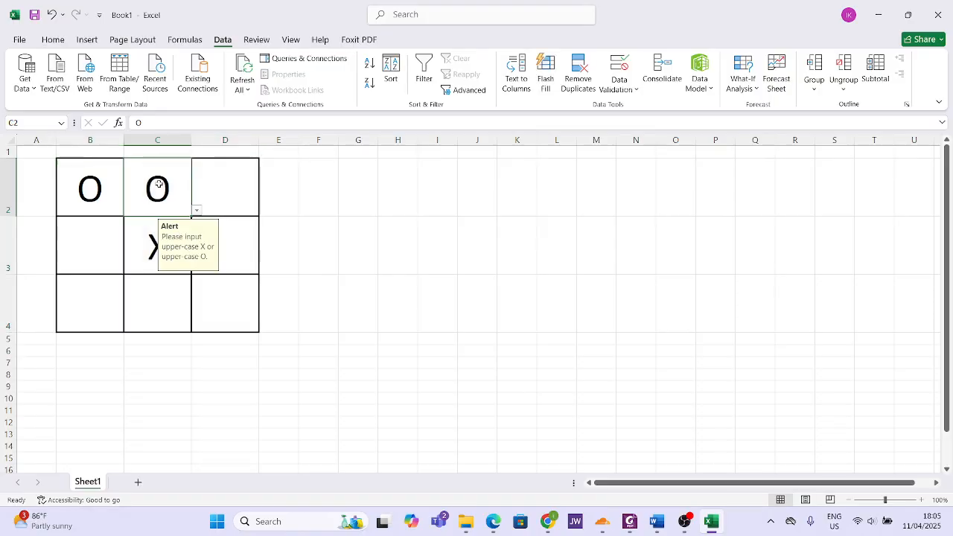
Step: Return to the exam paper in Foxit PhantomPDF and read the requirements of question 4
key("alt+Tab")
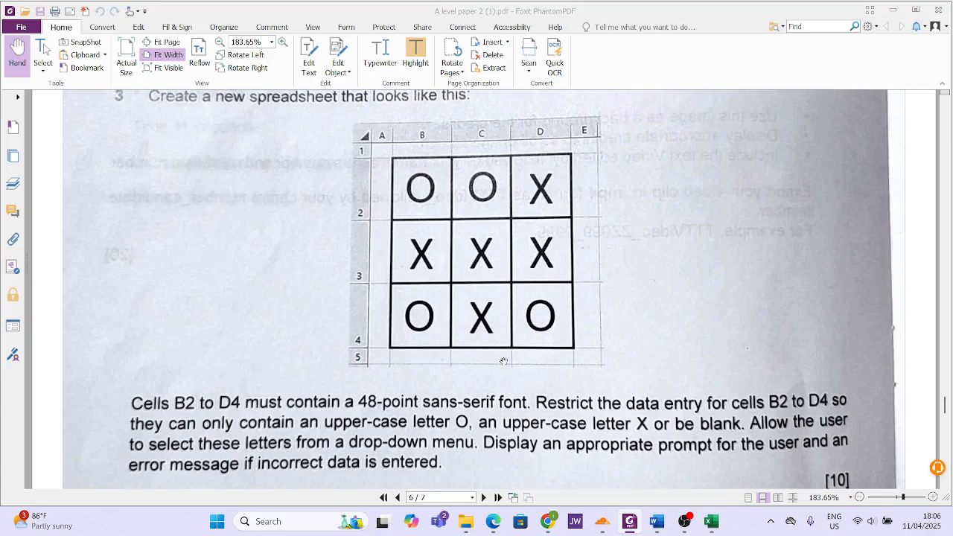
scroll(503, 362, "down", 5)
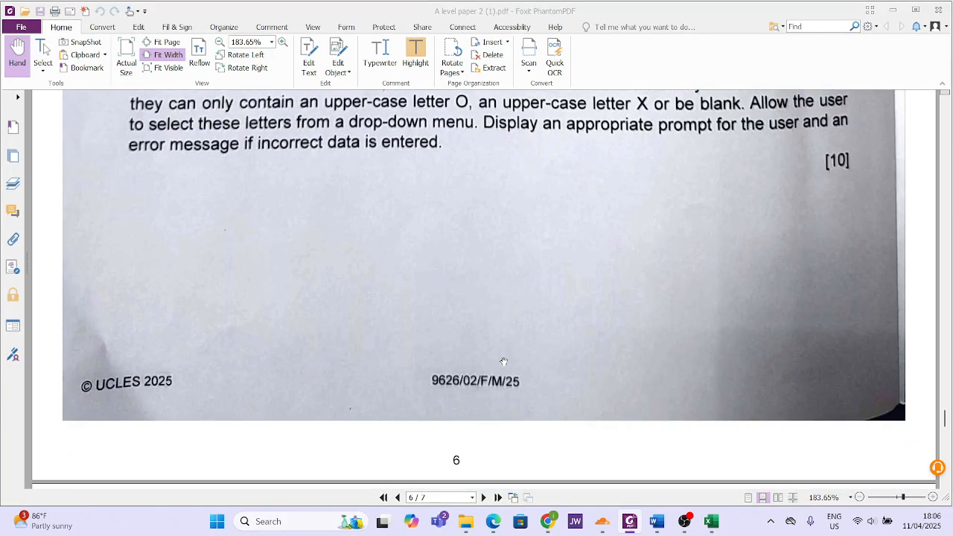
scroll(504, 362, "down", 1)
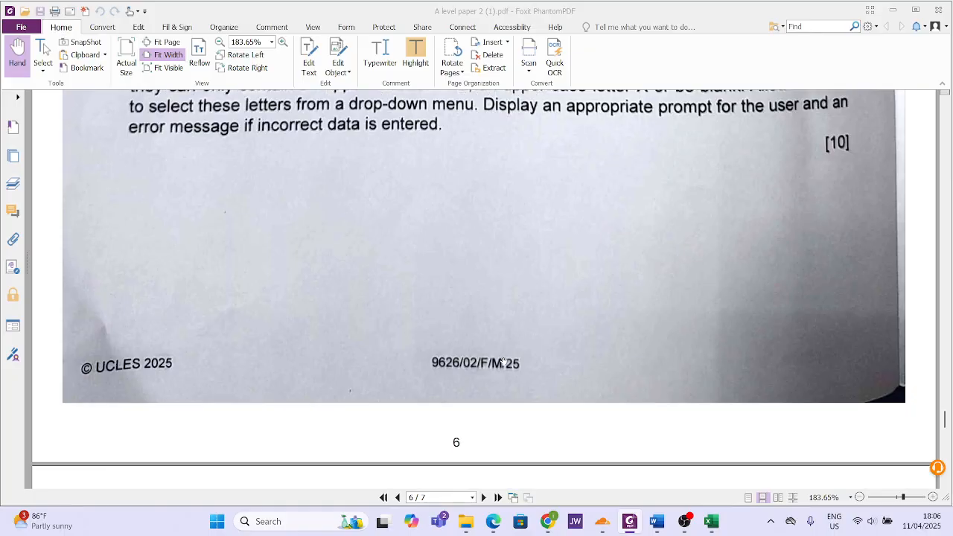
scroll(503, 362, "up", 4)
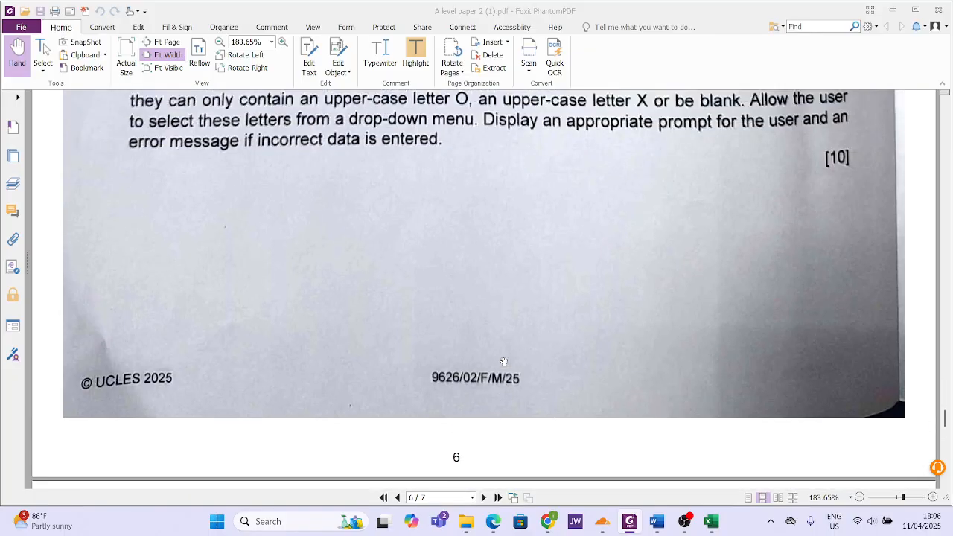
scroll(503, 362, "down", 3)
scroll(503, 361, "down", 6)
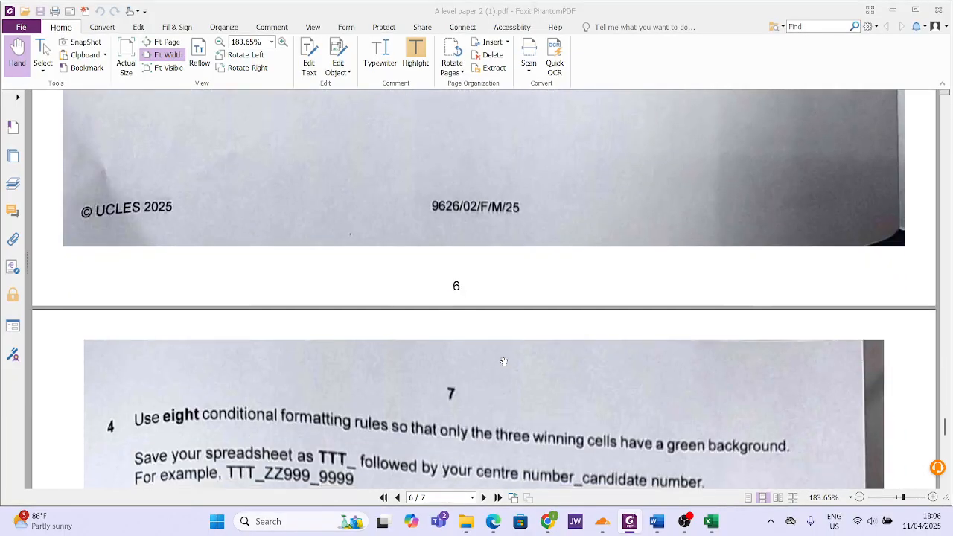
Step: Review the exam paper's data entry restrictions for cells B2 to D4 and question 4's conditional formatting requirements
scroll(503, 362, "up", 3)
scroll(503, 362, "up", 8)
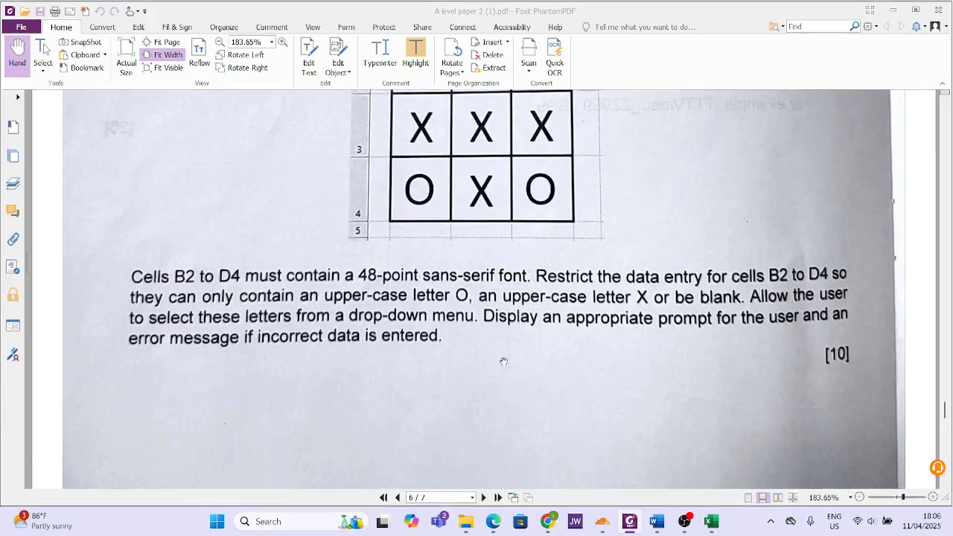
scroll(504, 362, "down", 6)
scroll(503, 362, "down", 5)
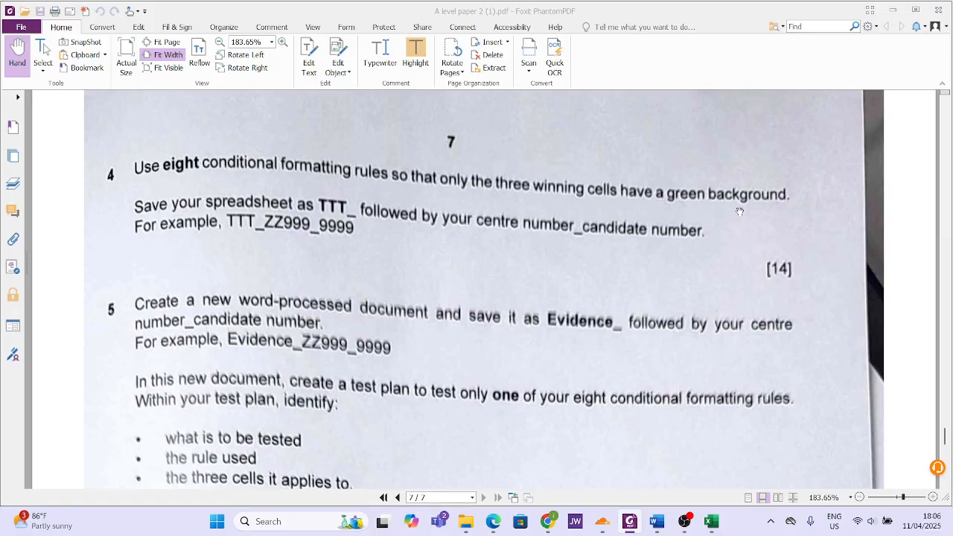
Step: Switch to Excel, test the validation with a lower-case o in D2, and replace it with an upper-case O
key("alt+Tab")
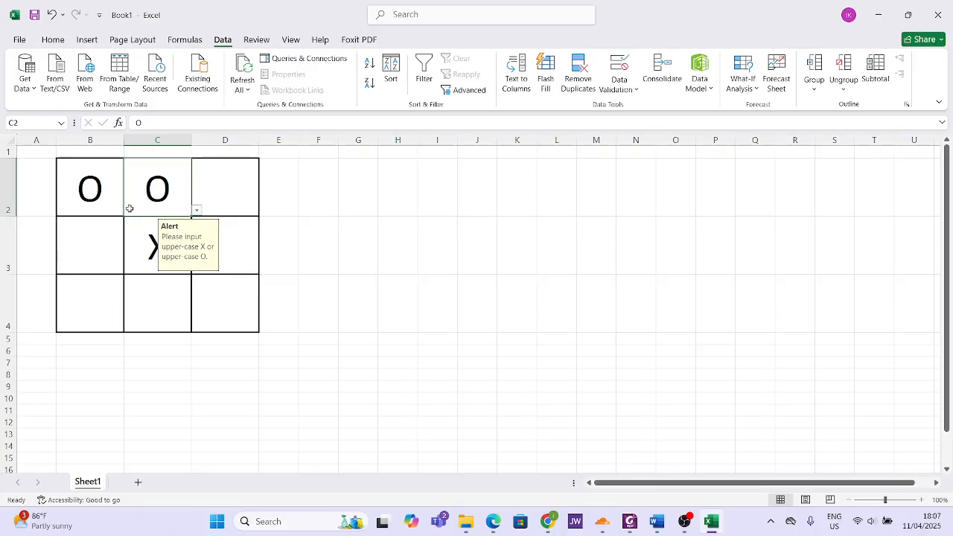
left_click(222, 206)
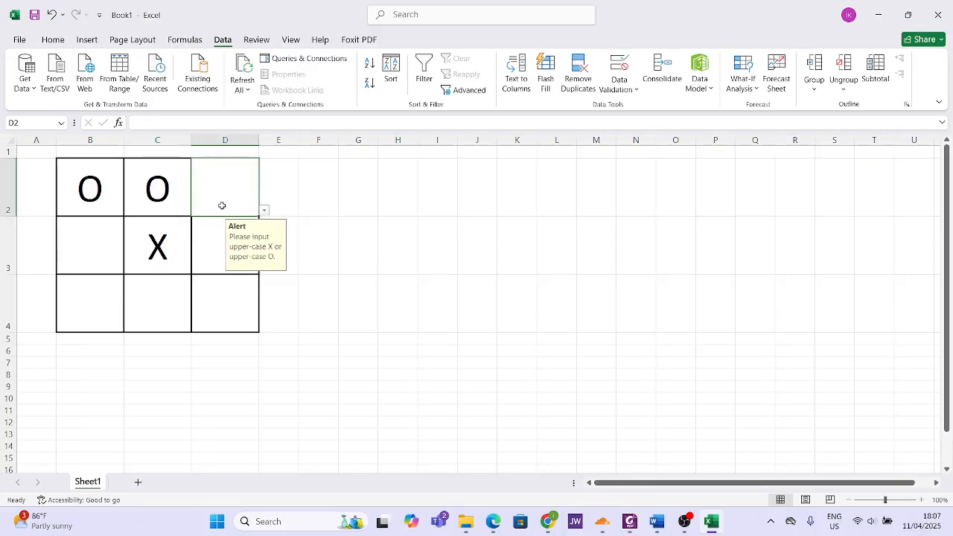
type("o")
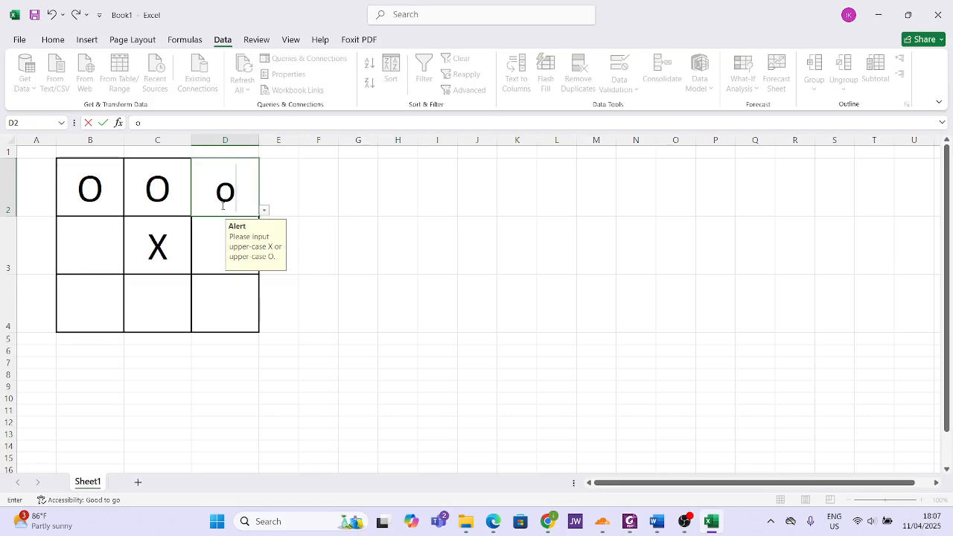
key("BackSpace")
type("o")
key("Return")
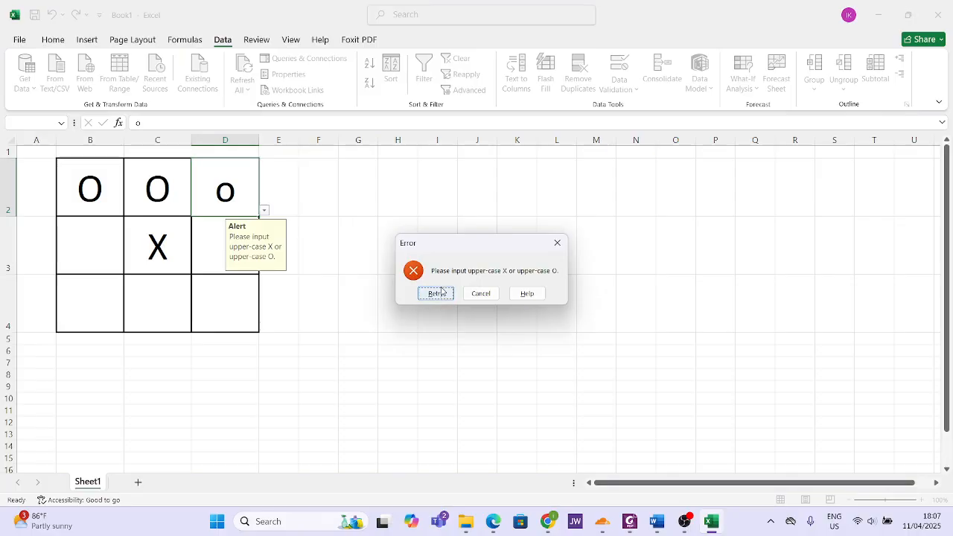
left_click(437, 292)
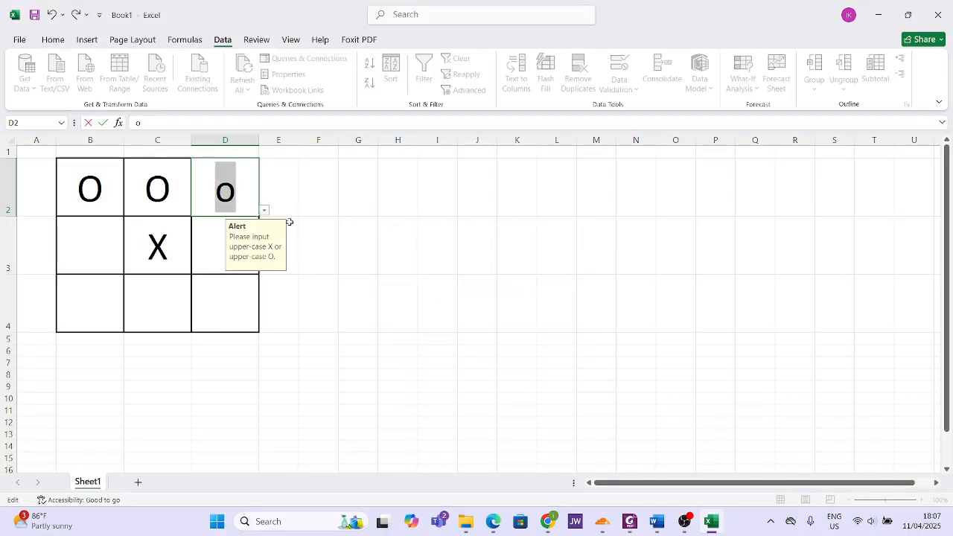
type("O")
key("Return")
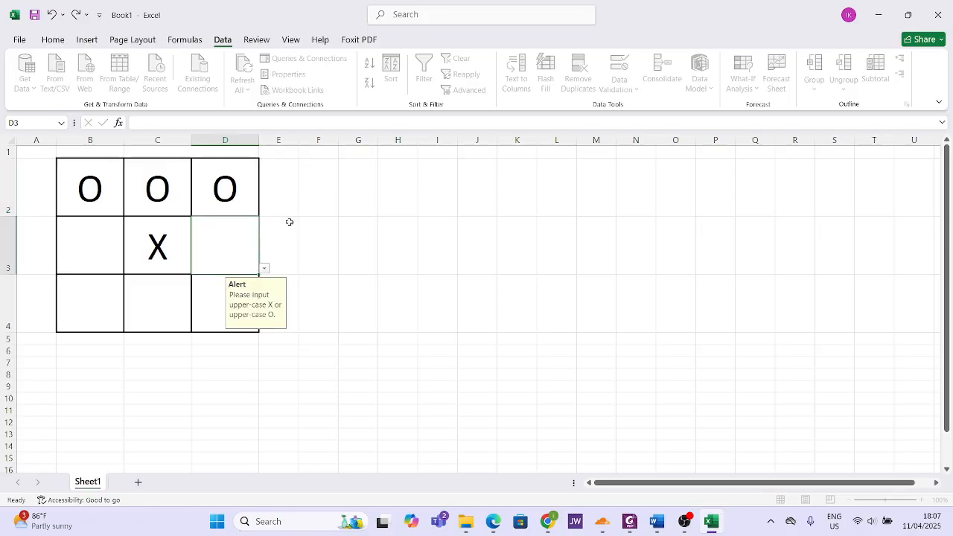
Step: Preview a green fill on cells B2 to D2 without applying it
left_click_drag(102, 191, 217, 186)
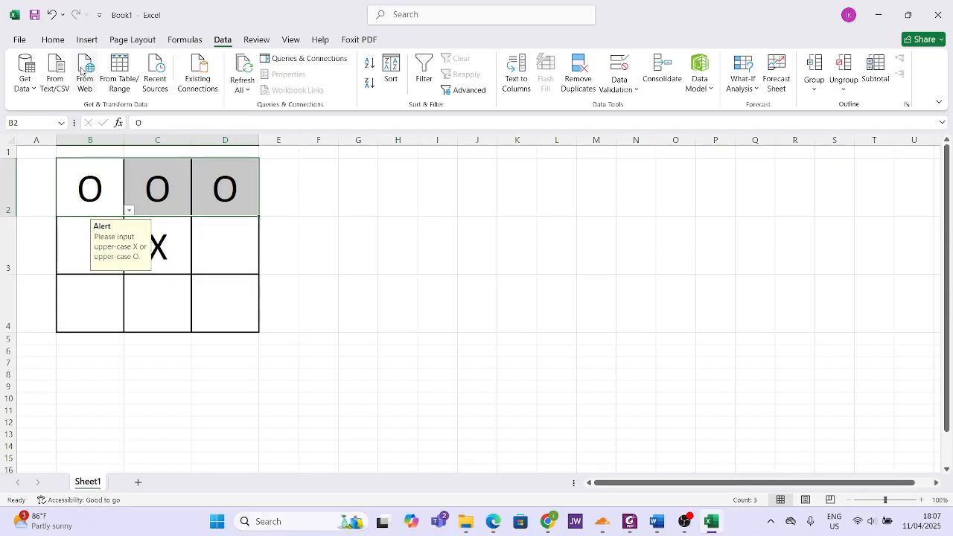
left_click(52, 40)
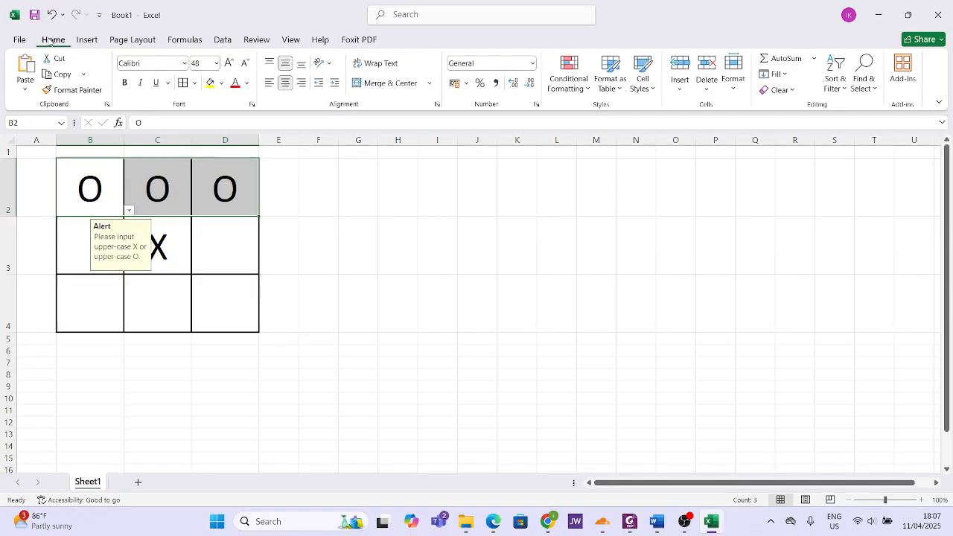
left_click(221, 82)
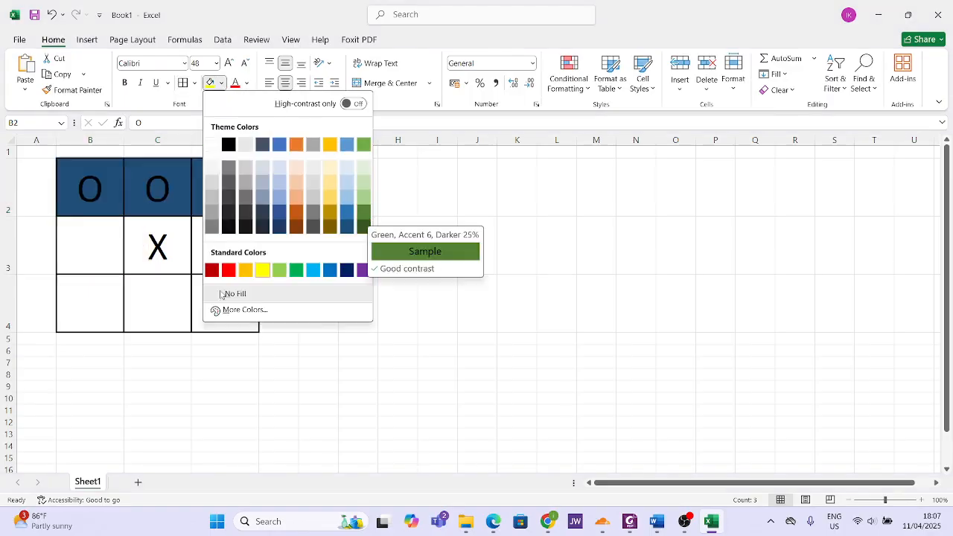
left_click(107, 305)
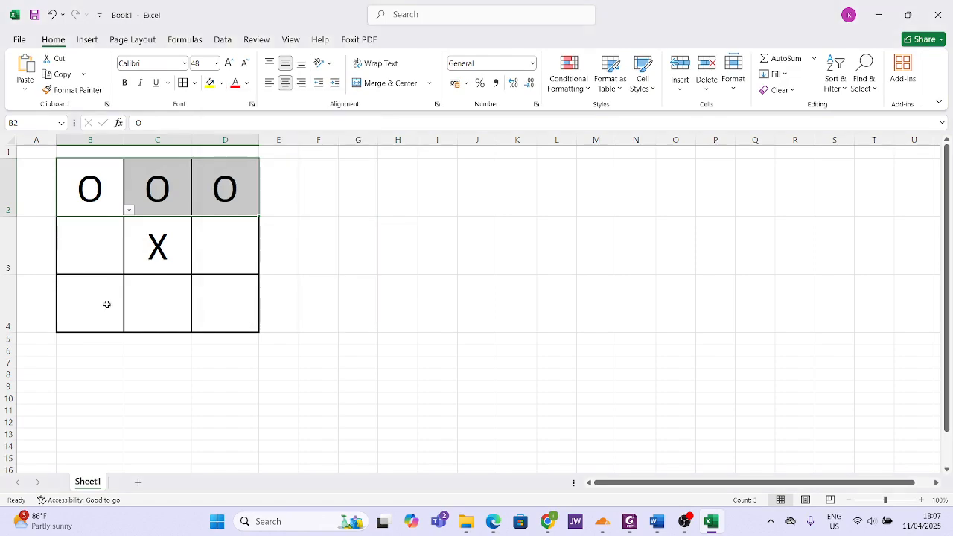
Step: Enter an upper-case X in cells B4 and D2 to complete the diagonal through C3
left_click(106, 305)
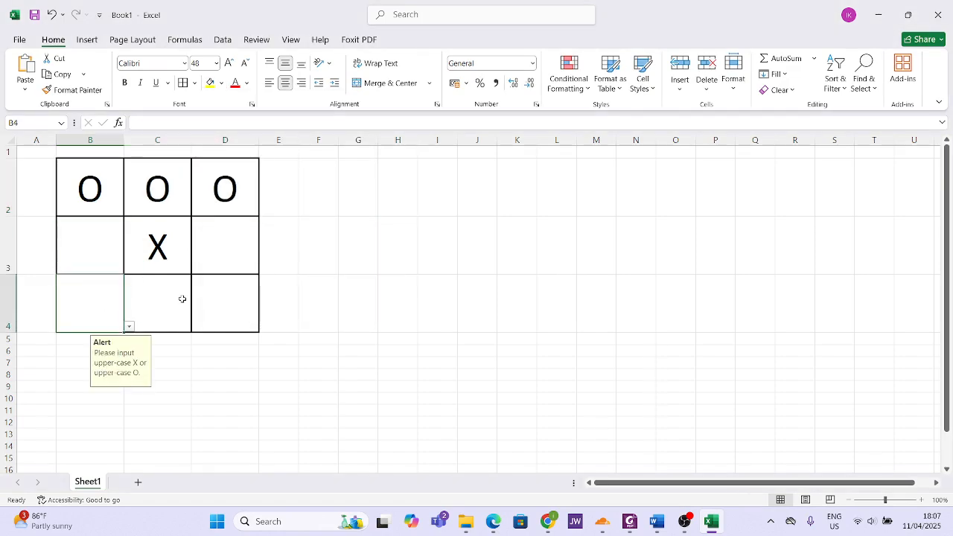
type("X")
left_click(224, 212)
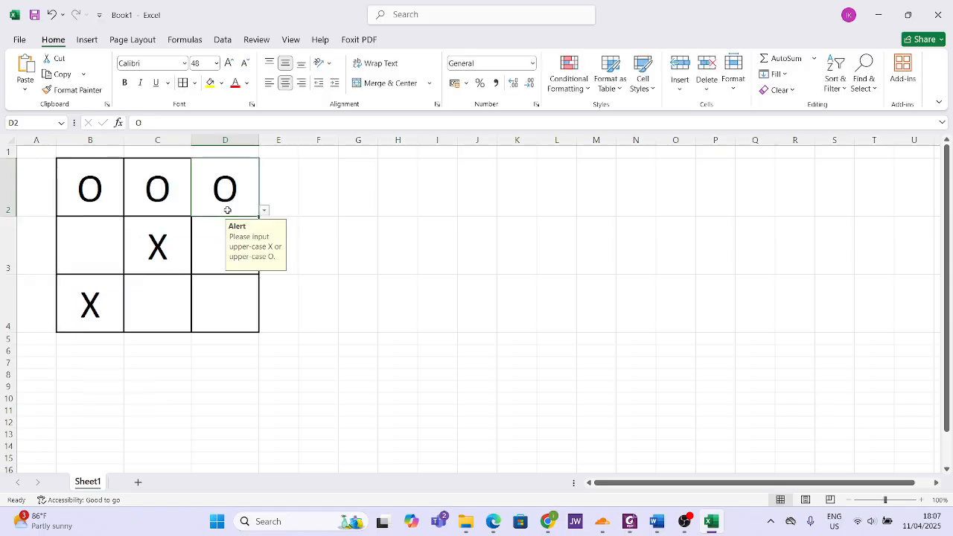
type("X")
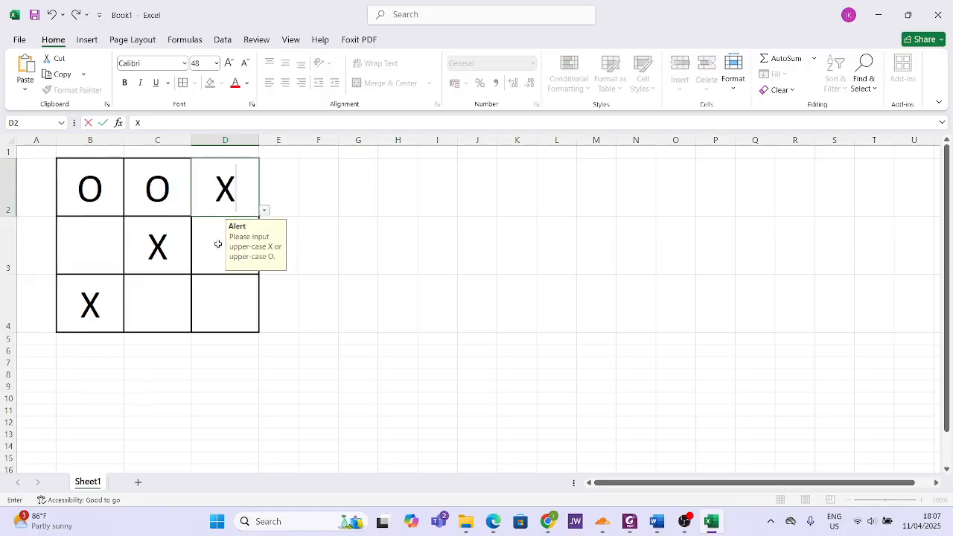
left_click(213, 280)
Step: Preview the fill colour Green, Accent 6, Darker 25% on diagonal cells B4, C3 and D2 without applying it
left_click(110, 294)
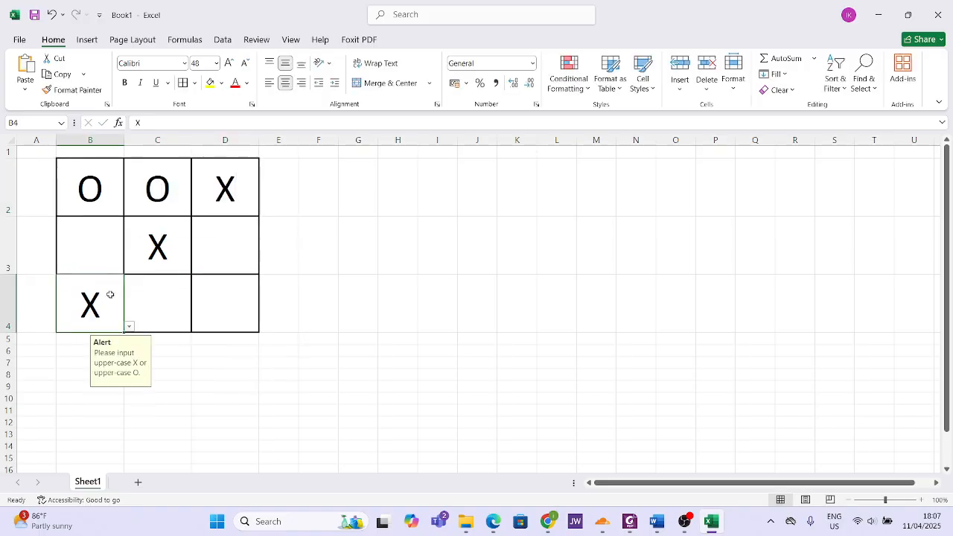
left_click(148, 256, "ctrl")
left_click(224, 199, "ctrl")
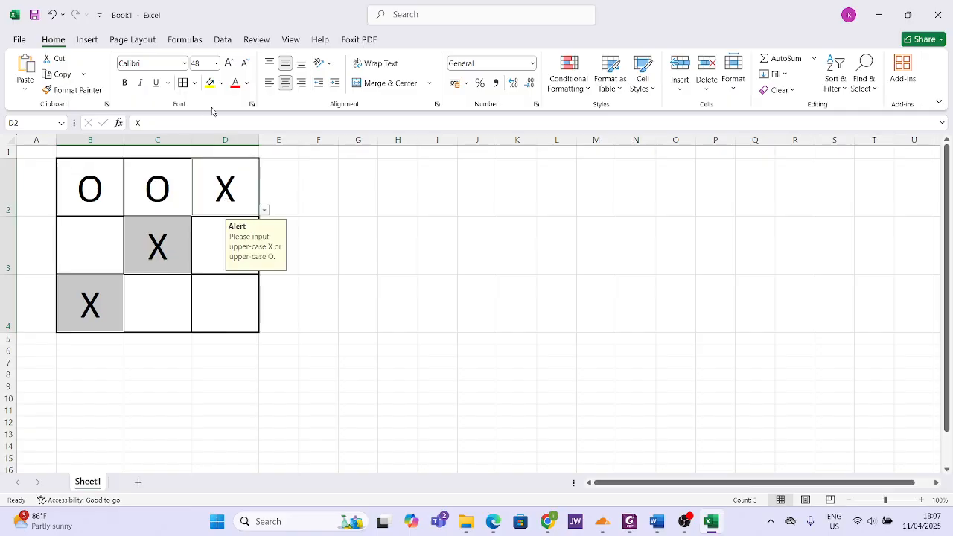
left_click(221, 83)
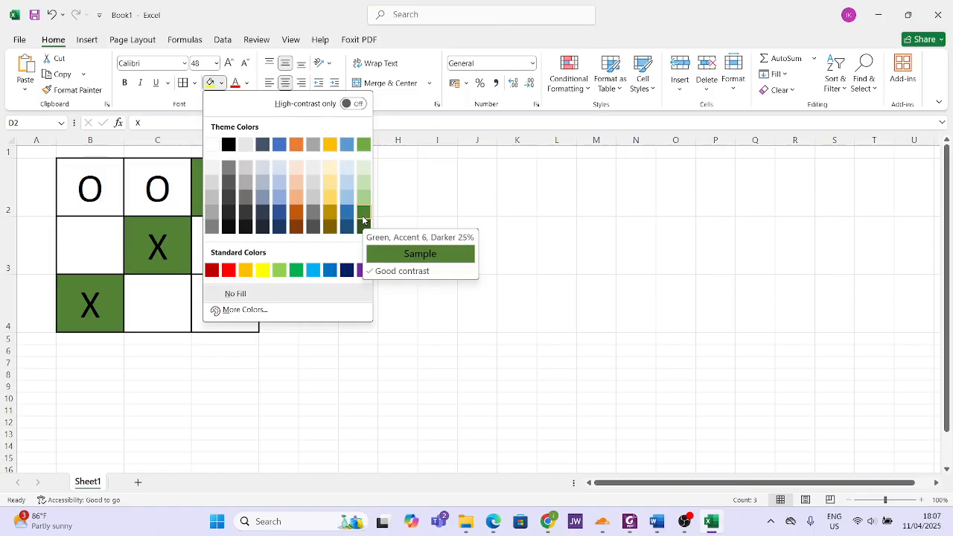
left_click(427, 188)
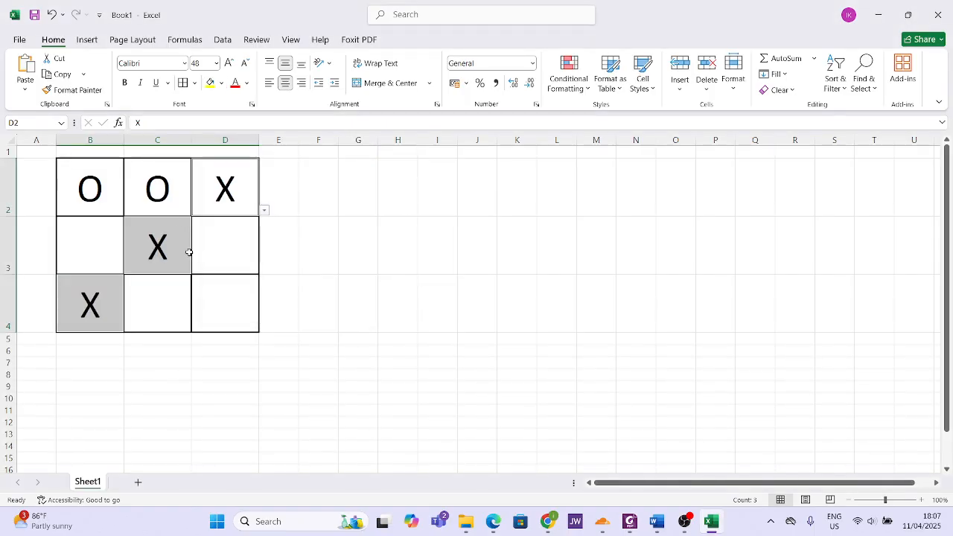
Step: Review the horizontal and vertical winning lines by selecting each row and each column of the B2 to D4 grid in turn
left_click(93, 191)
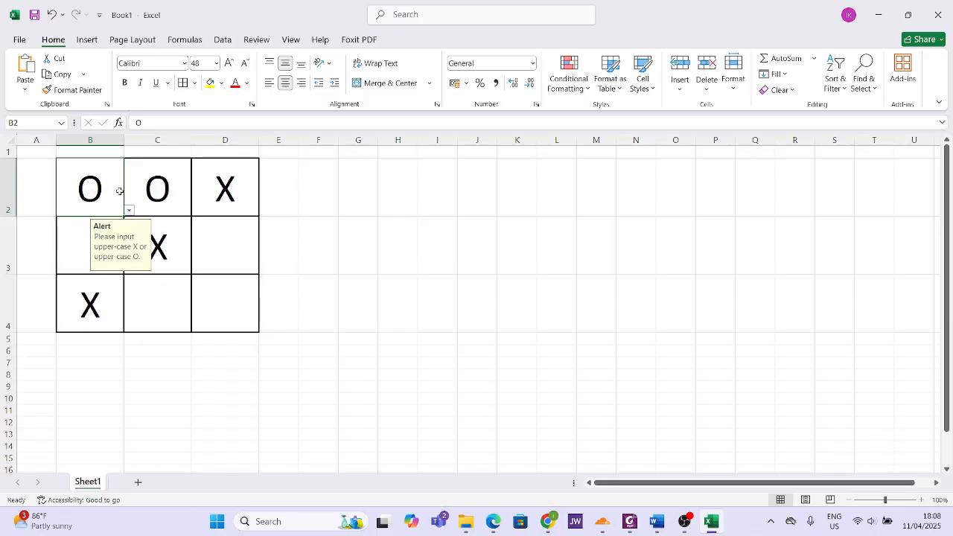
left_click(172, 201)
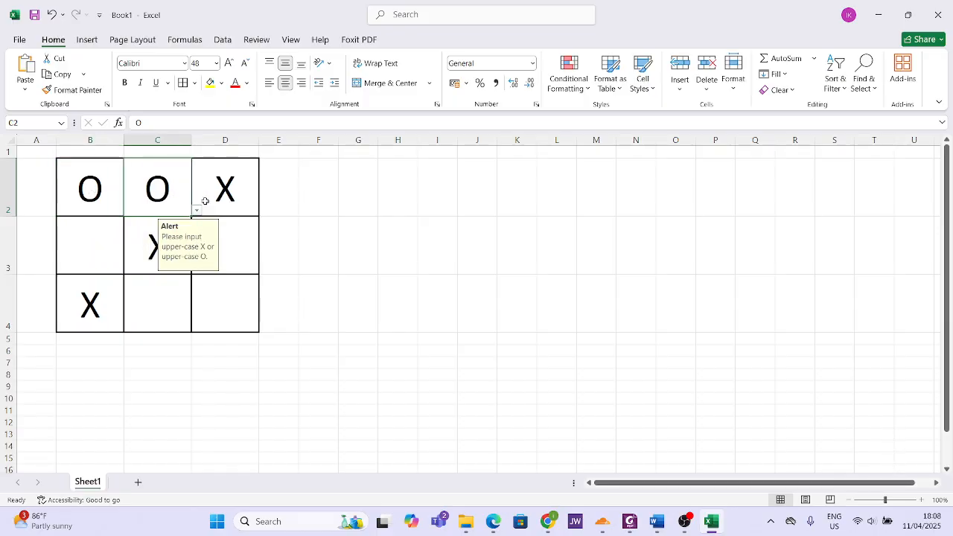
left_click(238, 203)
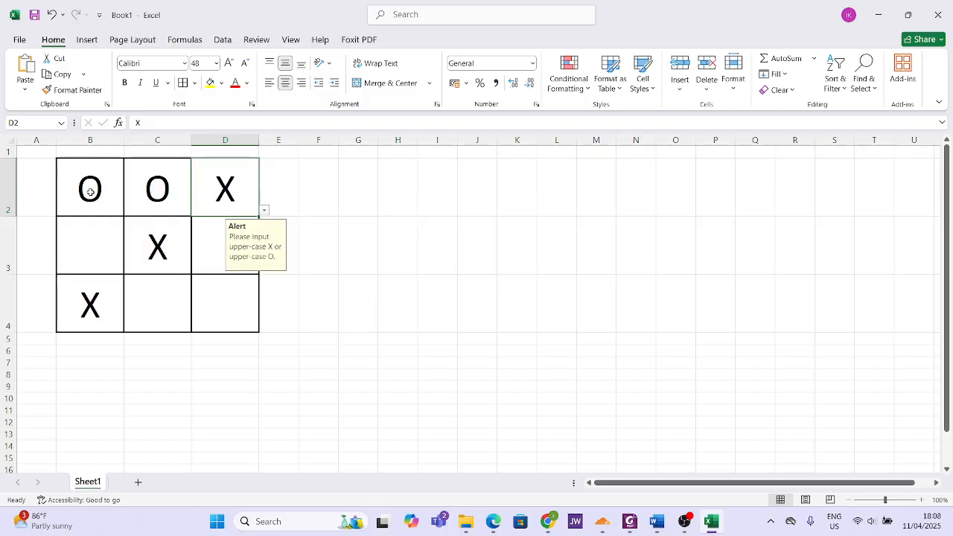
left_click_drag(90, 191, 215, 186)
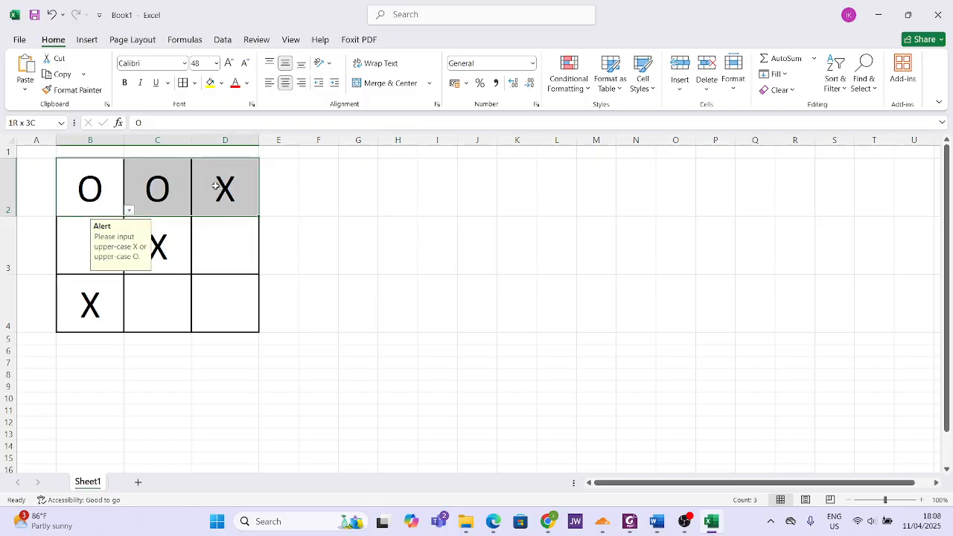
left_click(87, 253)
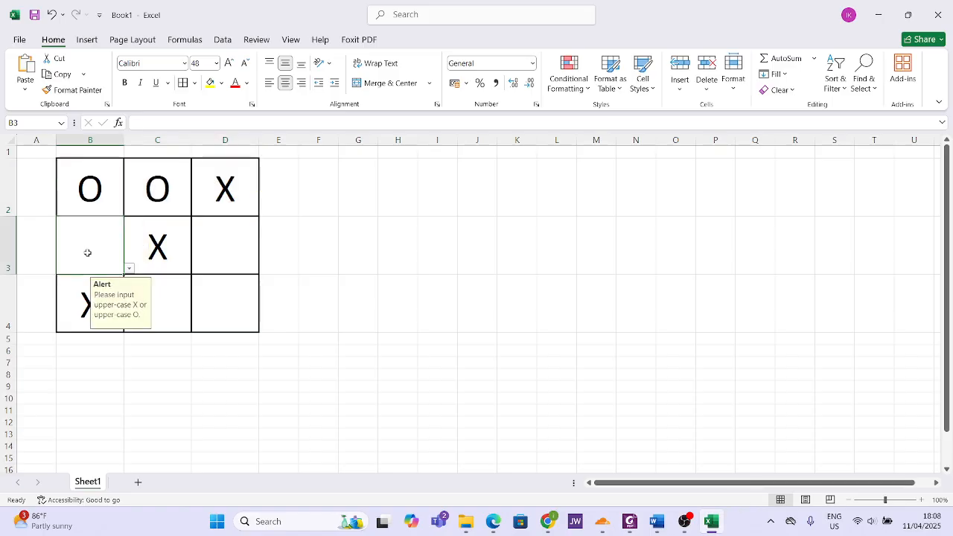
left_click_drag(87, 253, 210, 247)
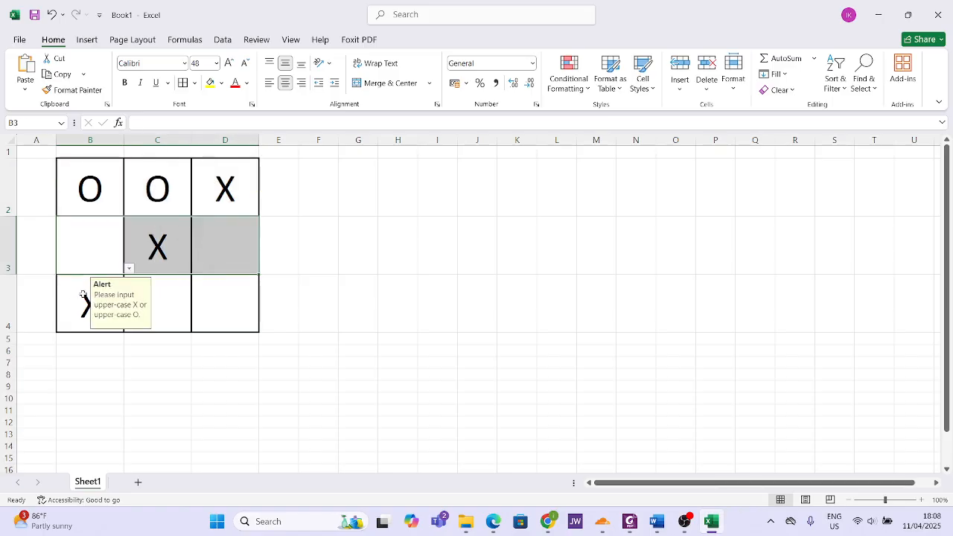
left_click_drag(83, 295, 213, 298)
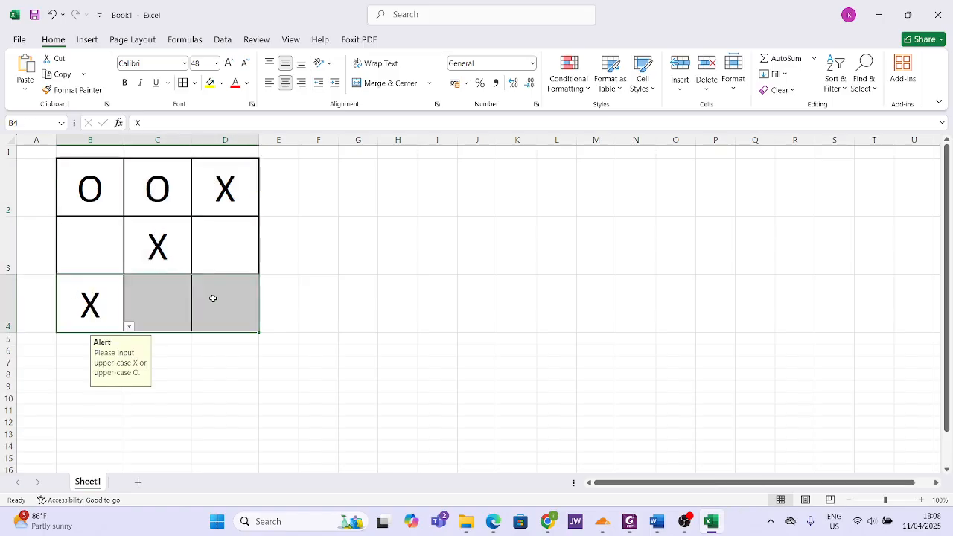
left_click_drag(230, 185, 225, 298)
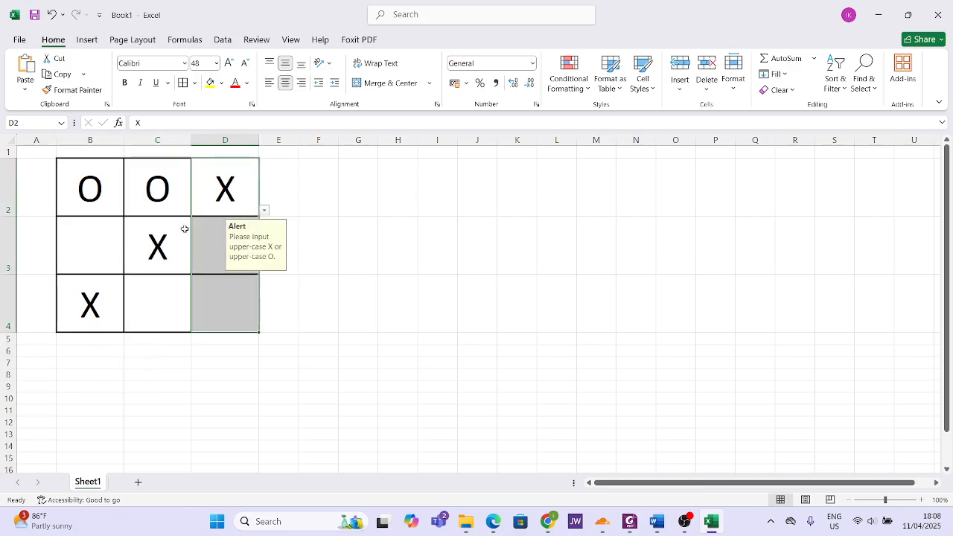
left_click_drag(169, 197, 172, 307)
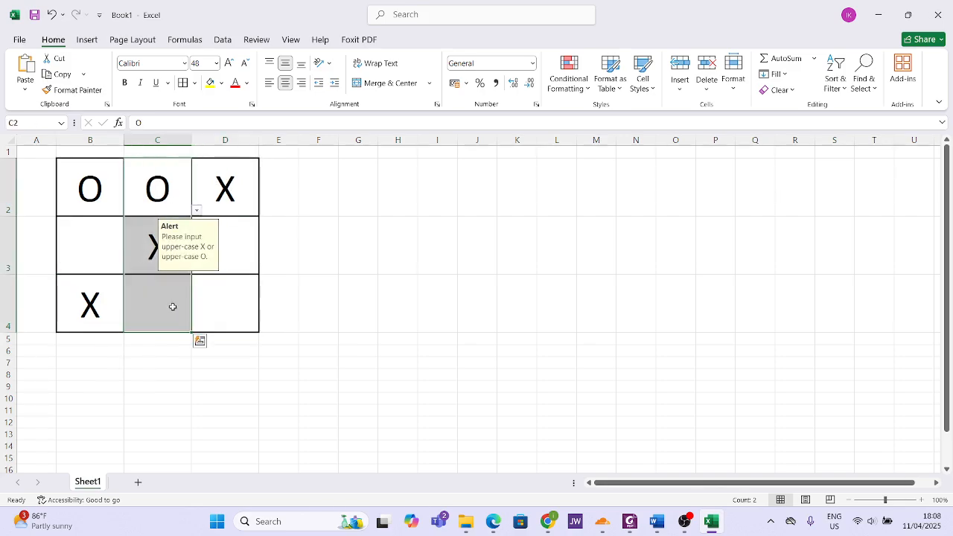
left_click_drag(106, 191, 105, 309)
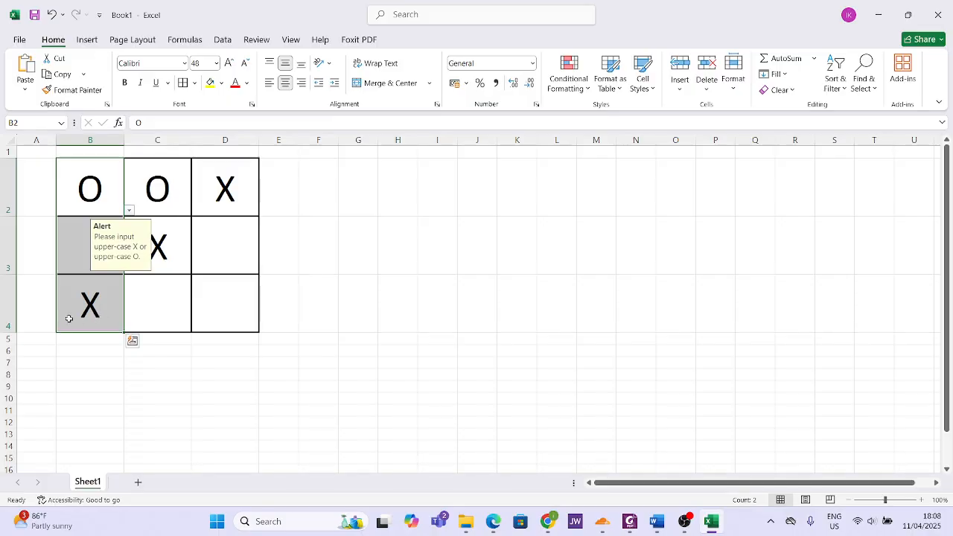
Step: Review the two diagonal winning lines by selecting B4, C3 and D2, followed by B2, C3 and D4
left_click_drag(69, 319, 122, 269)
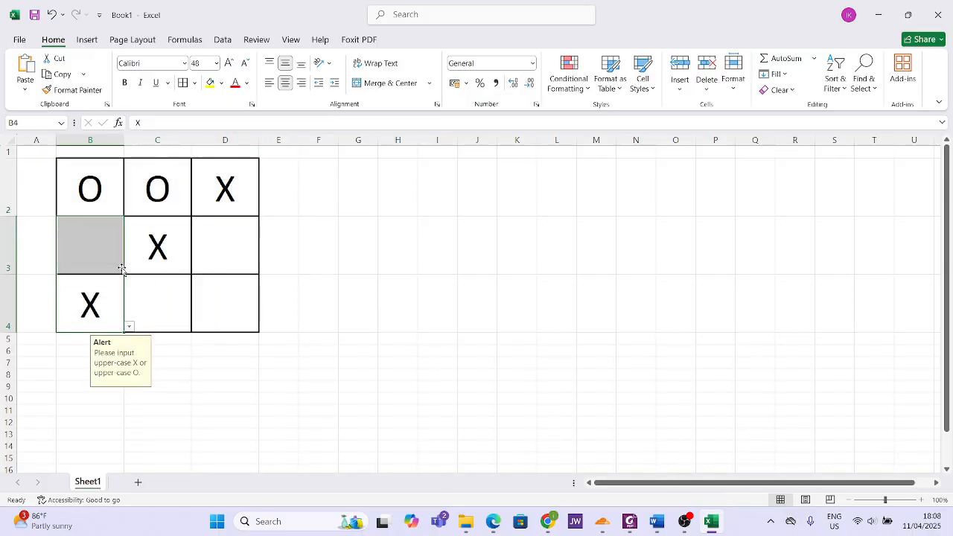
left_click(112, 281)
left_click(149, 262, "ctrl")
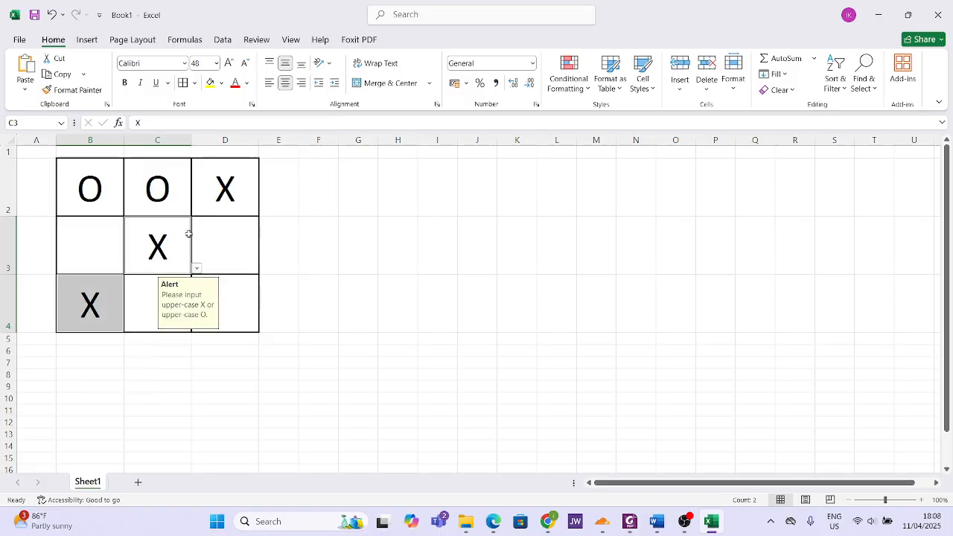
left_click(223, 195, "ctrl")
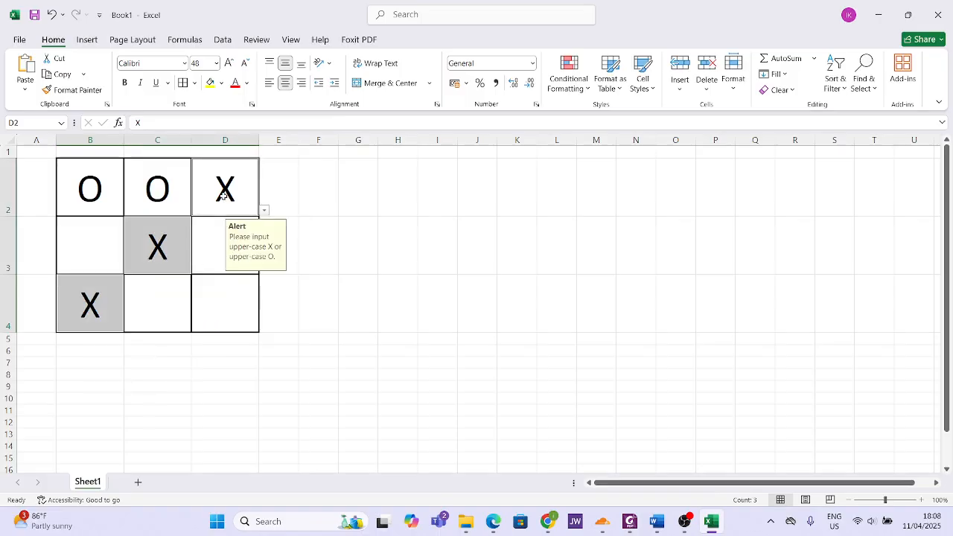
left_click(85, 192)
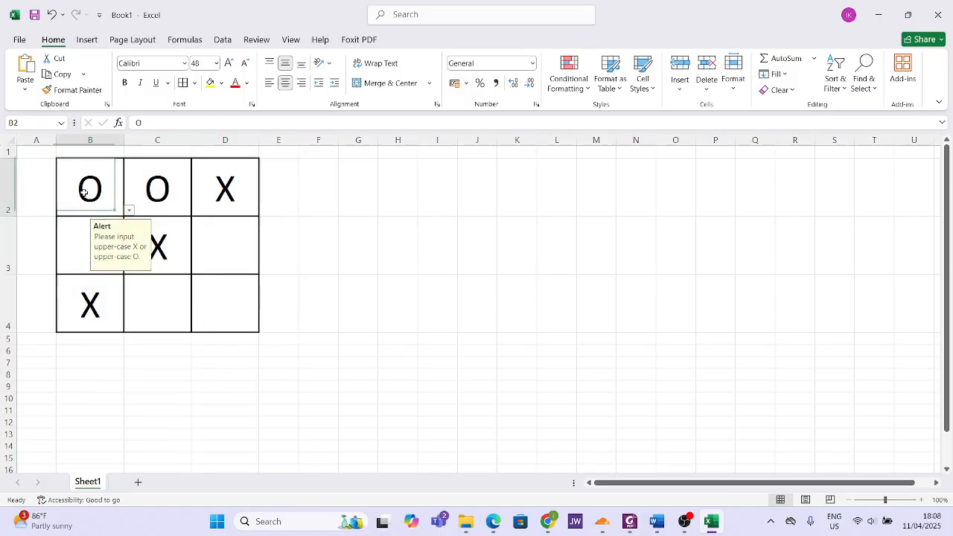
left_click(172, 253, "ctrl")
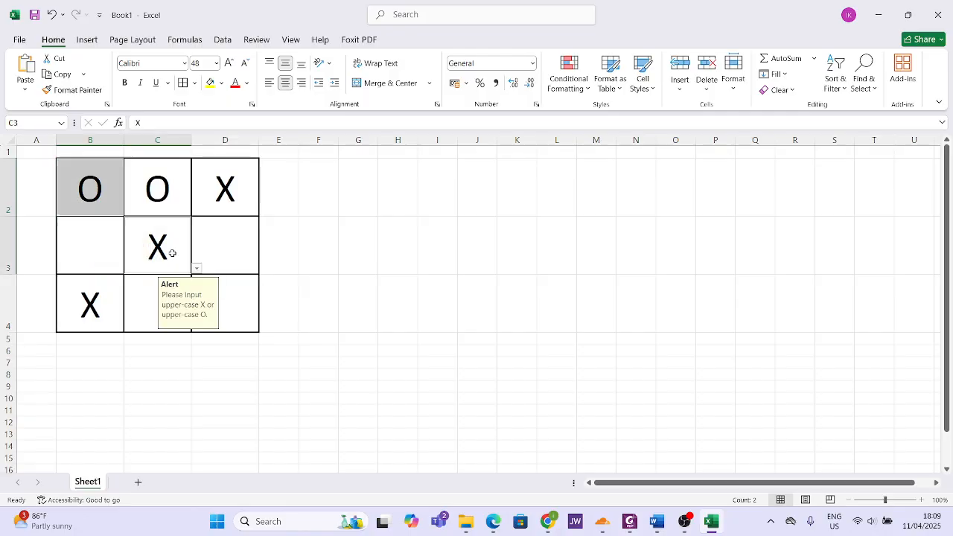
left_click(239, 300, "ctrl")
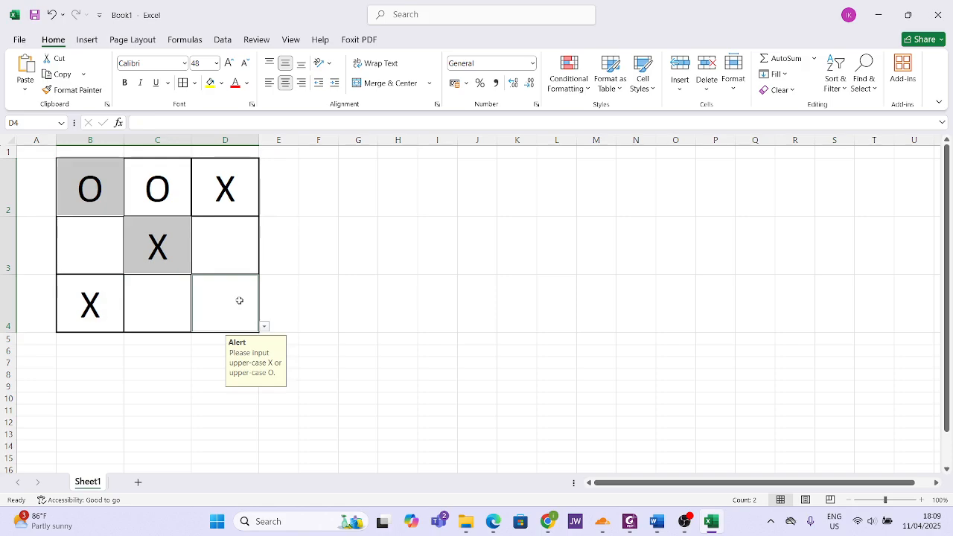
Step: Replace the X in cell D2 with an upper-case O to complete the top row of the grid
left_click(316, 226)
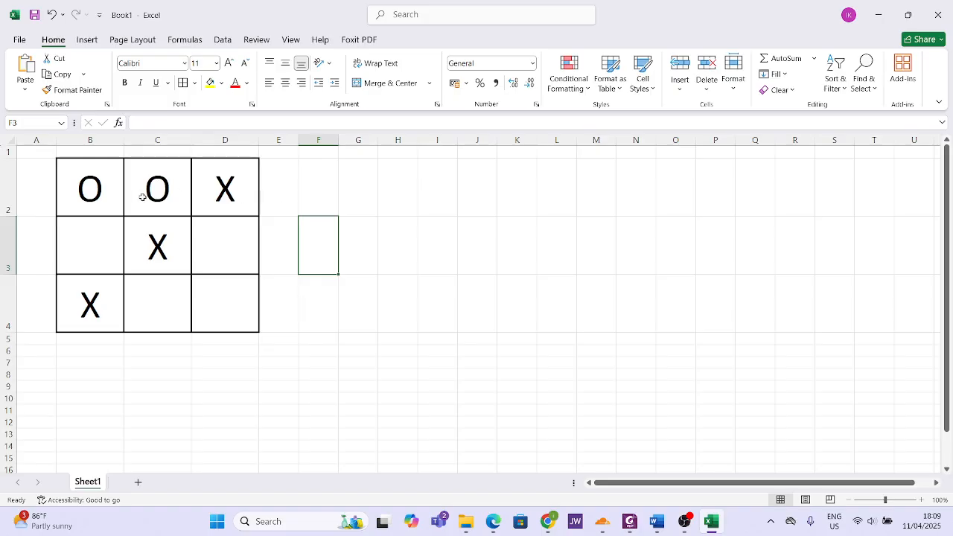
left_click_drag(100, 192, 217, 198)
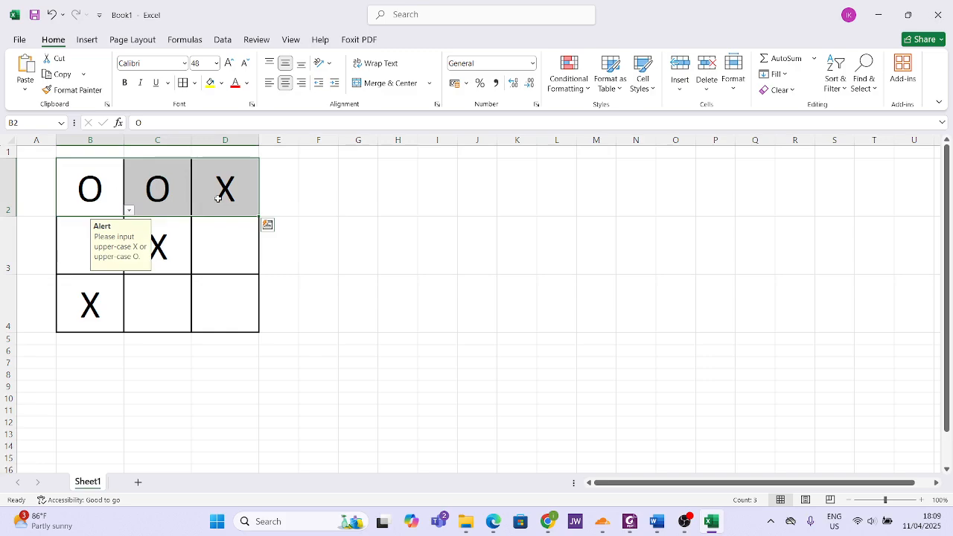
left_click(288, 208)
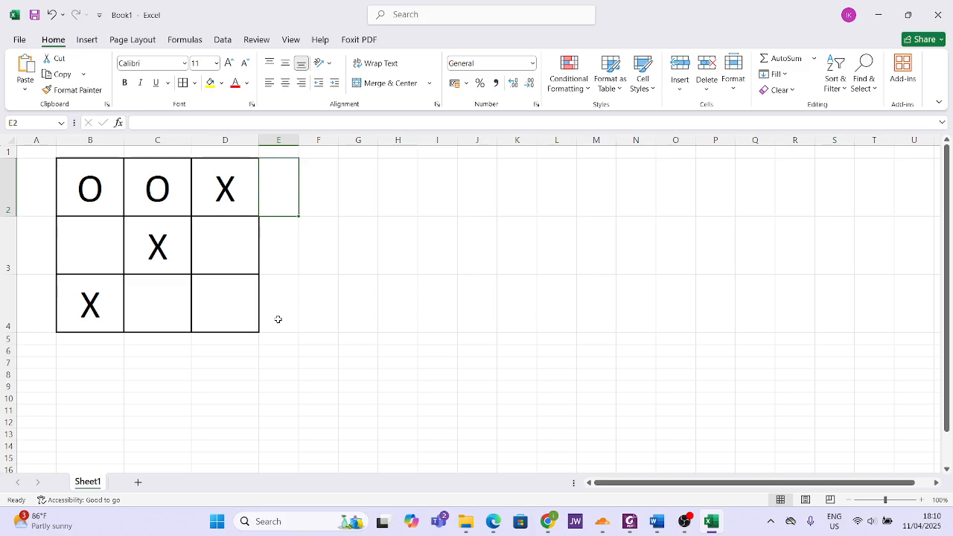
left_click(230, 183)
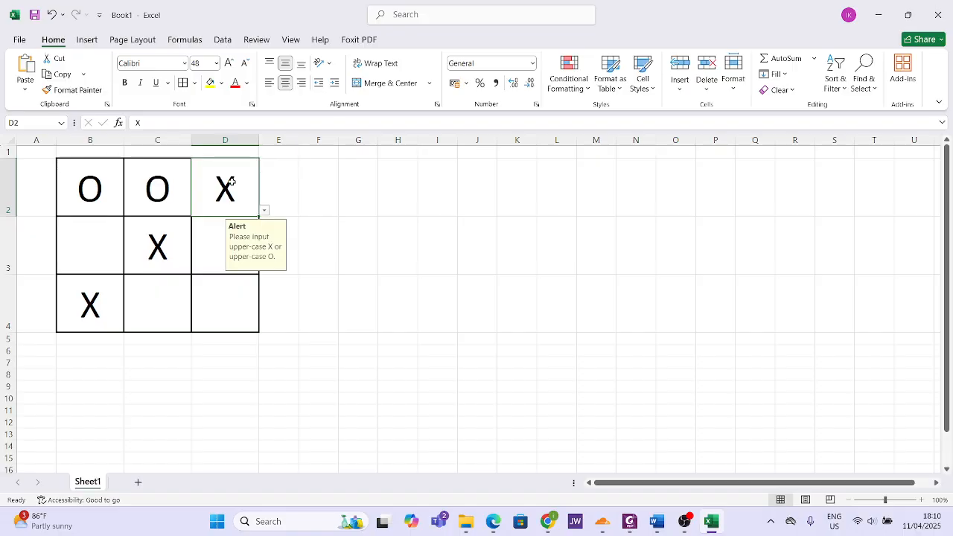
type("O")
left_click(278, 193)
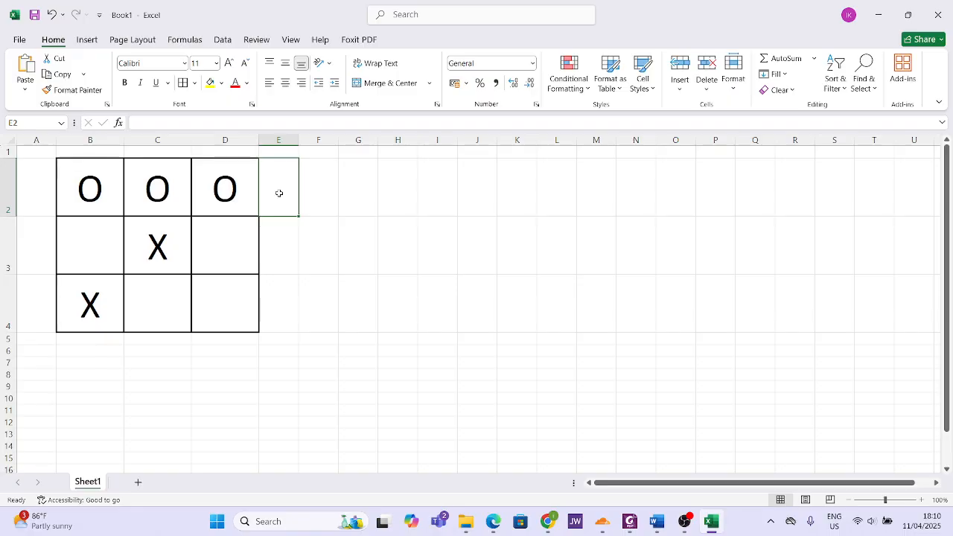
Step: Enter the sample result Win in cell E2 beside the top row
type("wIN")
key("BackSpace")
key("BackSpace")
key("BackSpace")
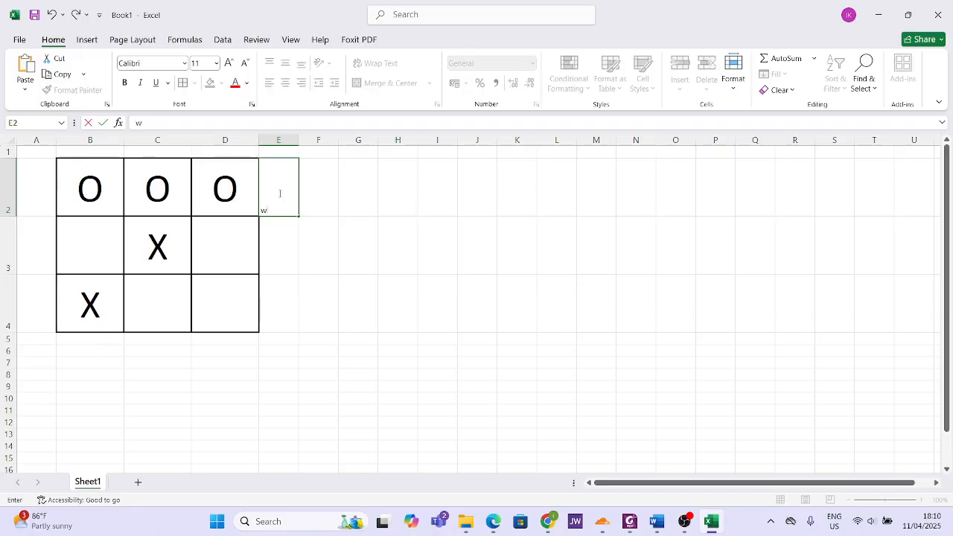
type("Win")
key("Return")
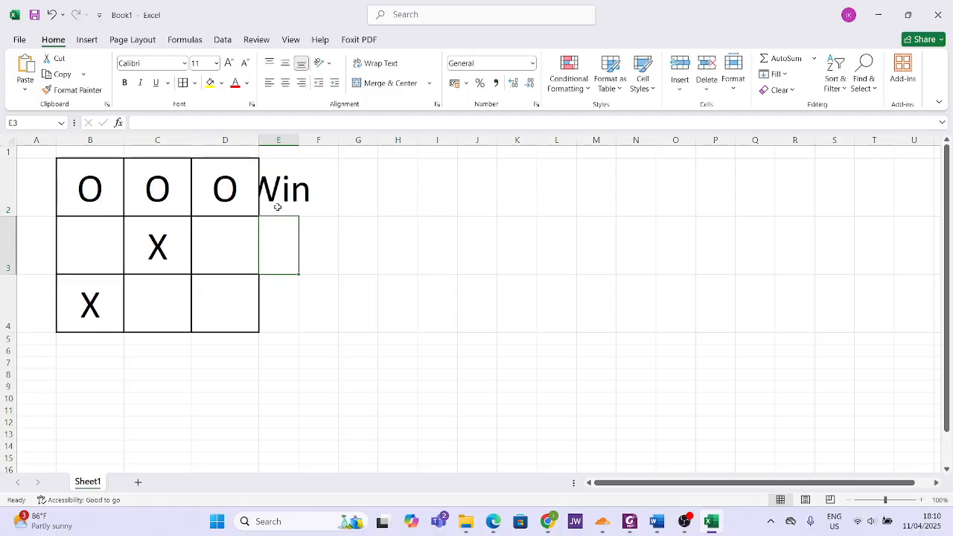
left_click(278, 206)
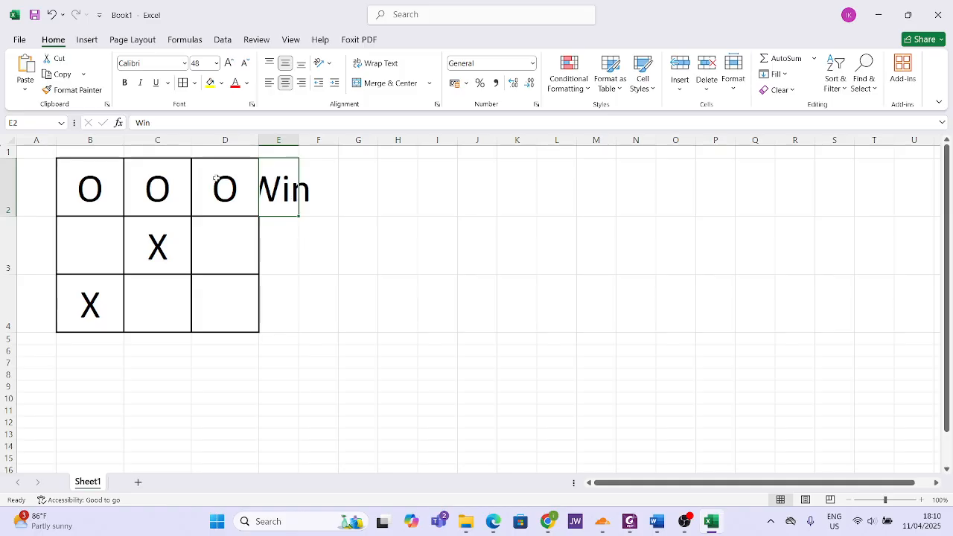
Step: Review the top and middle rows of the grid and the cells beside and below it where win results could go
left_click_drag(104, 175, 223, 187)
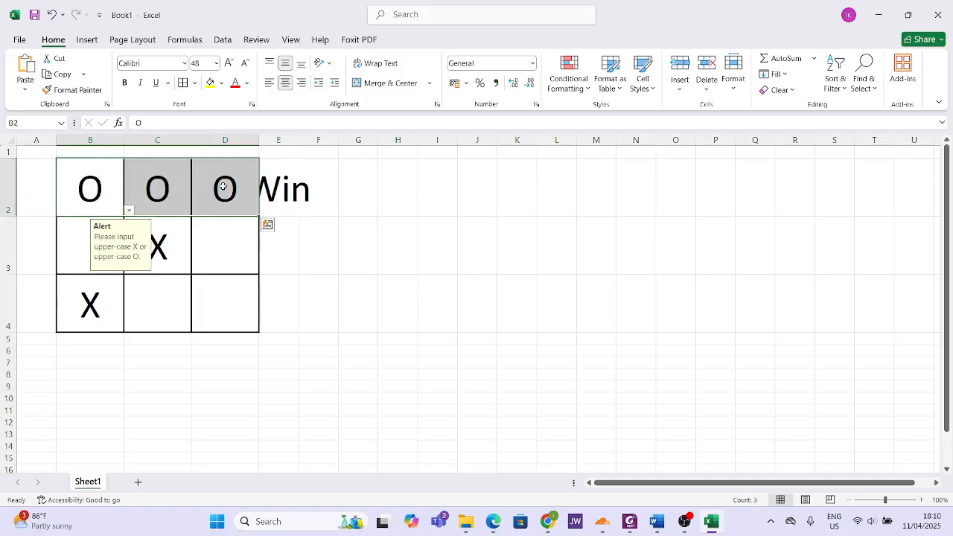
left_click(279, 257)
left_click_drag(101, 254, 254, 280)
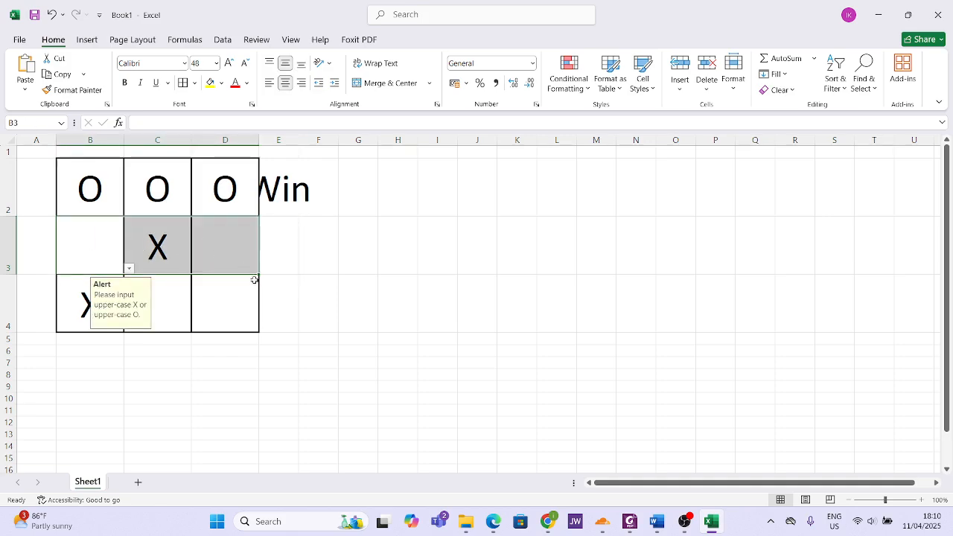
left_click(282, 321)
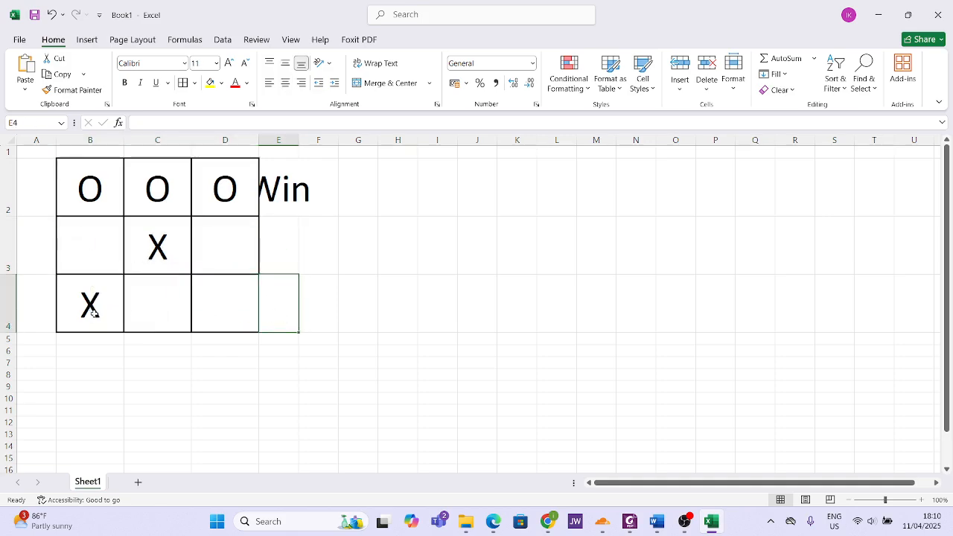
left_click(111, 346)
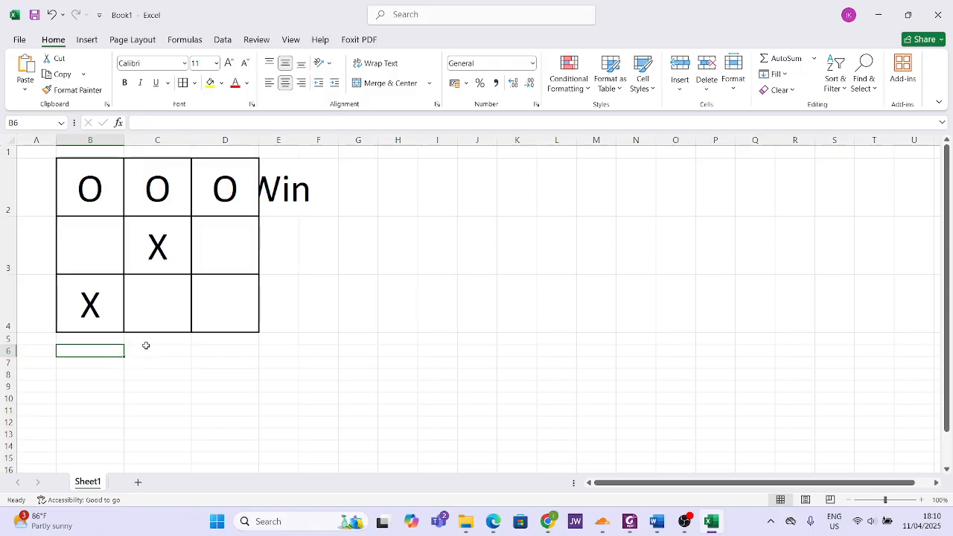
left_click(182, 348)
left_click(216, 346)
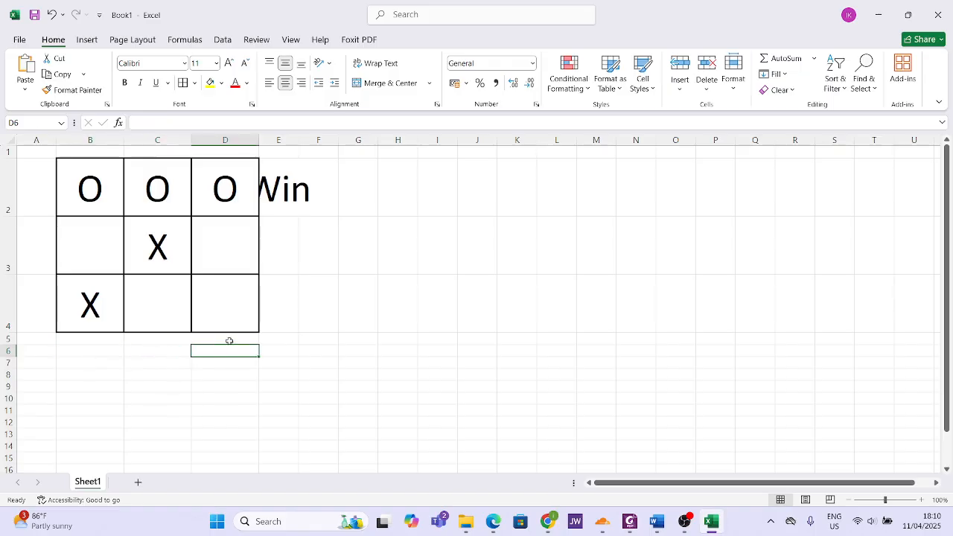
left_click(268, 339)
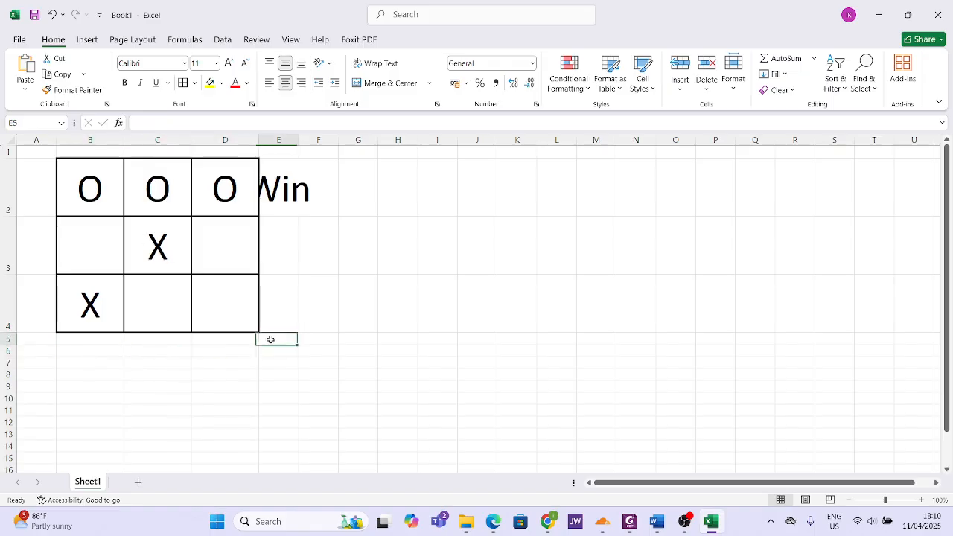
left_click(25, 341)
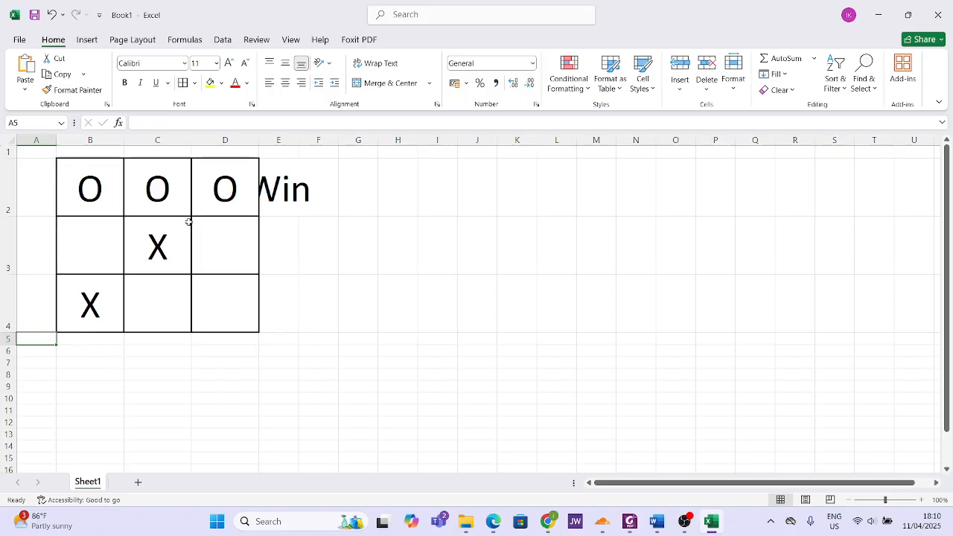
Step: Delete the sample result Win from cell E2
left_click(269, 200)
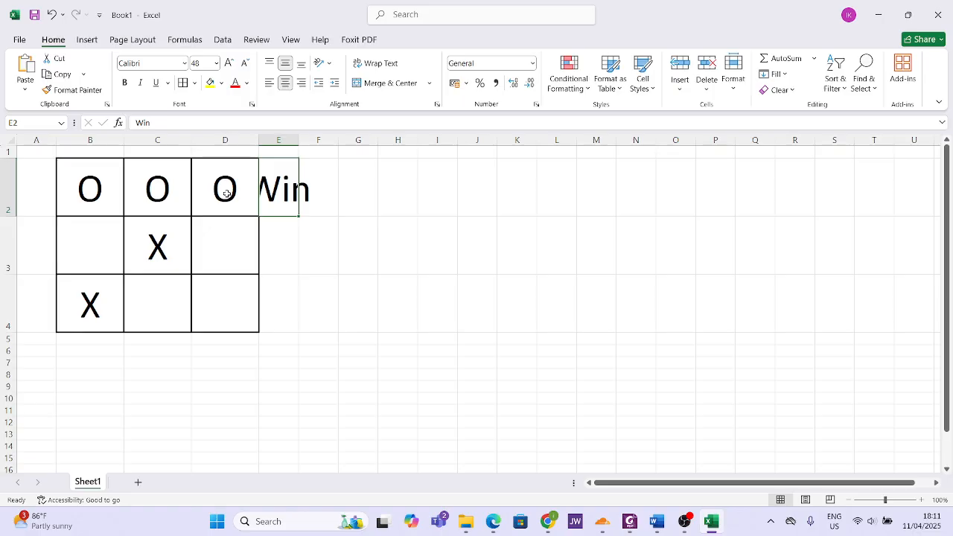
key("Delete")
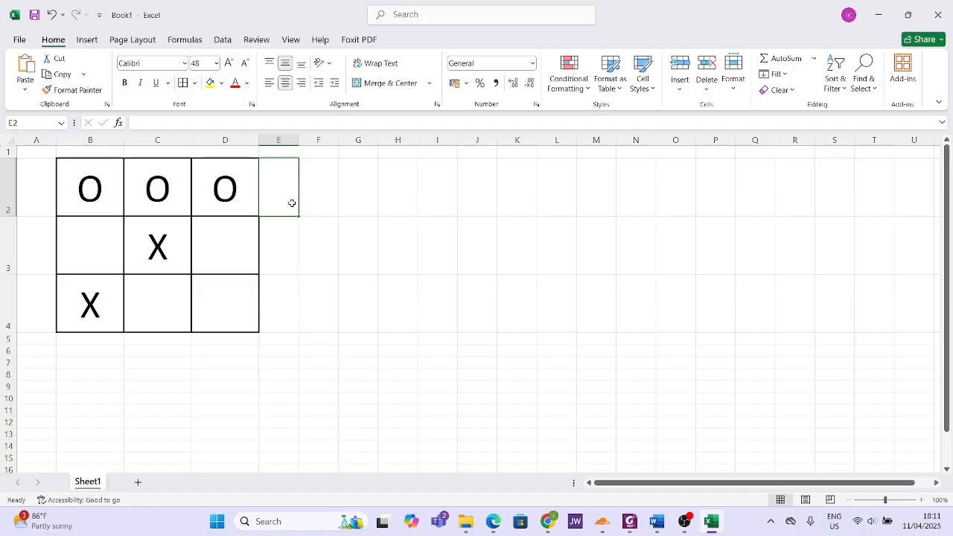
left_click(94, 179)
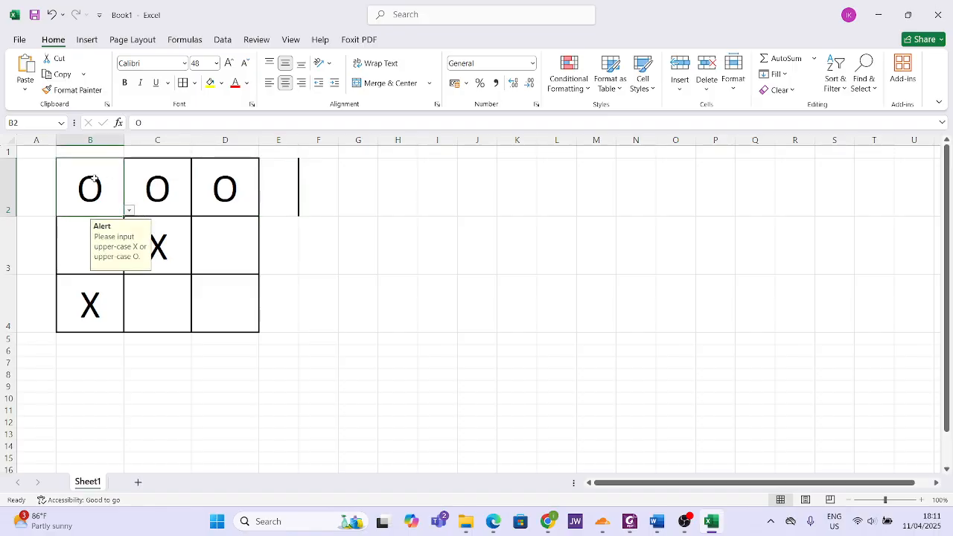
left_click(161, 193)
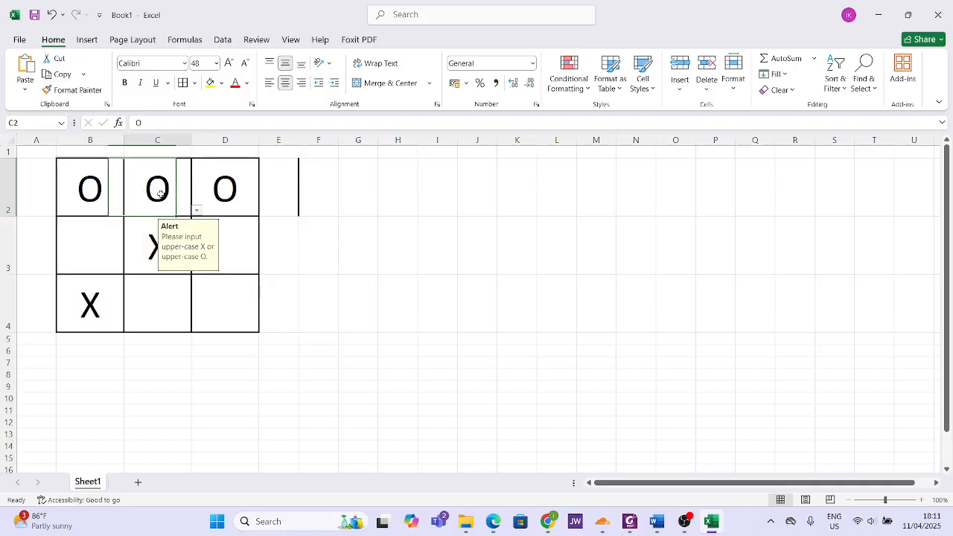
left_click(223, 196)
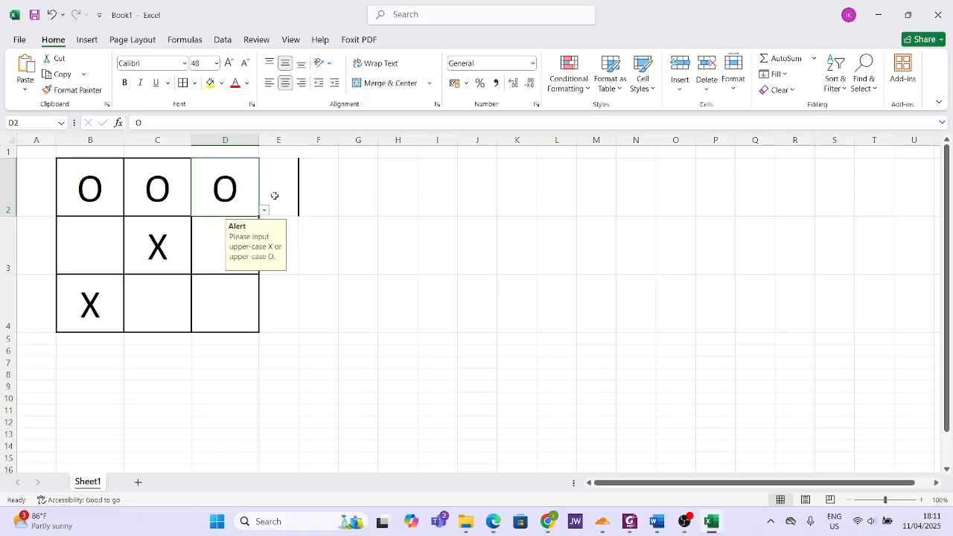
type("=")
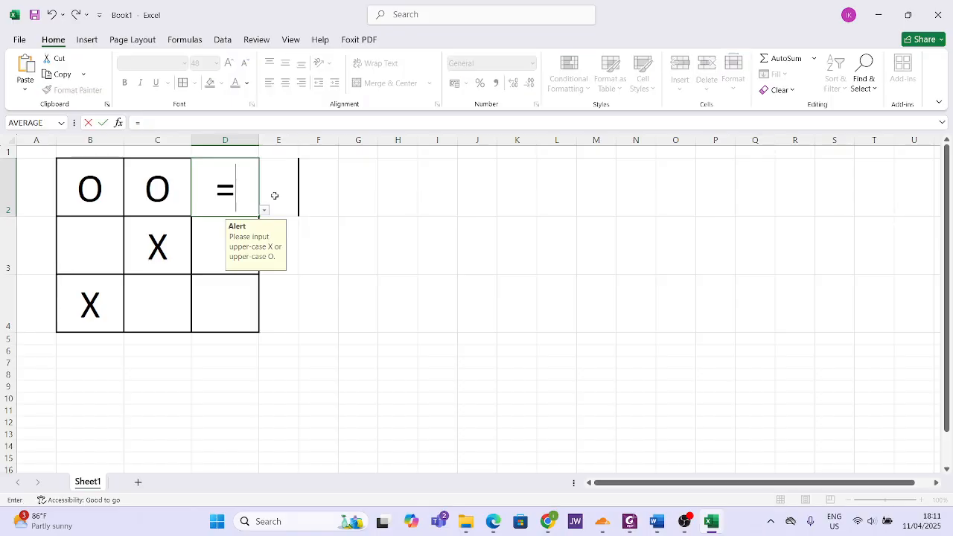
key("ctrl+z")
key("Return")
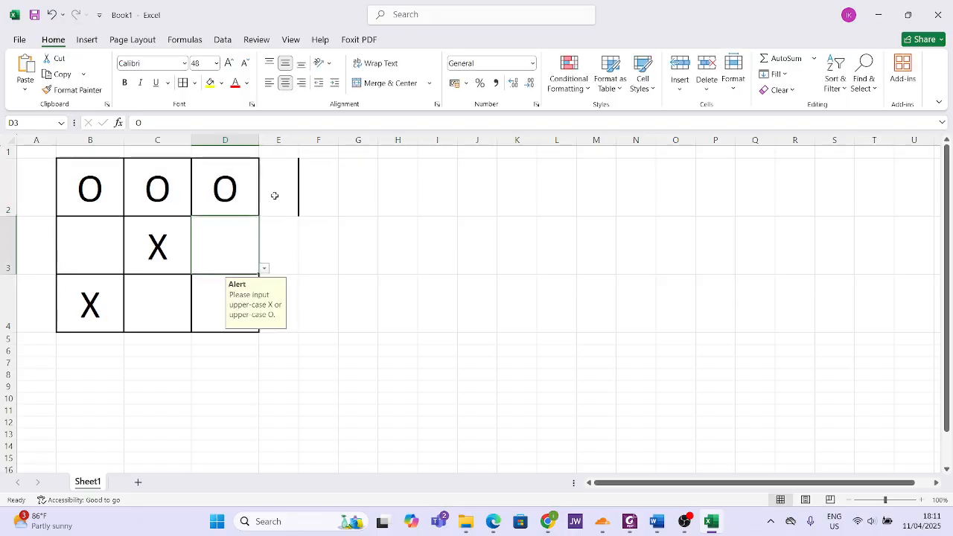
Step: Start an IF formula in cell E2 that tests whether B2="O", followed by a comma
left_click(287, 195)
type("=if")
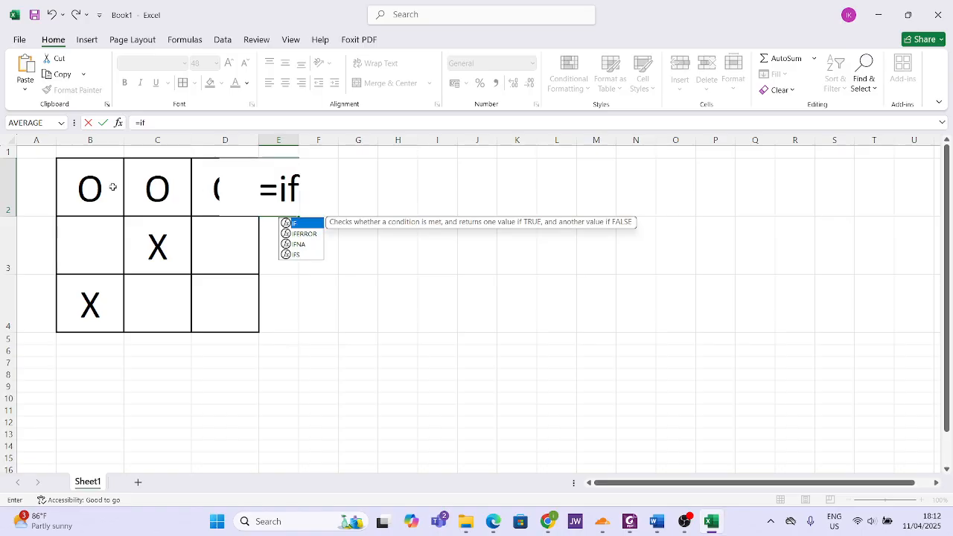
key("Tab")
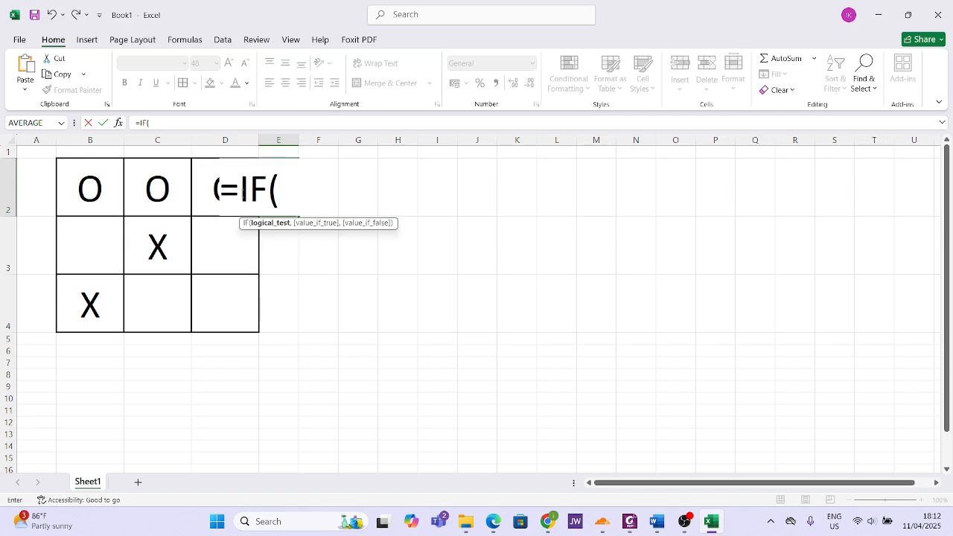
left_click(102, 188)
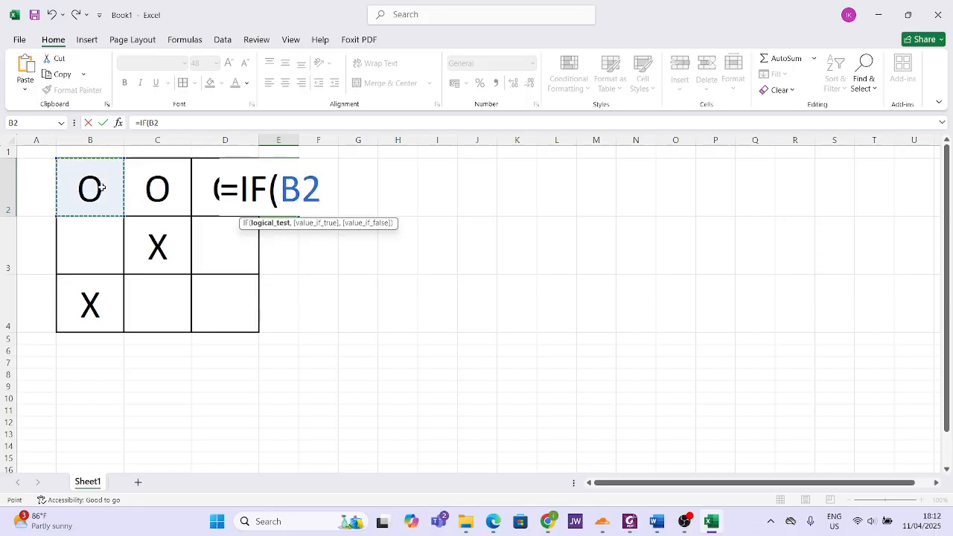
type("=")
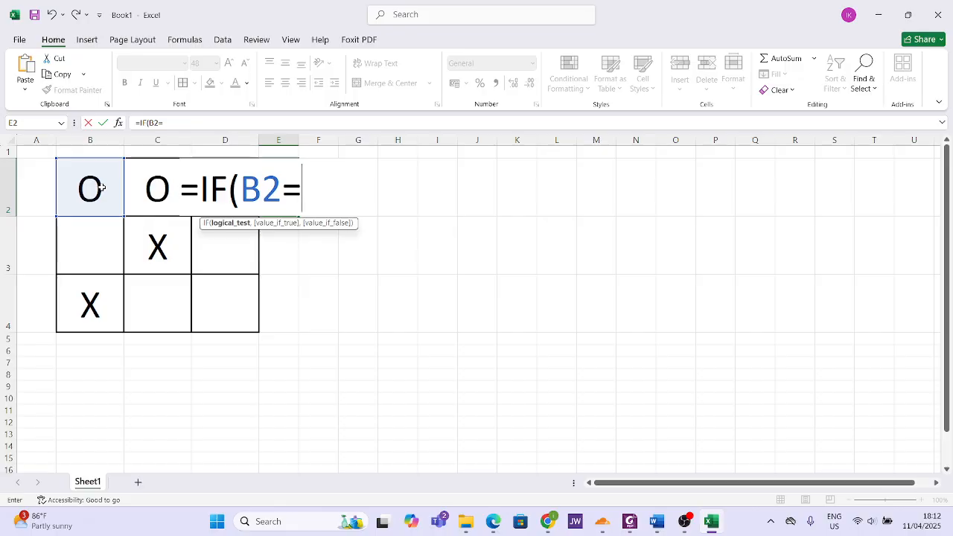
type("\"o")
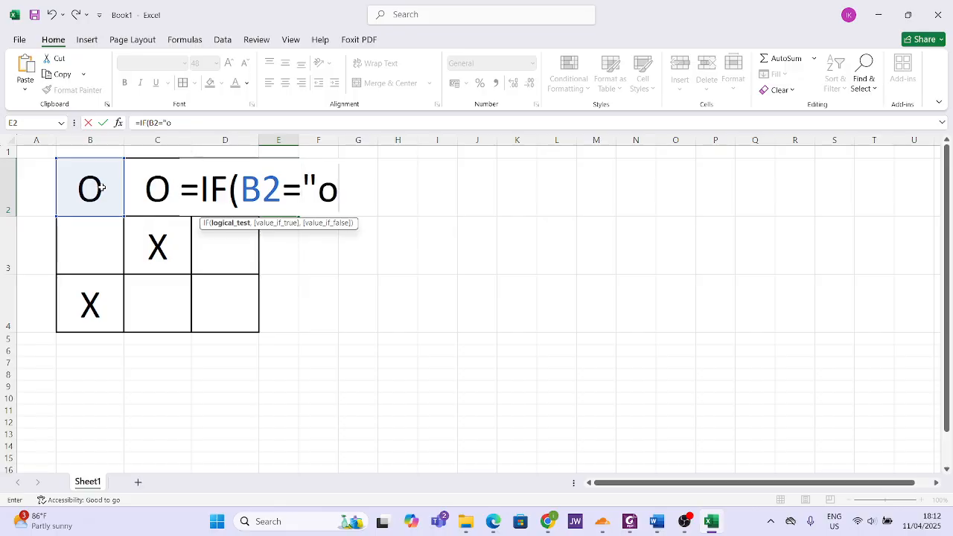
key("BackSpace")
type("O\"")
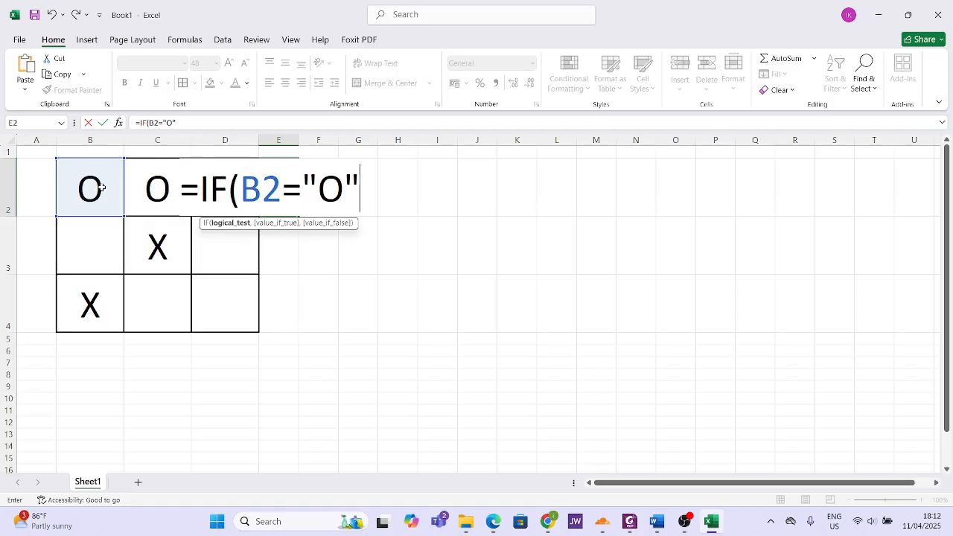
type(",")
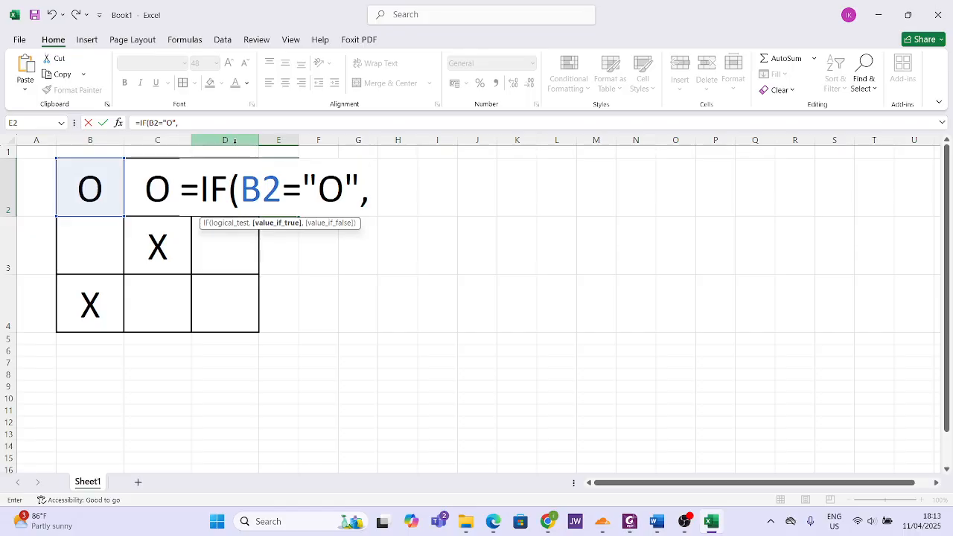
Step: Insert AND( before B2="O" in the E2 formula and add C2="O" as its second condition, followed by a comma
left_click(240, 188)
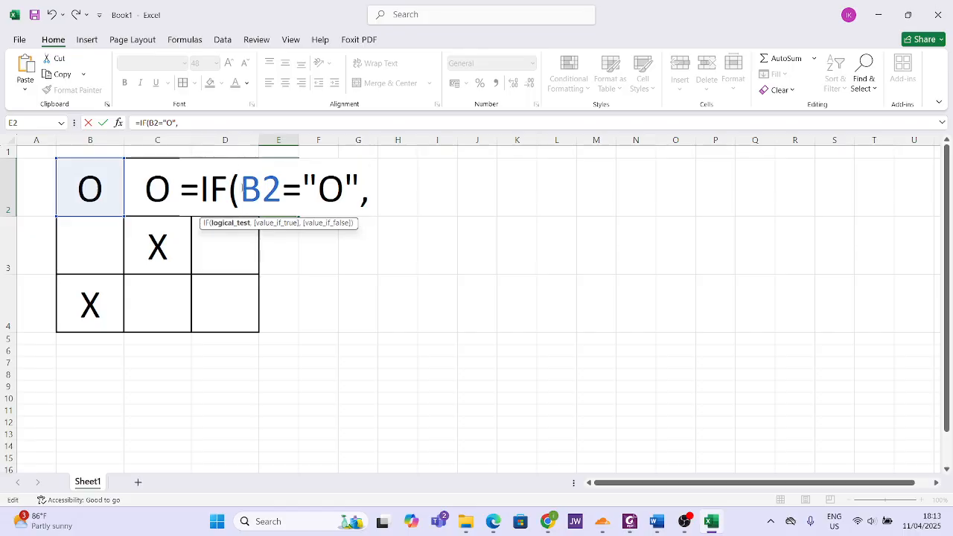
type("and")
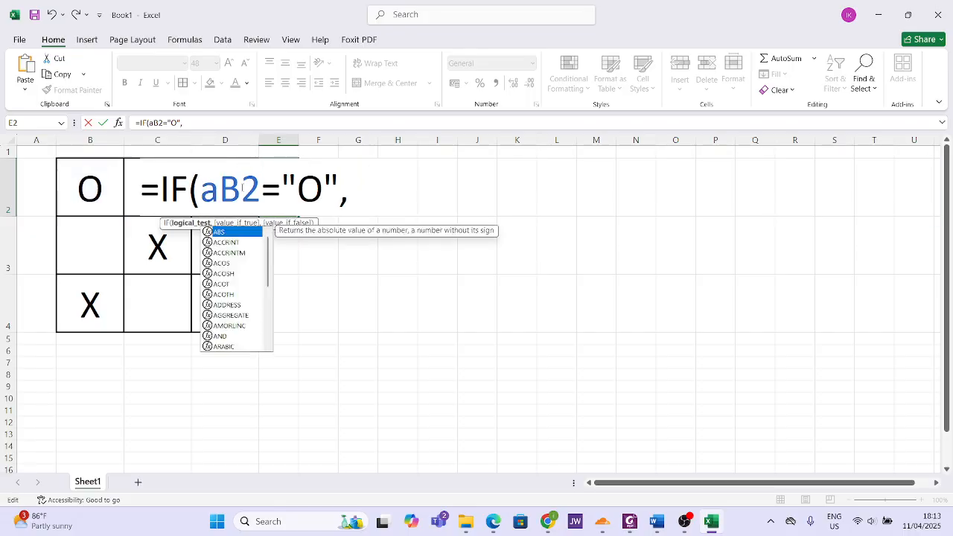
type("(")
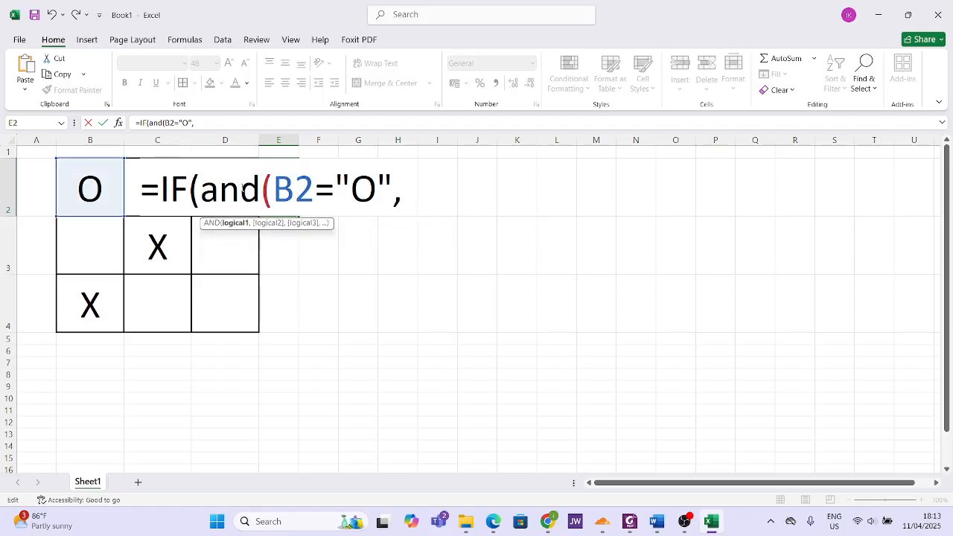
left_click(410, 190)
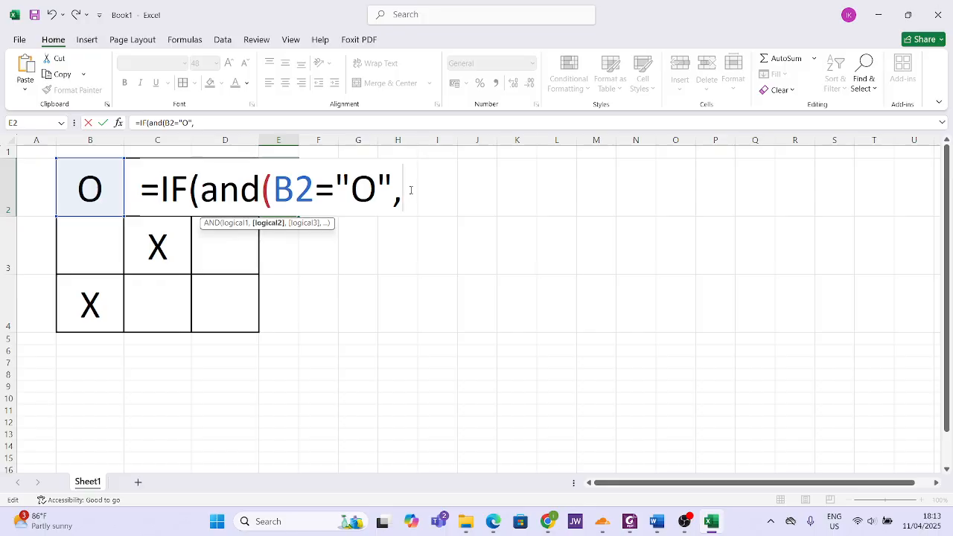
type("C2")
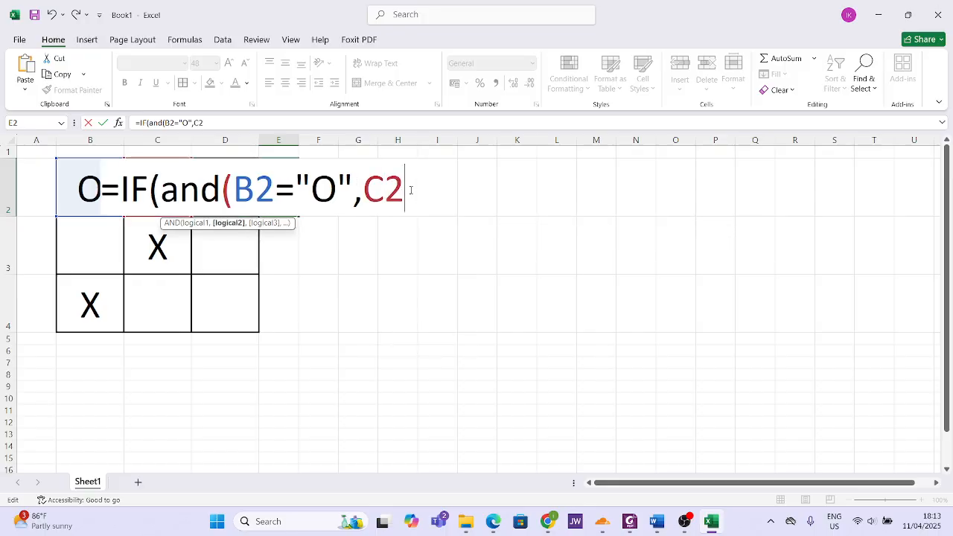
type("=\"O")
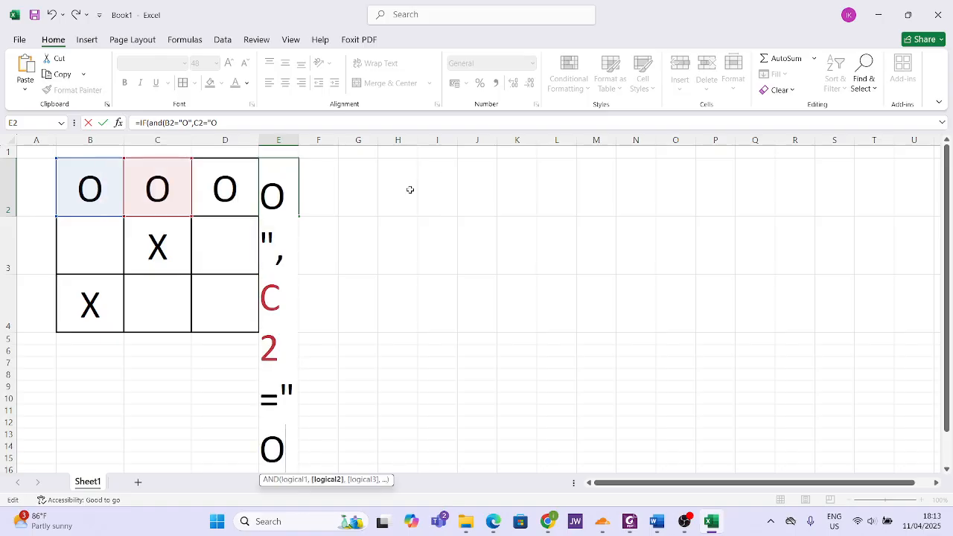
type("\"")
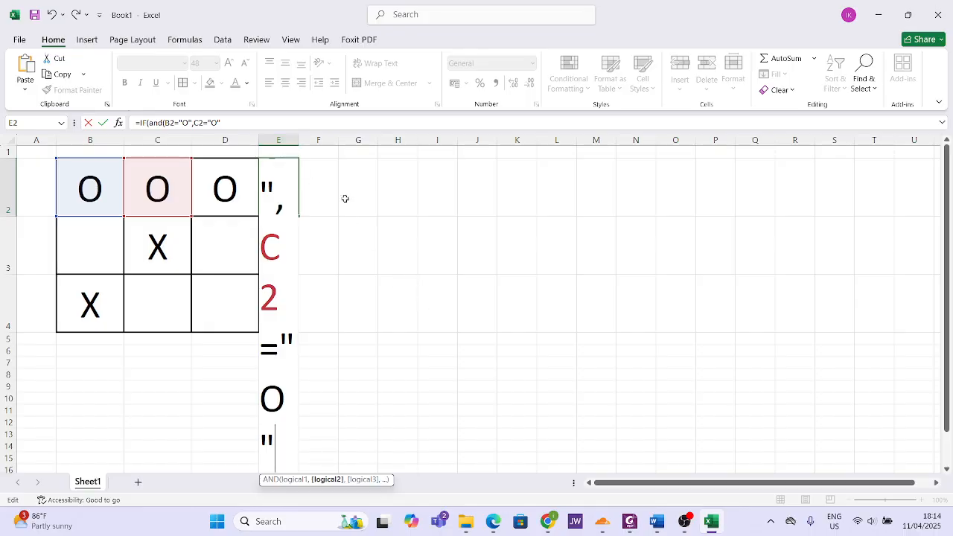
type(",")
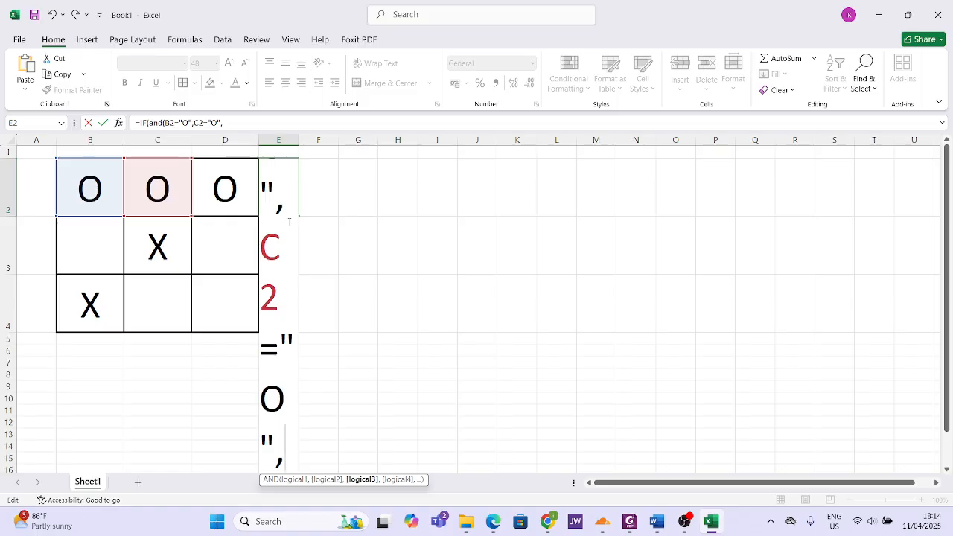
Step: Add D2="O" as the third AND condition in E2, close the AND and add a comma
type("D")
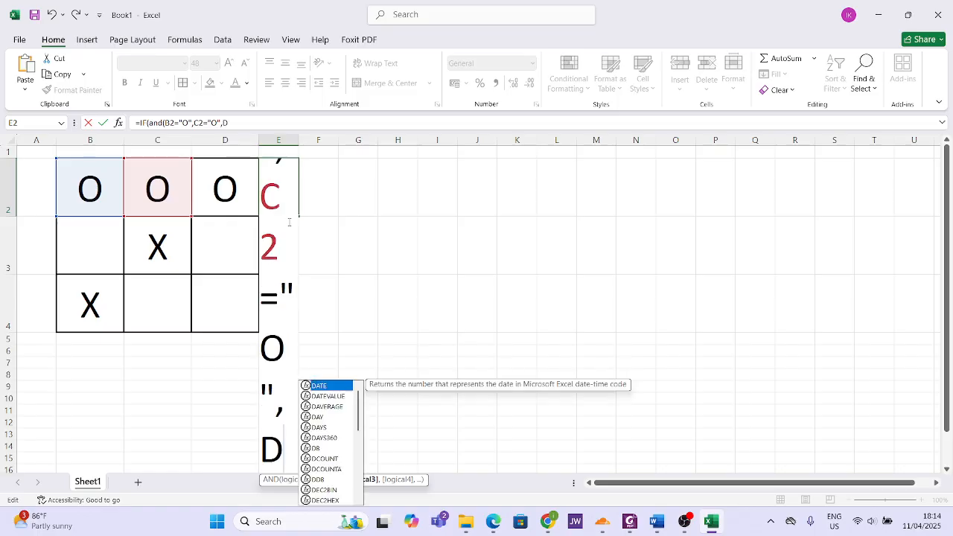
type("2=")
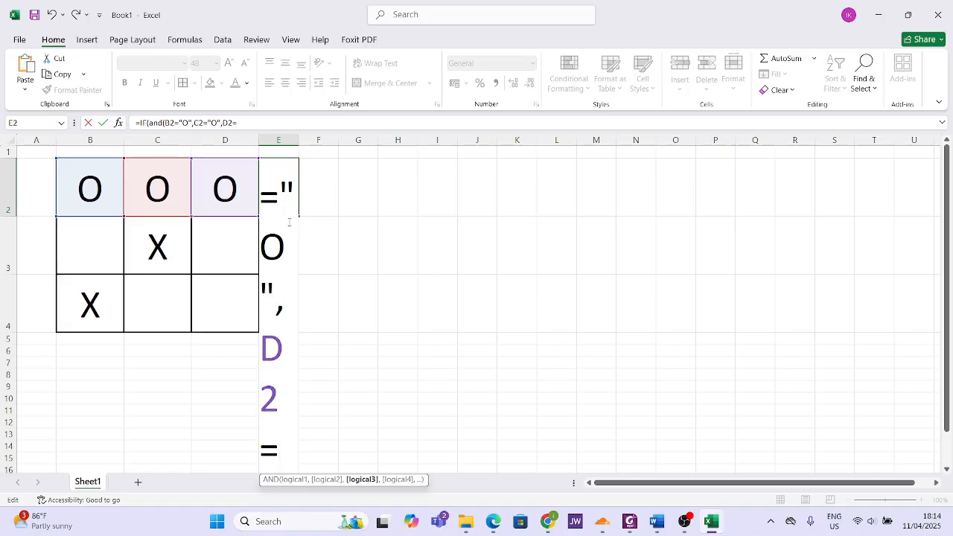
type("\"o")
key("BackSpace")
type("O\"")
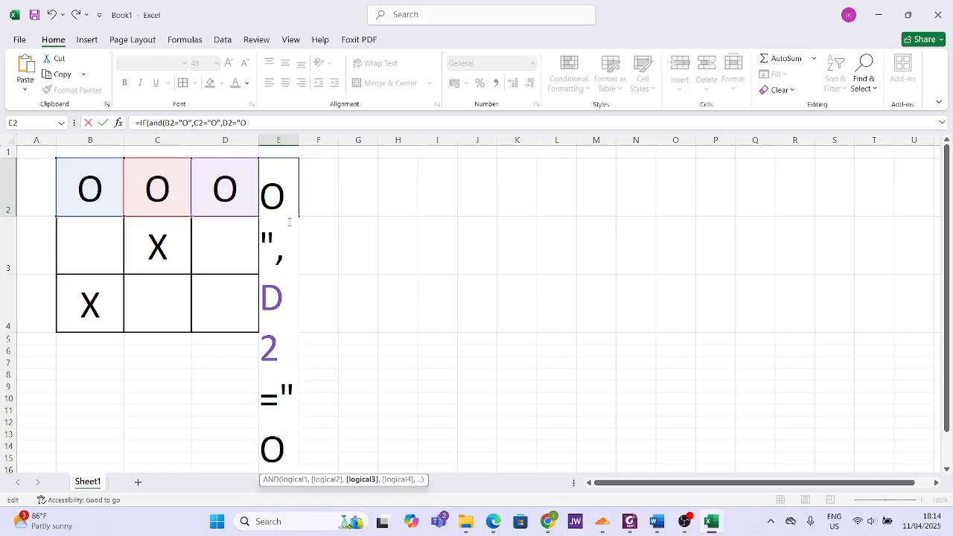
type(")")
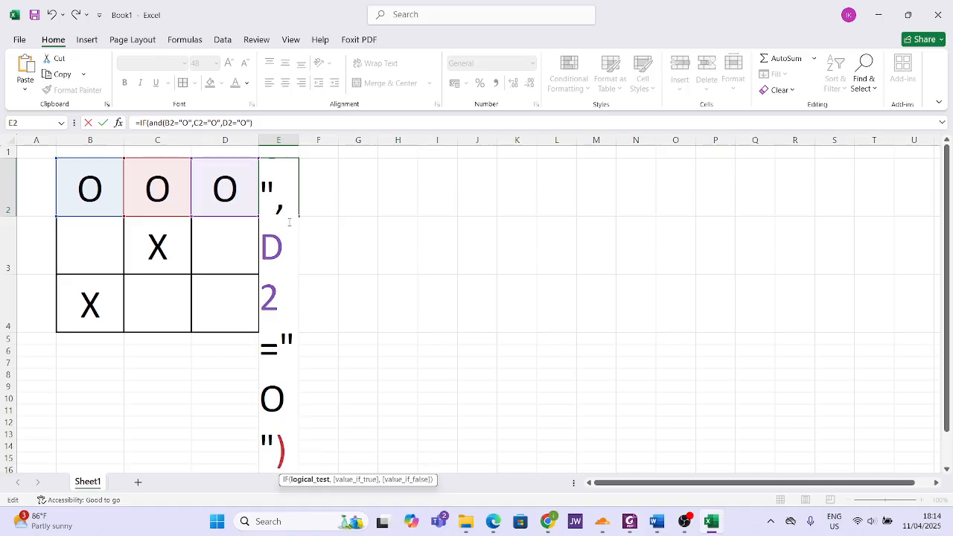
type(",")
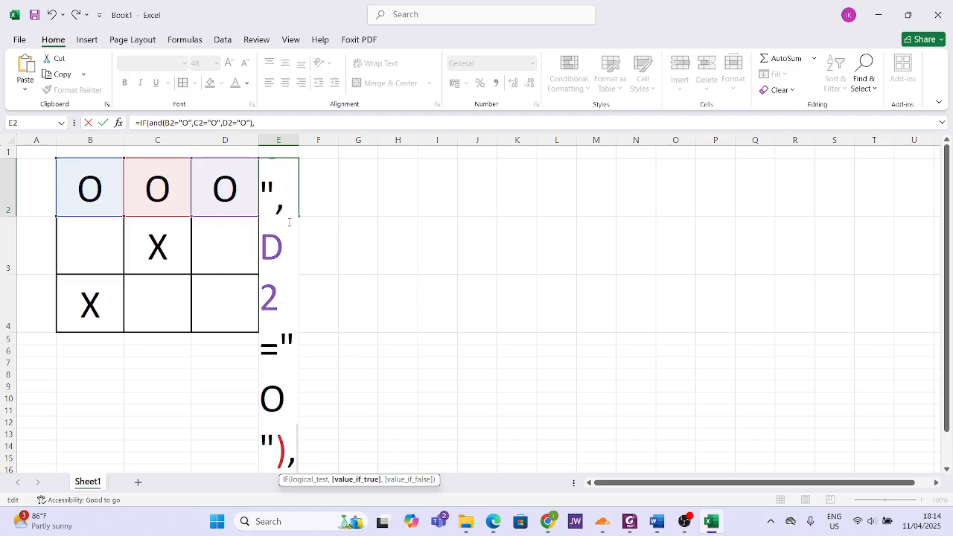
Step: Complete the E2 formula with "Win" as the true result and an empty string "" as the false result
type("\"")
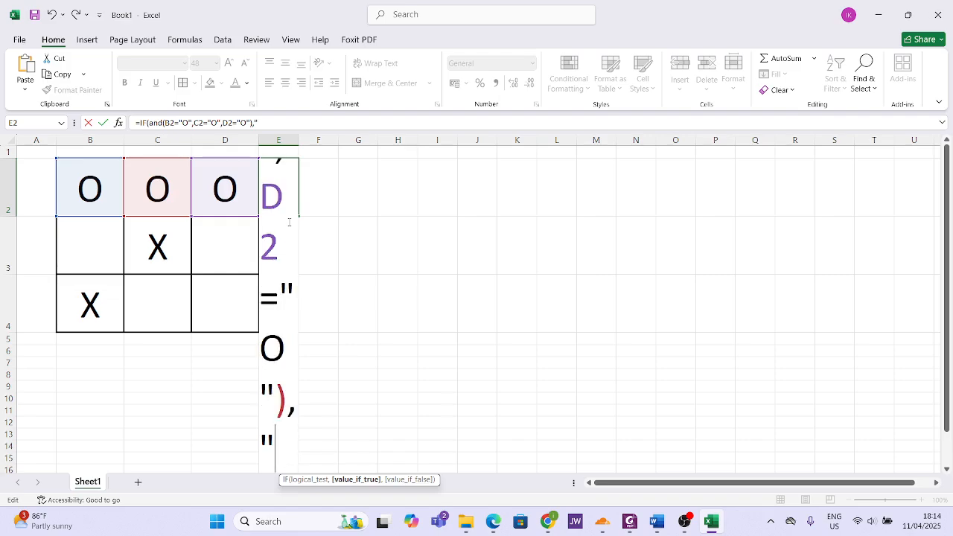
type("wi")
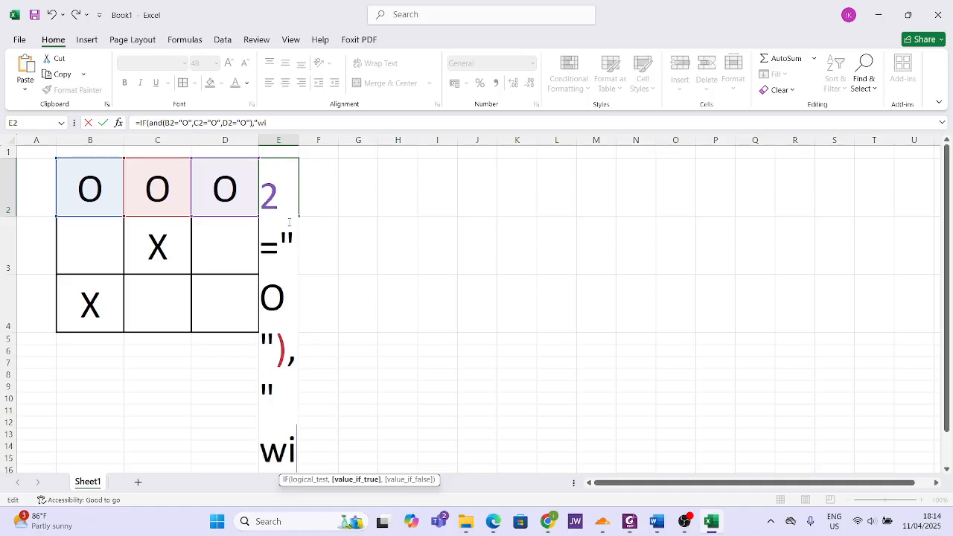
key("BackSpace")
key("BackSpace")
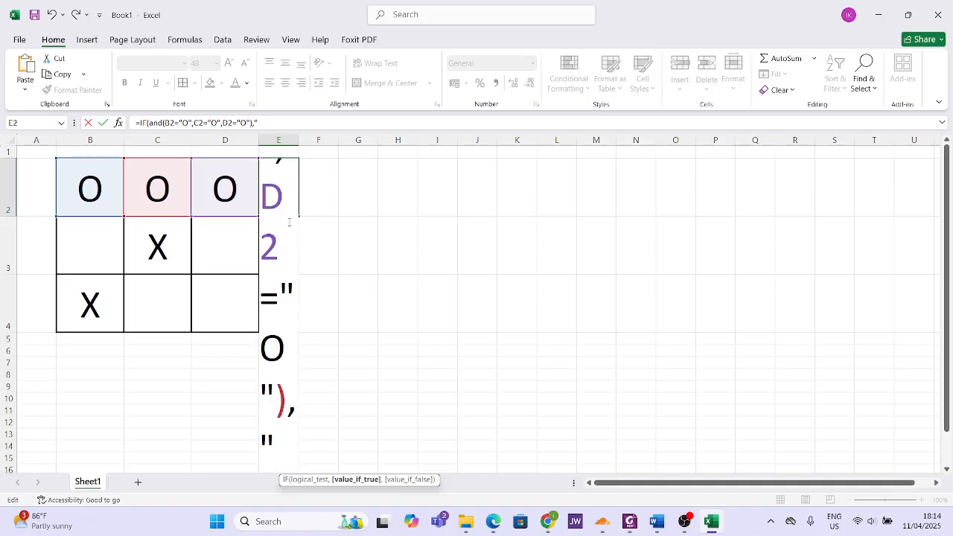
type("Win")
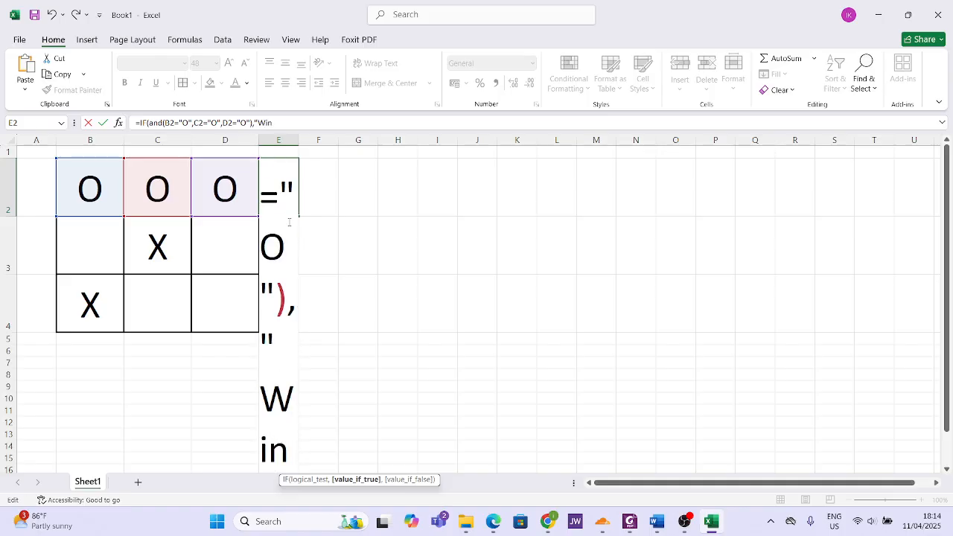
type("\"")
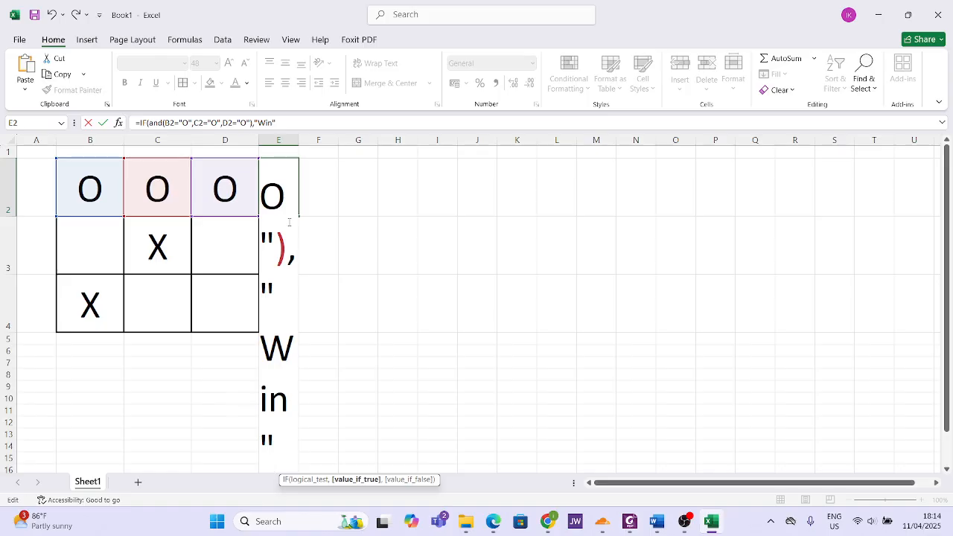
type(",")
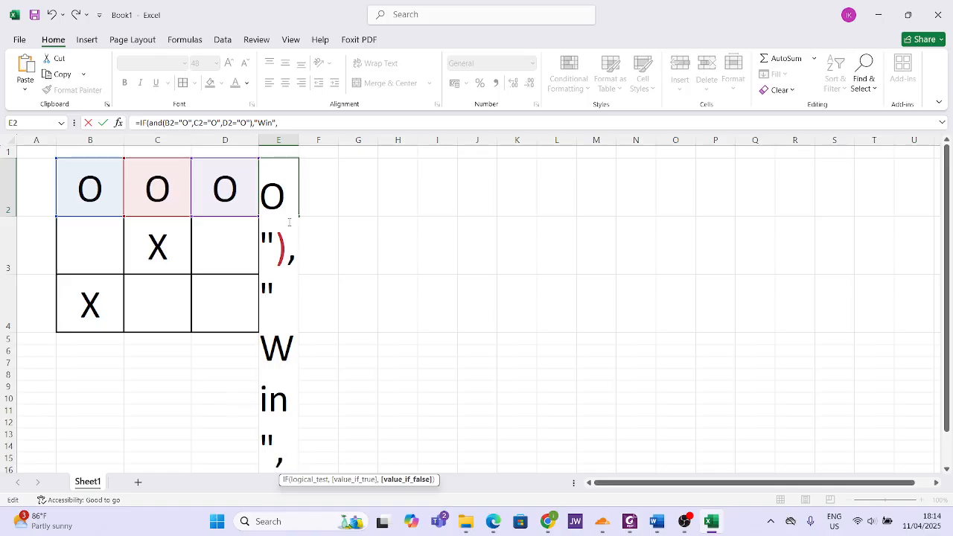
type("\"\"")
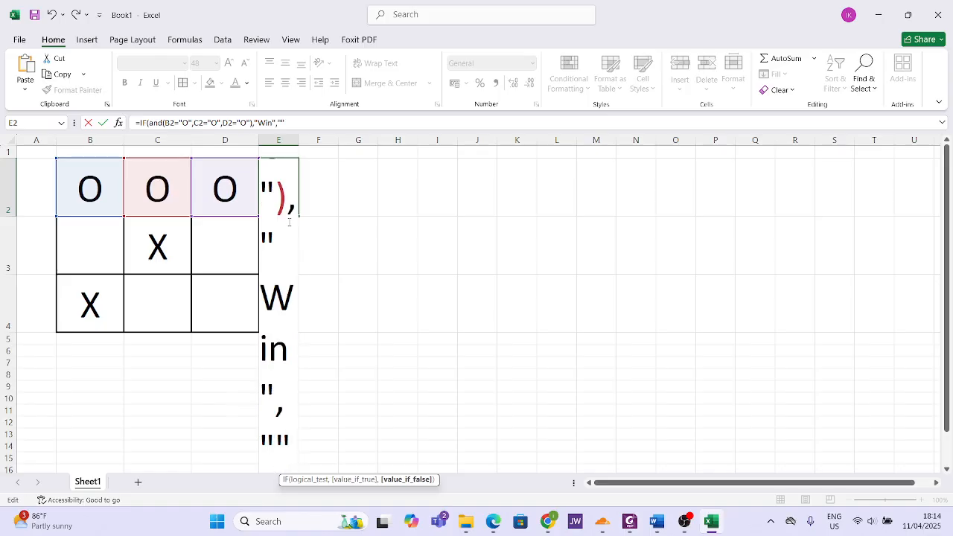
type(")")
key("Return")
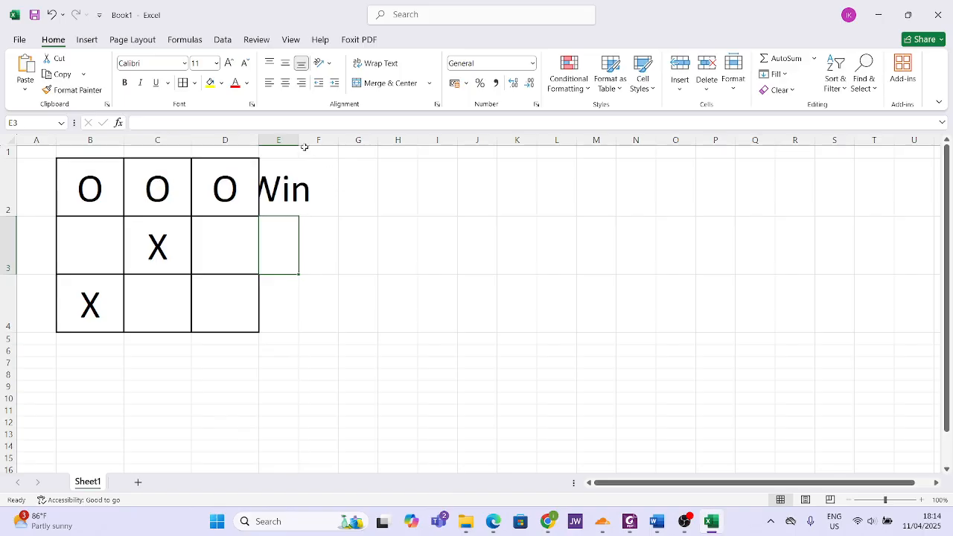
Step: Widen column E to nearly the full sheet width and review the win formula in E2
double_click(287, 189)
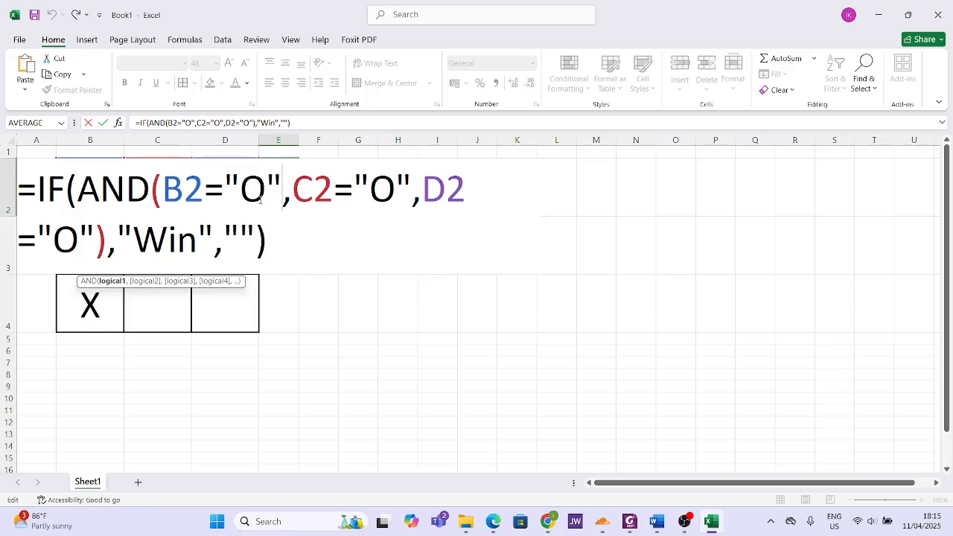
key("Return")
left_click_drag(297, 144, 888, 146)
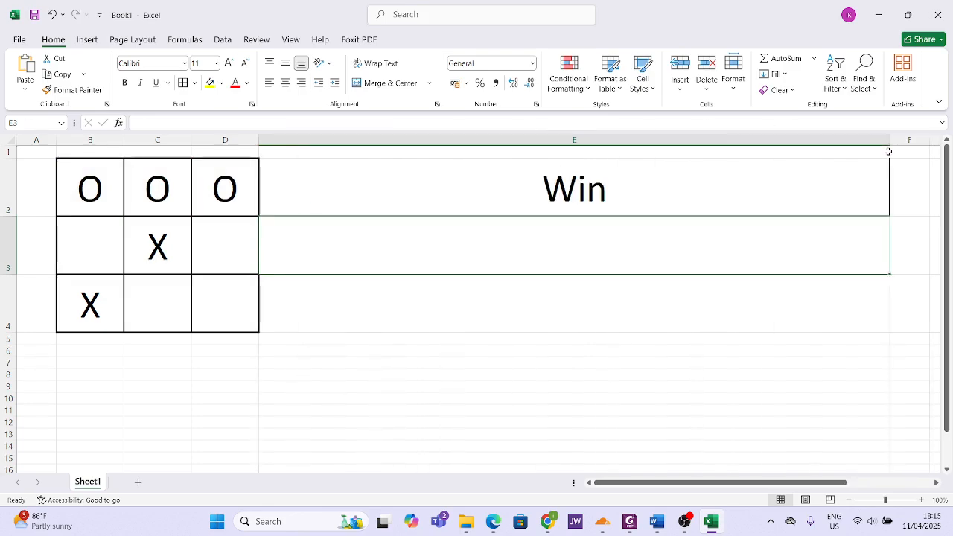
double_click(461, 202)
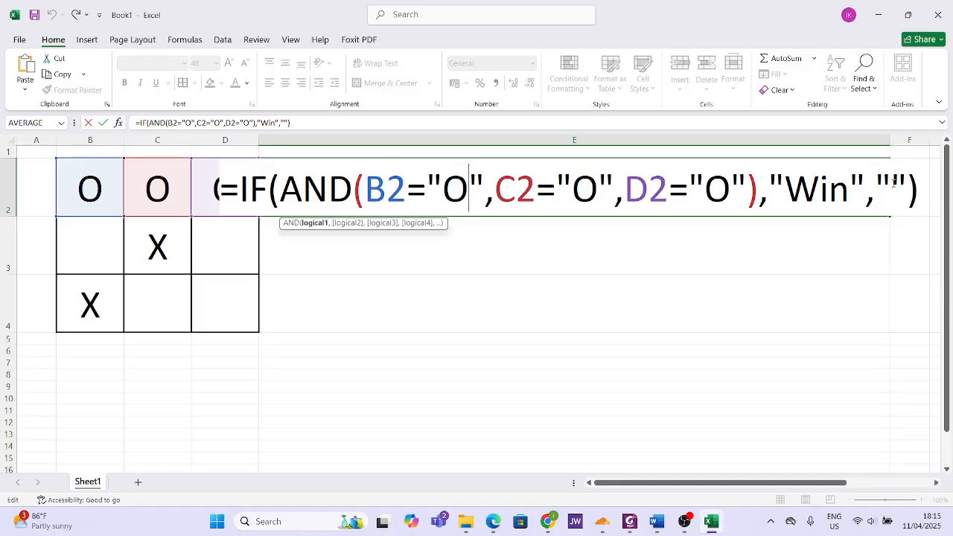
key("Return")
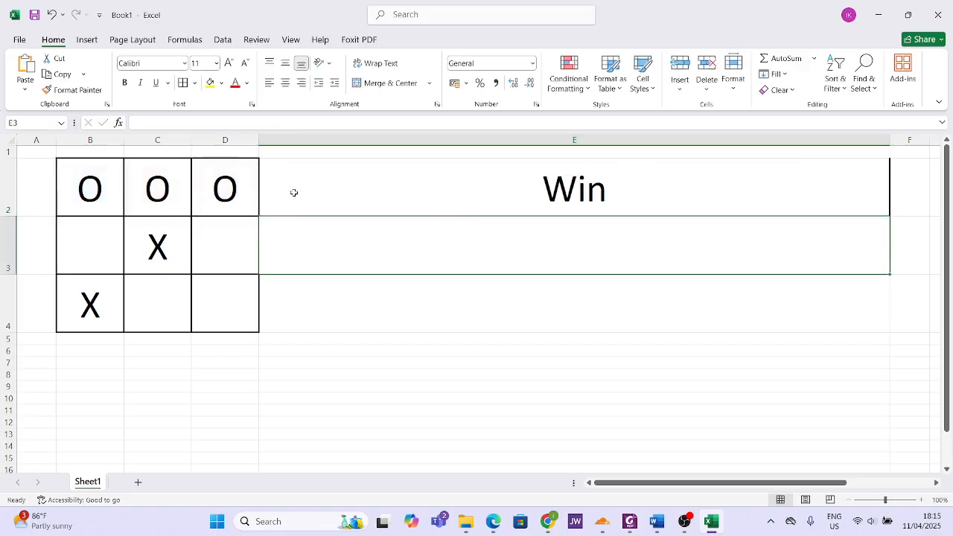
Step: Test the top-row win formula by clearing C2 and entering an upper-case O there again
left_click(170, 203)
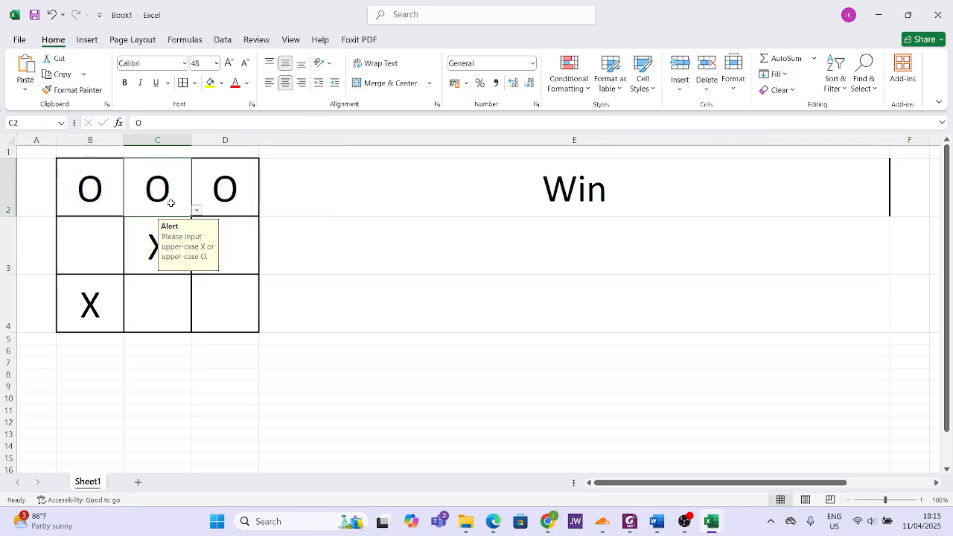
key("Delete")
key("Down")
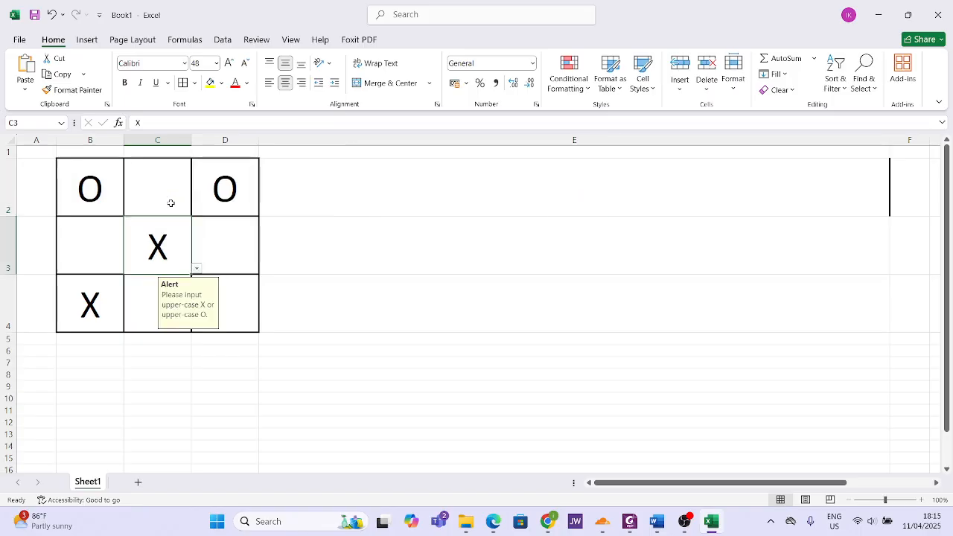
left_click(172, 186)
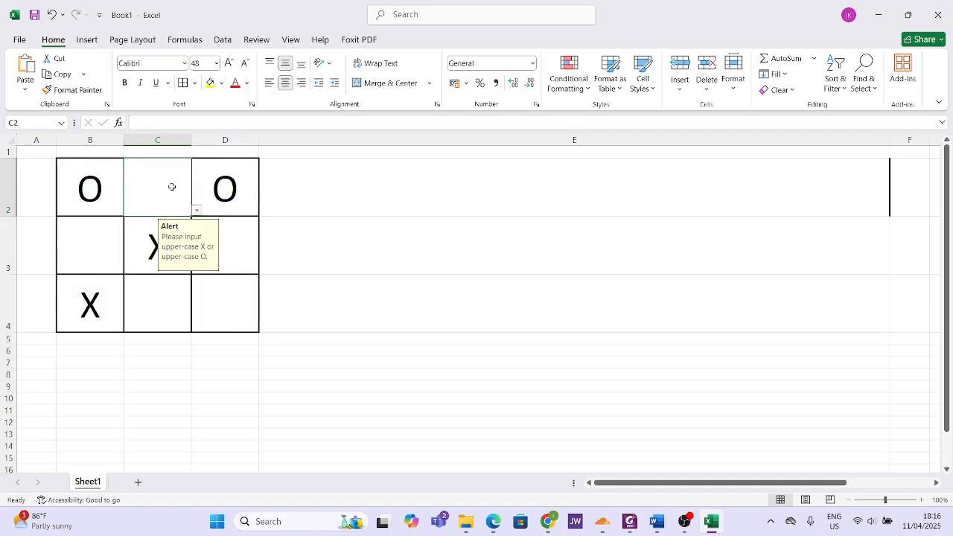
type("o")
key("BackSpace")
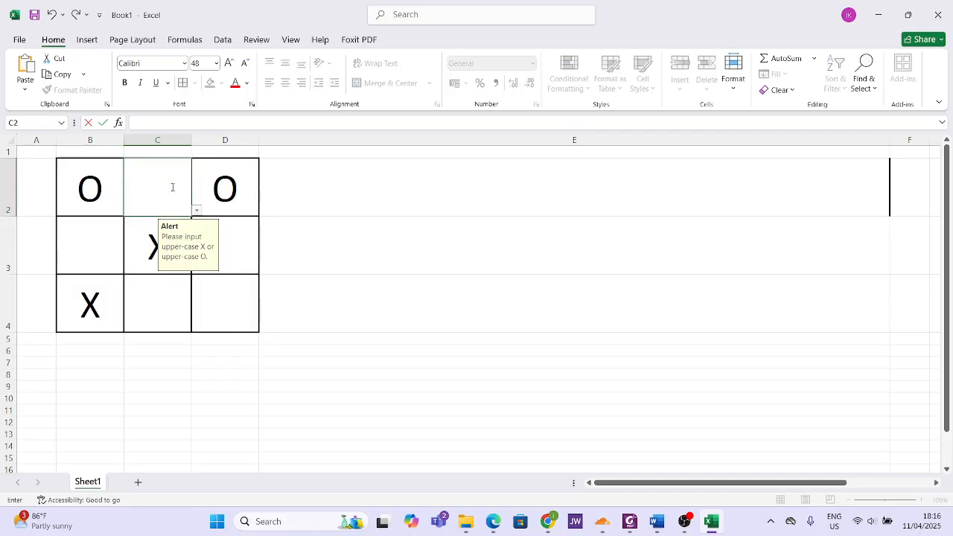
type("O")
key("Return")
Step: Copy the condition AND(B2="O",C2="O",D2="O") from inside the E2 win formula
left_click(530, 181)
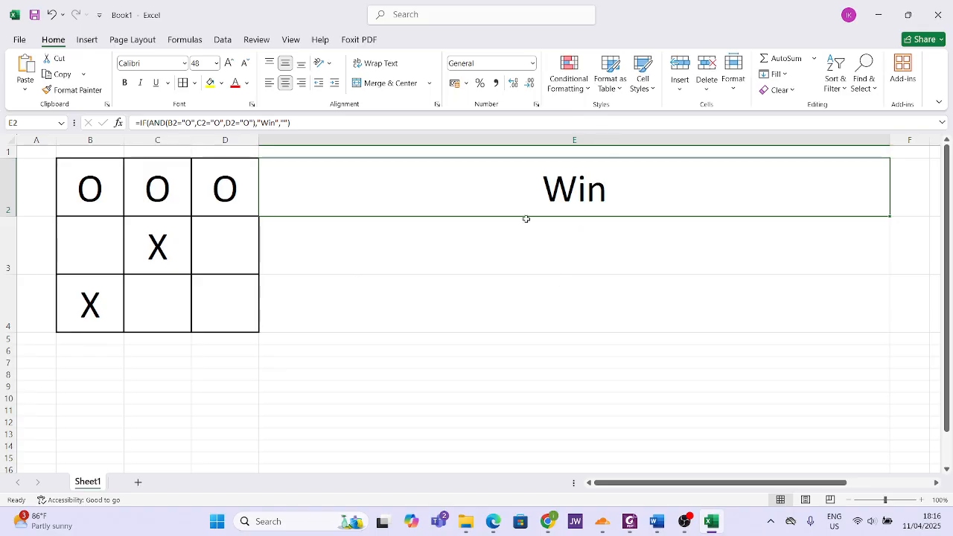
double_click(367, 195)
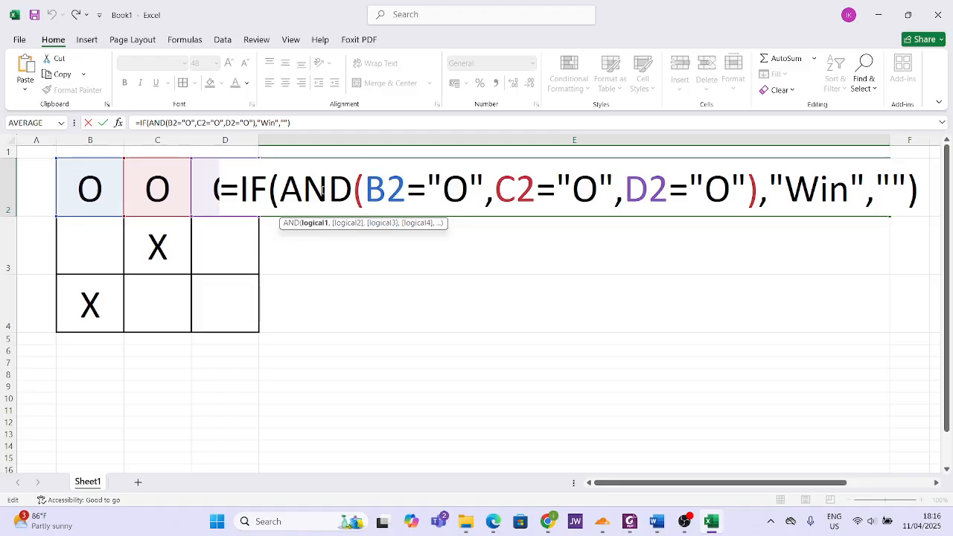
left_click_drag(280, 187, 759, 187)
key("ctrl+c")
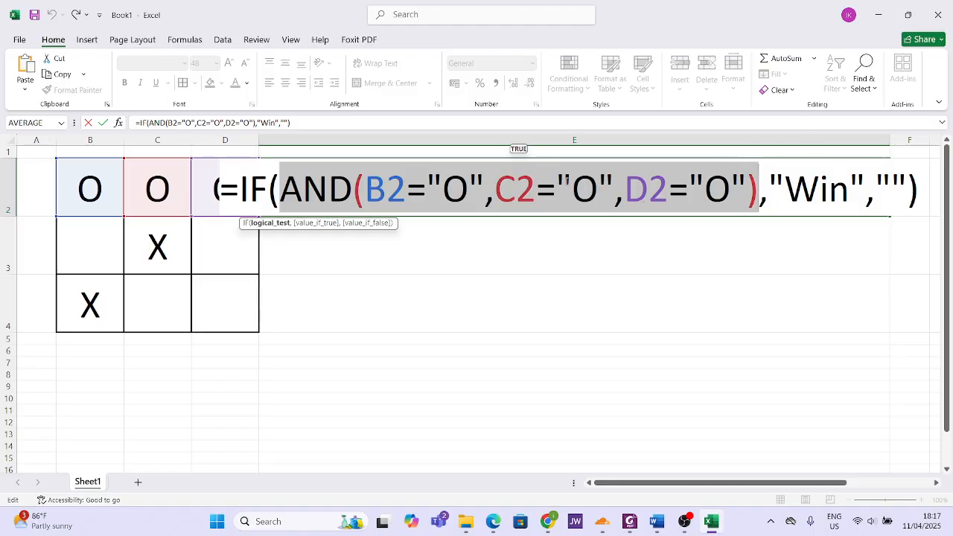
Step: Open an OR( before the AND condition in E2, and paste a second copy of the AND after a comma
left_click(760, 192)
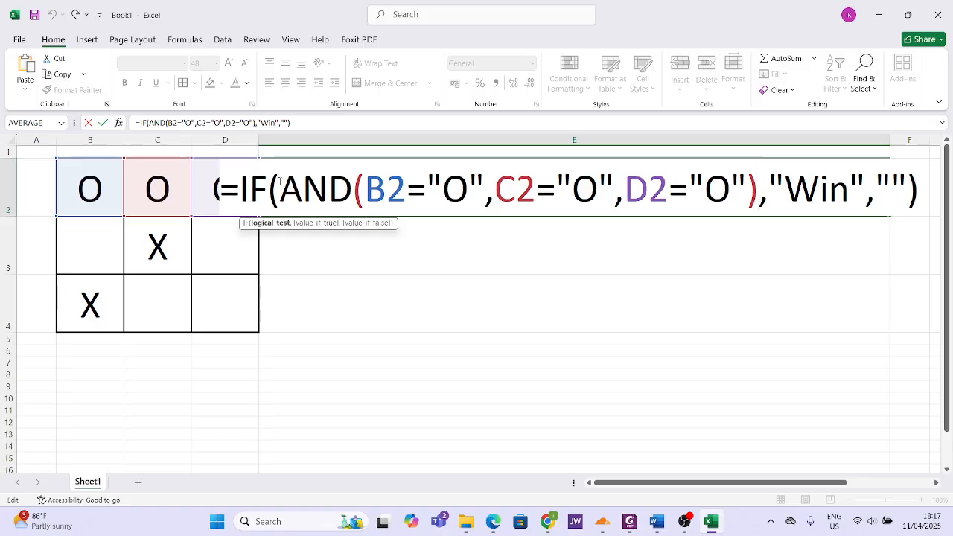
left_click(280, 181)
type("OR")
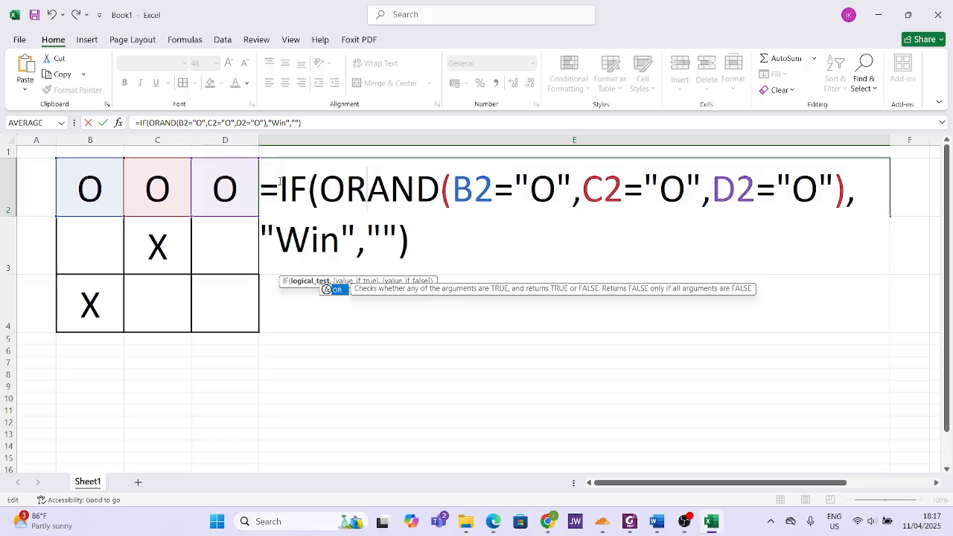
type("(")
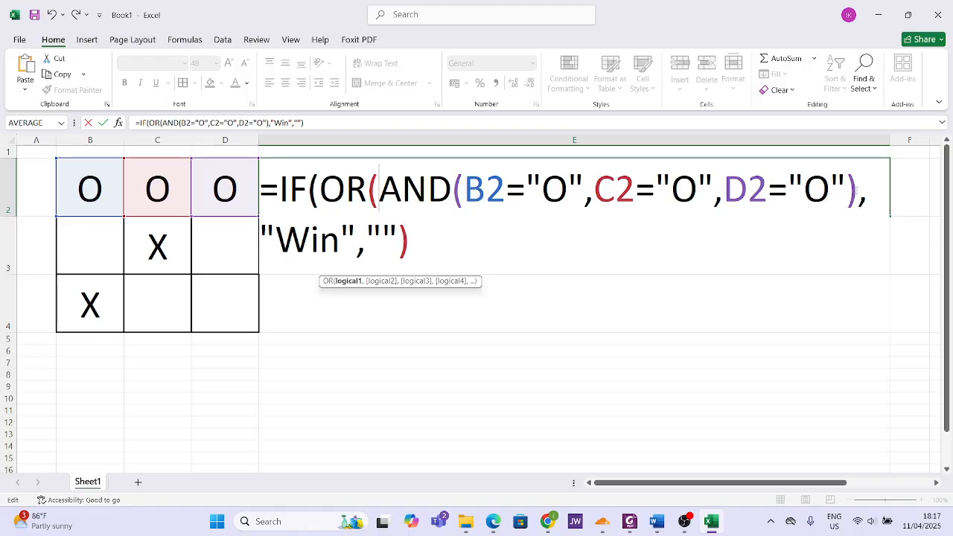
type(",")
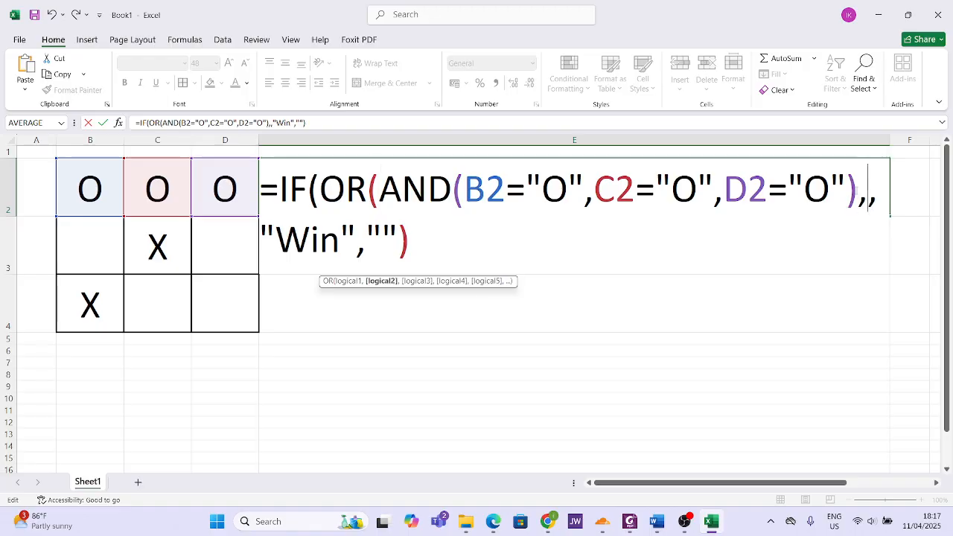
key("ctrl+v")
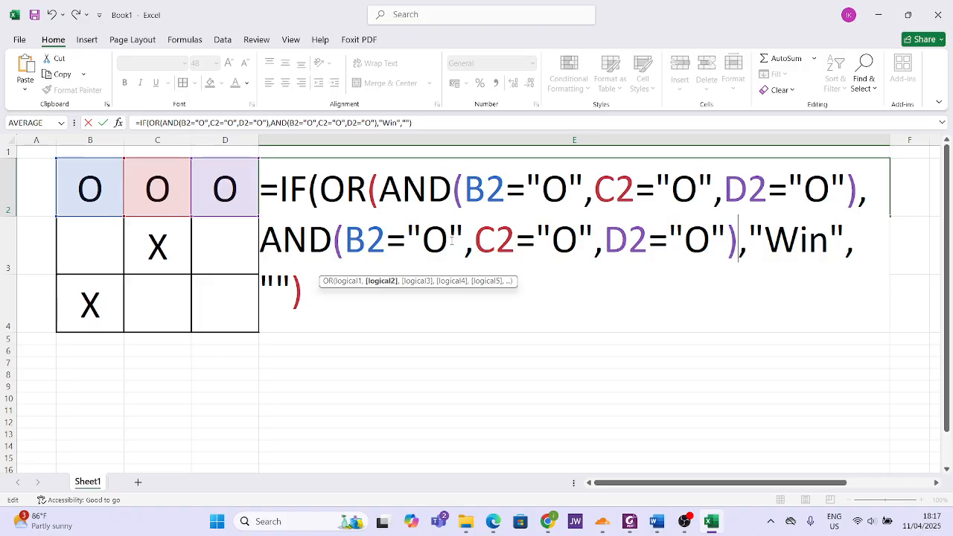
Step: Change the second AND in E2 to test B2, C2 and D2 for "X" instead of "O"
left_click(449, 240)
key("BackSpace")
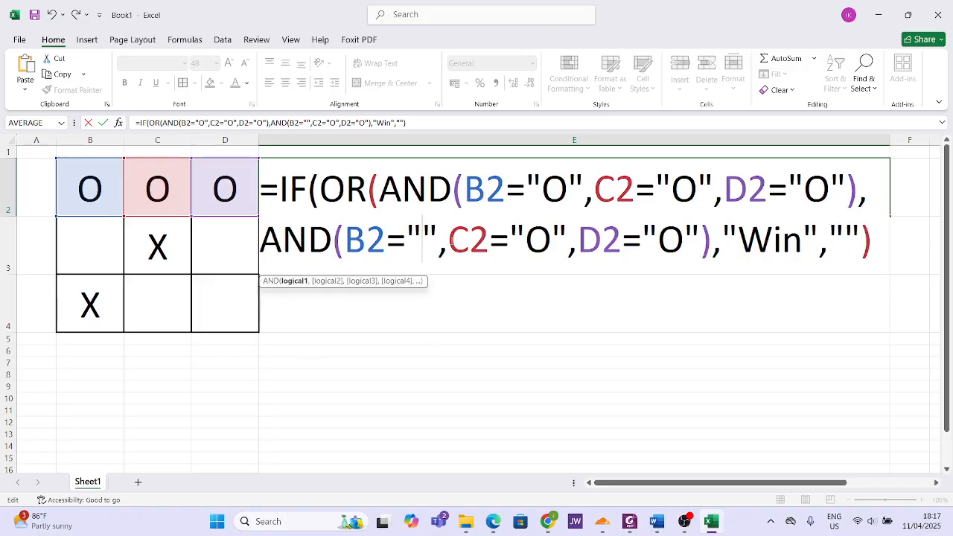
type("X")
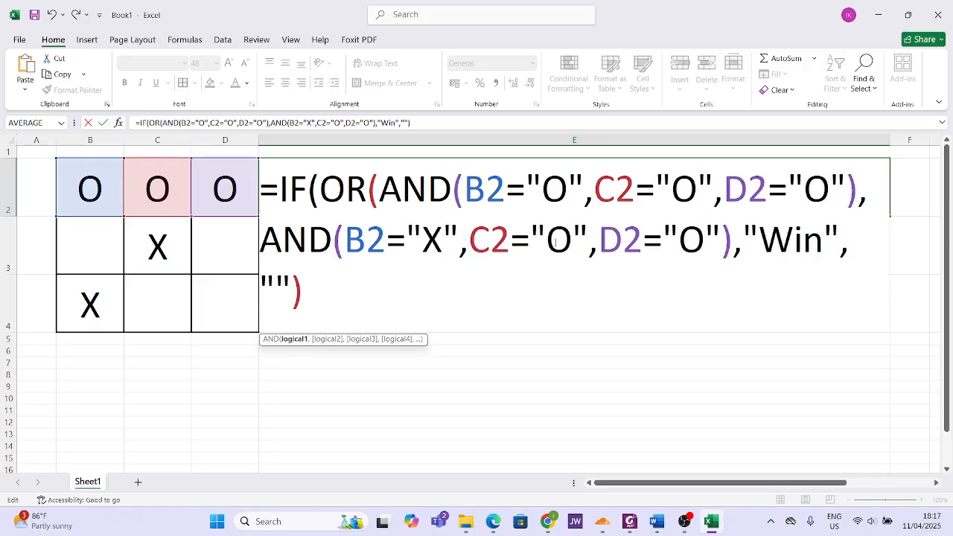
left_click(573, 239)
key("BackSpace")
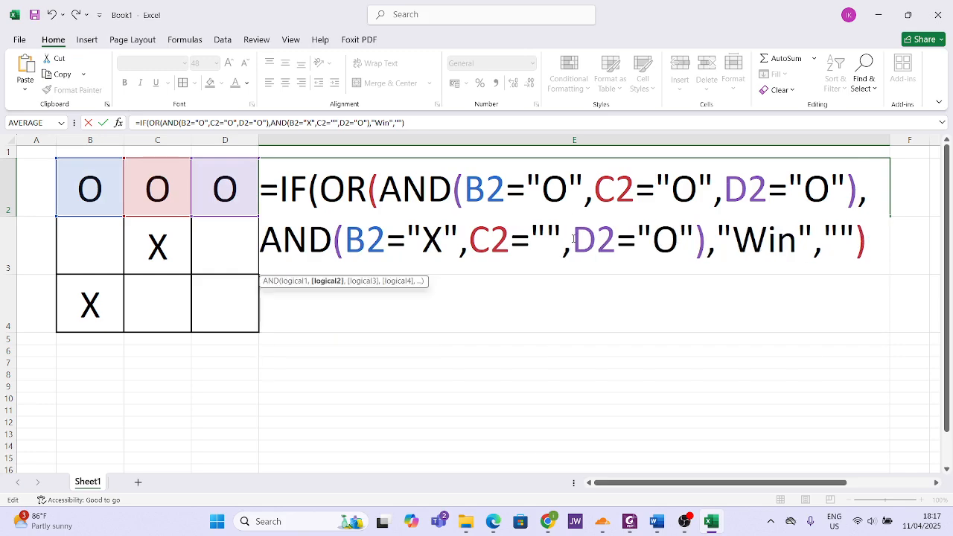
type("X")
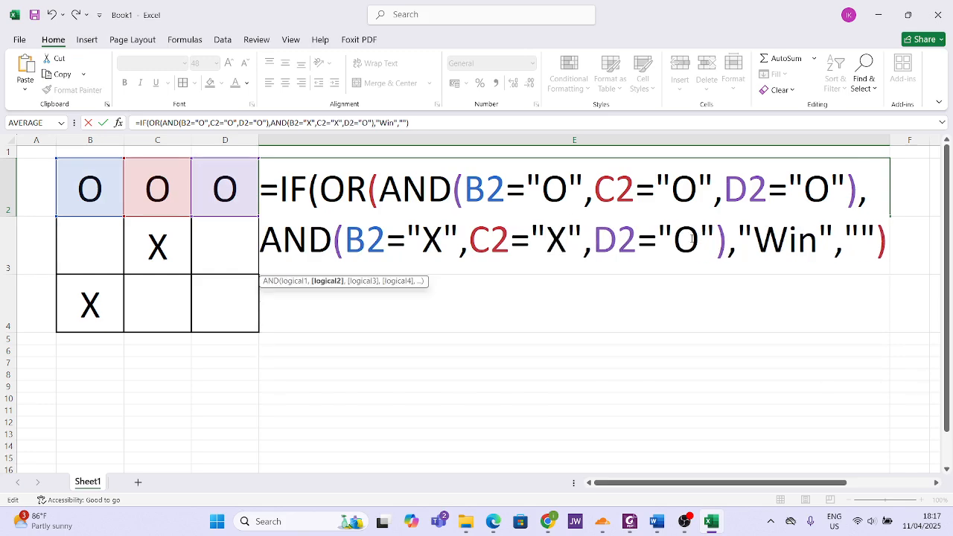
left_click(698, 242)
key("BackSpace")
type("X")
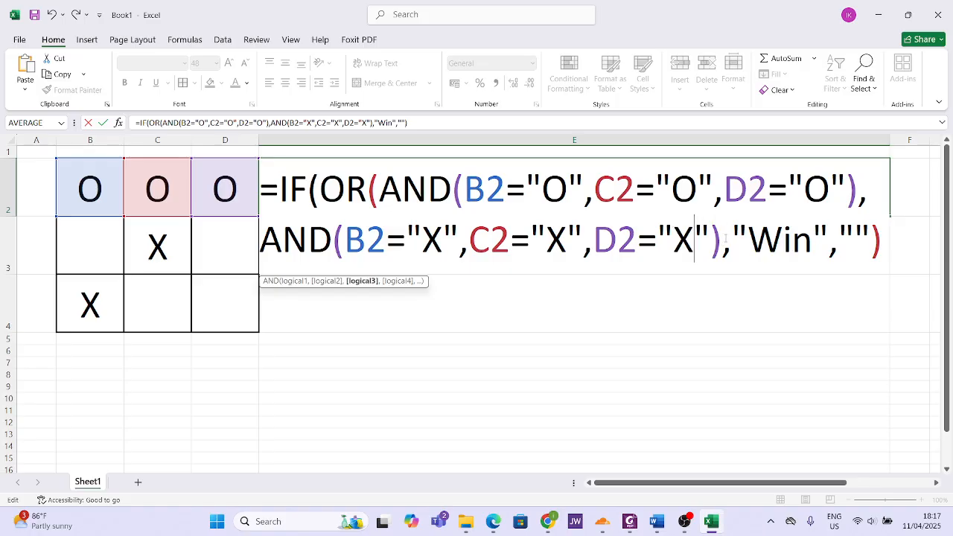
Step: Close the OR function's bracket before "Win" and commit the E2 formula
left_click(726, 239)
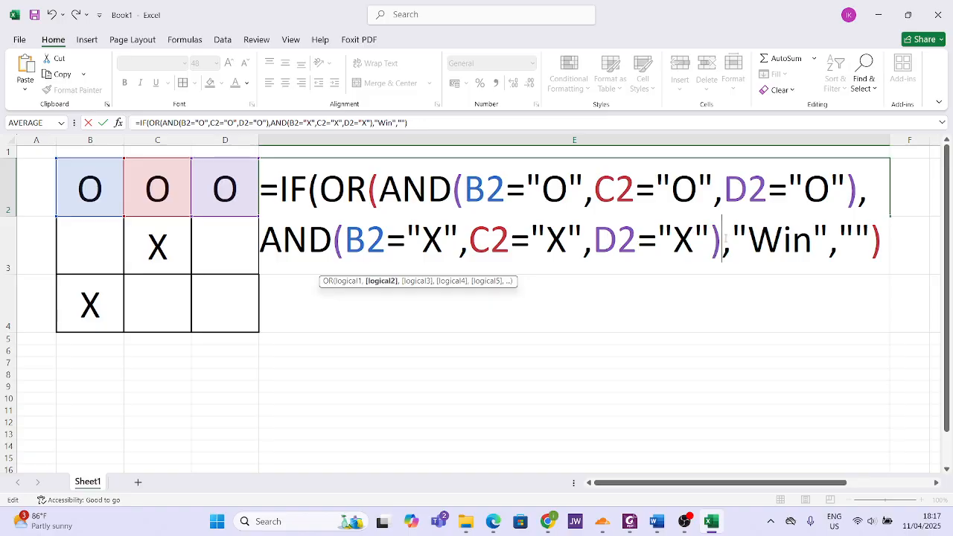
type(")")
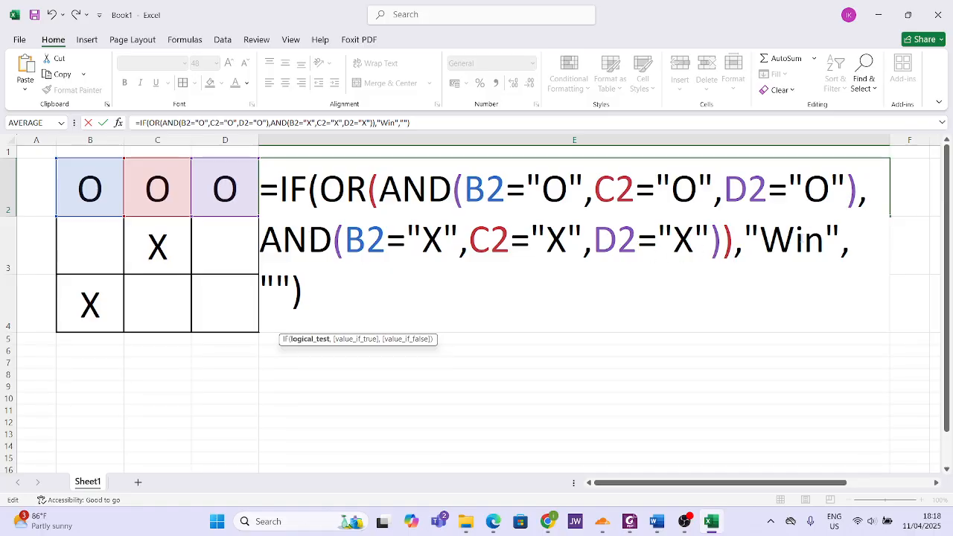
key("Return")
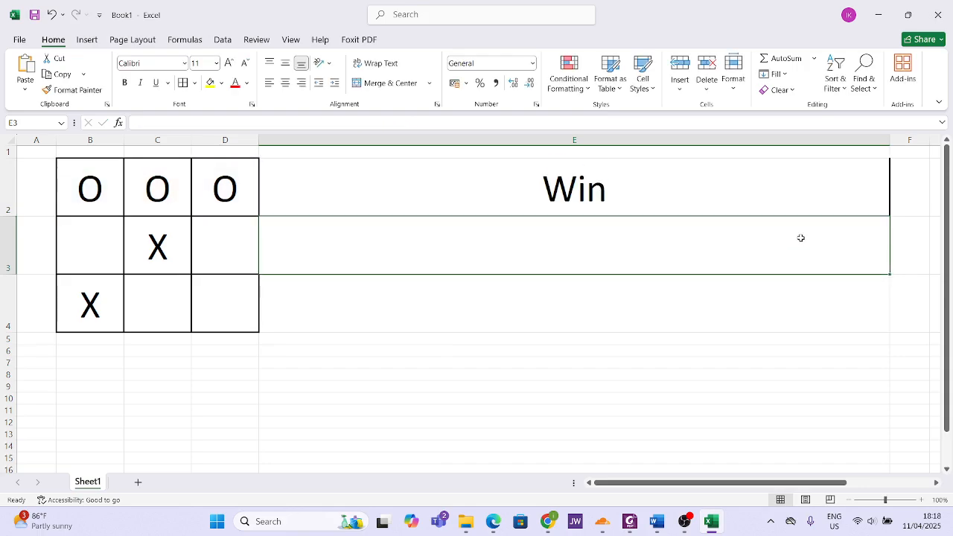
Step: Test the formula's X condition by entering an upper-case X in C2, D2 and B2
left_click(157, 186)
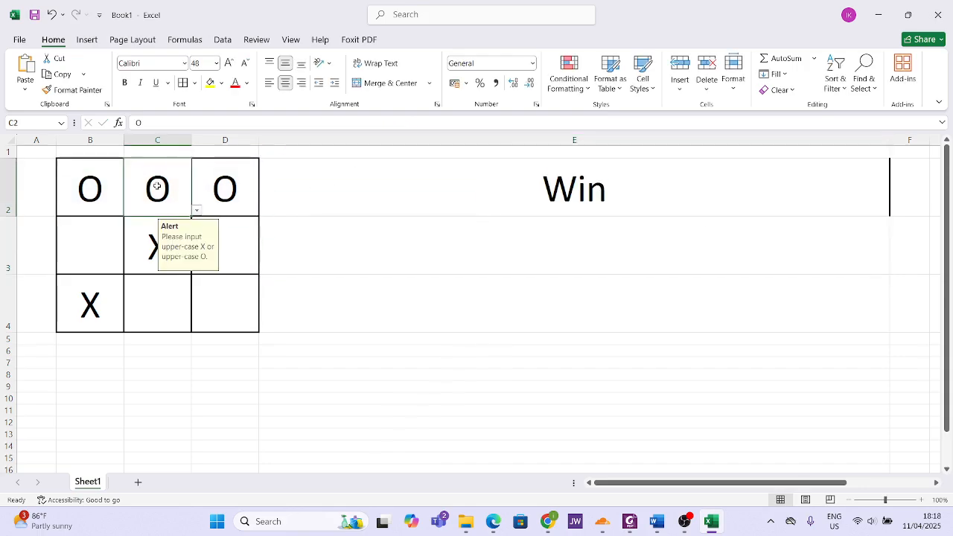
type("X")
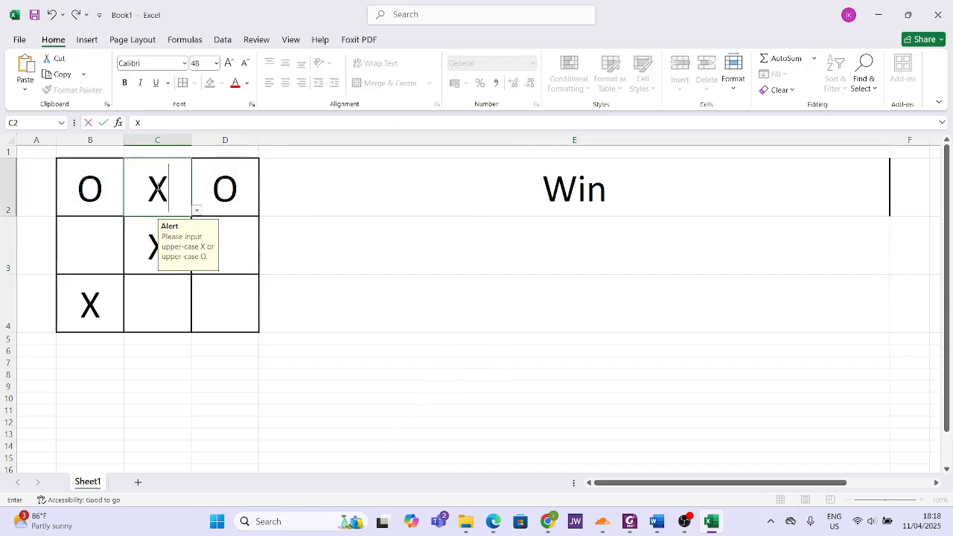
key("Return")
left_click(223, 195)
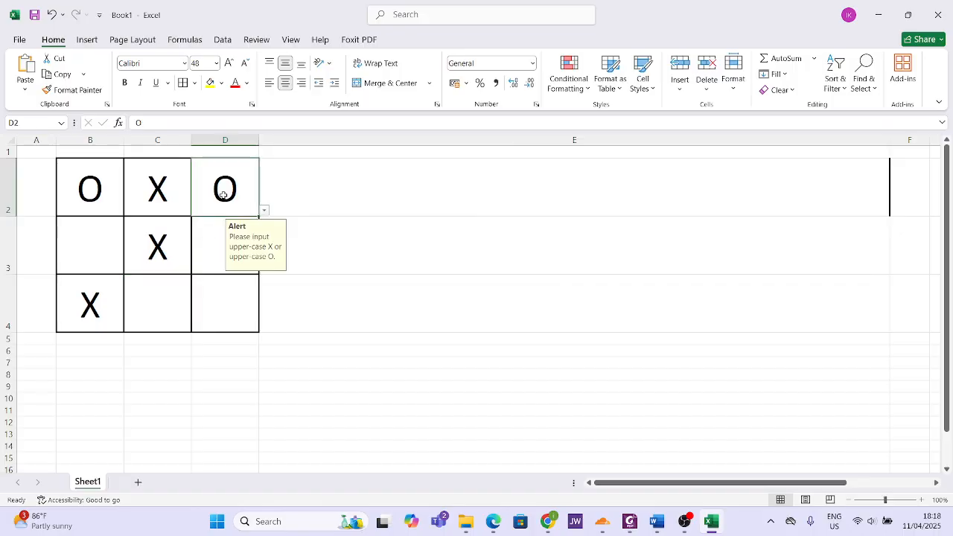
type("X")
key("Return")
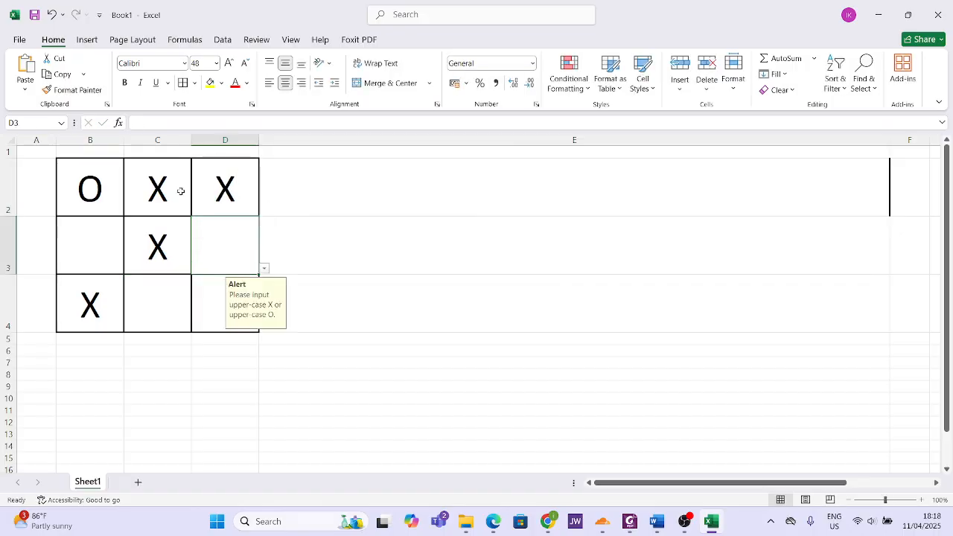
left_click(101, 192)
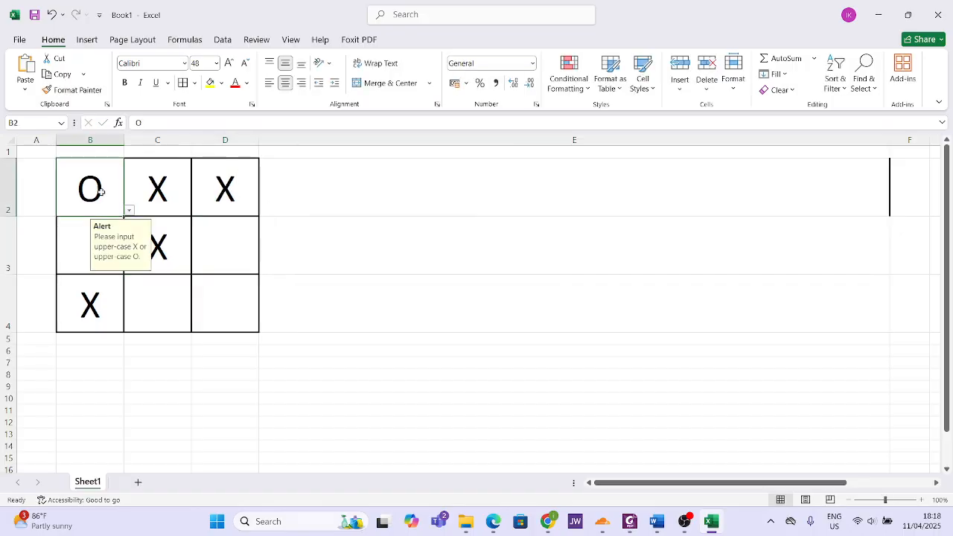
type("X")
key("Return")
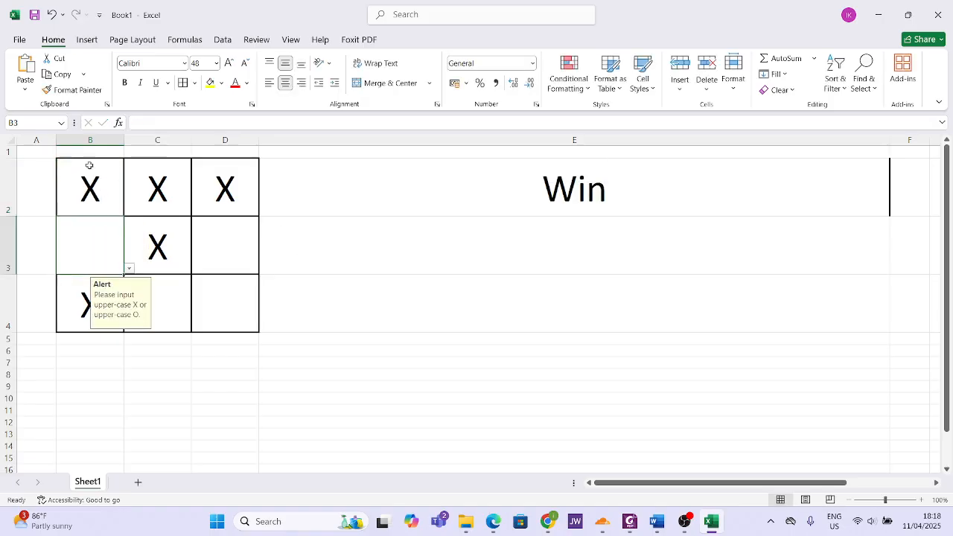
Step: Refill the top row B2:D2 with upper-case O to test the O condition again
left_click(88, 187)
type("O")
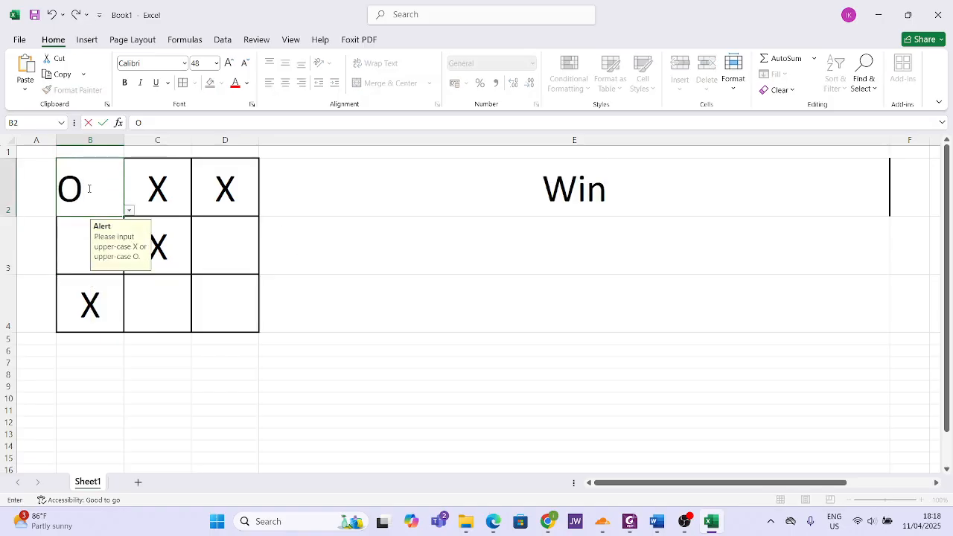
left_click(171, 189)
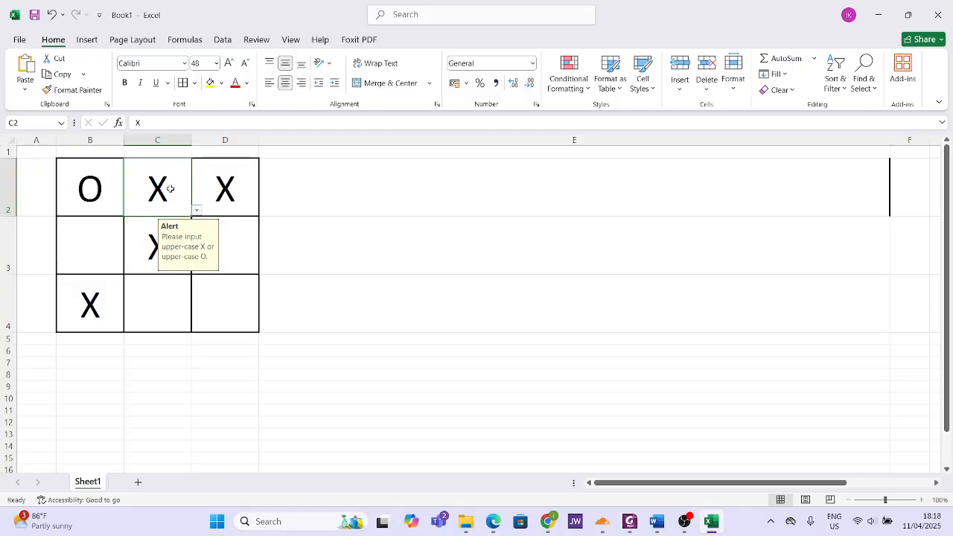
type("O")
left_click(235, 207)
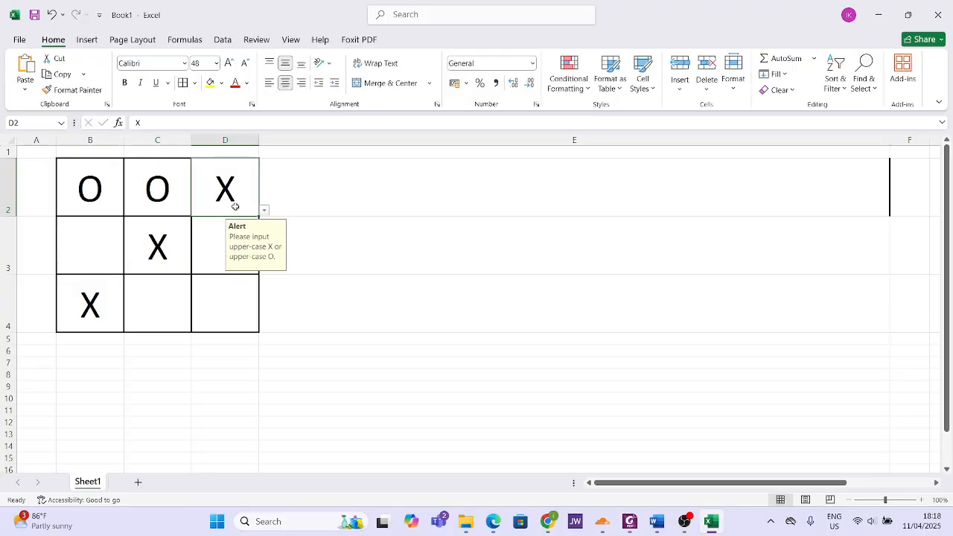
type("O")
key("Return")
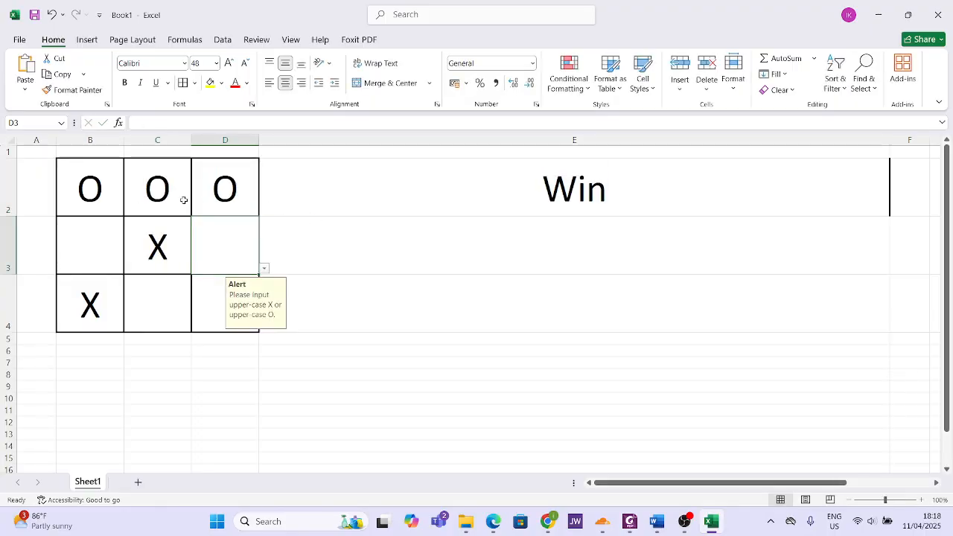
Step: Fill the E2 win formula down to E4 and check the row references in E4
left_click(476, 204)
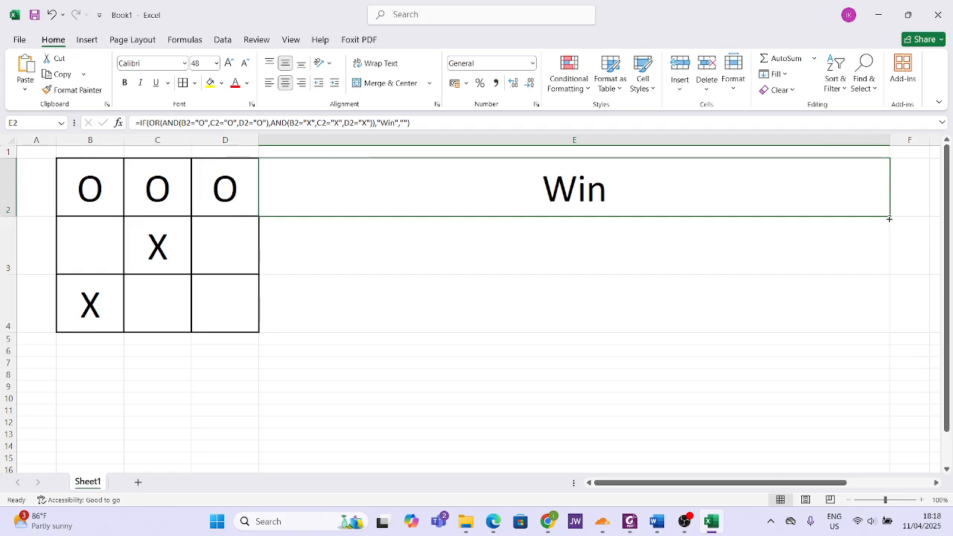
left_click_drag(889, 217, 891, 302)
left_click_drag(891, 312, 771, 302)
double_click(772, 302)
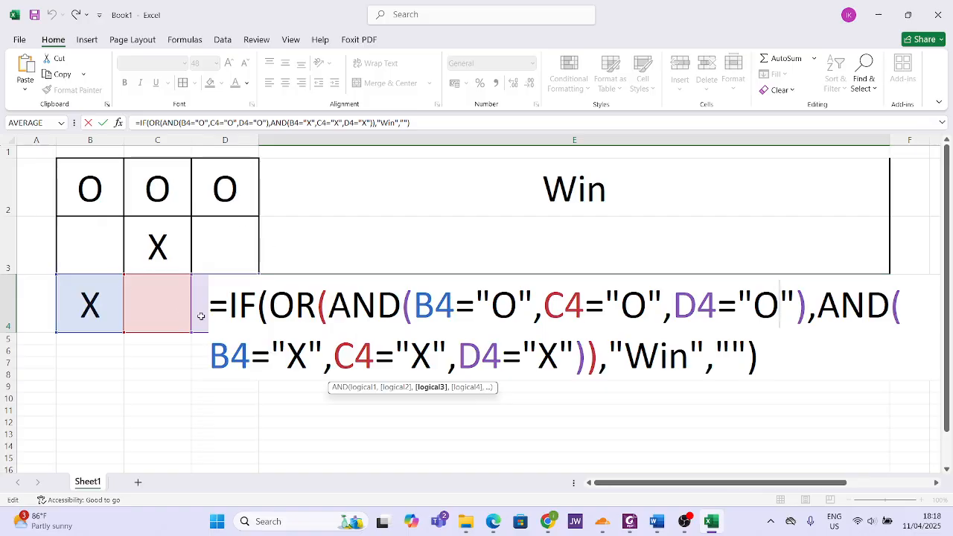
key("Return")
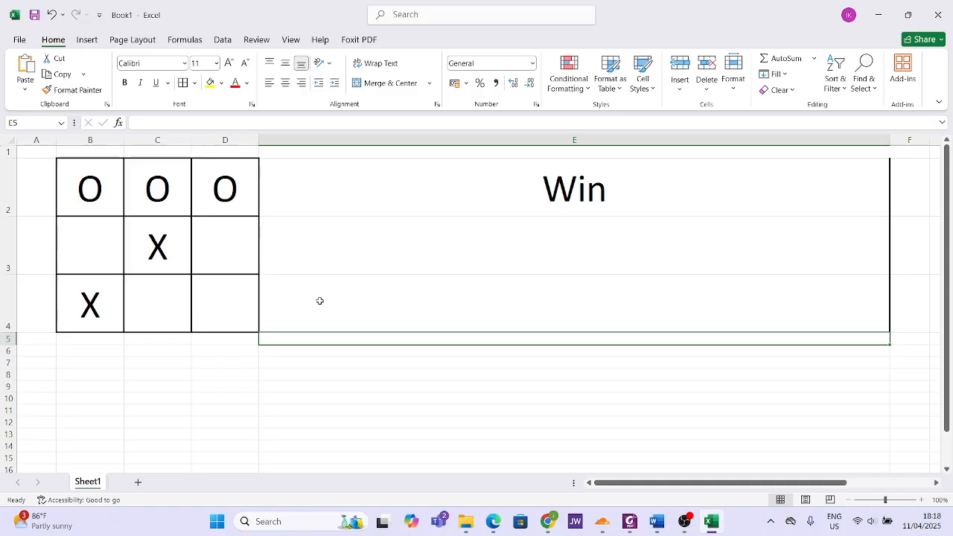
Step: Copy the whole win formula text from E4, then clear the formula from that cell
left_click(300, 323)
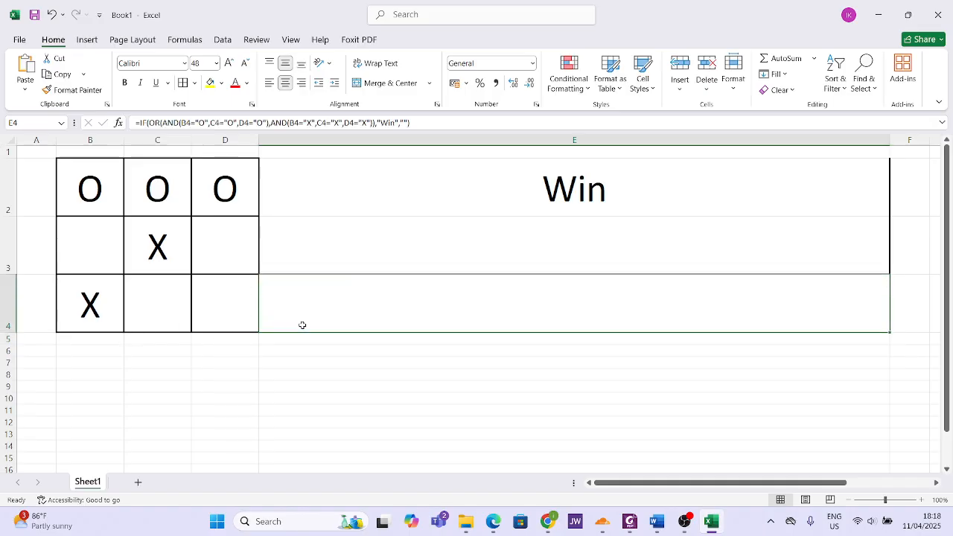
left_click(204, 337)
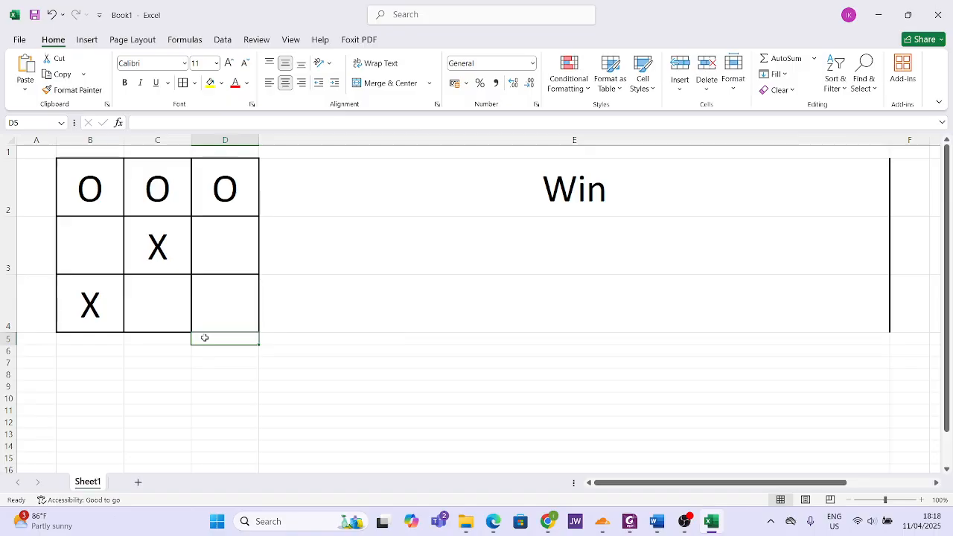
left_click(343, 299)
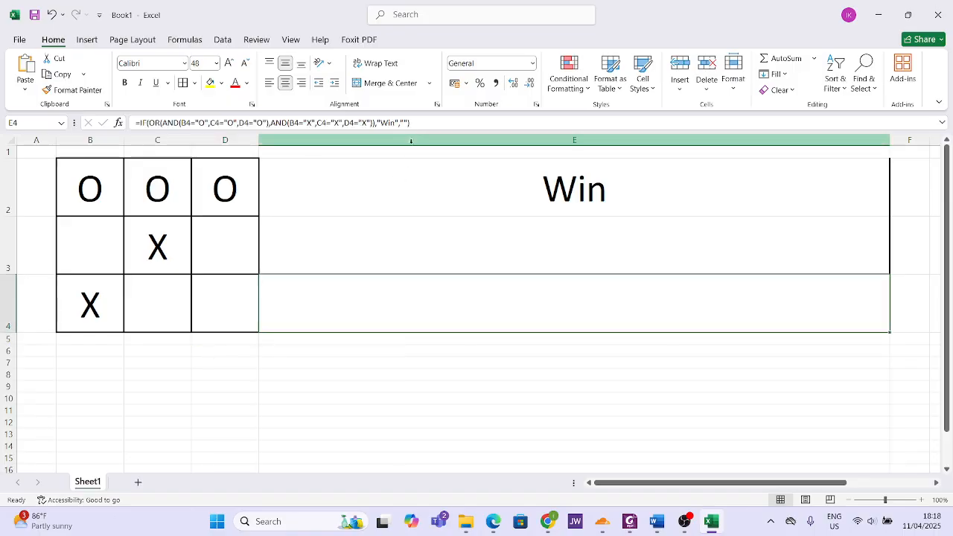
left_click(422, 122)
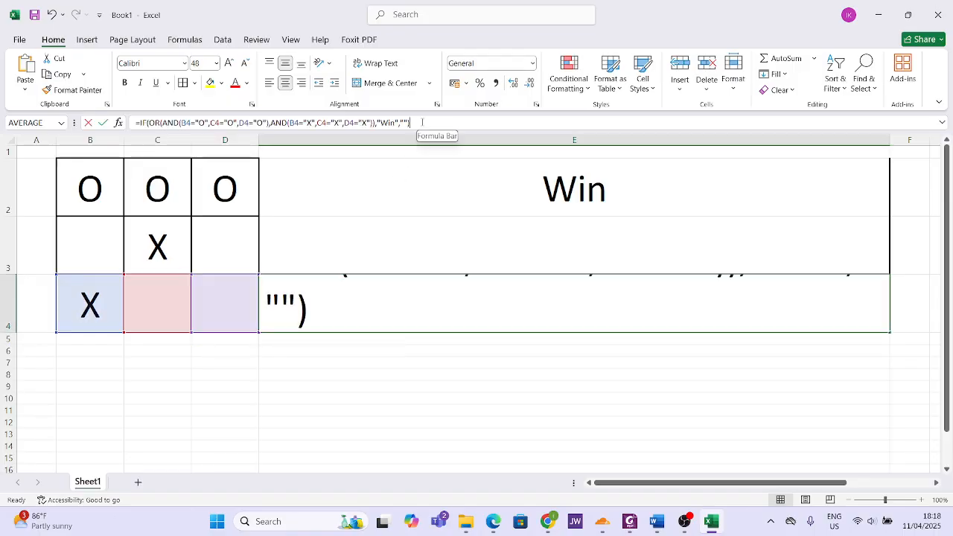
left_click_drag(422, 122, 129, 106)
key("ctrl+c")
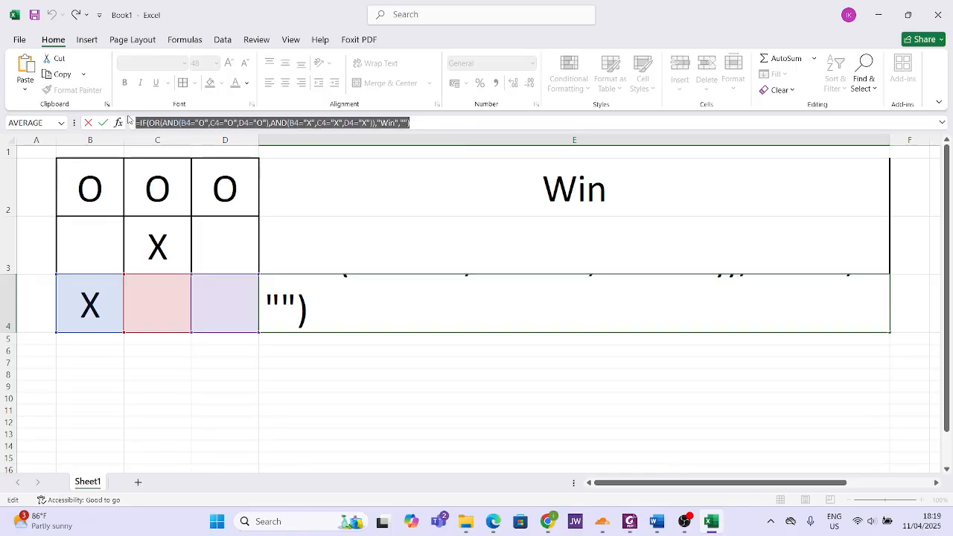
key("BackSpace")
key("Return")
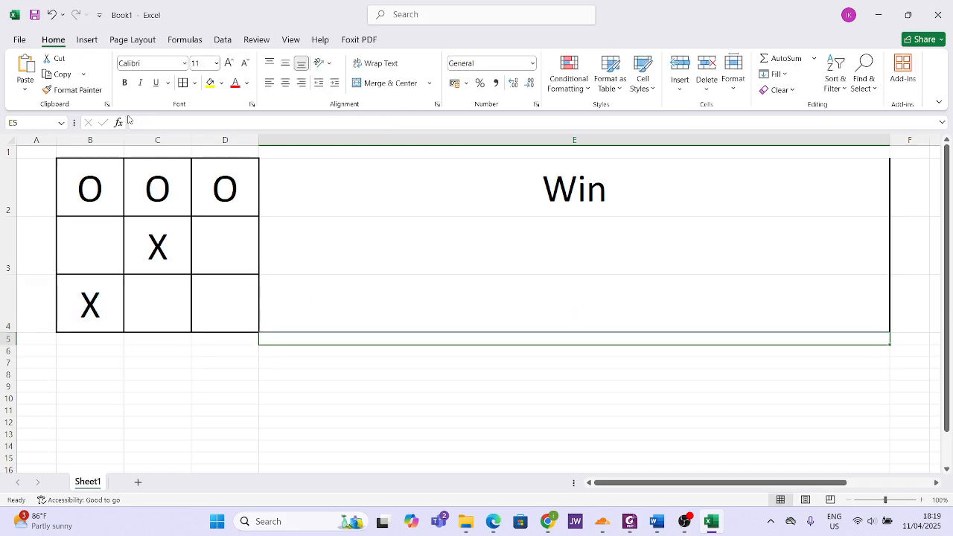
Step: Paste the copied win formula into D5 and repoint both its O and X conditions to column cells D2, D3 and D4
left_click(208, 340)
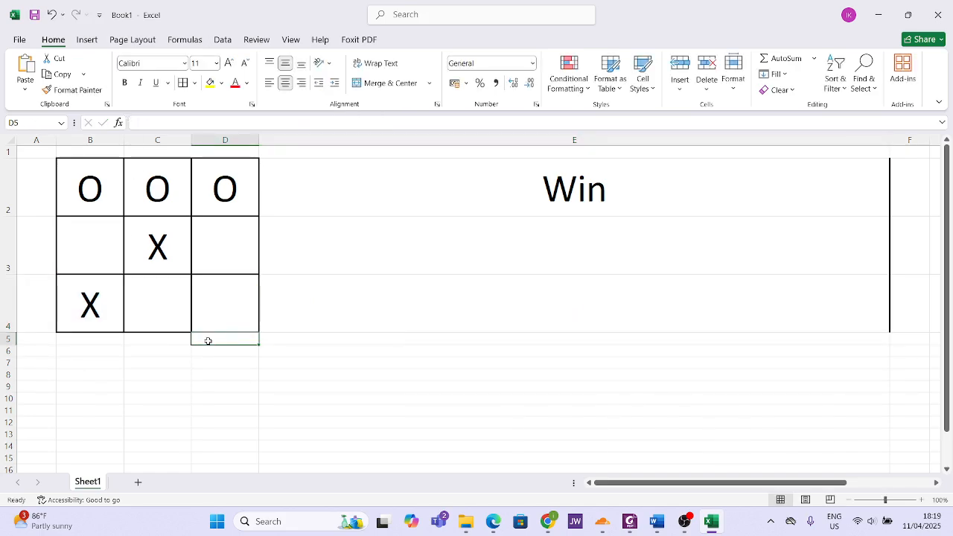
double_click(208, 340)
key("ctrl+v")
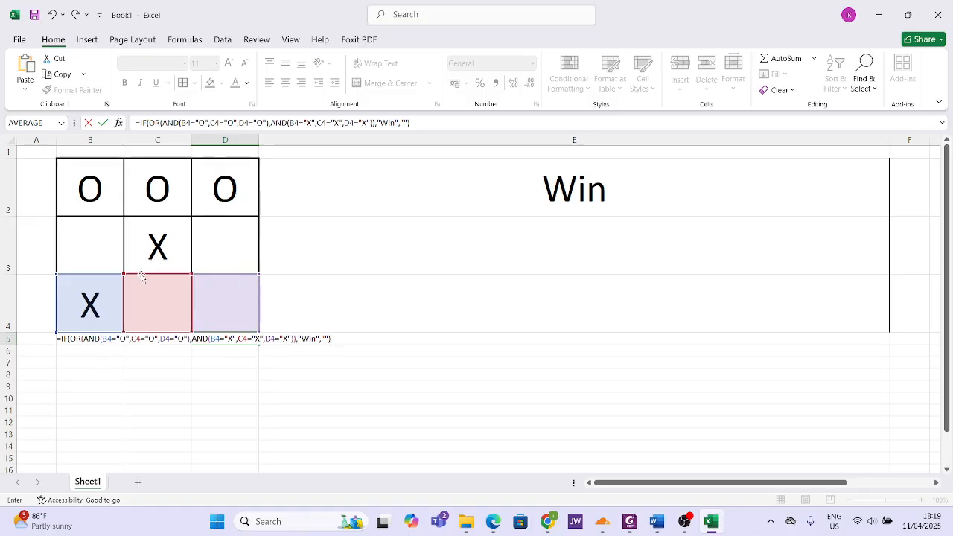
left_click_drag(142, 277, 228, 240)
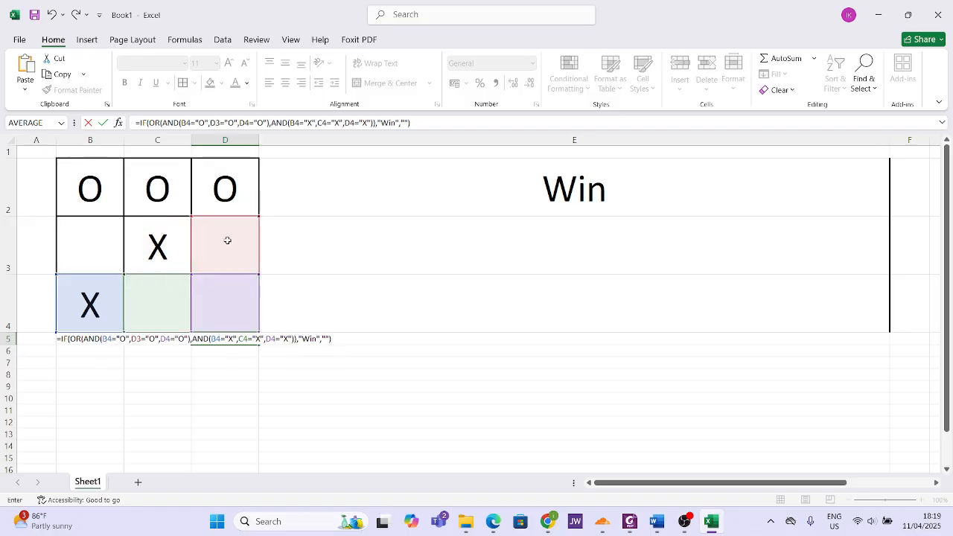
left_click_drag(110, 273, 198, 189)
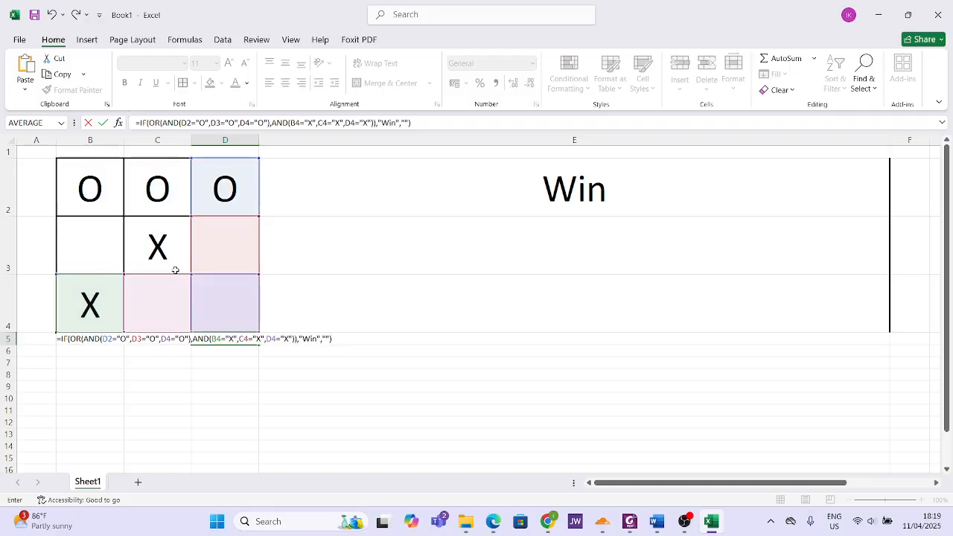
left_click_drag(170, 278, 216, 234)
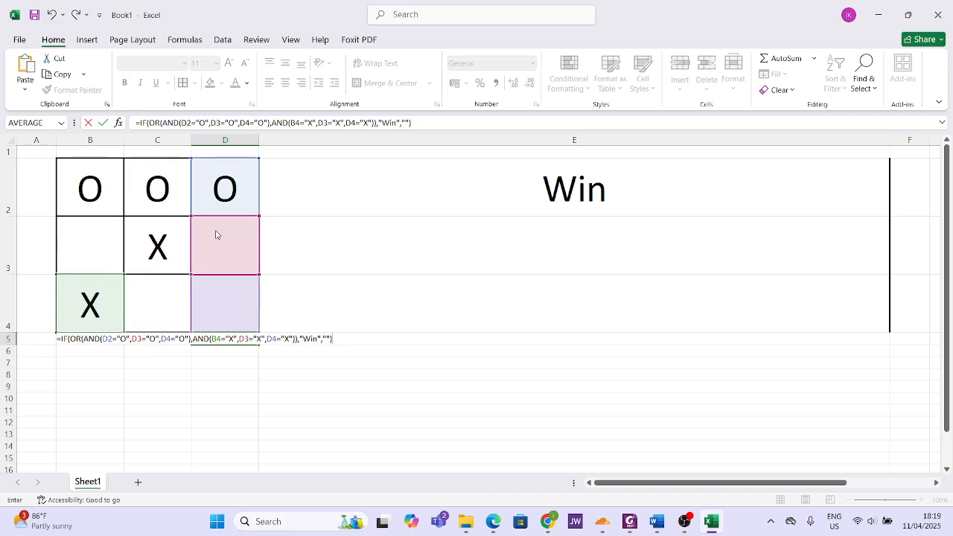
left_click_drag(109, 273, 212, 195)
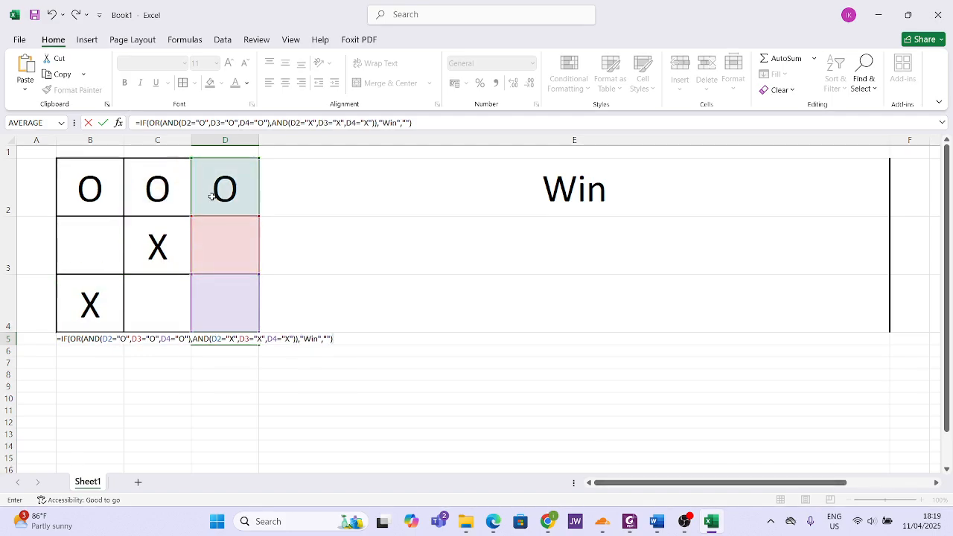
key("Return")
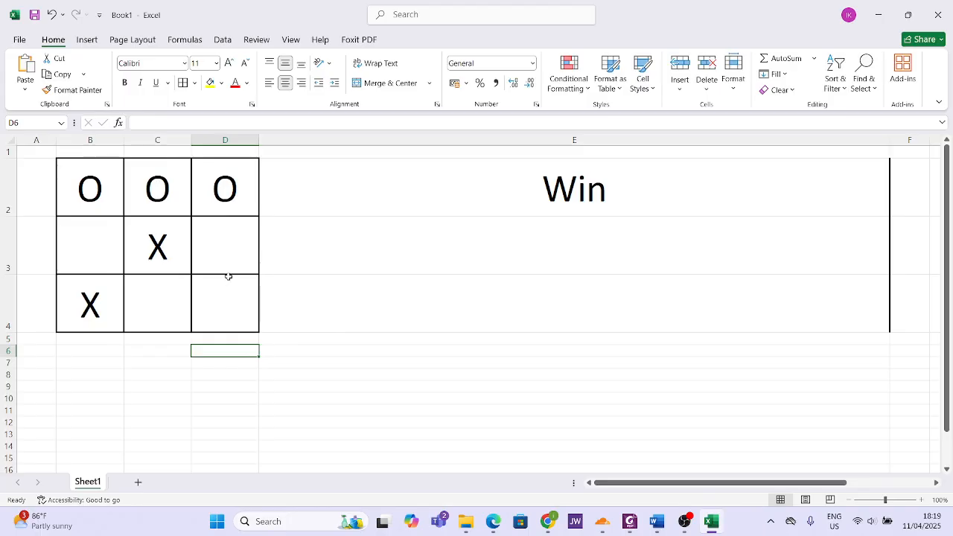
Step: Test the column formula's O condition by entering an upper-case O in D3 and D4
left_click(218, 225)
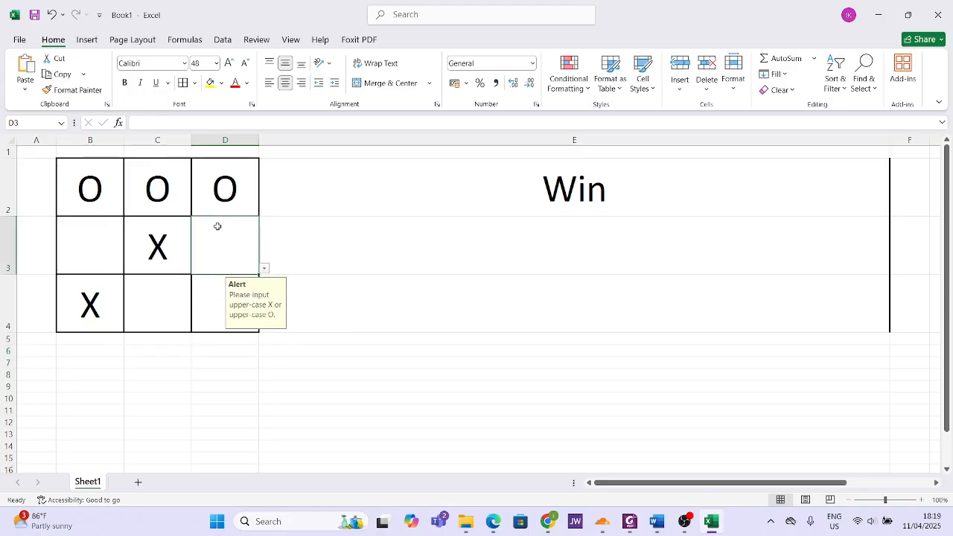
type("O")
left_click(211, 302)
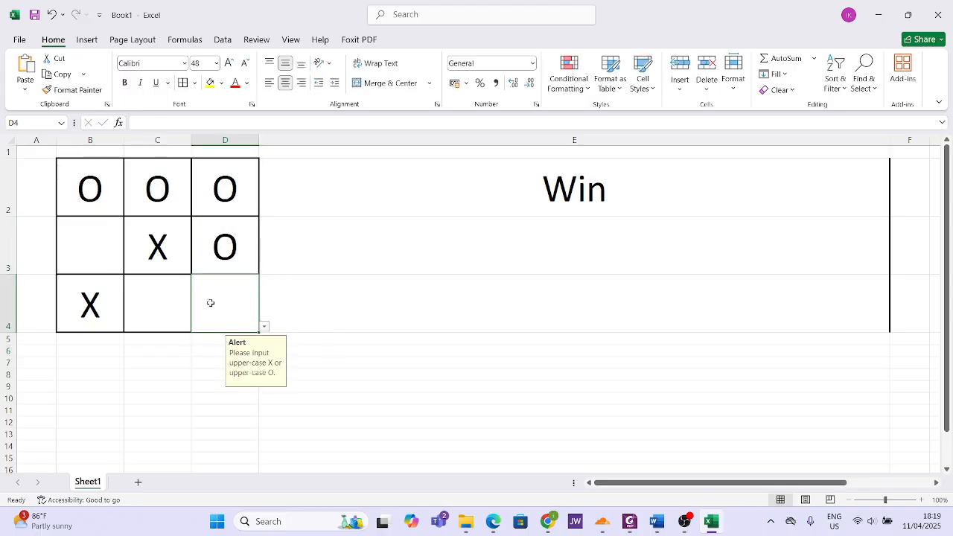
type("O")
left_click(221, 398)
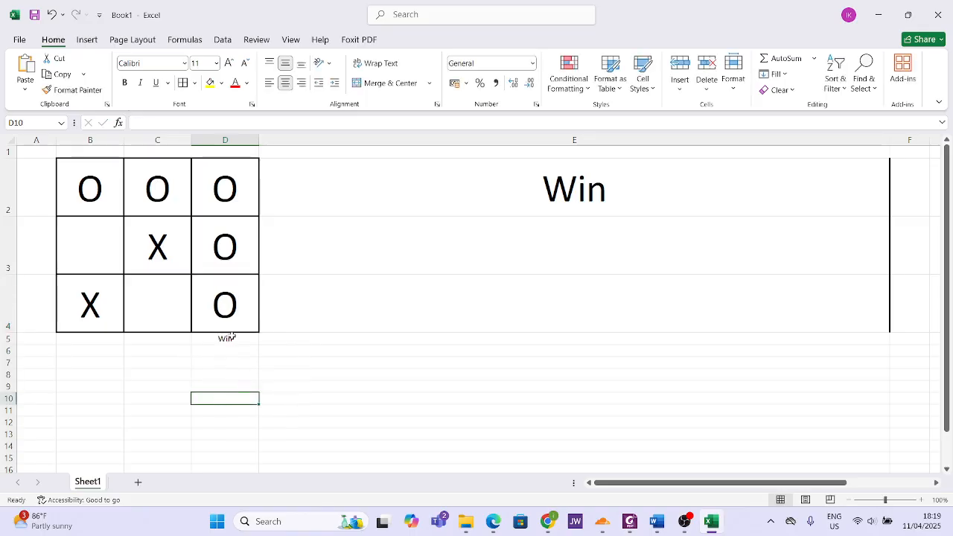
Step: Test the column formula's X condition by entering an upper-case X in D2, D3 and D4
left_click(234, 192)
type("X")
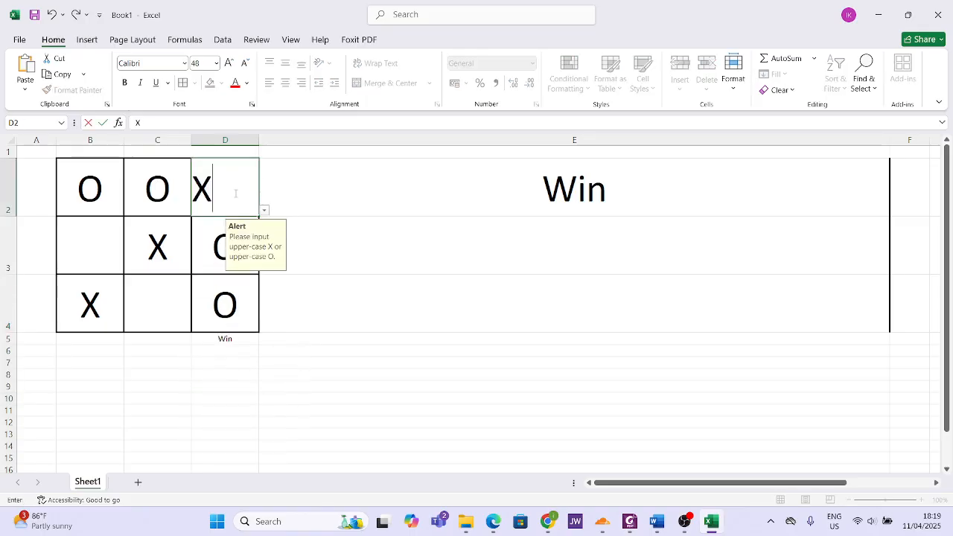
left_click(207, 262)
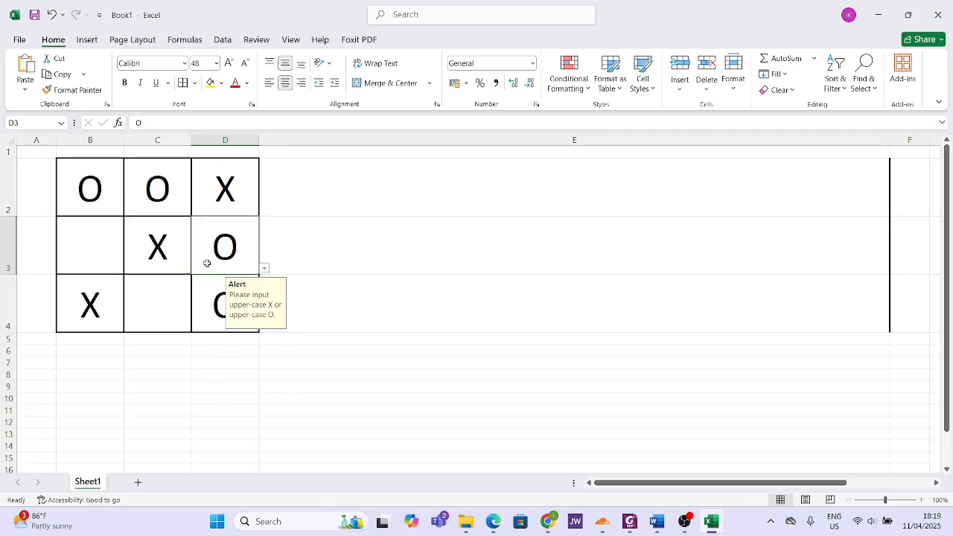
type("X")
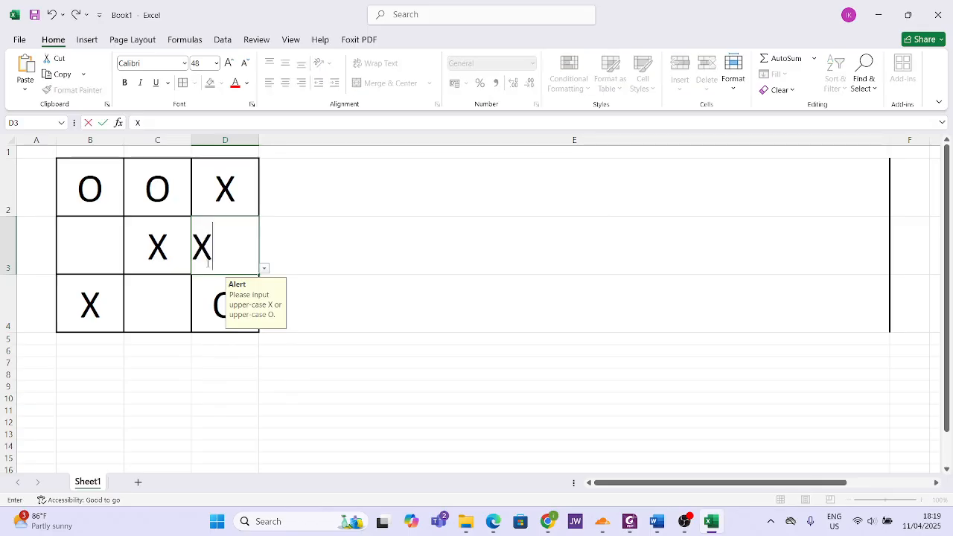
left_click(217, 300)
type("X")
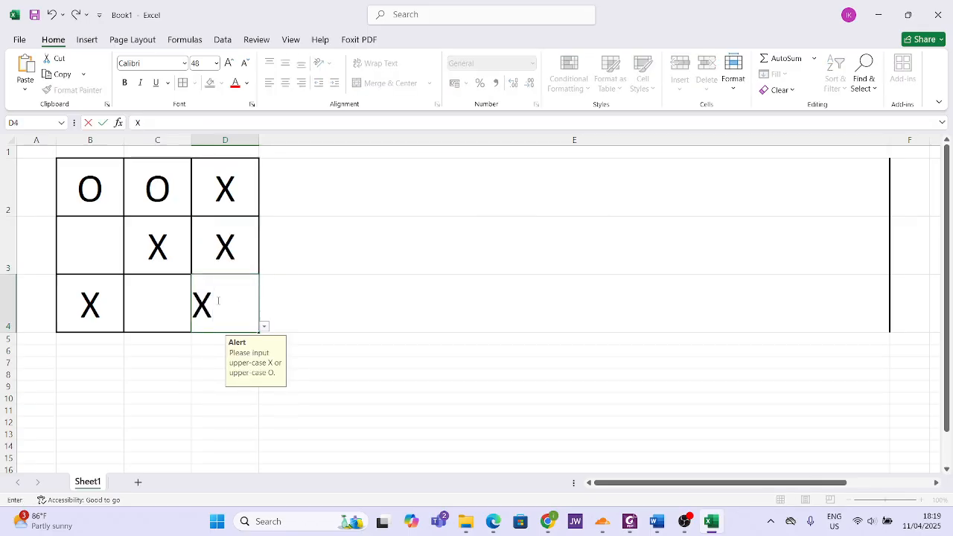
key("Return")
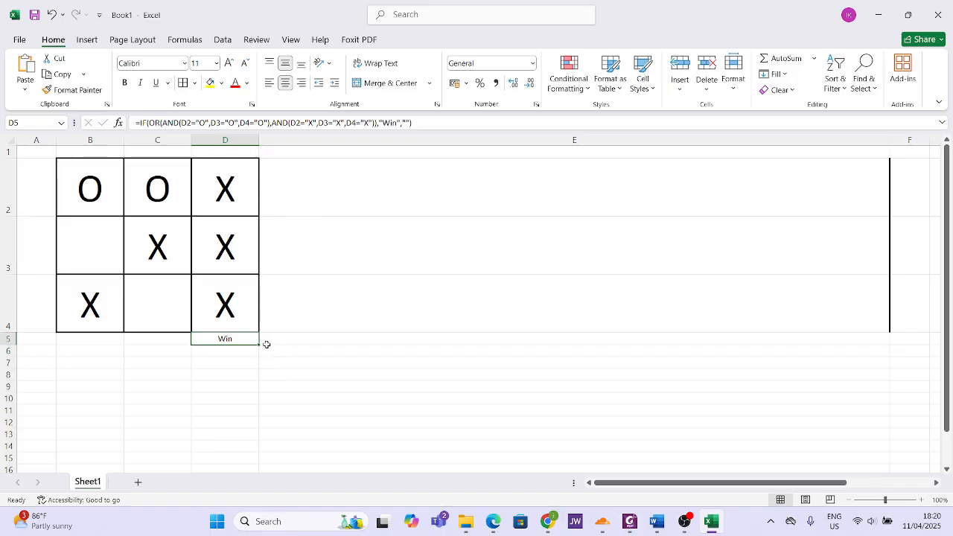
Step: Fill the D5 win formula across to B5 and check the column references in B5
left_click_drag(259, 344, 61, 347)
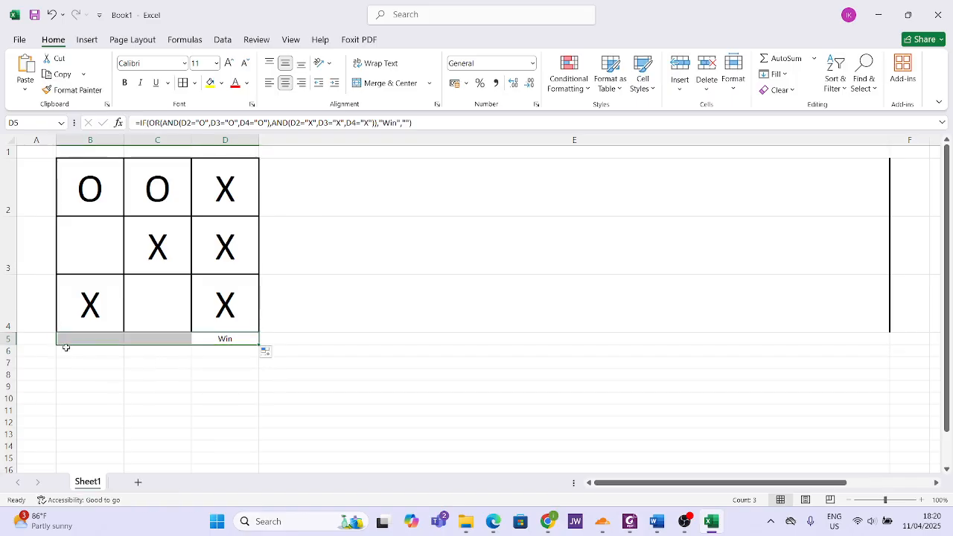
left_click(78, 338)
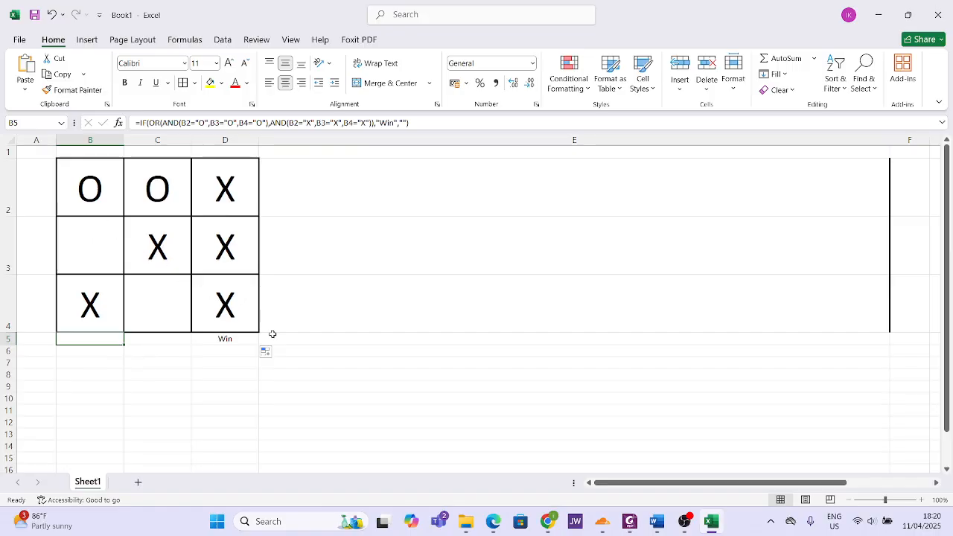
left_click(230, 339)
left_click(283, 340)
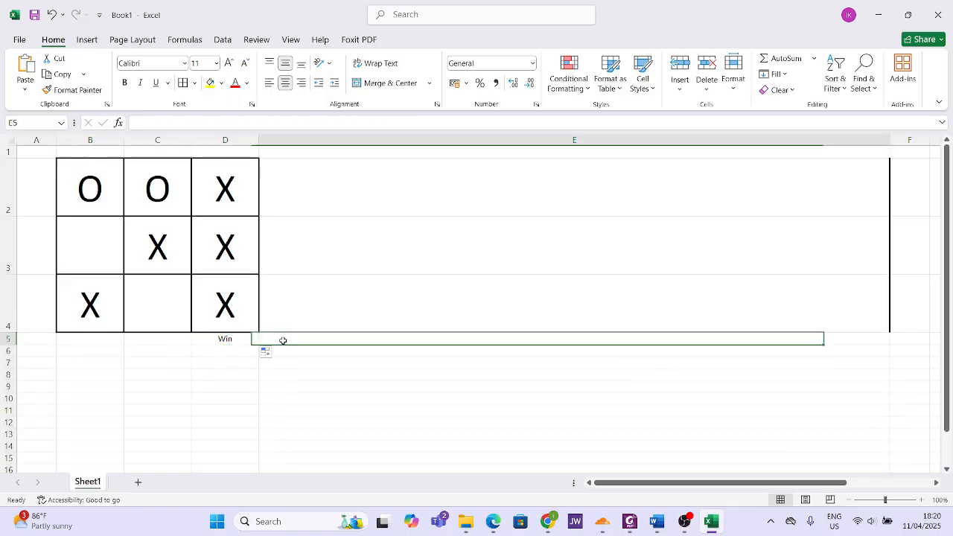
type("=")
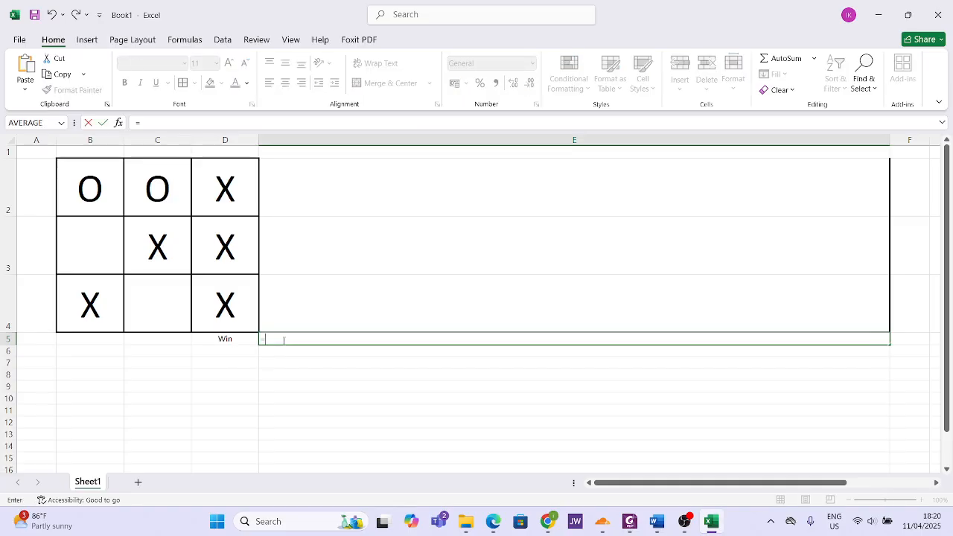
type("IF")
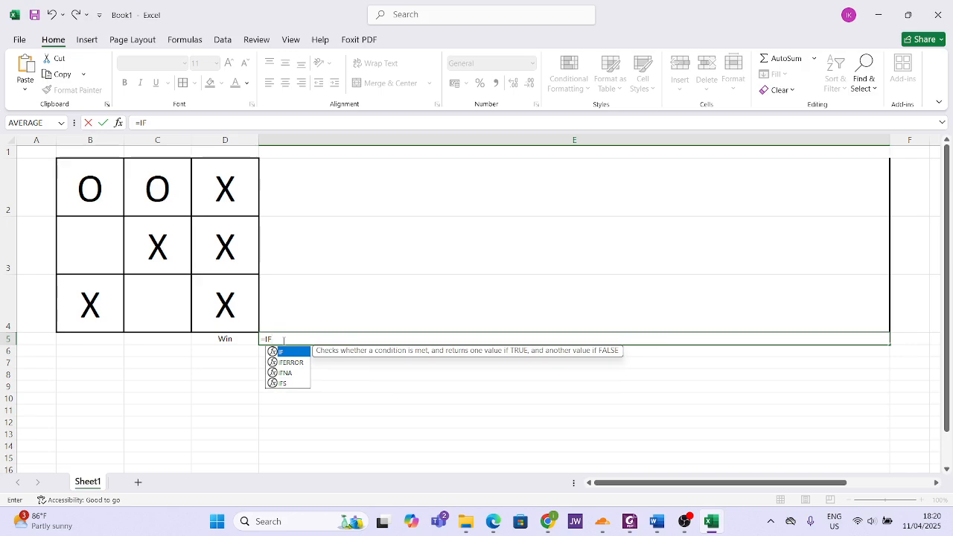
key("BackSpace")
key("BackSpace")
key("BackSpace")
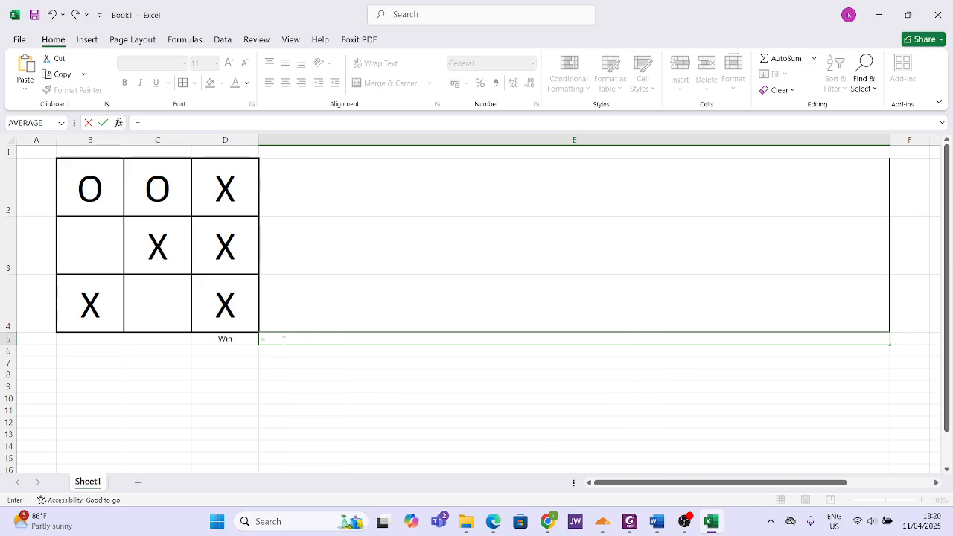
Step: Paste the copied win formula into E5 and repoint its O and X conditions to the diagonal cells B2, C3 and D4
type("=IF(OR(AND(B4=\"O\",C4=\"O\",D4=\"O\"),AND(B4=\"X\",C4=\"X\",D4=\"X\")),\"Win\",\"\")")
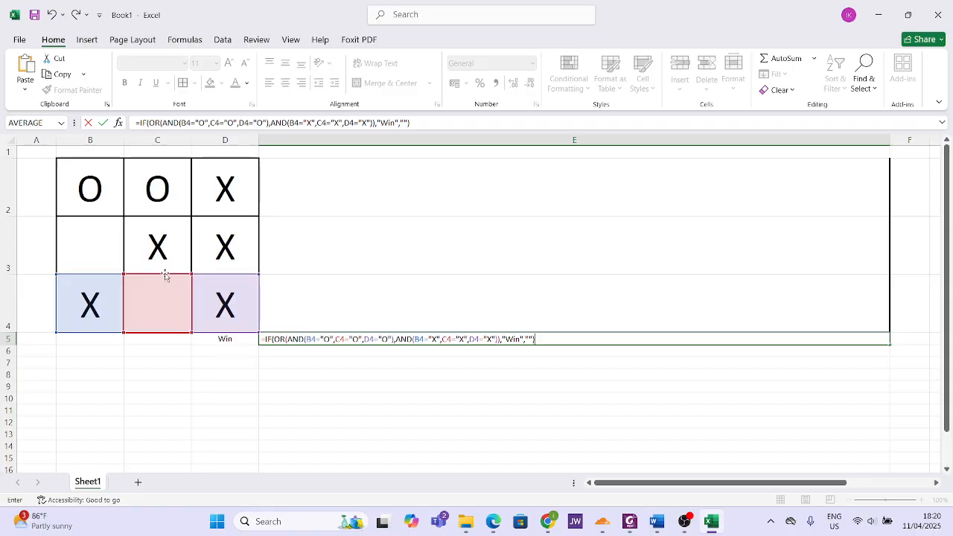
left_click_drag(165, 275, 166, 246)
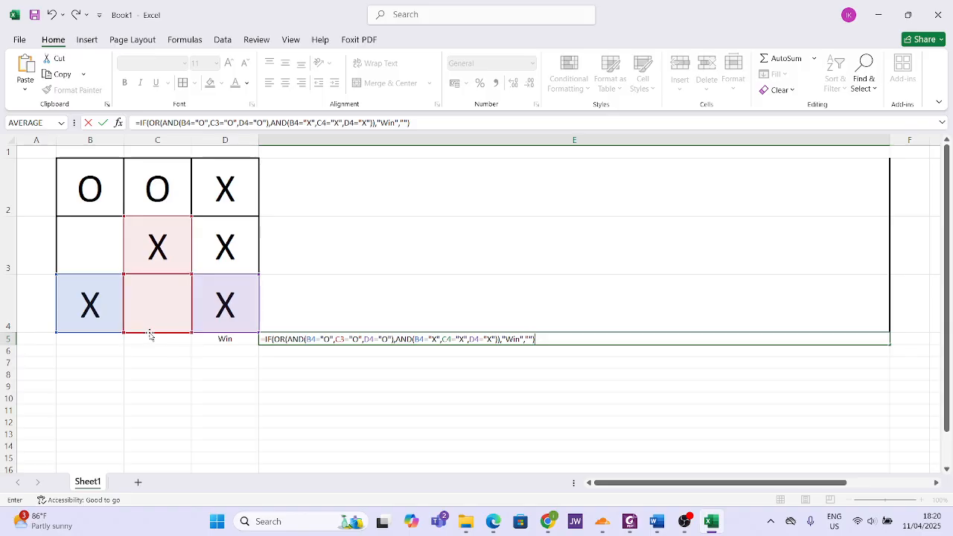
left_click_drag(149, 277, 150, 258)
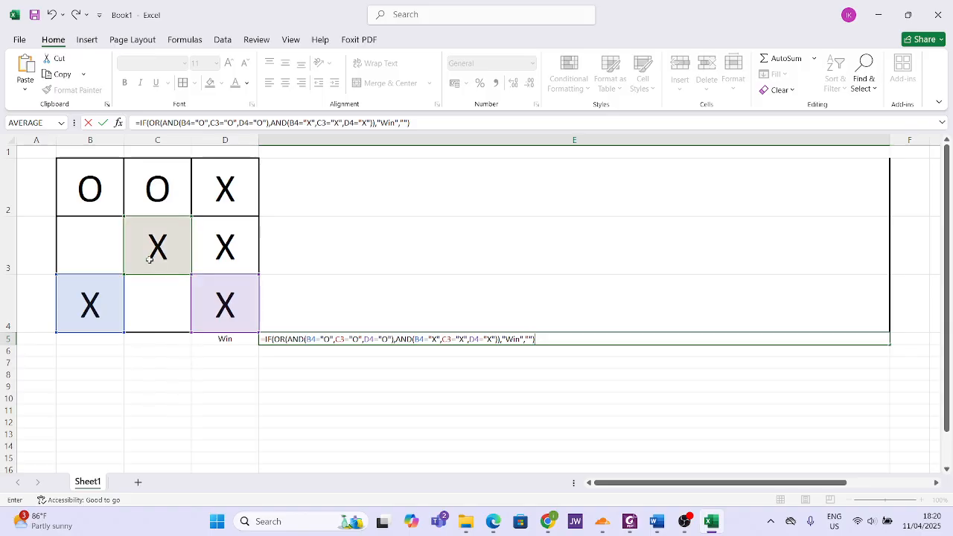
left_click_drag(93, 275, 103, 195)
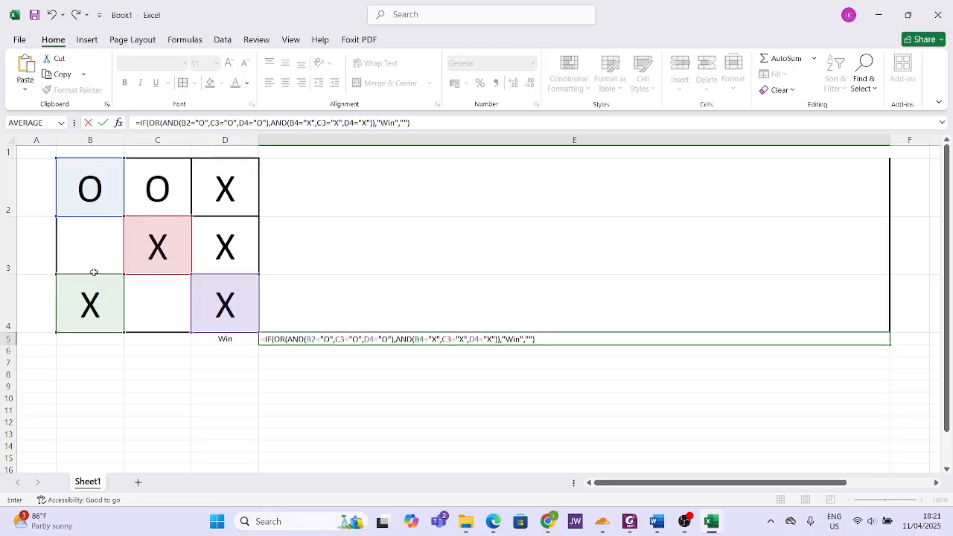
left_click_drag(94, 279, 95, 186)
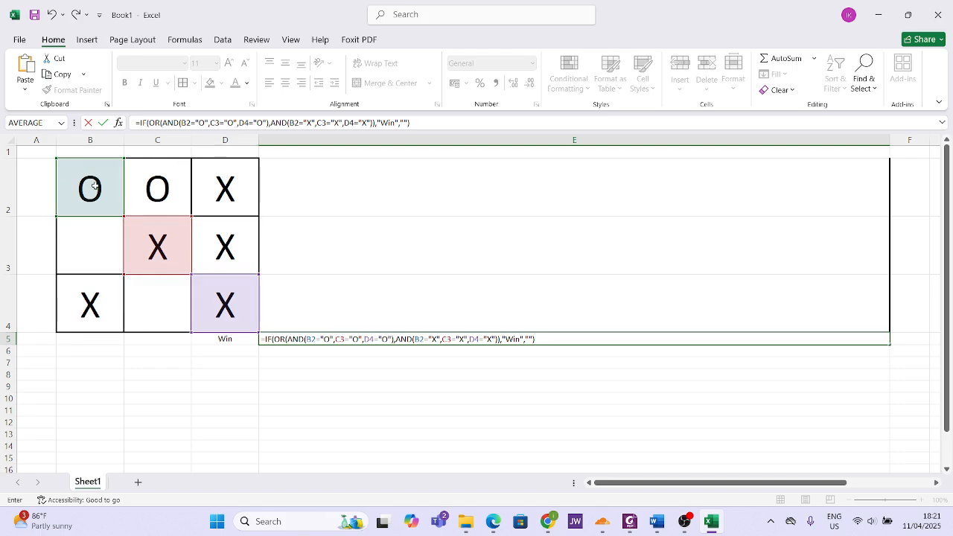
key("Return")
Step: Paste the copied win formula into A5 and repoint its O and X conditions to the diagonal cells B4, C3 and D2
double_click(31, 340)
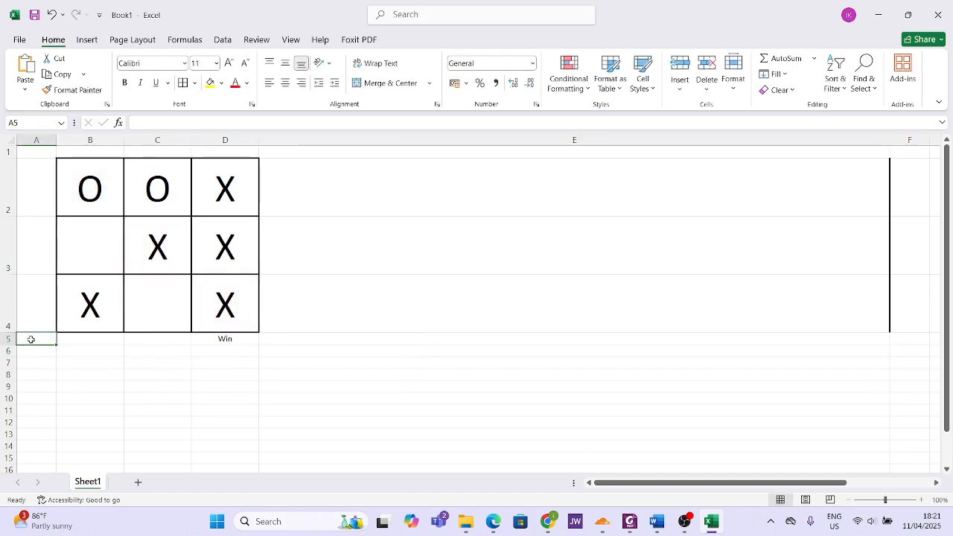
type("=IF(OR(AND(B4=\"O\",C4=\"O\",D4=\"O\"),AND(B4=\"X\",C4=\"X\",D4=\"X\")),\"Win\",\"\")")
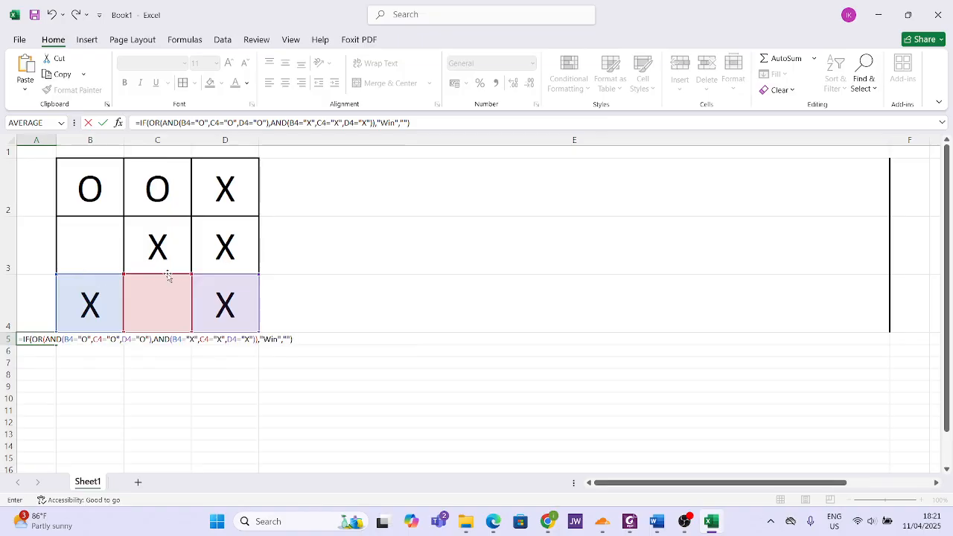
left_click_drag(168, 277, 163, 237)
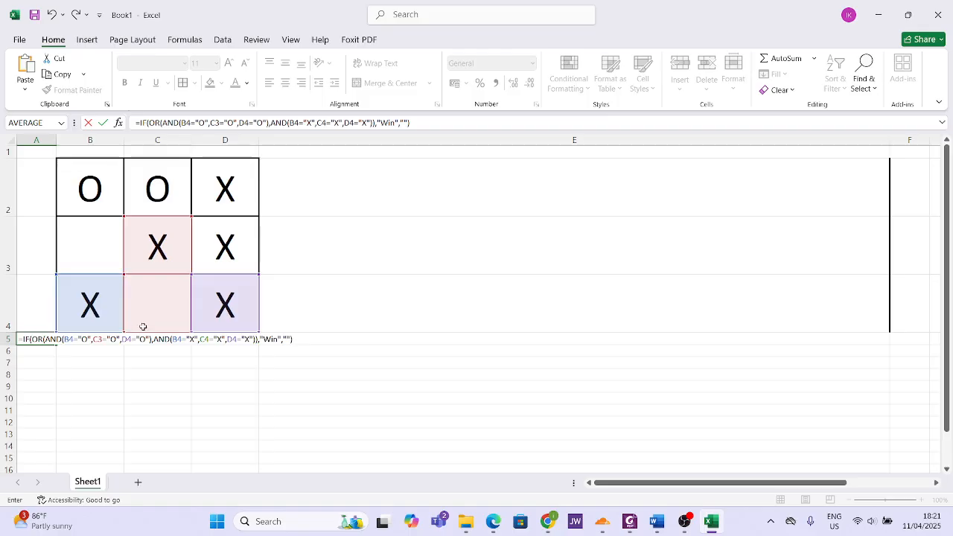
left_click_drag(146, 333, 152, 255)
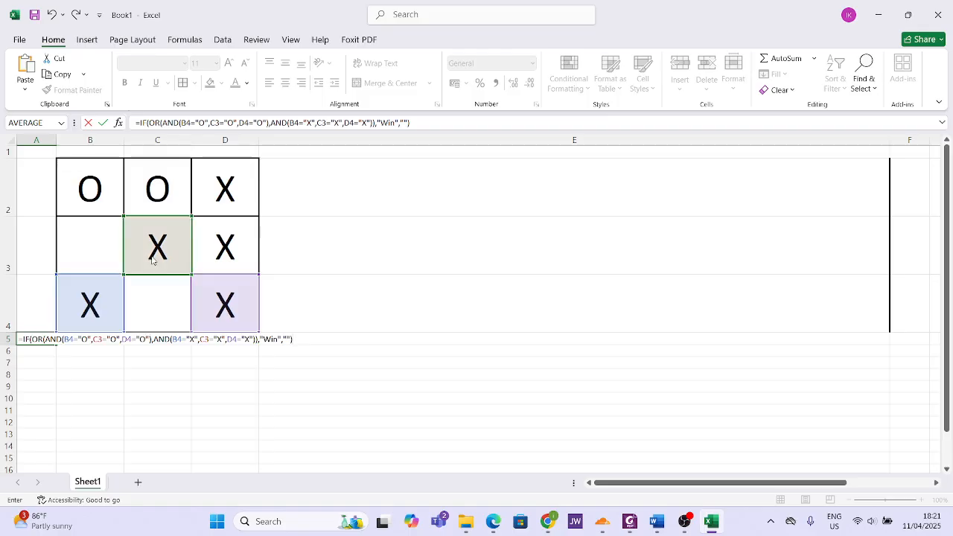
left_click(208, 290)
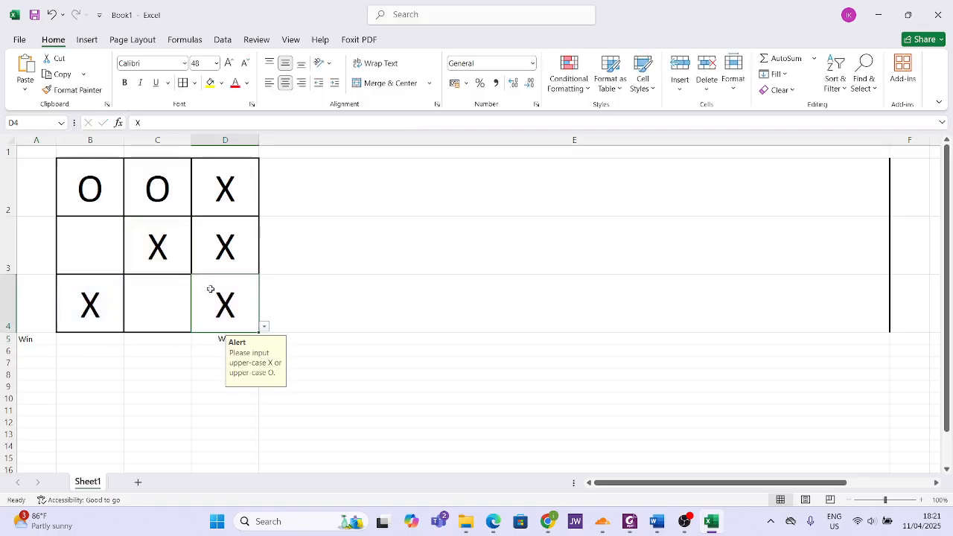
left_click(33, 337)
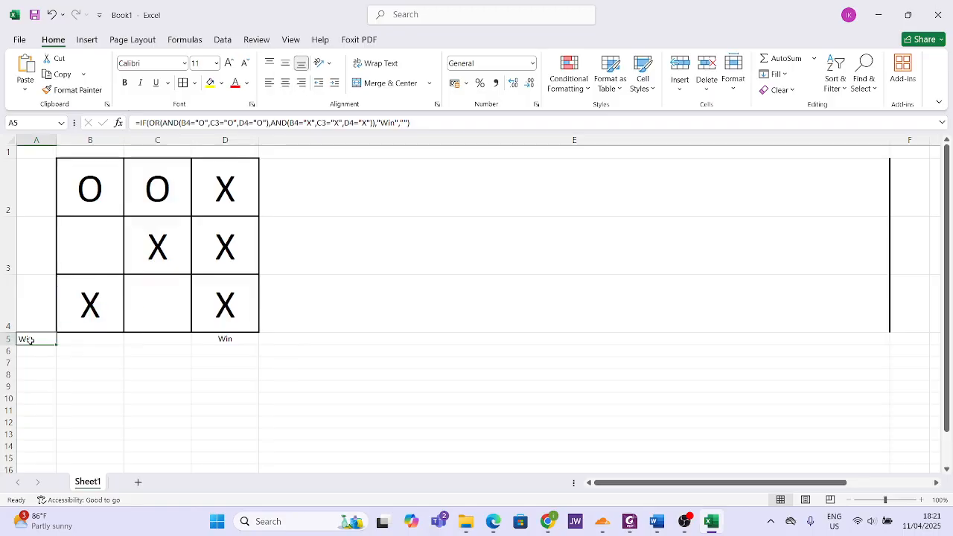
double_click(31, 339)
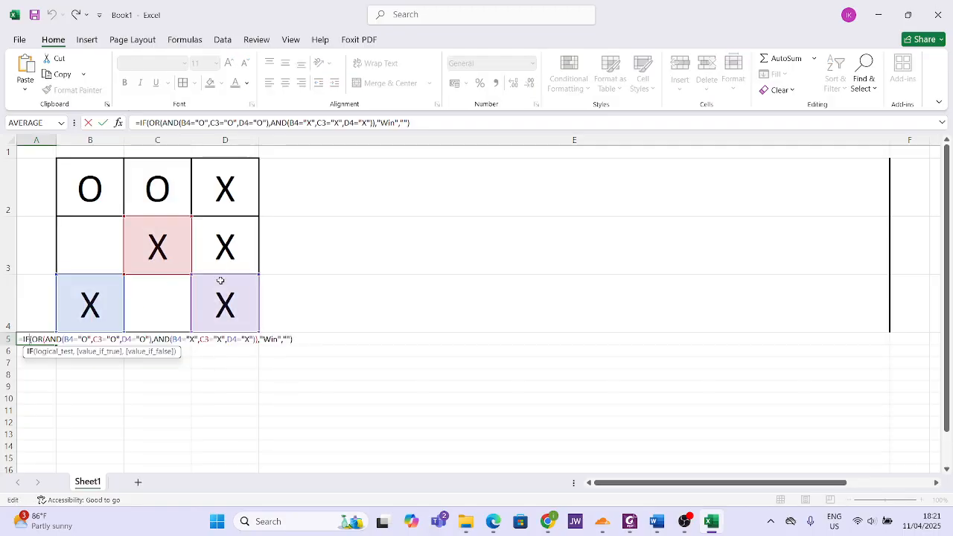
left_click_drag(224, 279, 227, 186)
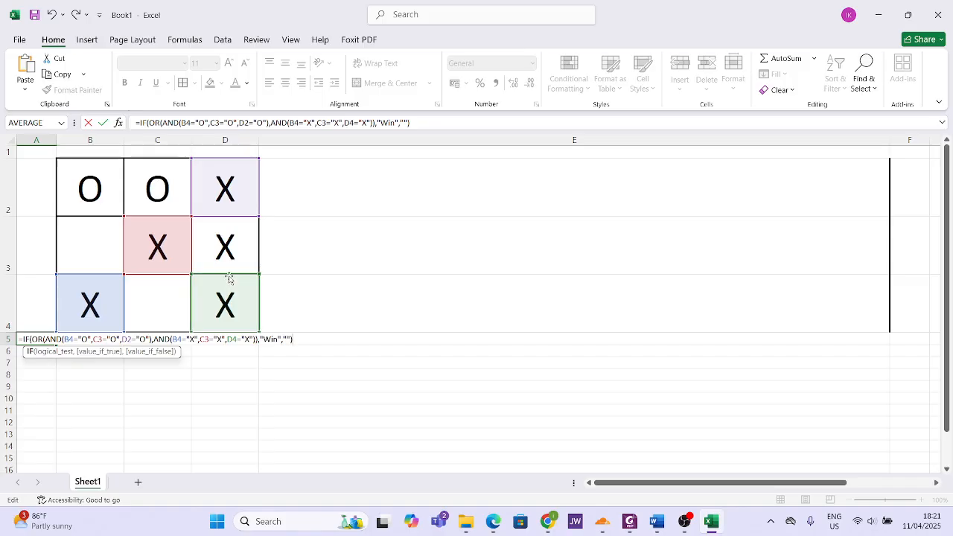
left_click_drag(228, 279, 222, 188)
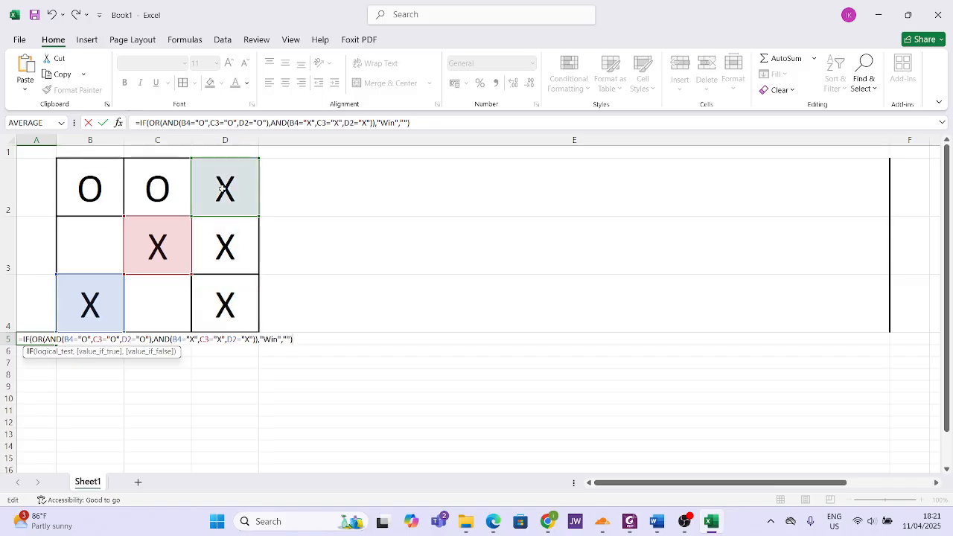
key("Return")
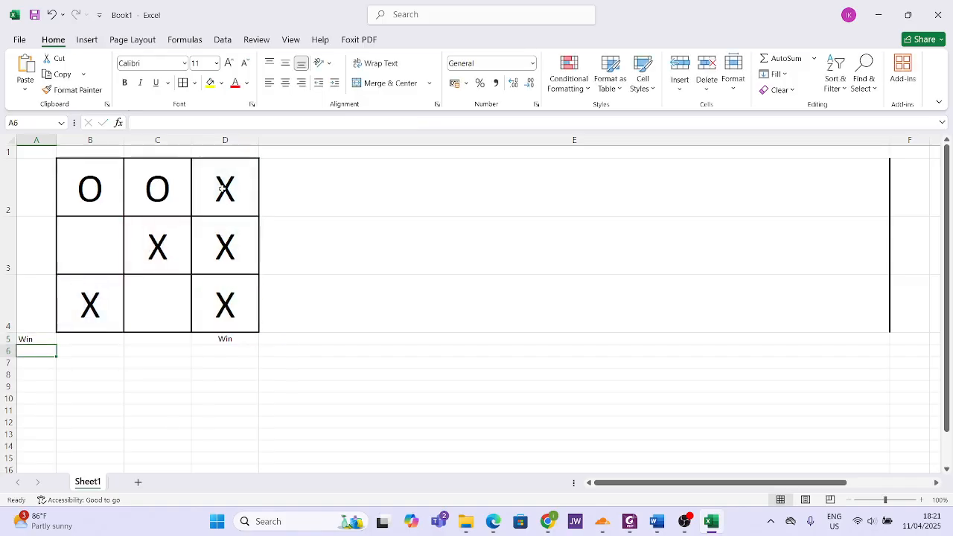
Step: Test the diagonal win formula in E5 by entering an upper-case X in B2
left_click(296, 341)
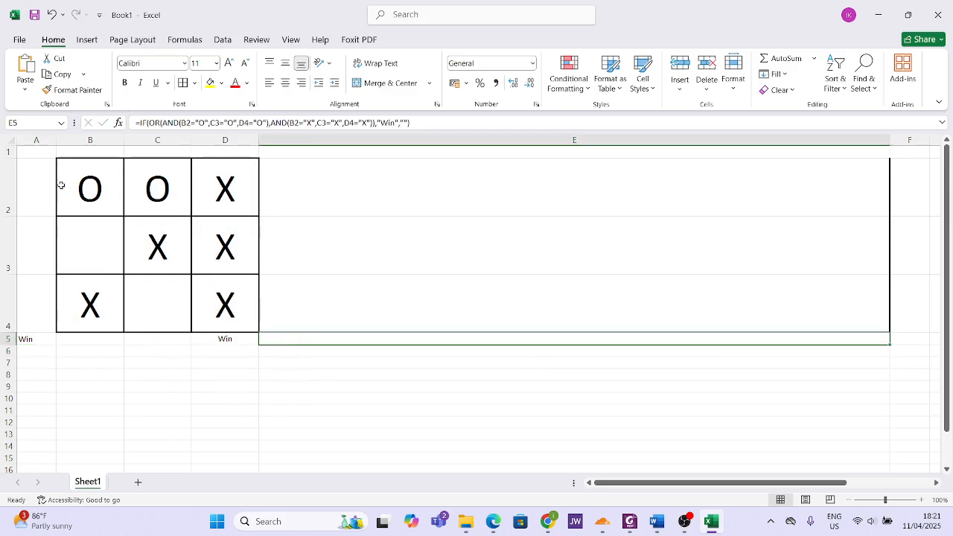
left_click(89, 195)
type("X")
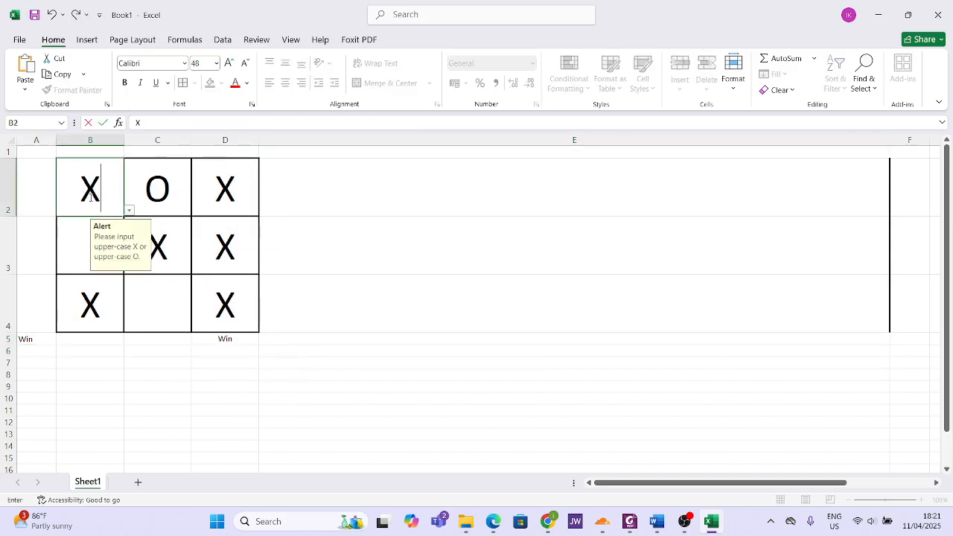
key("Return")
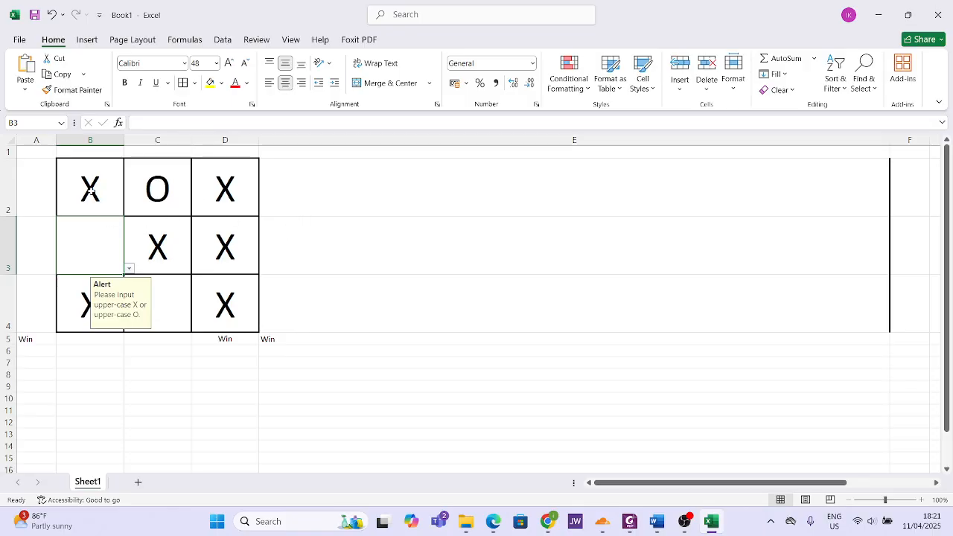
Step: Complete the grid's first row with an upper-case X in C2 and check the row's win formula in E2
left_click_drag(90, 189, 206, 196)
left_click_drag(218, 197, 219, 197)
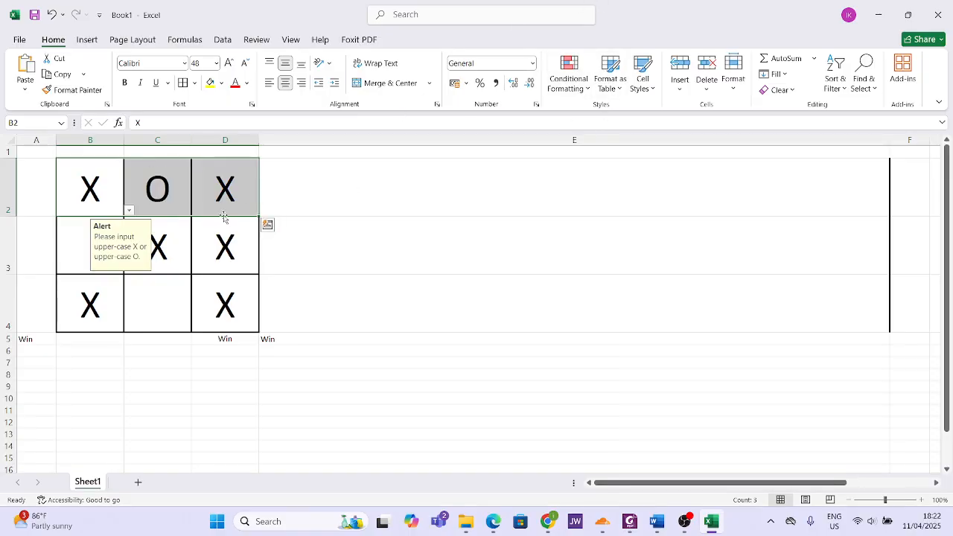
left_click(163, 191)
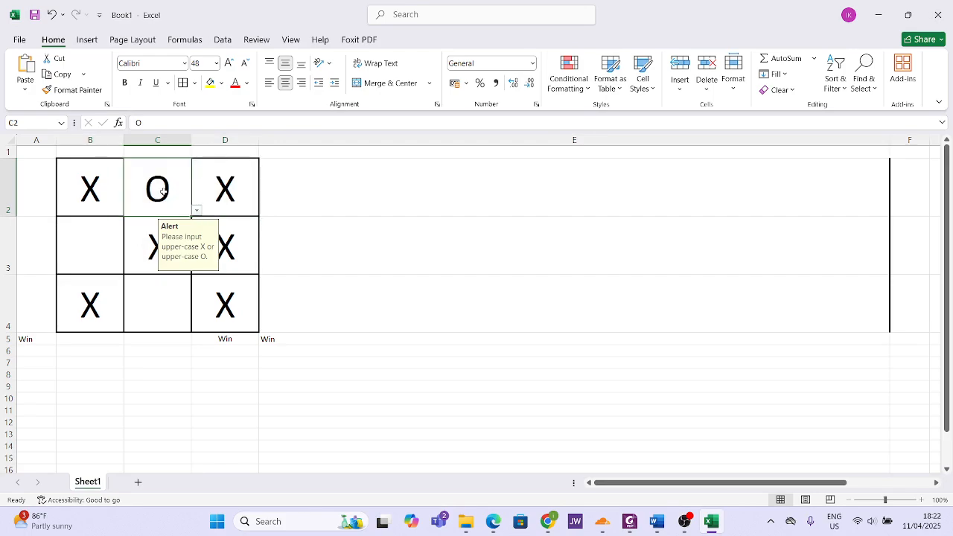
type("X")
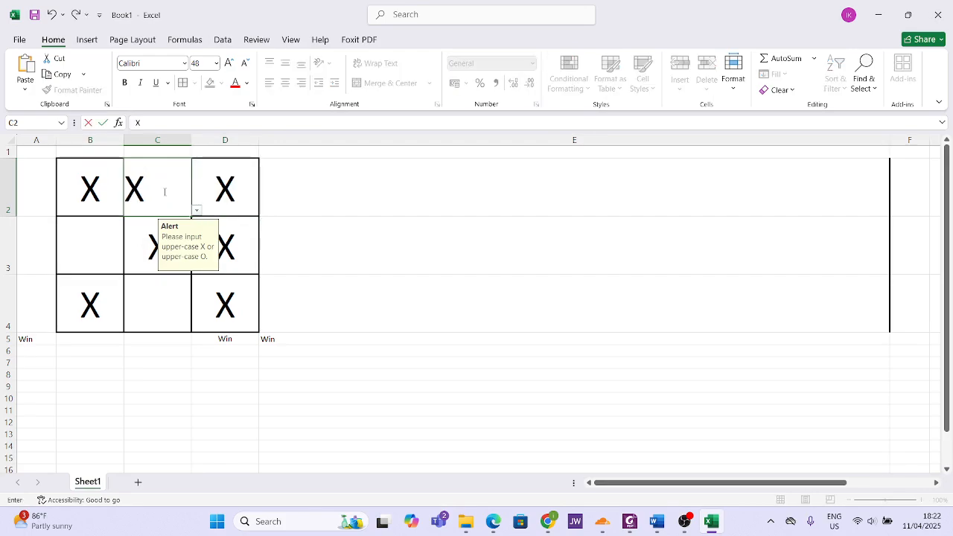
key("Return")
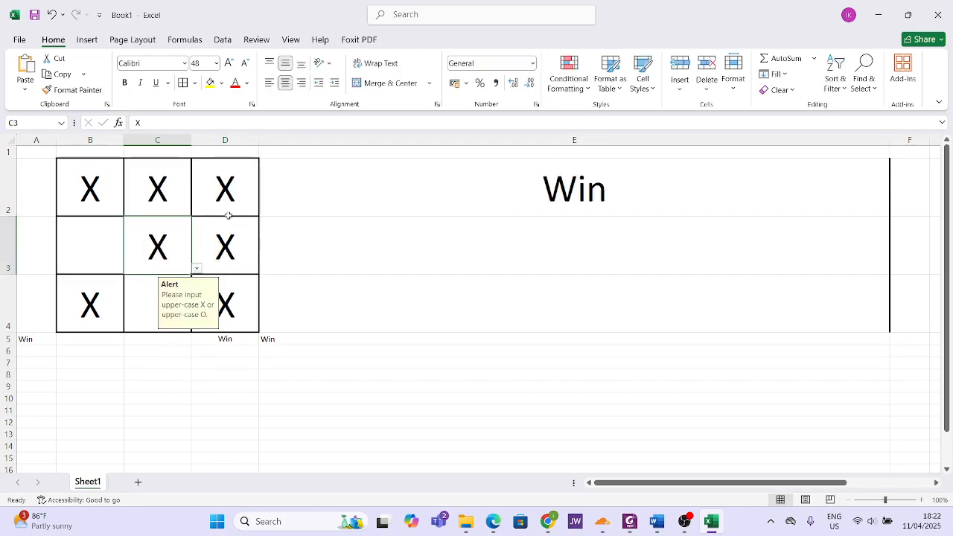
left_click_drag(109, 184, 218, 181)
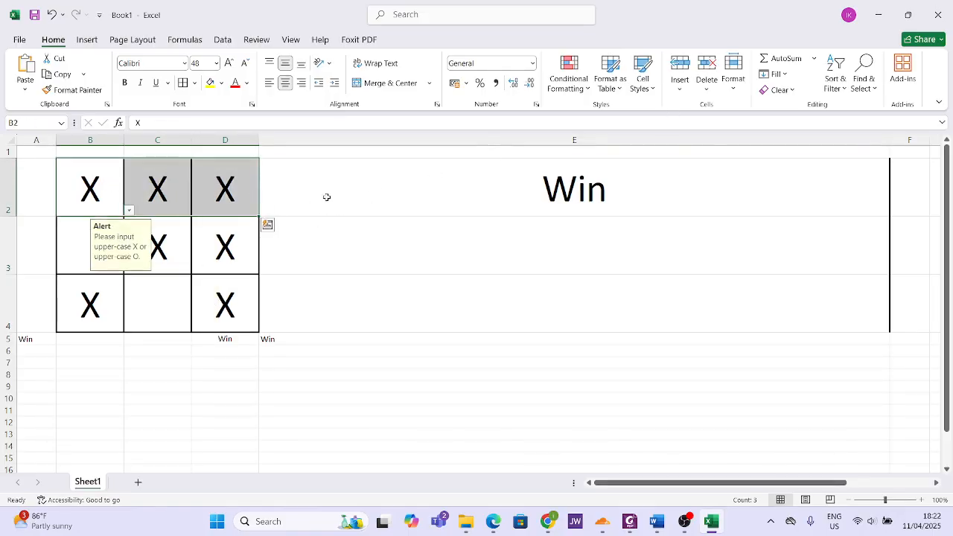
left_click(396, 179)
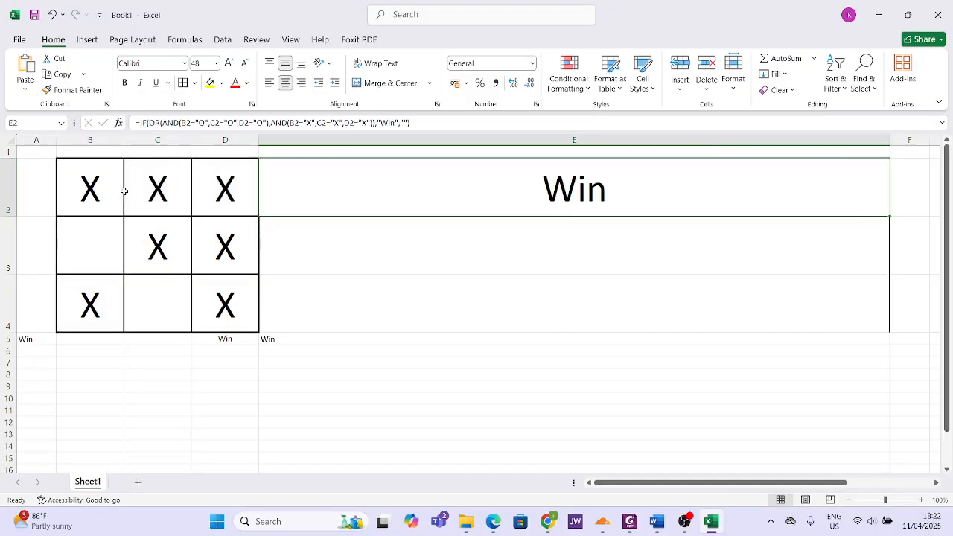
left_click_drag(88, 192, 203, 175)
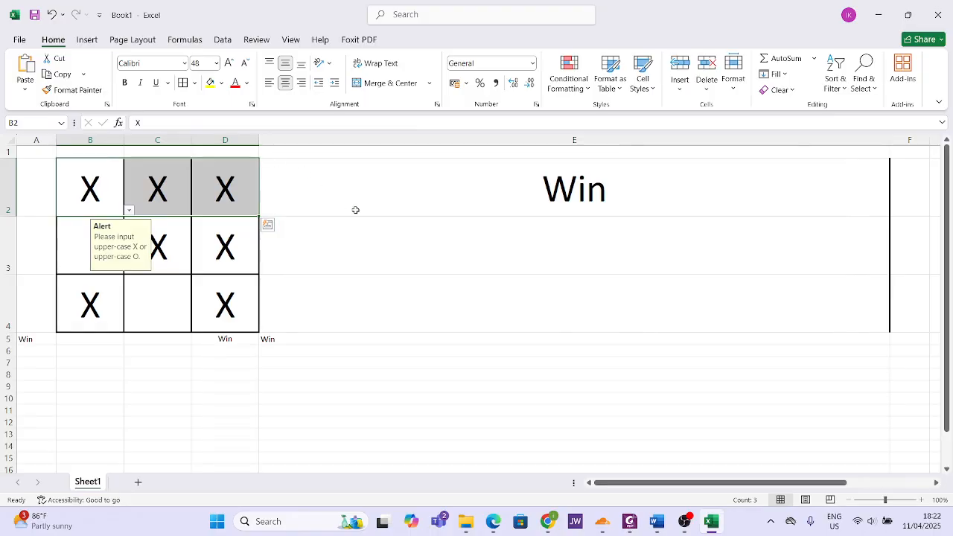
Step: Start a new conditional formatting rule for B2:D2 that uses a formula to determine which cells to format
left_click_drag(112, 198, 223, 207)
left_click(575, 87)
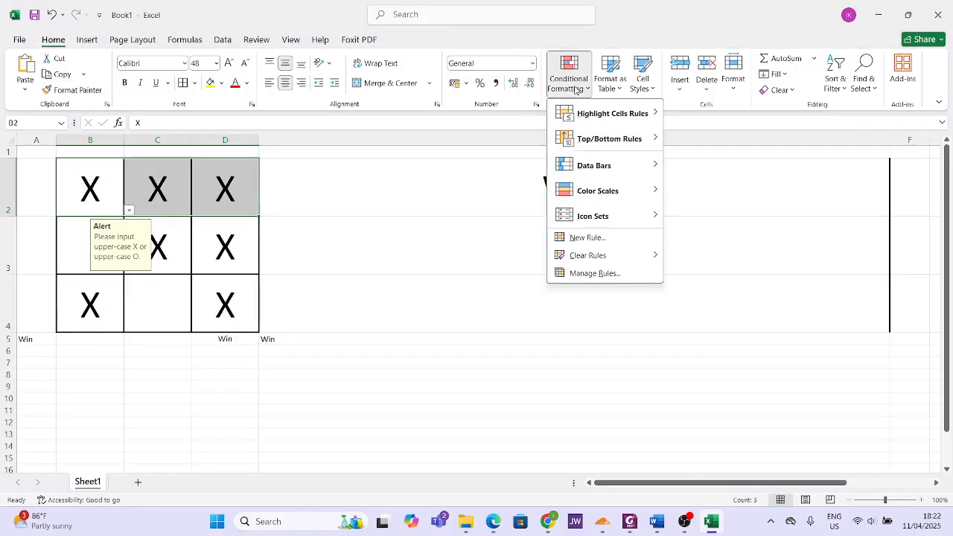
left_click(619, 275)
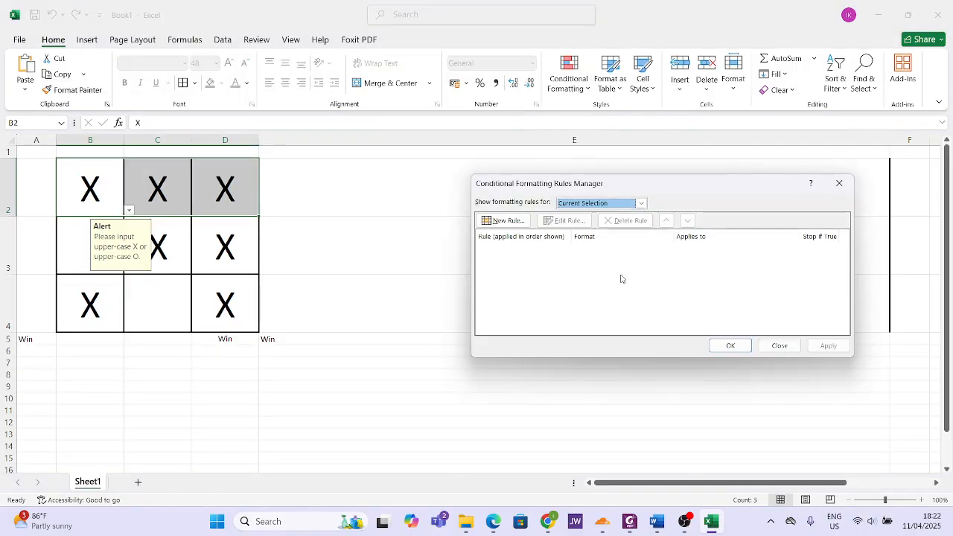
left_click(508, 221)
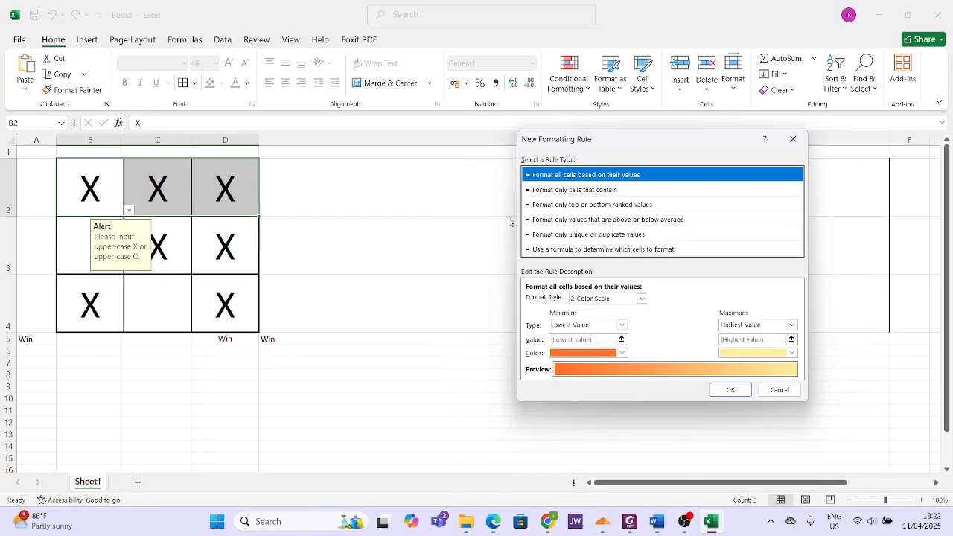
left_click(583, 251)
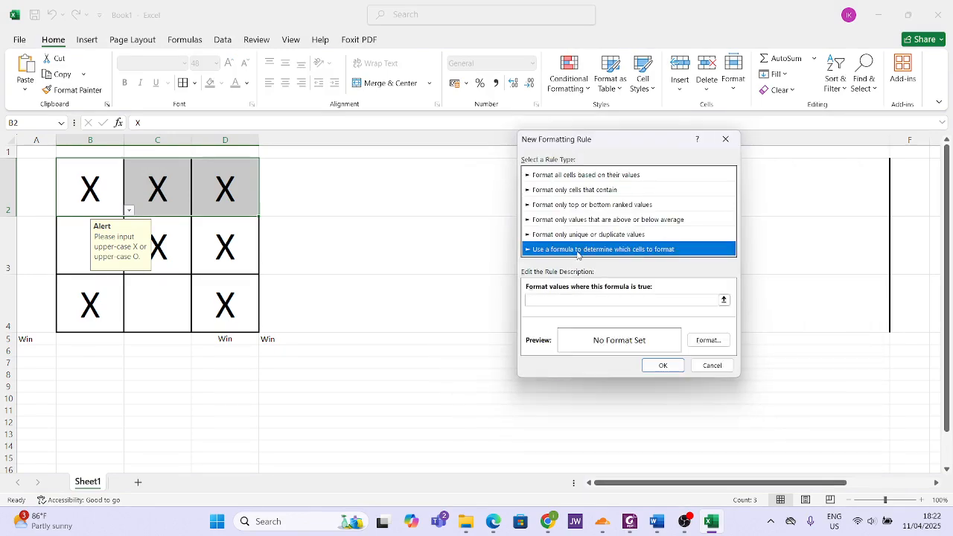
Step: Set the new rule's formula to =$E$2="Win" and save the rule without a format
left_click(554, 300)
left_click(555, 300)
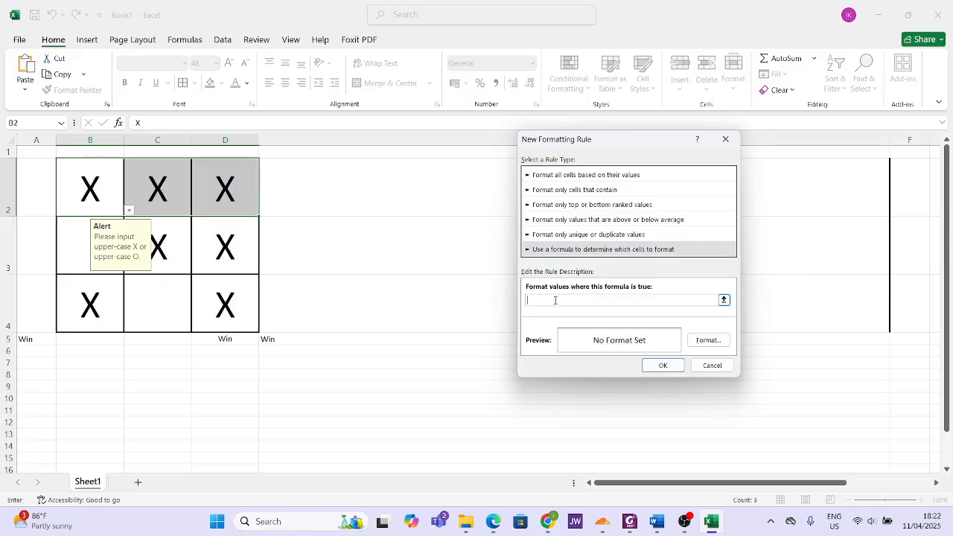
type("=")
left_click(462, 199)
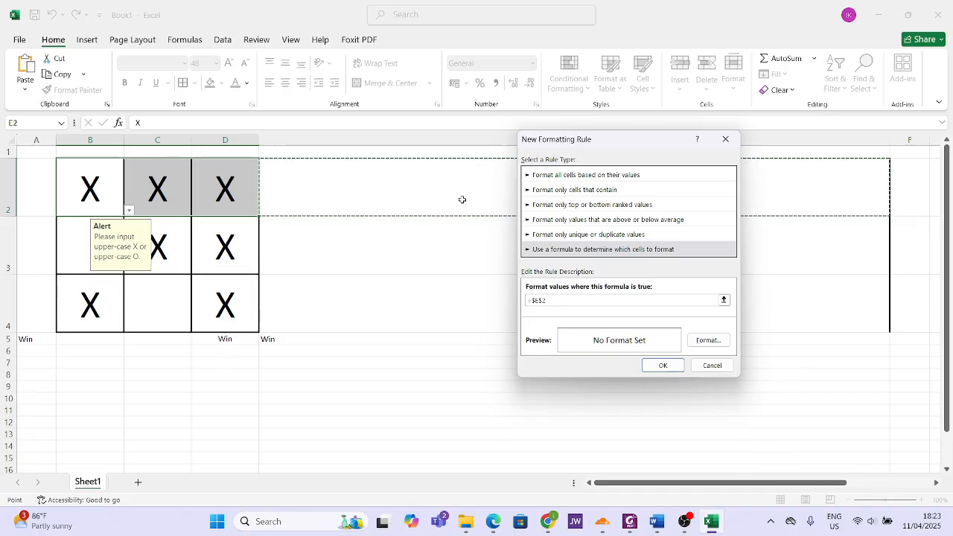
type("=\"W")
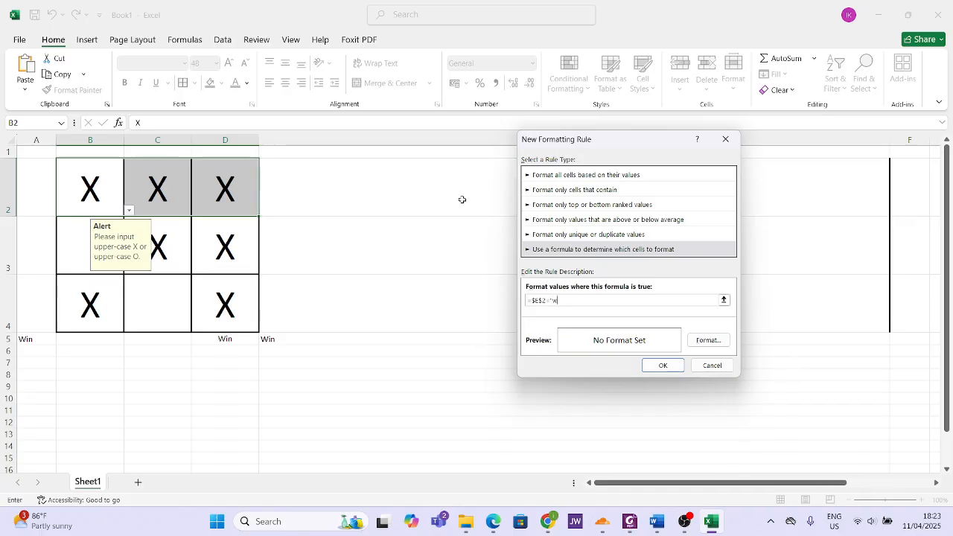
type("in")
type("in")
left_click_drag(599, 298, 525, 300)
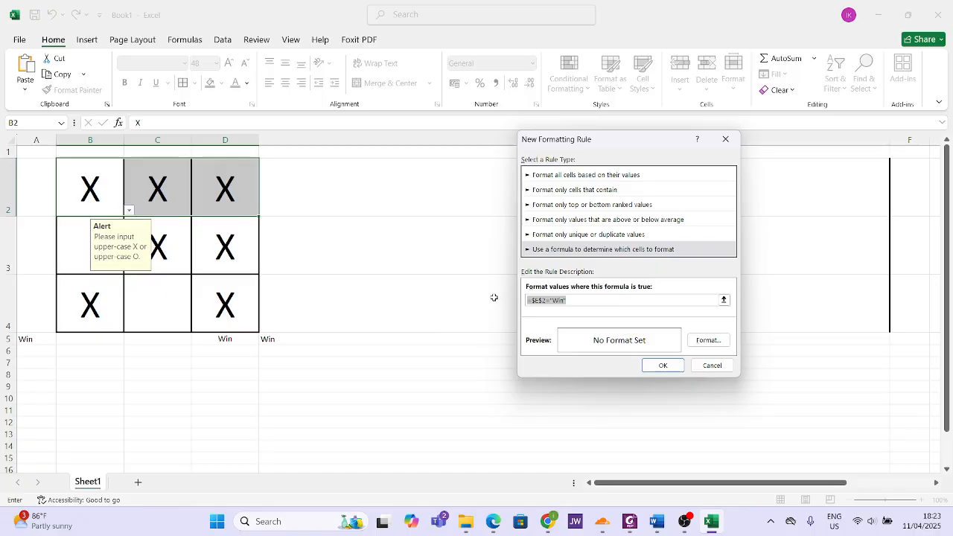
left_click(668, 365)
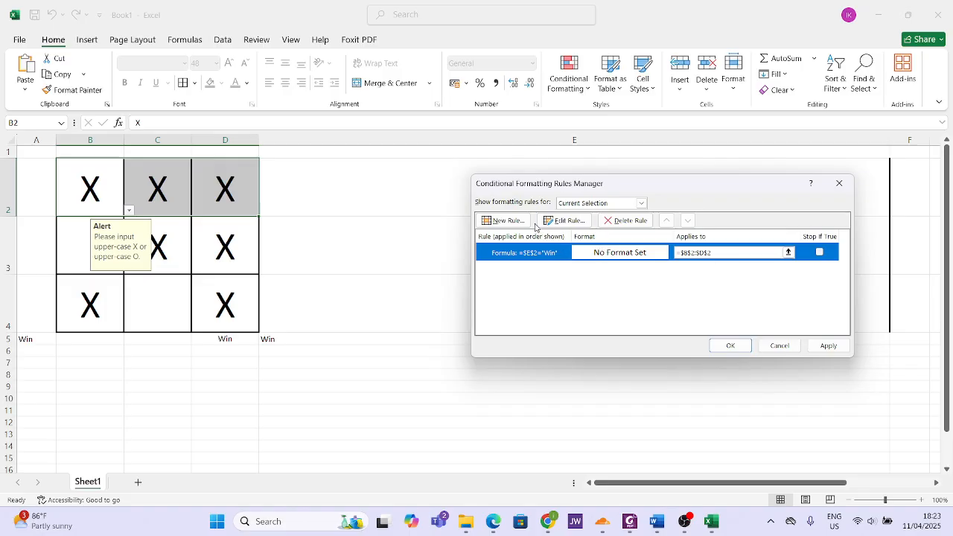
Step: Edit the =$E$2="Win" rule to use a dark green fill and apply it to B2:D2
left_click(563, 220)
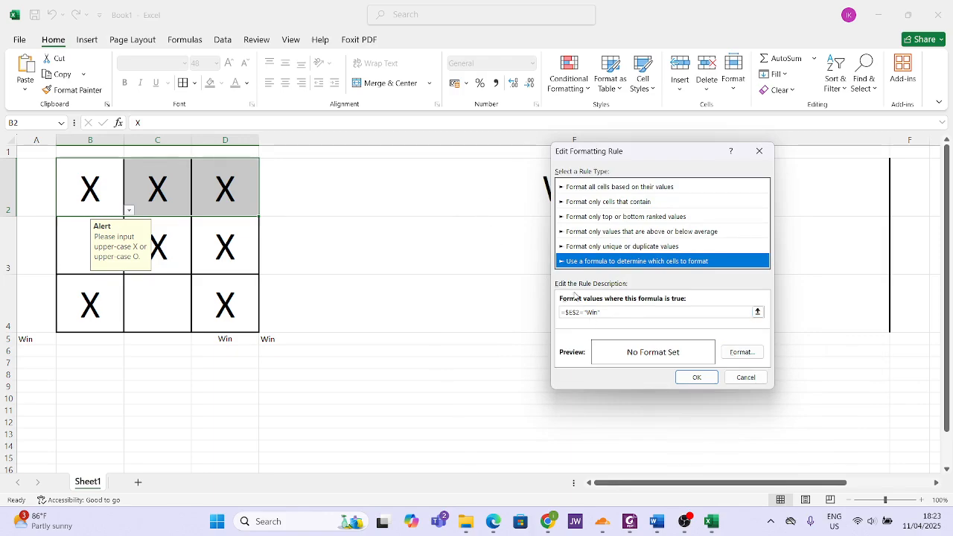
left_click(752, 354)
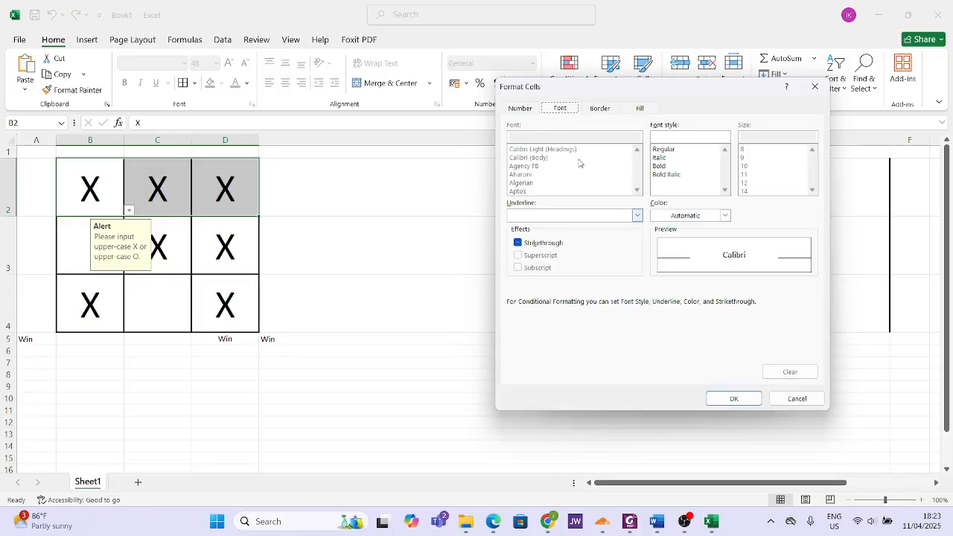
left_click(639, 108)
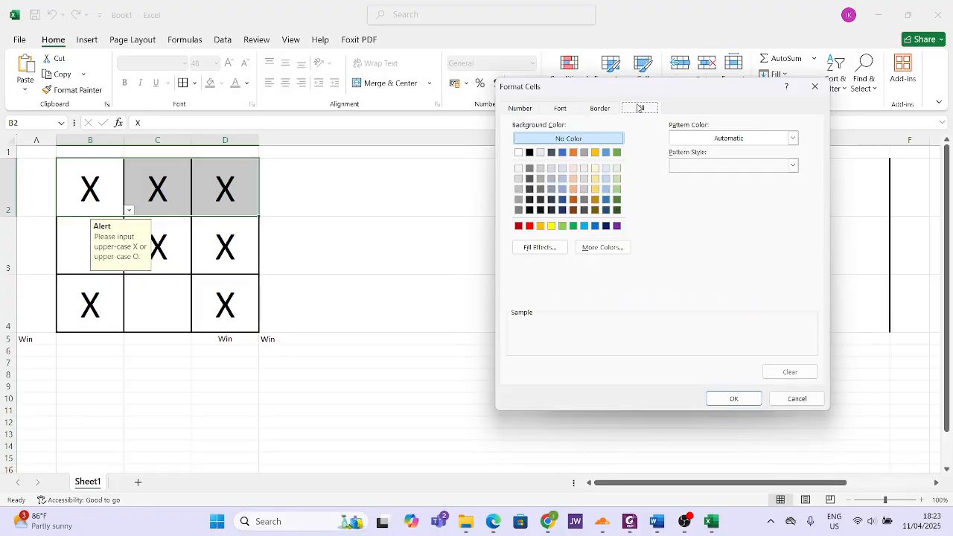
left_click(617, 201)
left_click(755, 398)
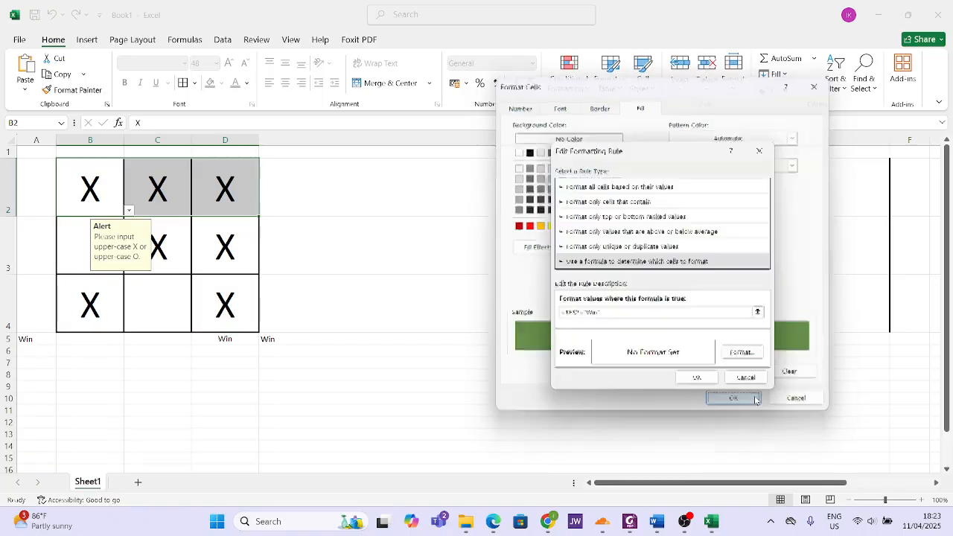
left_click(713, 376)
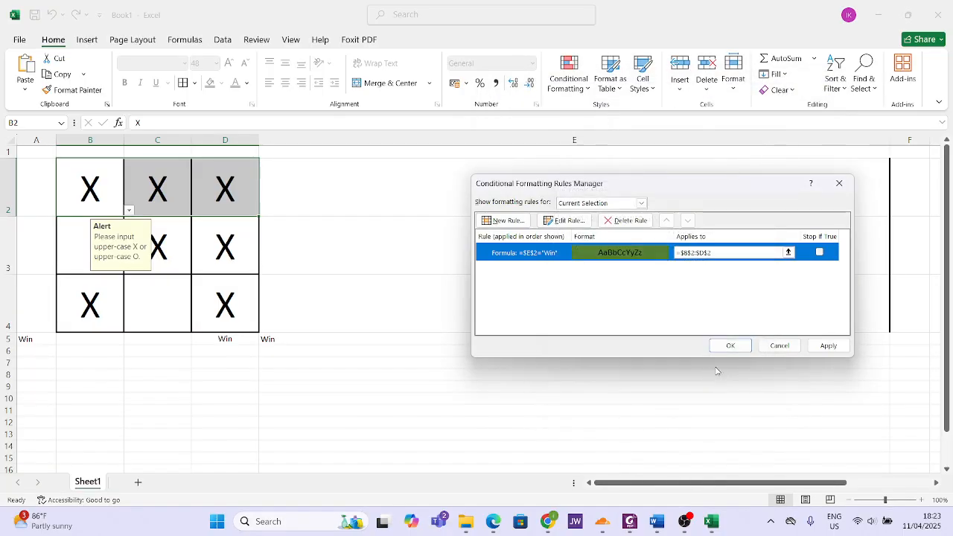
left_click(826, 346)
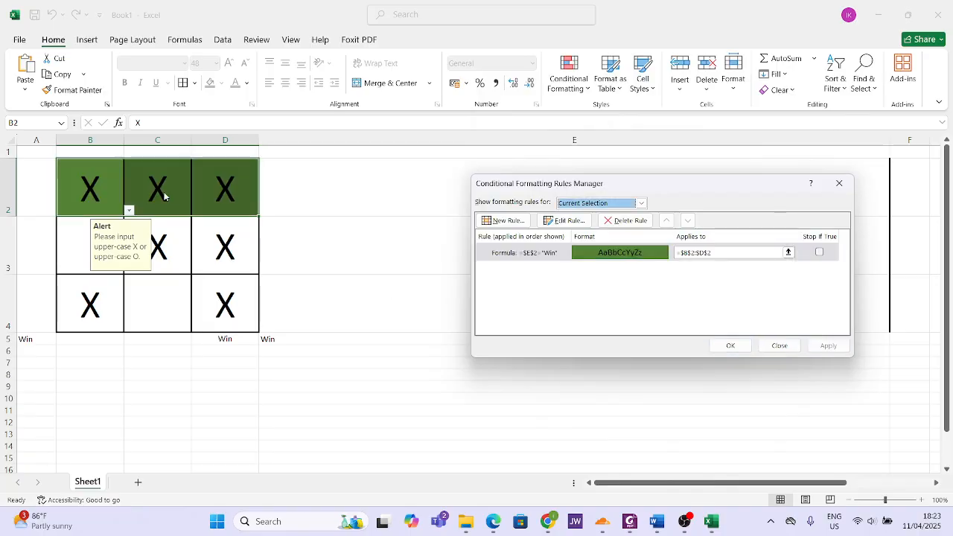
Step: Review the question 4 formatting requirement and the example games in the exam paper PDF, and return to the Excel workbook
key("alt+Tab")
key("alt+Tab")
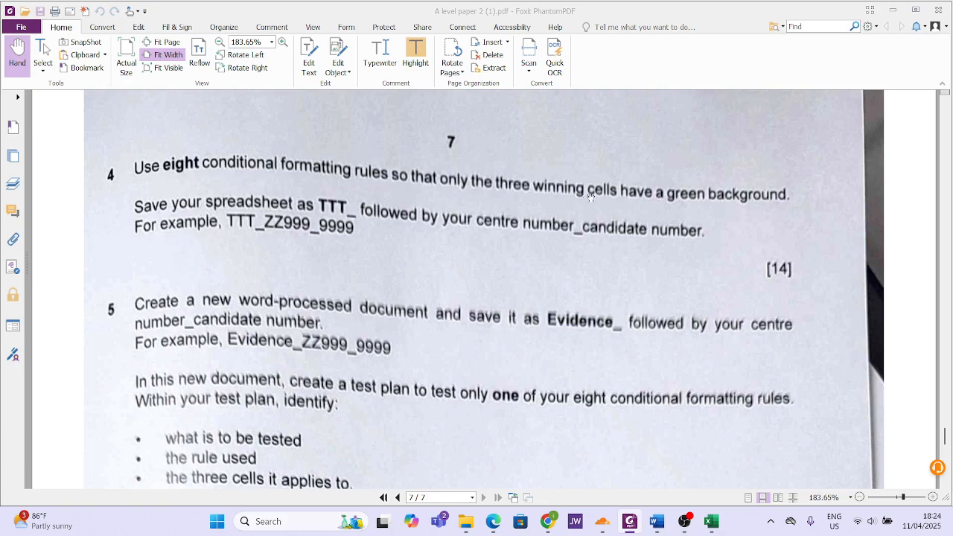
scroll(746, 219, "up", 15)
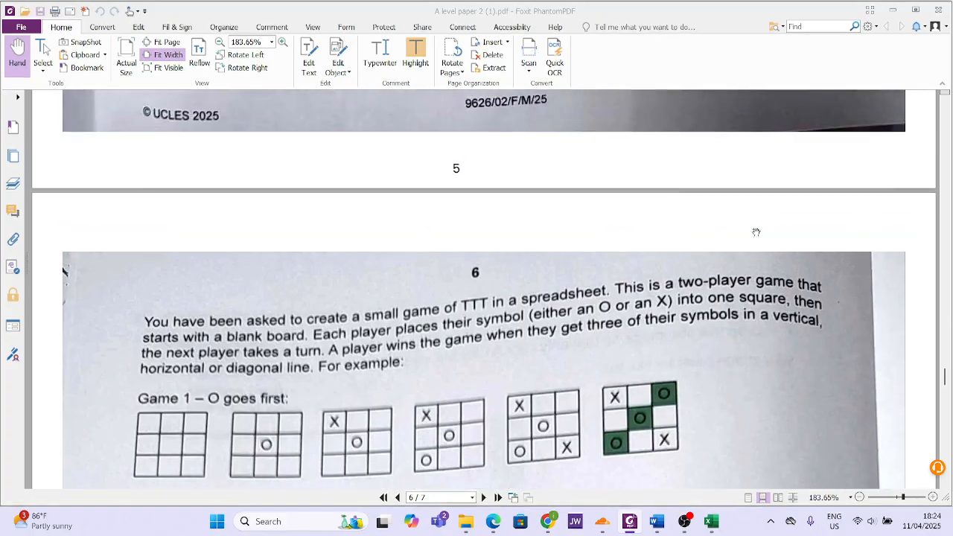
scroll(755, 232, "down", 3)
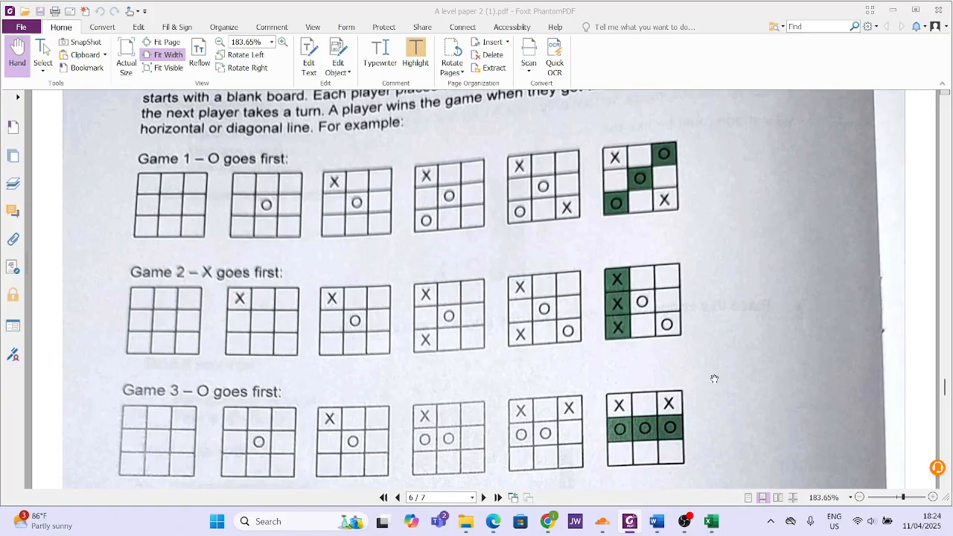
key("alt+Tab")
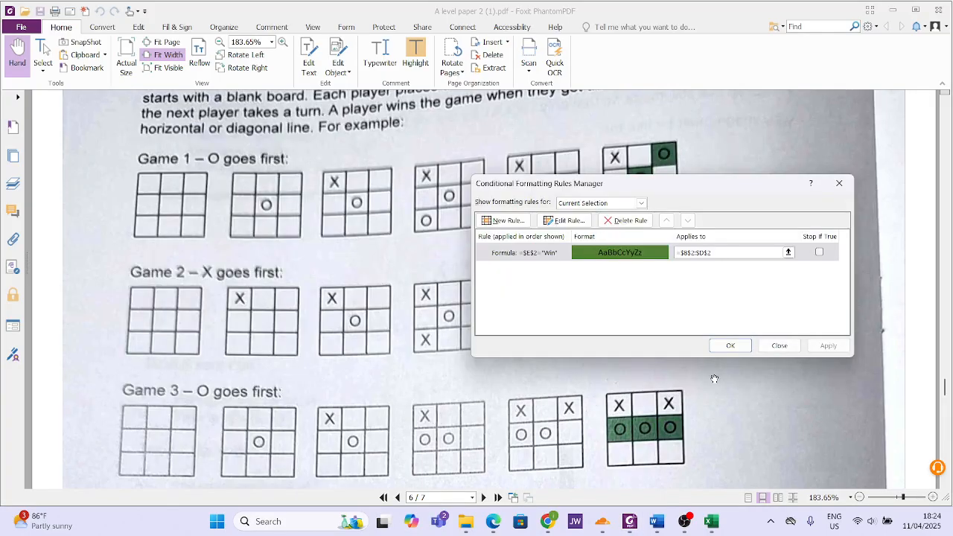
key("alt+Tab")
key("alt+Tab")
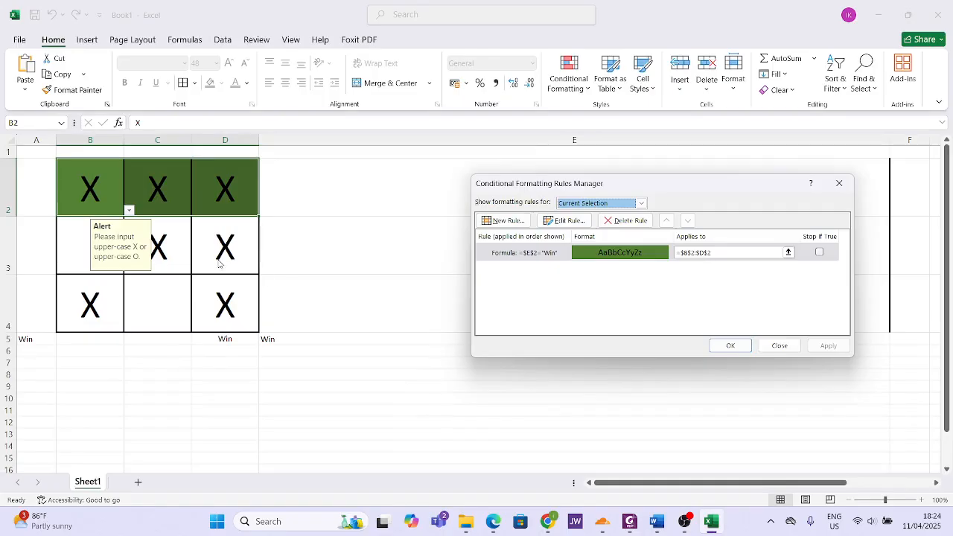
Step: Accept the first row's conditional formatting rule and replace all three entries in B2:D2 with an upper-case O to test it
left_click(736, 346)
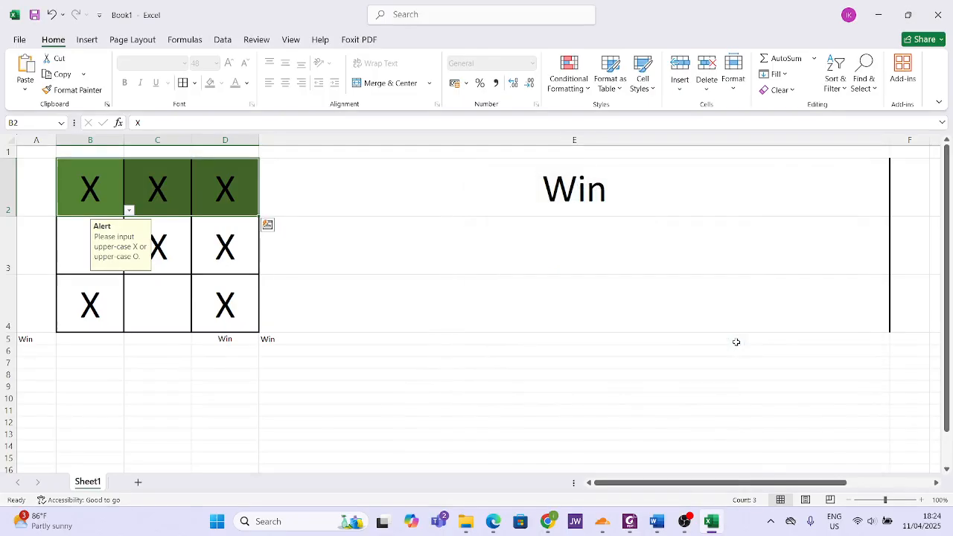
left_click(170, 189)
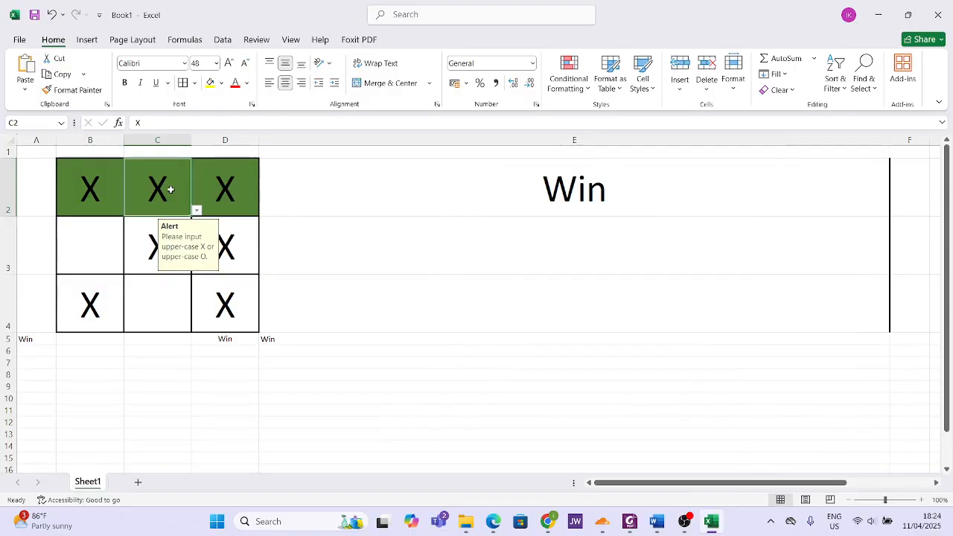
type("o")
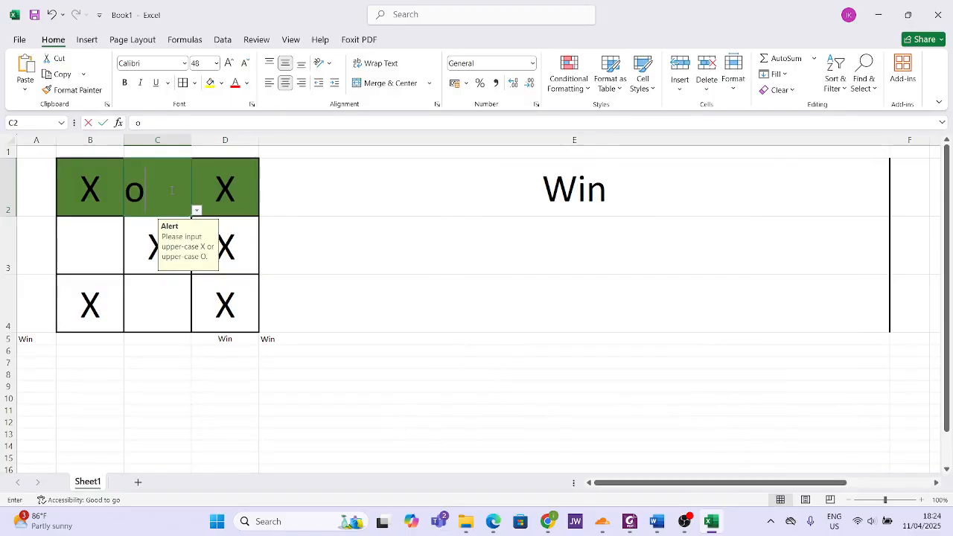
key("BackSpace")
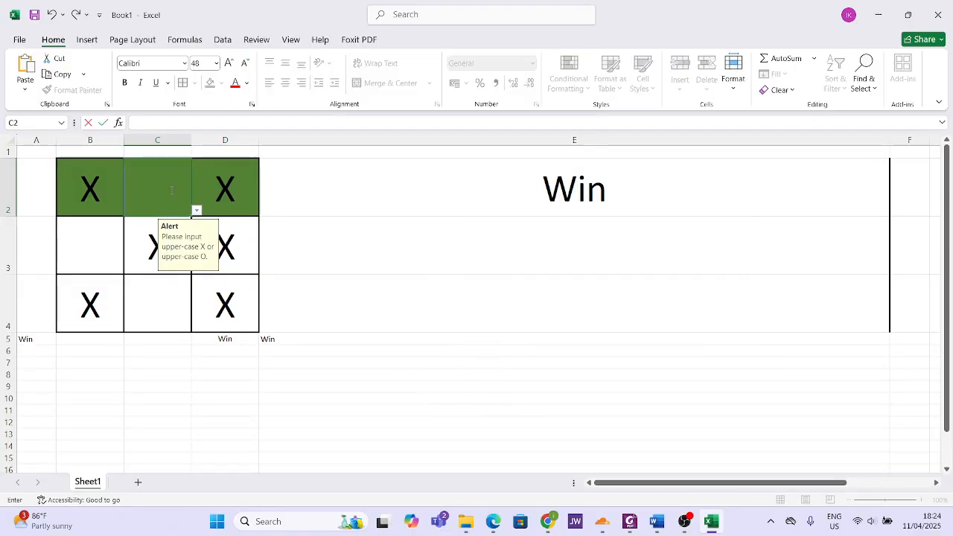
type("O")
key("Return")
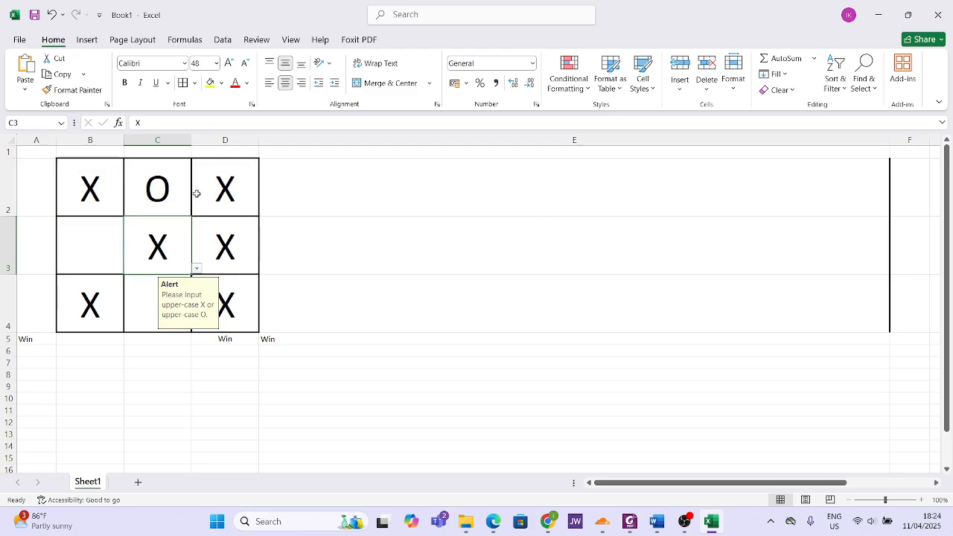
left_click(79, 195)
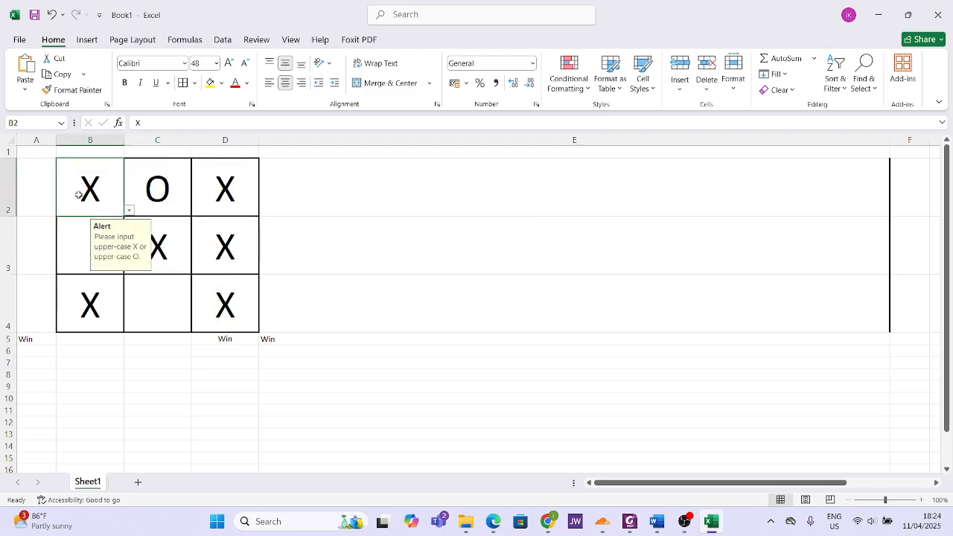
type("O")
left_click(199, 193)
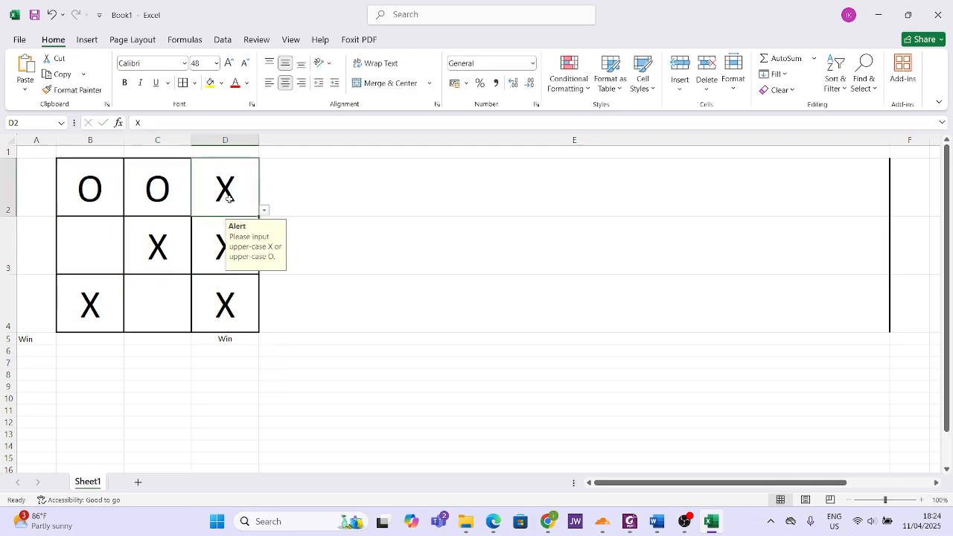
type("O")
key("Return")
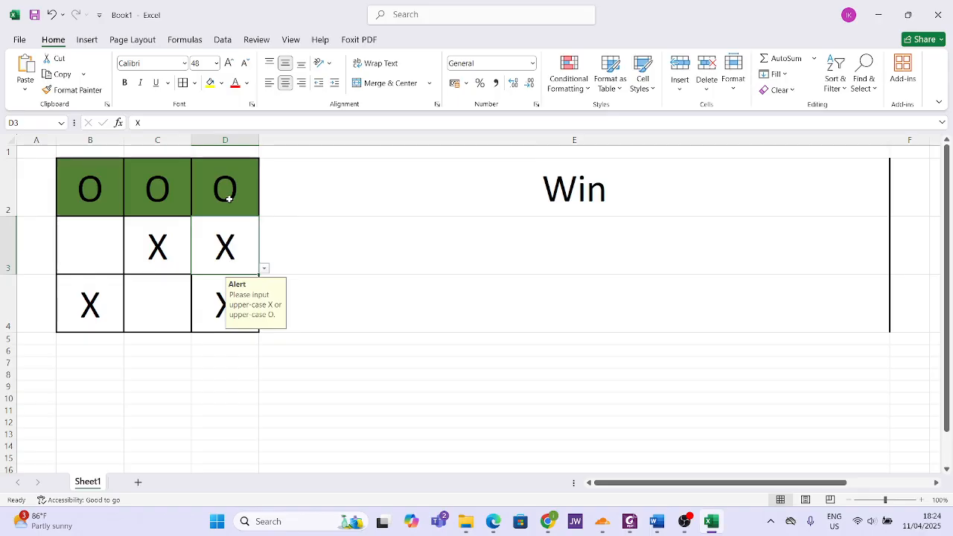
Step: Examine the win formulas for the rows in E2:E4, the columns in B5:D5 and the diagonals in A5 and E5
left_click(408, 200)
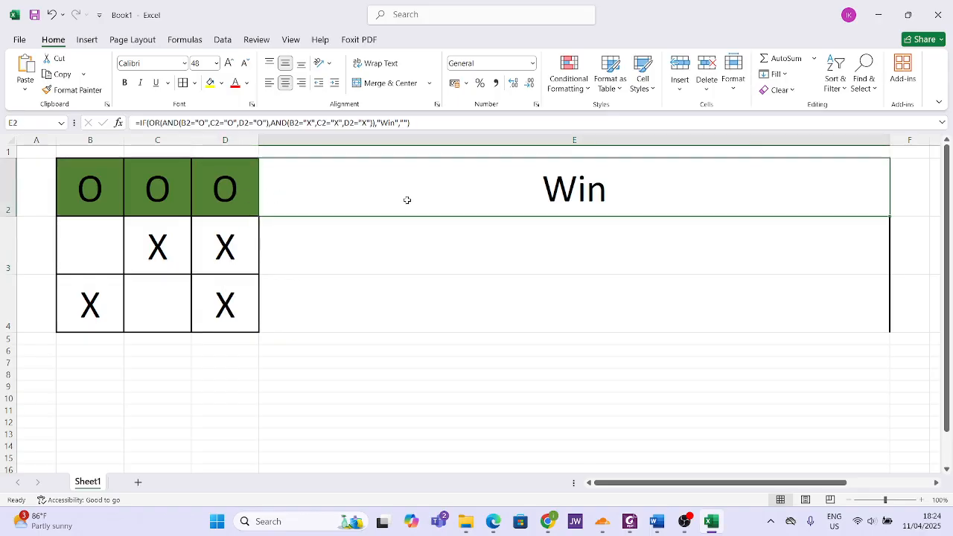
left_click(371, 248)
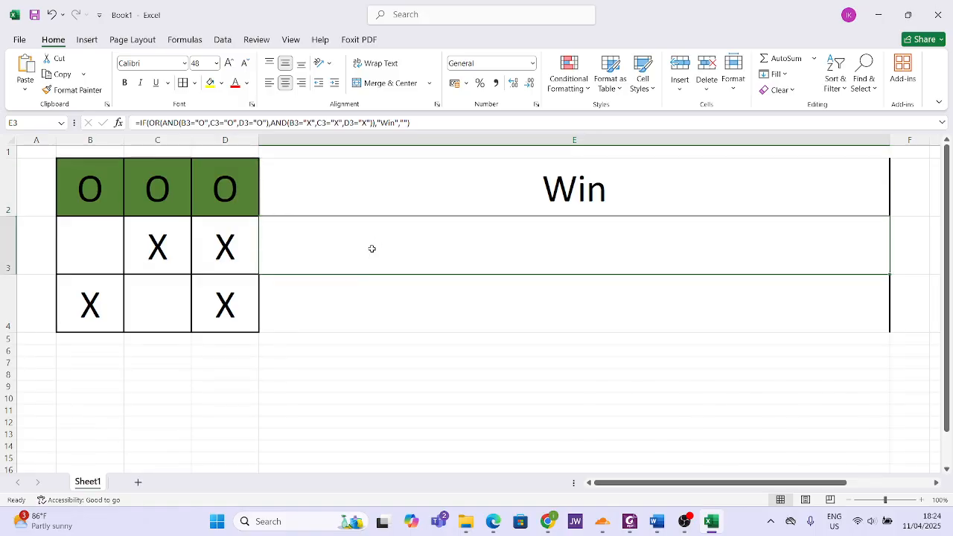
left_click(347, 304)
left_click(244, 335)
left_click(166, 335)
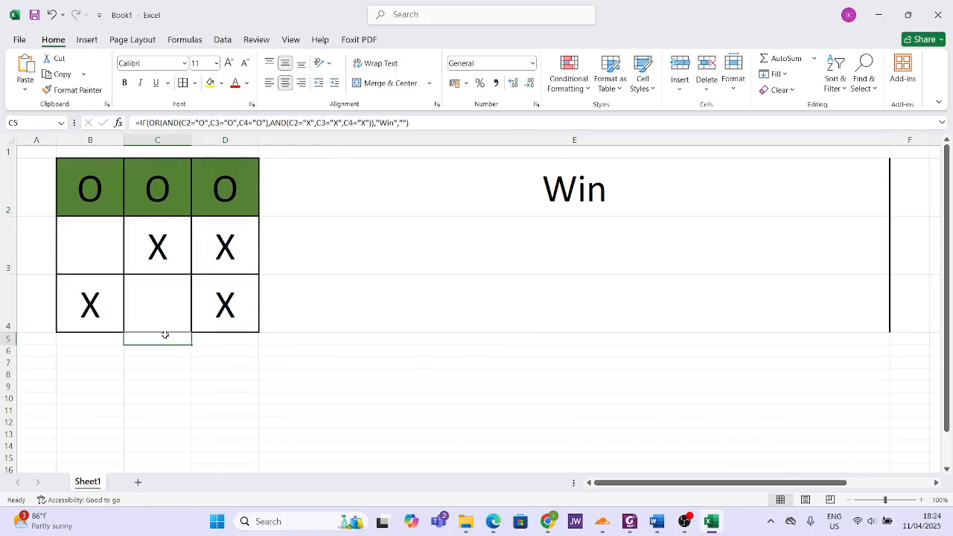
left_click(102, 340)
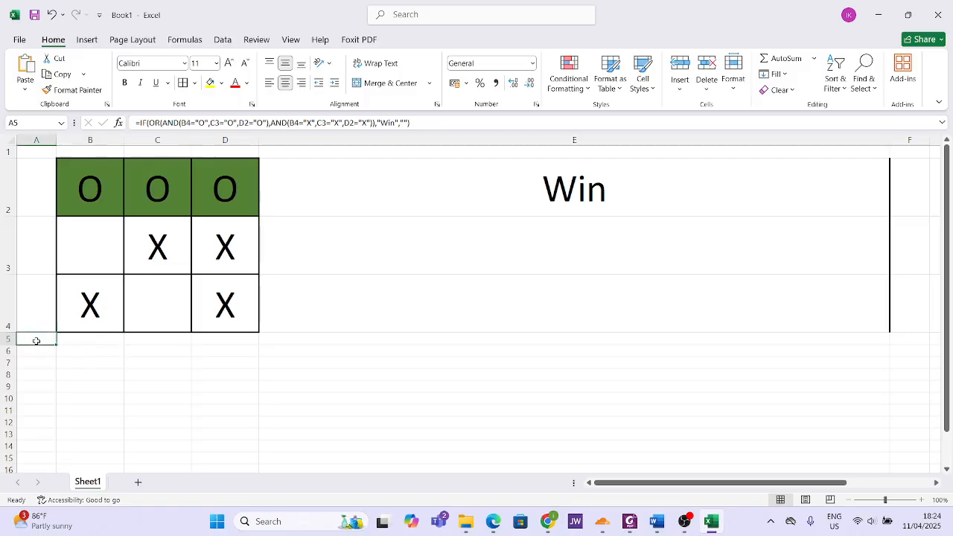
left_click_drag(35, 338, 274, 341)
left_click(275, 341)
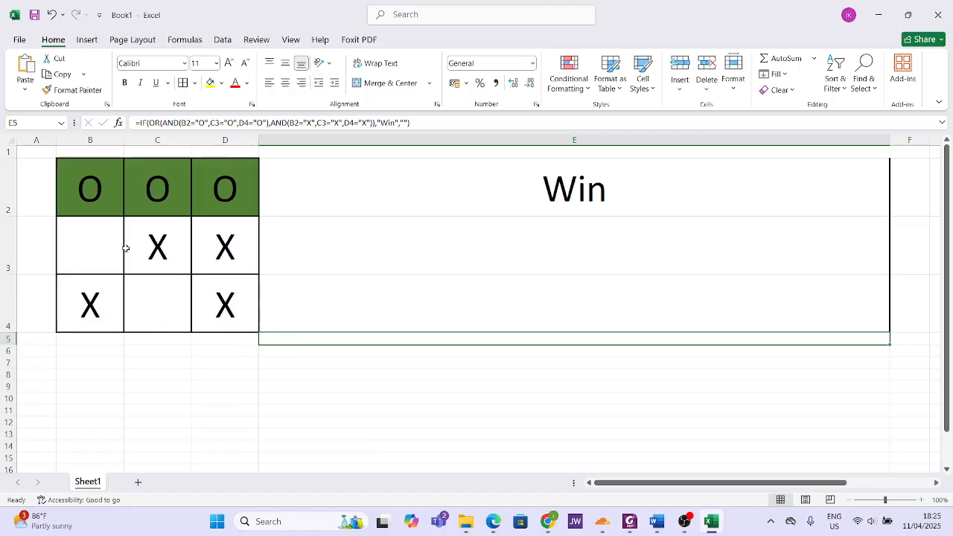
Step: Start a new conditional formatting rule for B3:D3 that uses a formula to determine which cells to format
left_click_drag(113, 247, 221, 255)
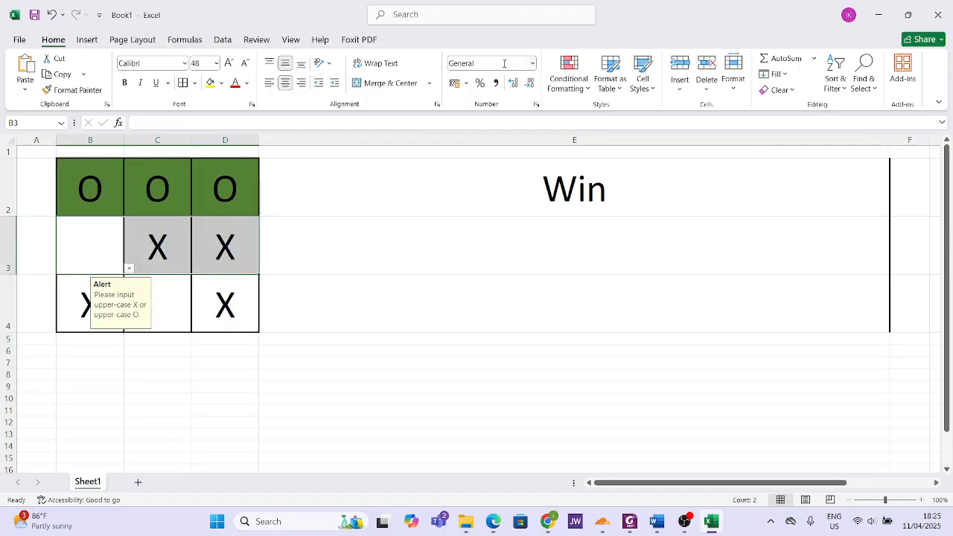
left_click(568, 74)
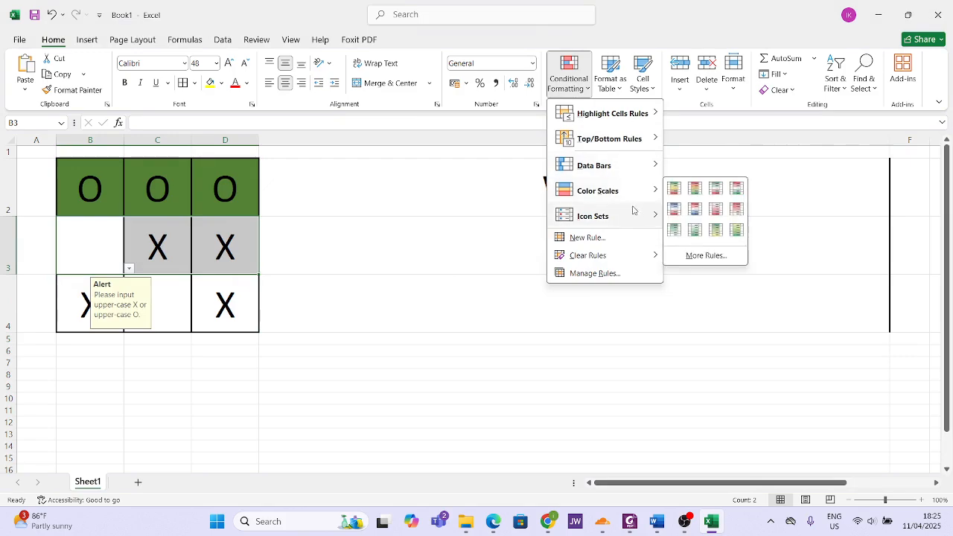
mouse_move(649, 169)
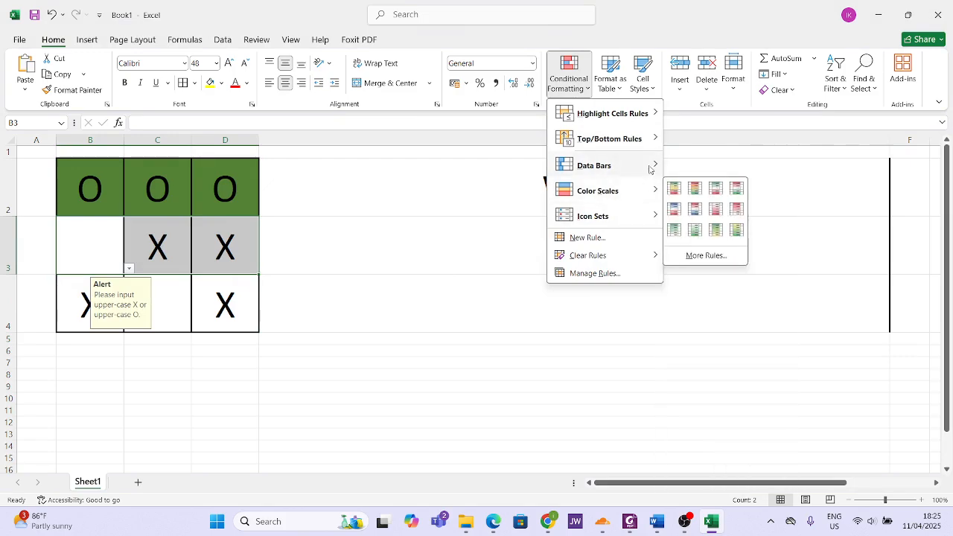
left_click(607, 274)
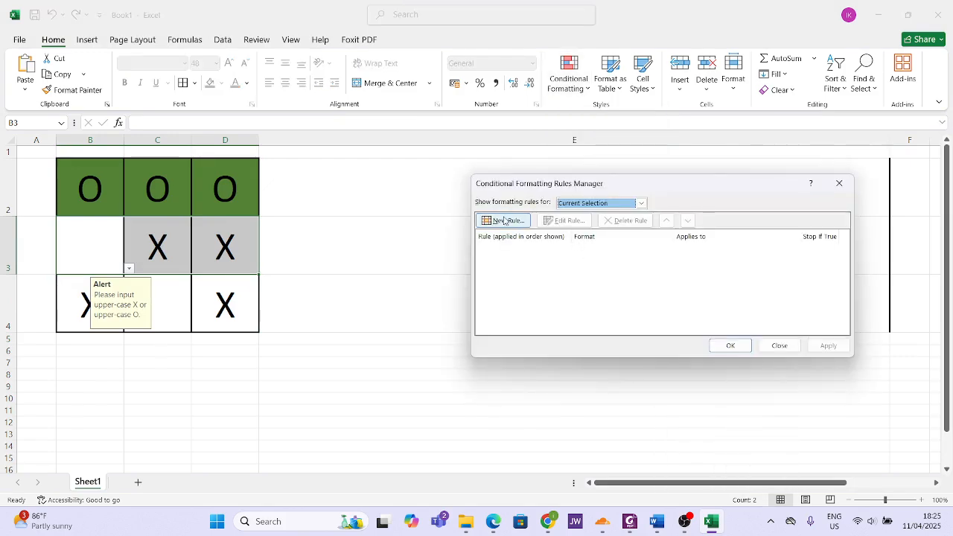
left_click(506, 220)
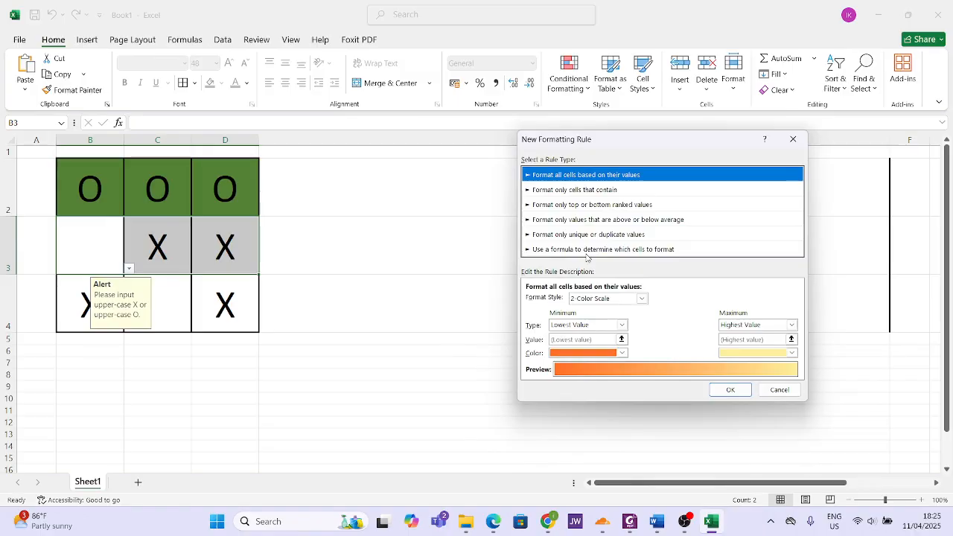
left_click(586, 251)
left_click(593, 300)
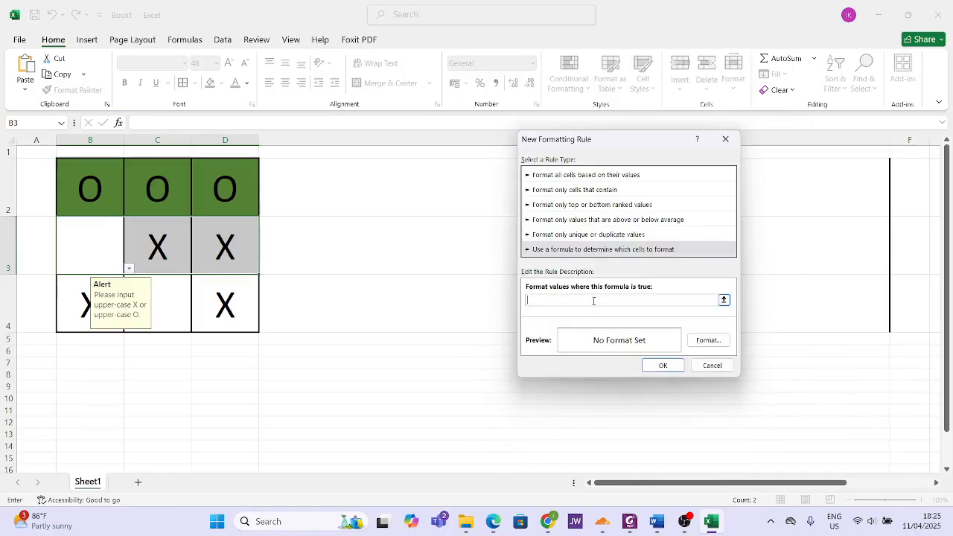
Step: Set the second row's rule formula to =$E$3="Win" with a dark green fill, and apply the rule to B3:D3
type("=$E$2=\"Win\"")
key("BackSpace")
type("3")
left_click(705, 340)
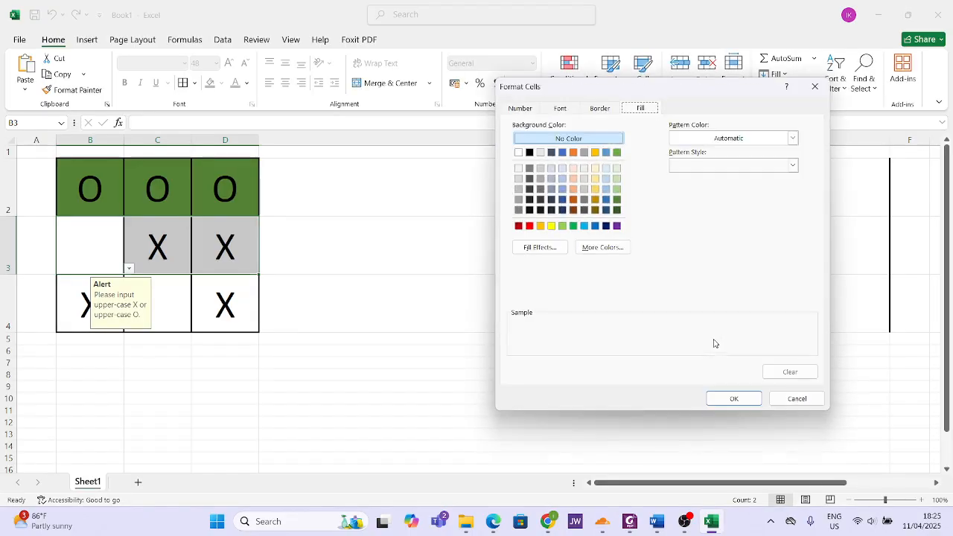
left_click(619, 202)
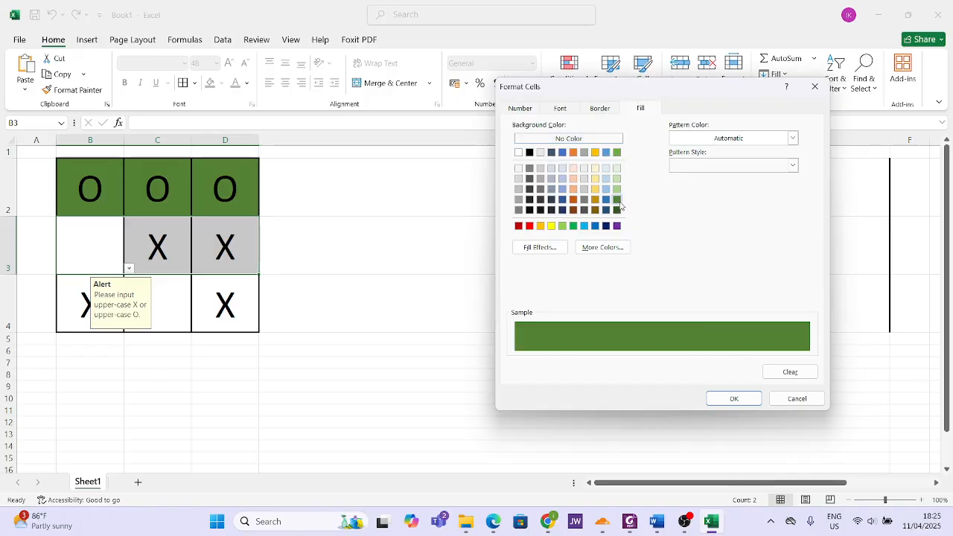
left_click(733, 399)
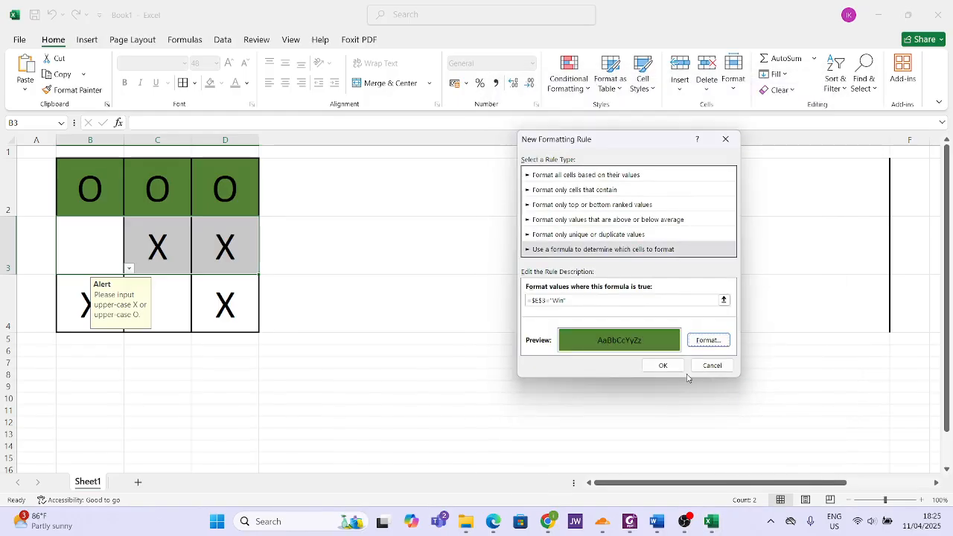
left_click(662, 366)
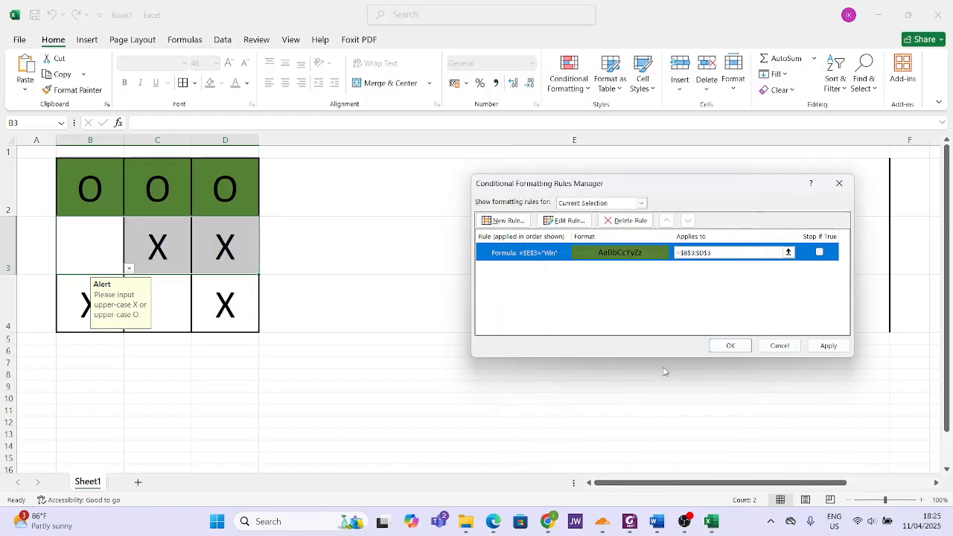
left_click(830, 346)
left_click(729, 346)
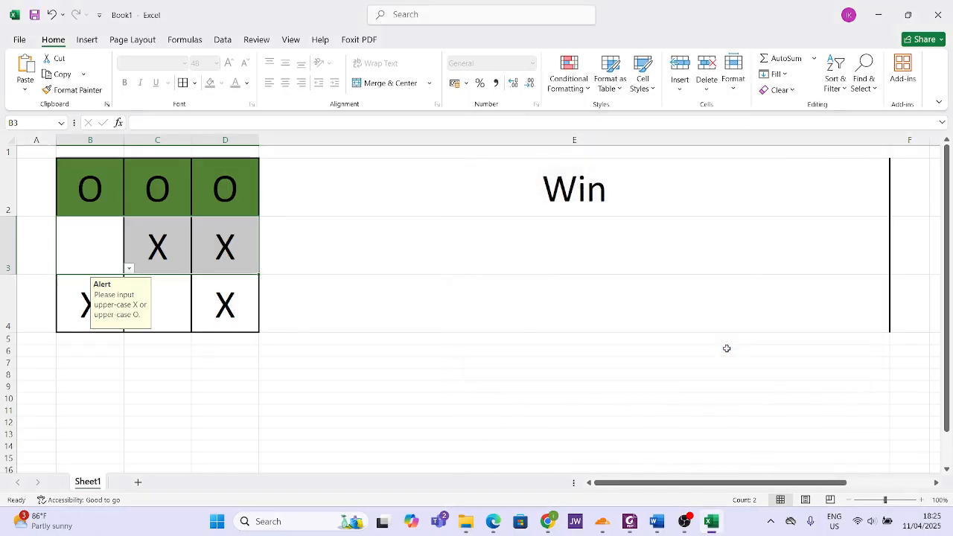
Step: Select the grid's third row, B4:D4, for a conditional formatting rule
left_click_drag(70, 305, 206, 308)
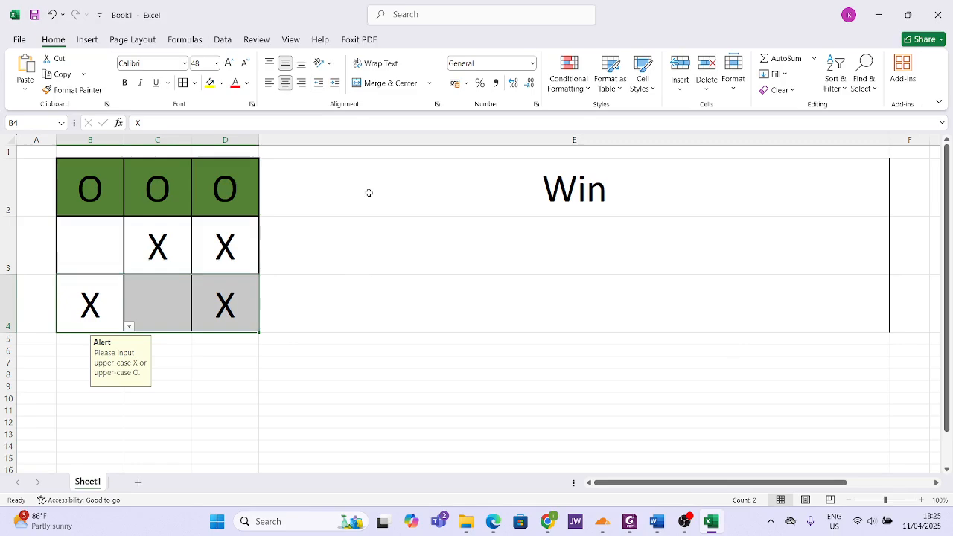
Step: Add a formula-based conditional formatting rule for B4:D4 with the formula =$E$4="Win"
left_click(557, 87)
left_click(582, 272)
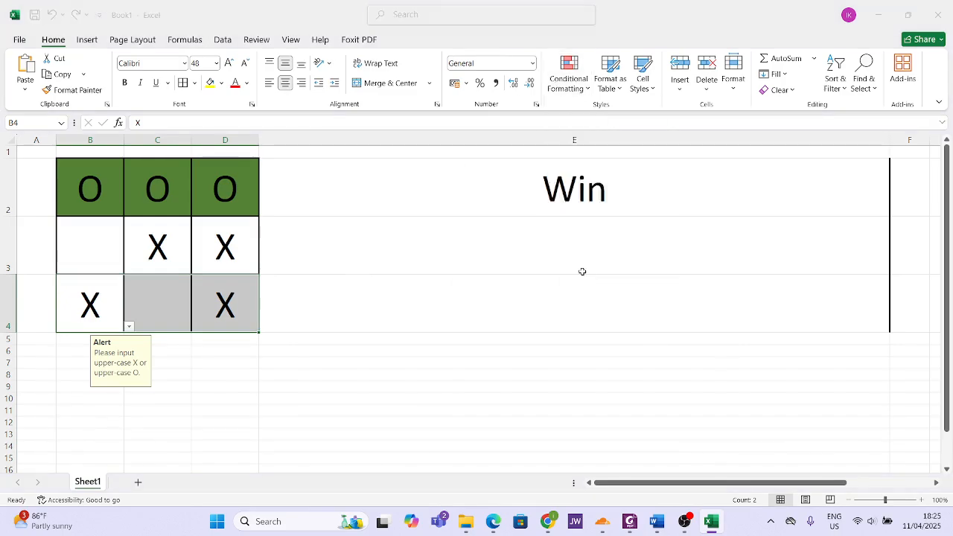
left_click(506, 223)
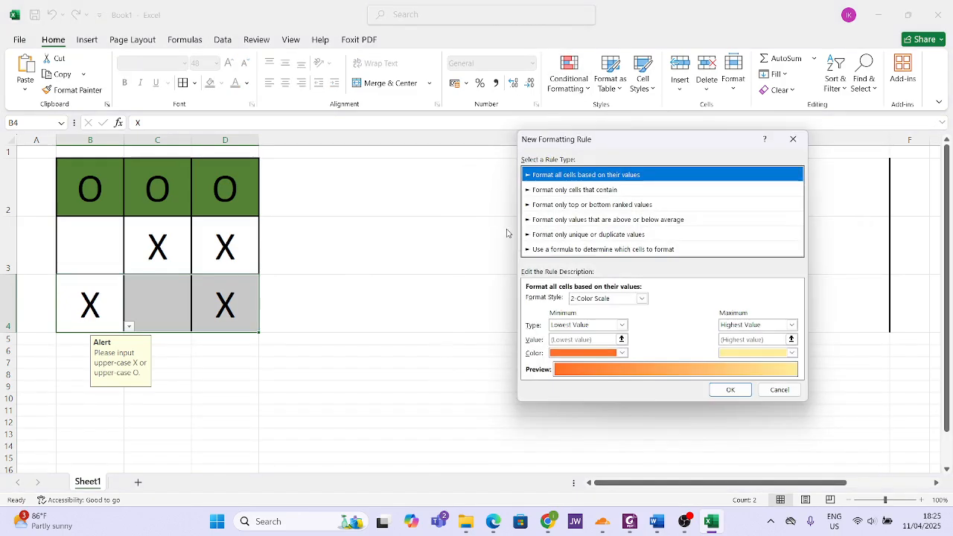
left_click(590, 250)
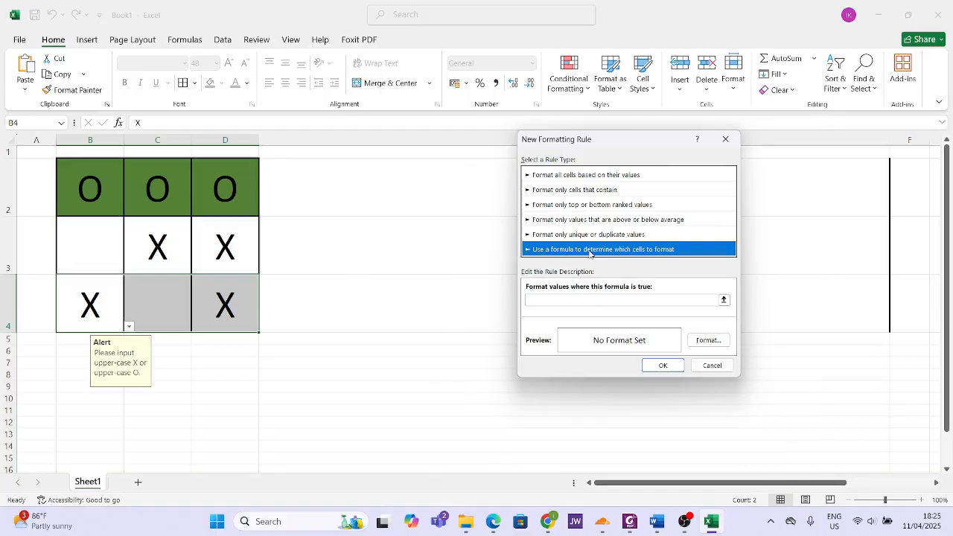
left_click(586, 301)
type("=$E$2=\"Win\"")
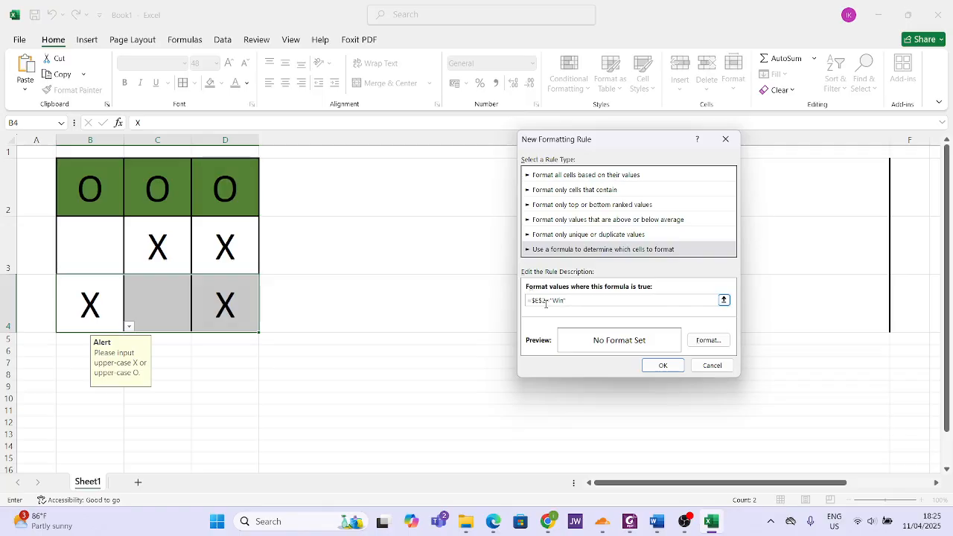
key("BackSpace")
type("4")
left_click(662, 365)
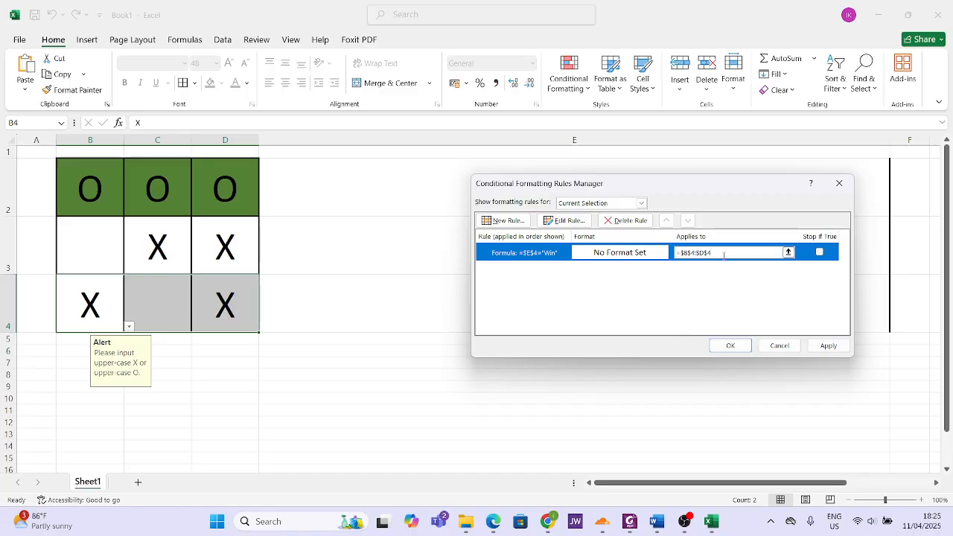
Step: Give the =$E$4="Win" rule a dark green fill and apply it to B4:D4
left_click(568, 220)
left_click(741, 352)
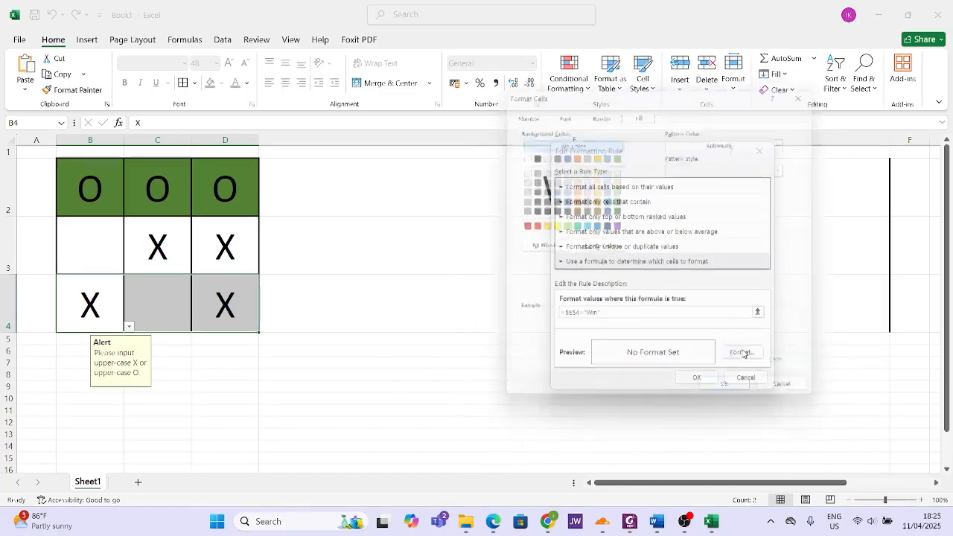
left_click(617, 199)
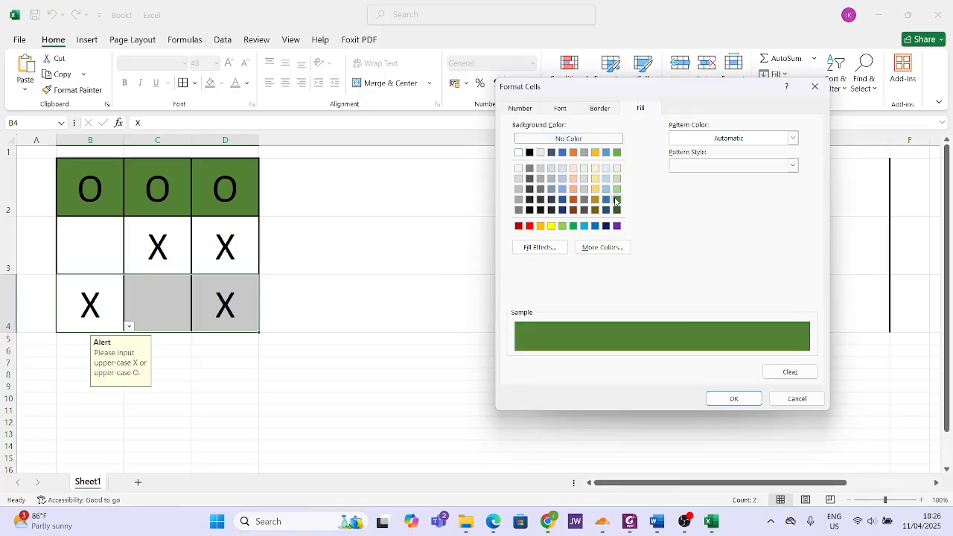
left_click(733, 398)
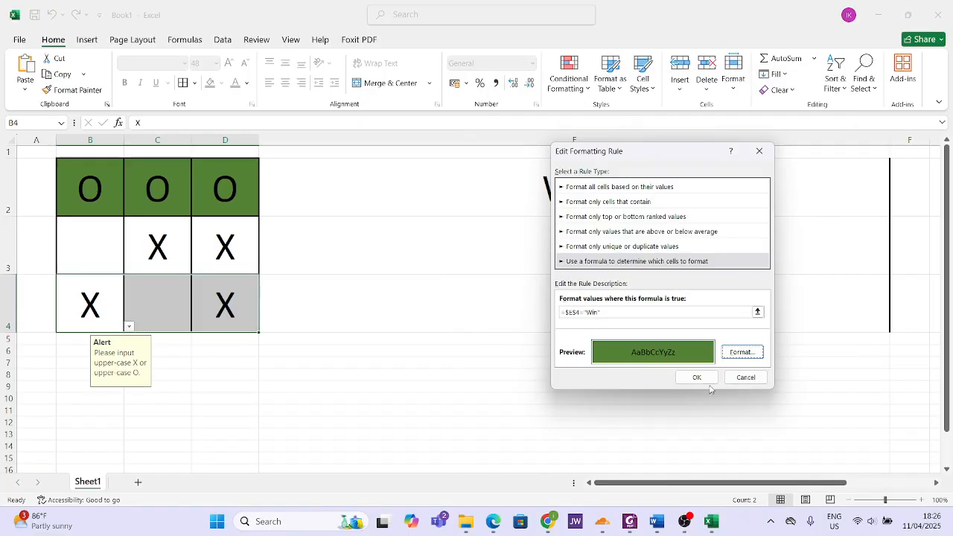
left_click(706, 383)
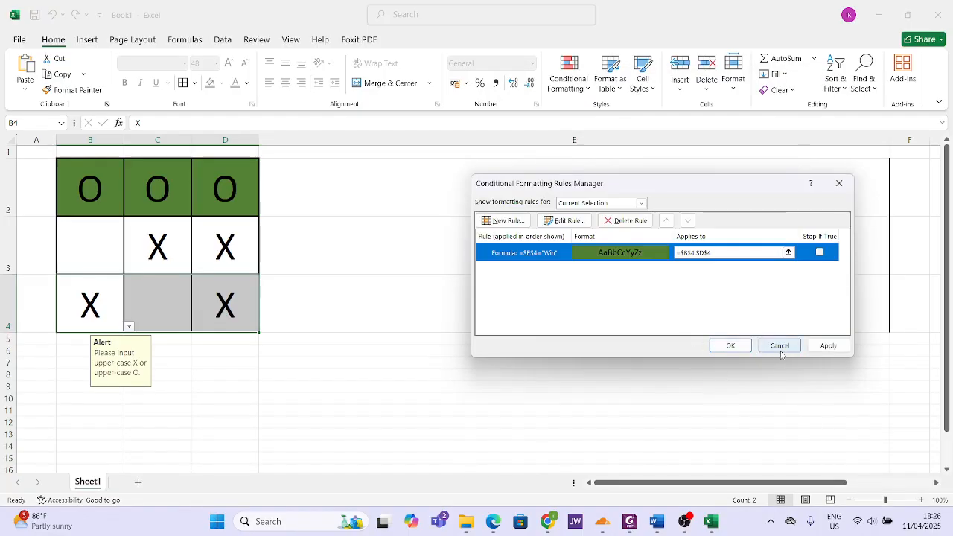
left_click(828, 345)
left_click(732, 346)
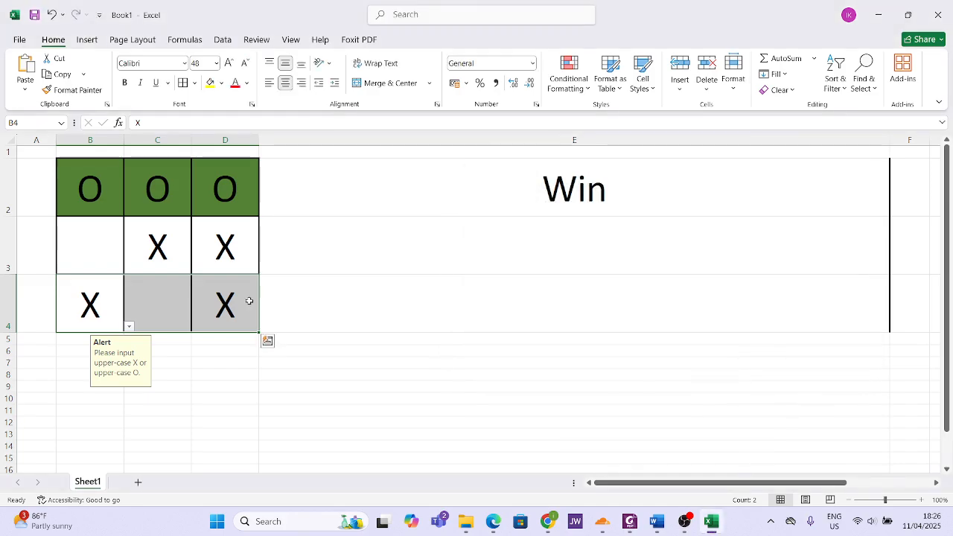
Step: Start a new conditional formatting rule for D2:D4 that uses a formula to determine which cells to format
left_click(224, 188)
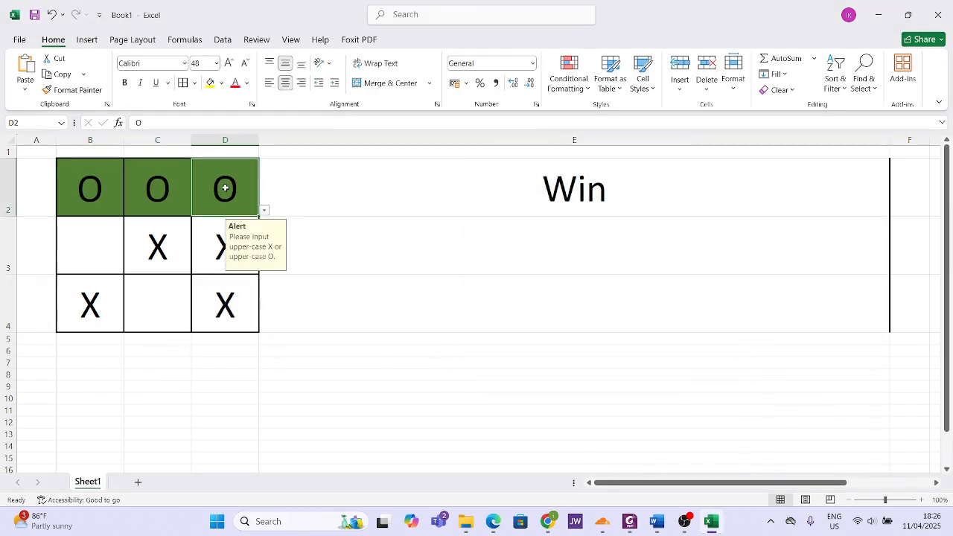
left_click_drag(224, 189, 221, 323)
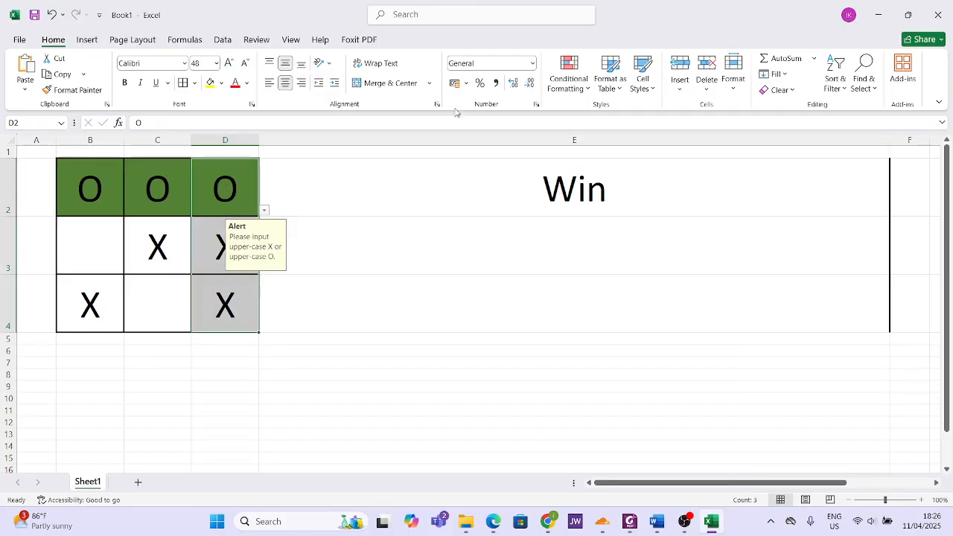
left_click(571, 88)
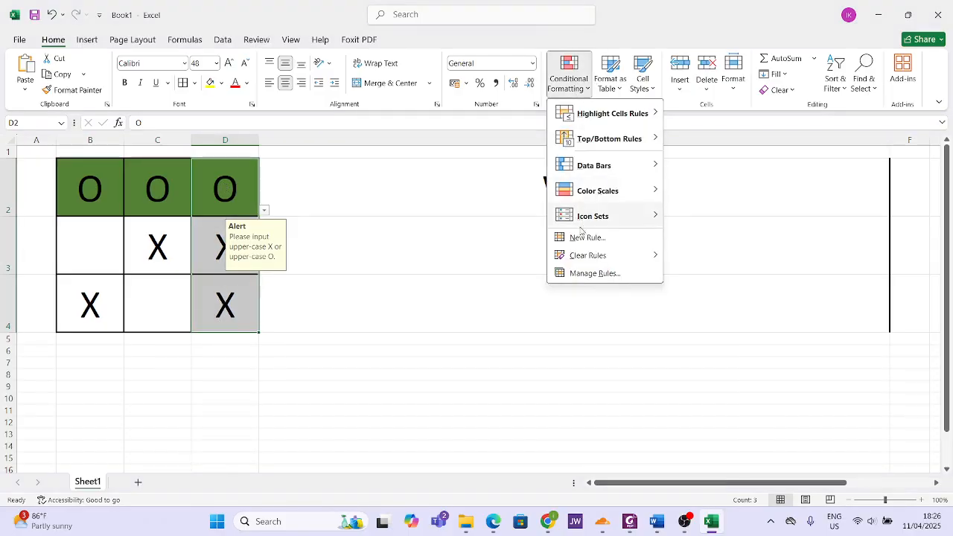
left_click(577, 273)
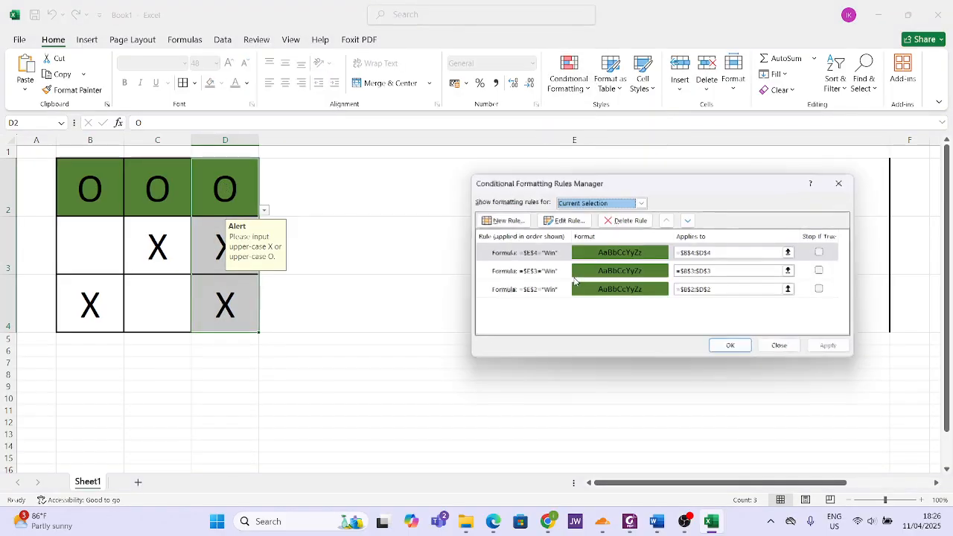
left_click(512, 221)
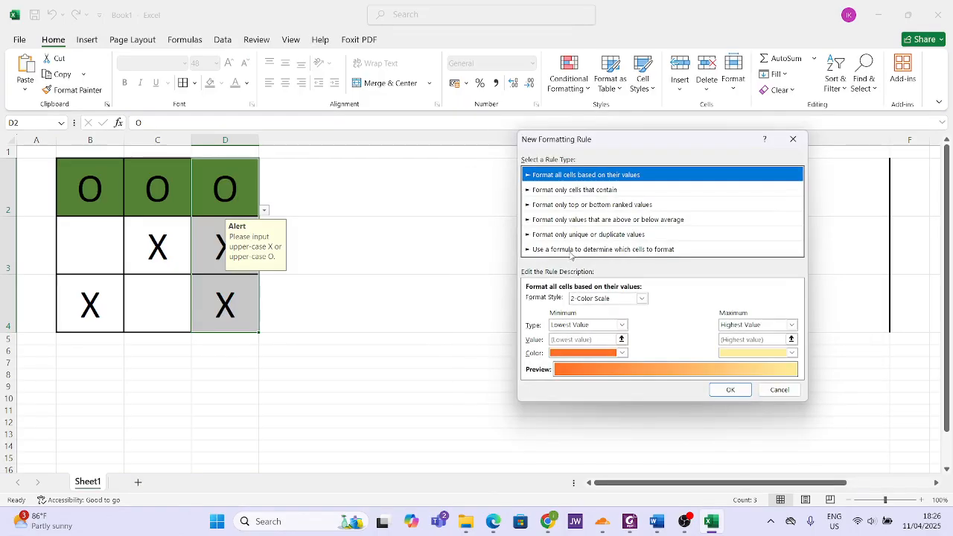
left_click(569, 253)
Step: Set the rule's formula to =$D$5="Win" and copy the formula for reuse
left_click(567, 298)
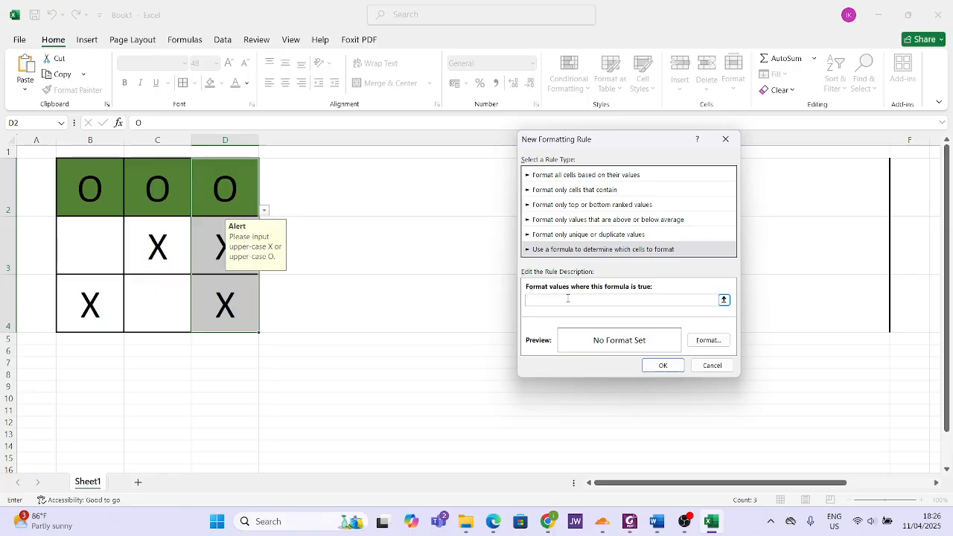
type("=$E$2=\"Win\"")
key("BackSpace")
type("I")
key("BackSpace")
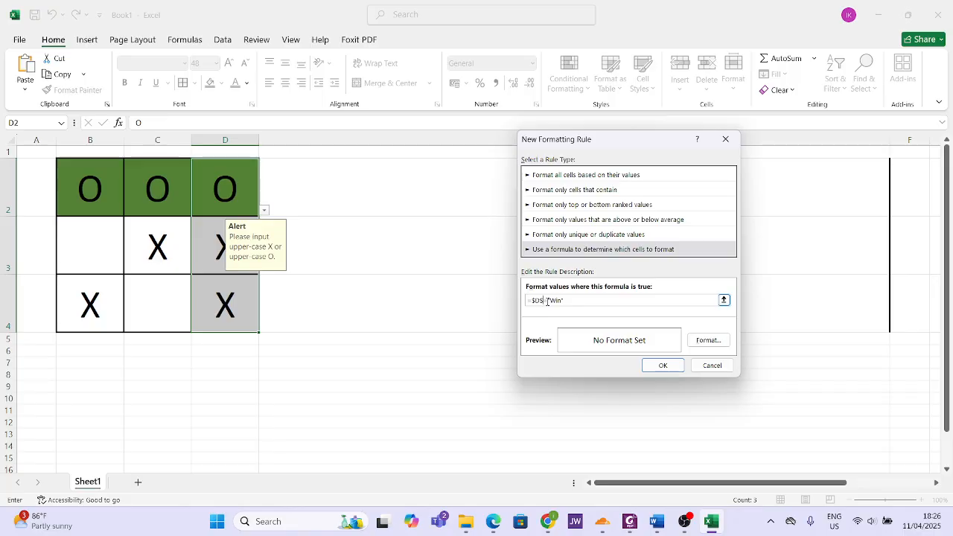
type("5")
left_click_drag(574, 303, 534, 286)
key("ctrl+c")
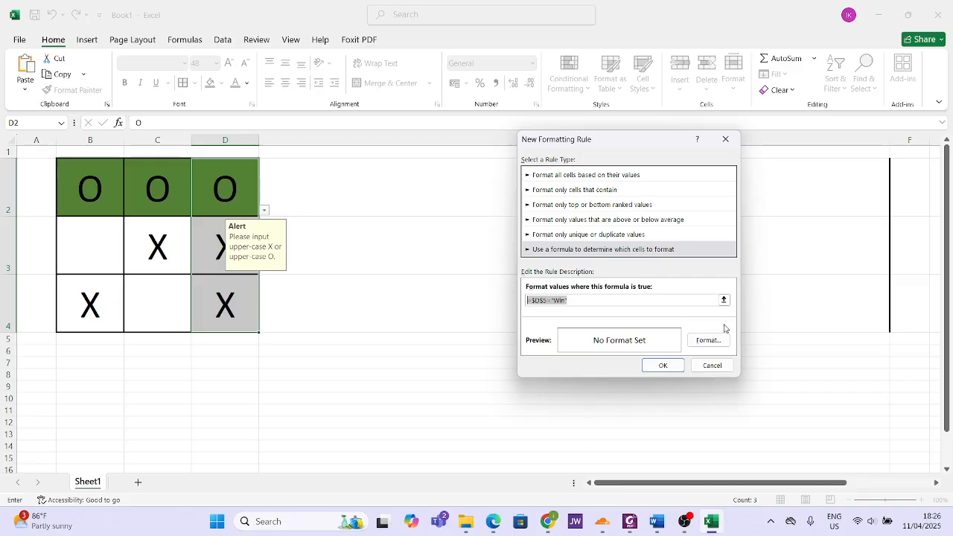
Step: Give the =$D$5="Win" rule a dark green fill and apply it to D2:D4
left_click(708, 340)
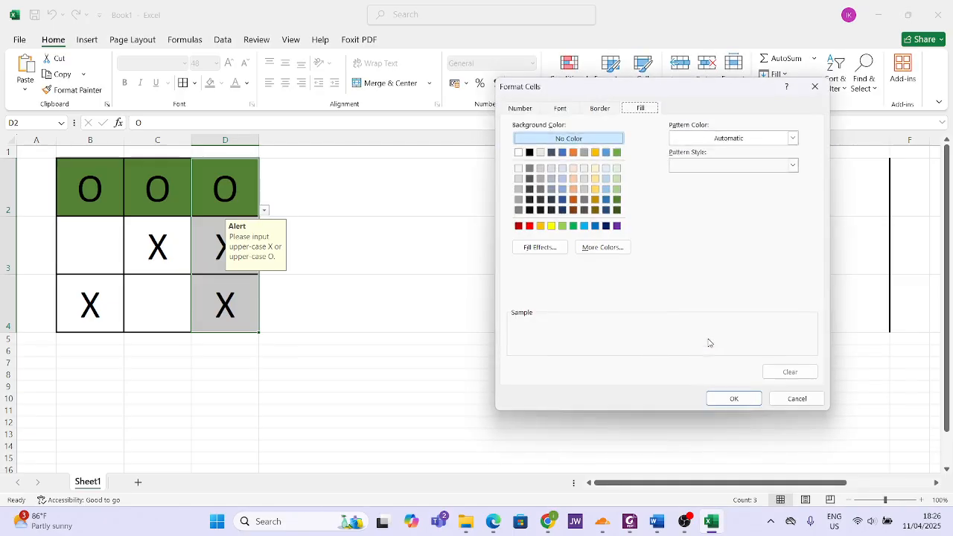
left_click(617, 199)
left_click(728, 399)
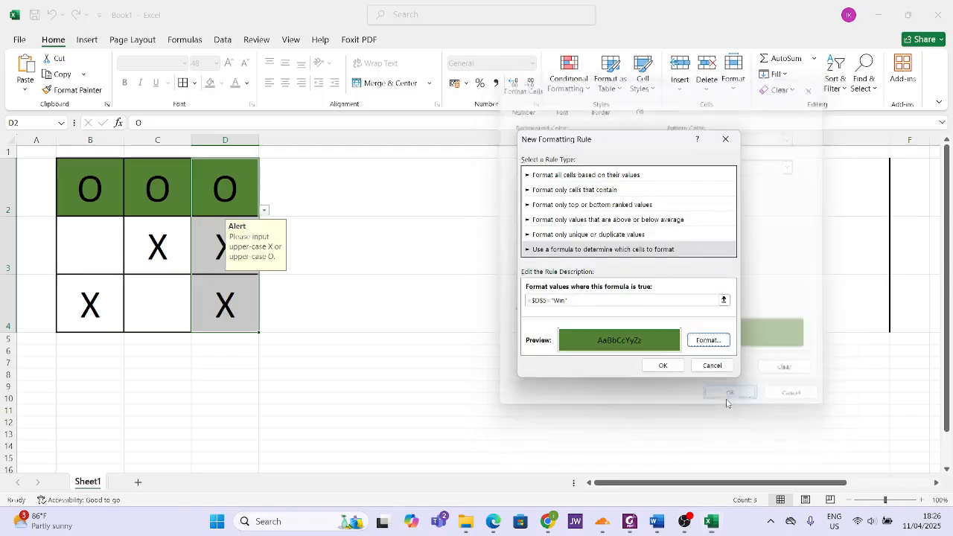
left_click(675, 370)
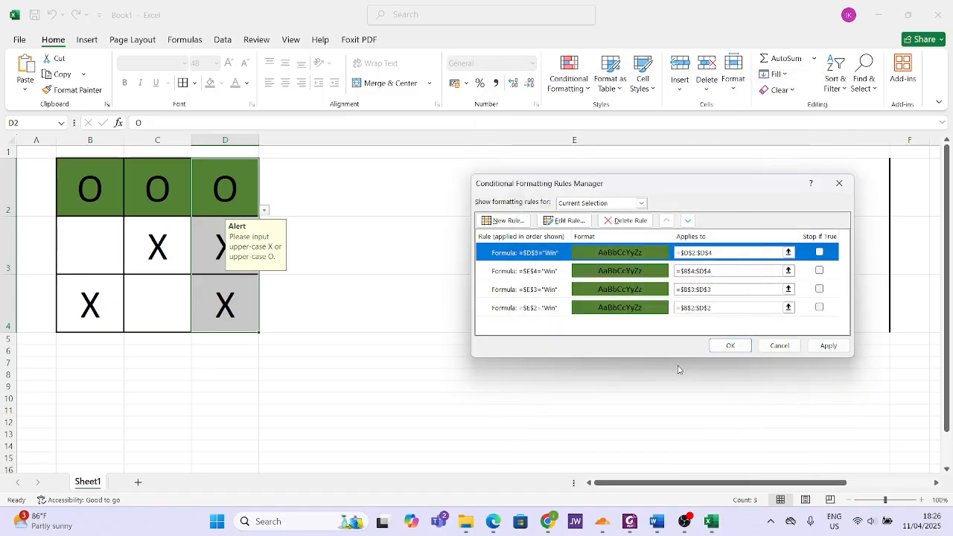
left_click(843, 350)
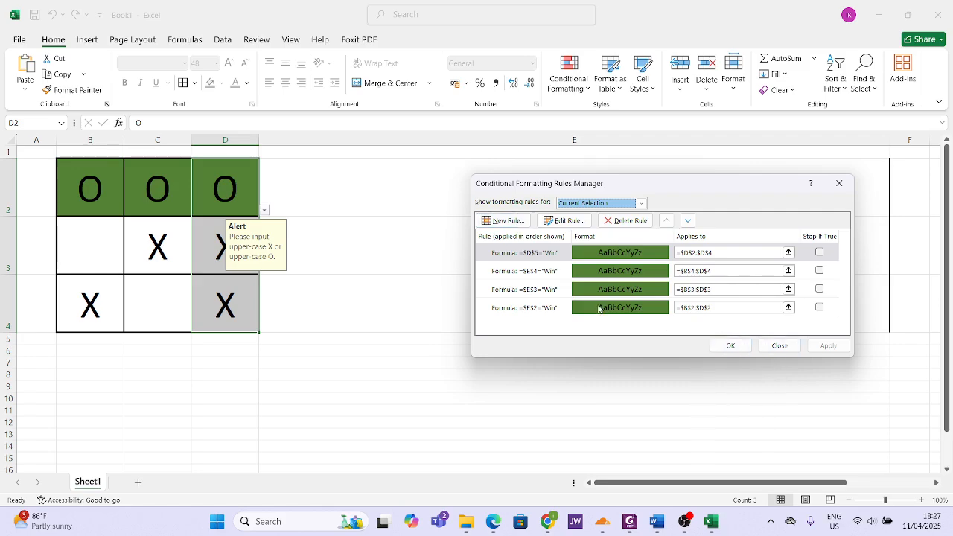
Step: Start another formula-based formatting rule by reusing the copied formula, changed to =$C$5="Win"
left_click(502, 221)
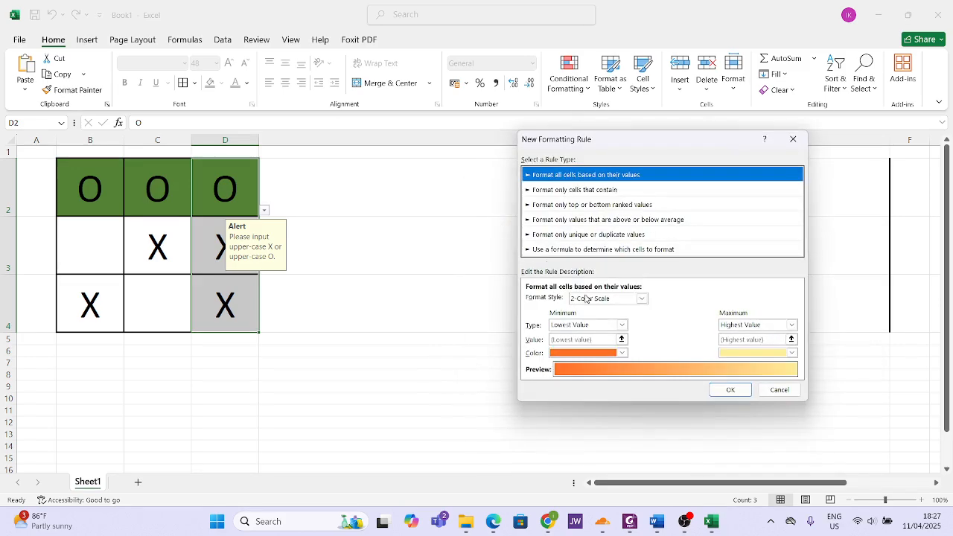
left_click(572, 249)
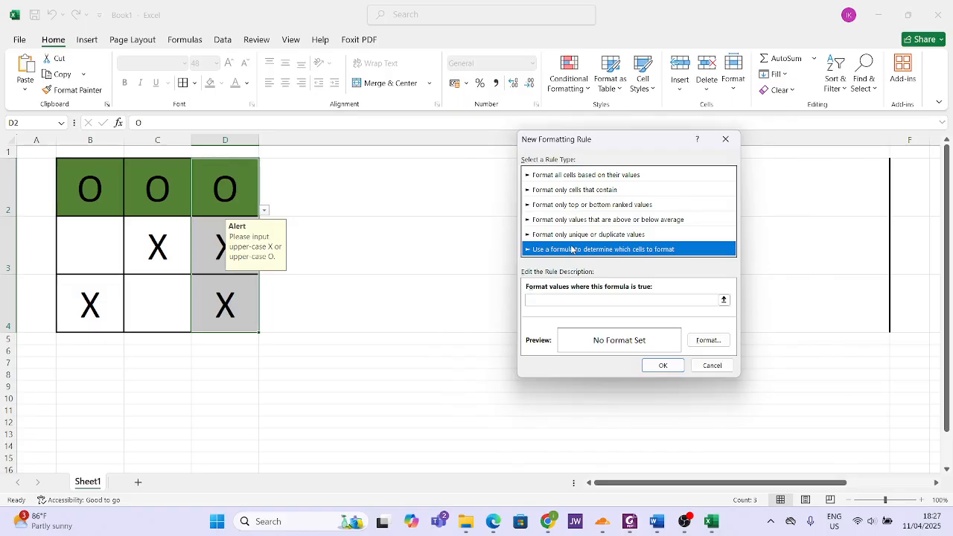
left_click(614, 299)
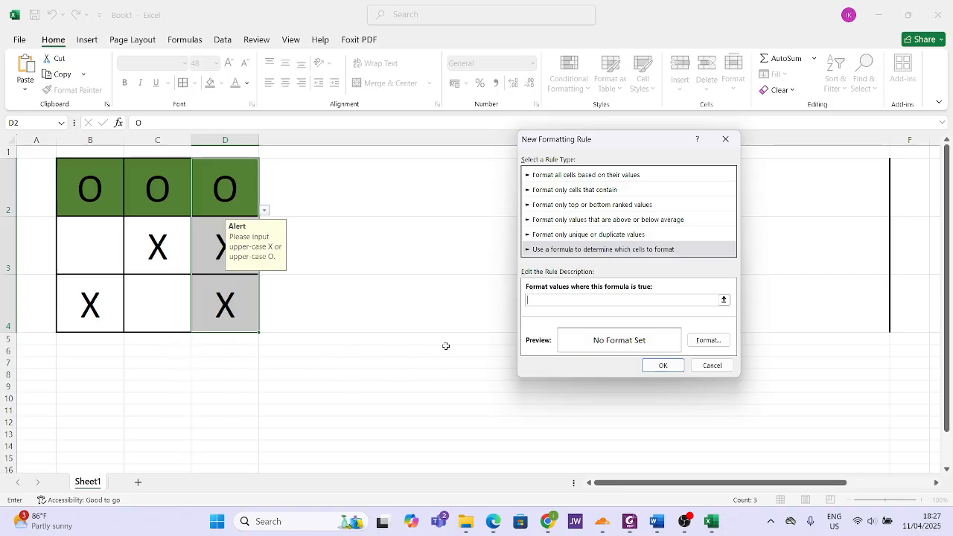
key("ctrl+v")
left_click(539, 300)
key("BackSpace")
type("C")
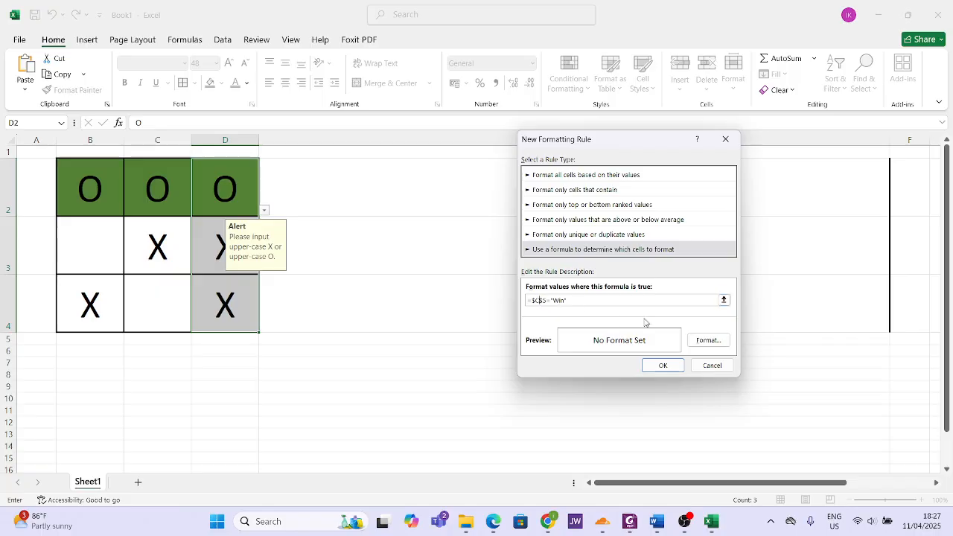
Step: Give the =$C$5="Win" rule a dark green fill and add it to the rule list
left_click(708, 341)
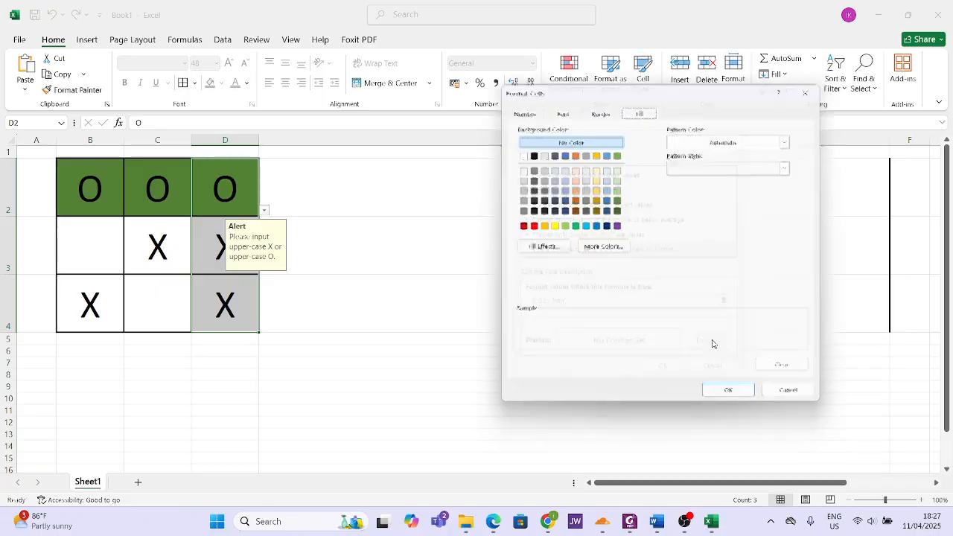
left_click(617, 199)
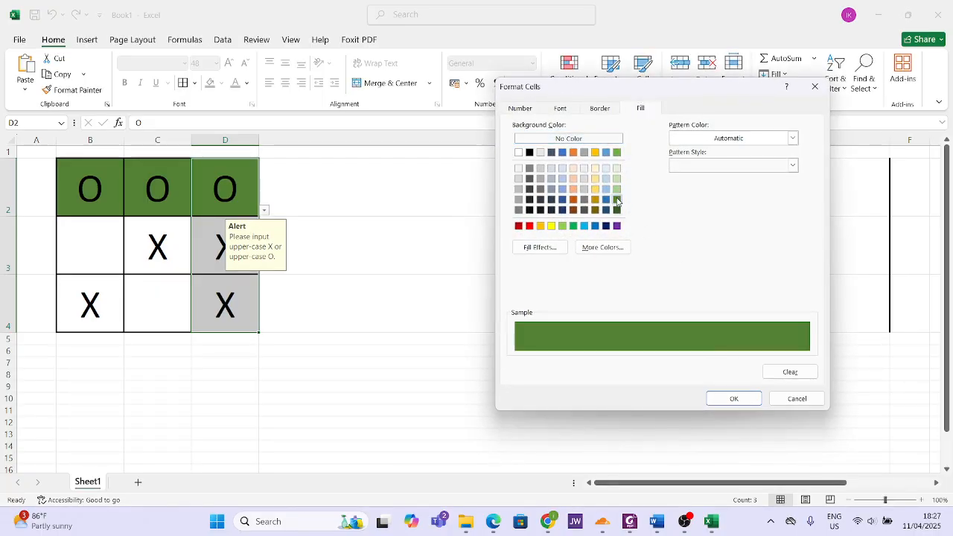
left_click(737, 402)
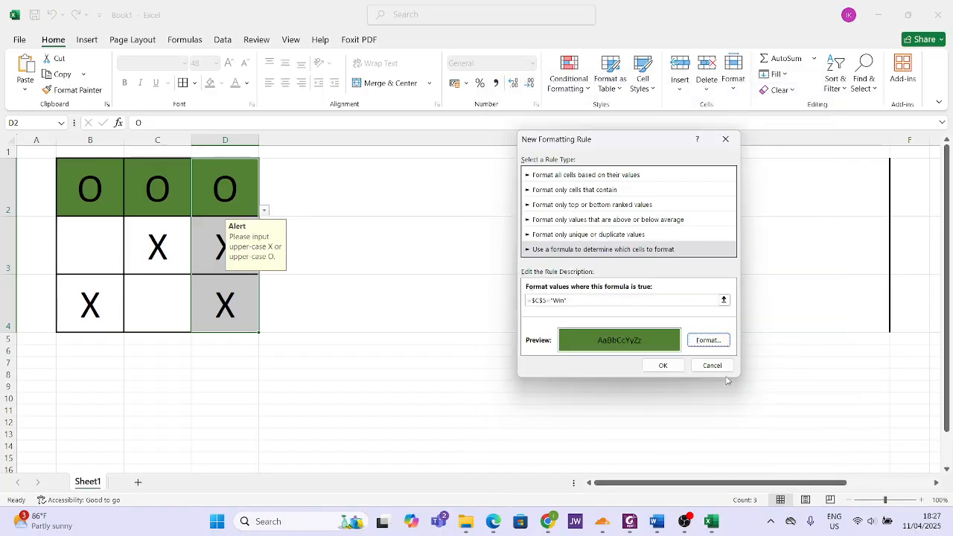
left_click(662, 366)
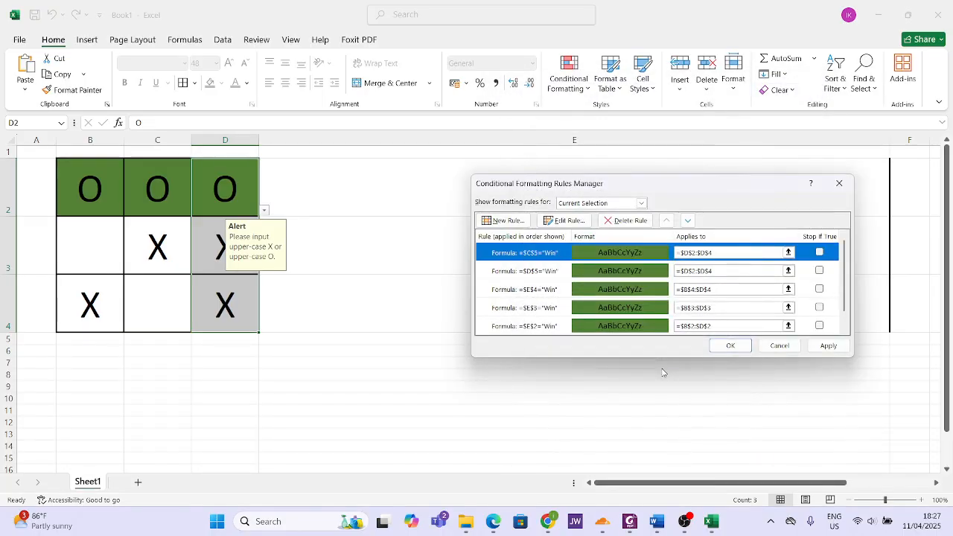
Step: Change the range of the =$C$5="Win" rule to =$C$2:$C$4 and apply it
left_click(684, 252)
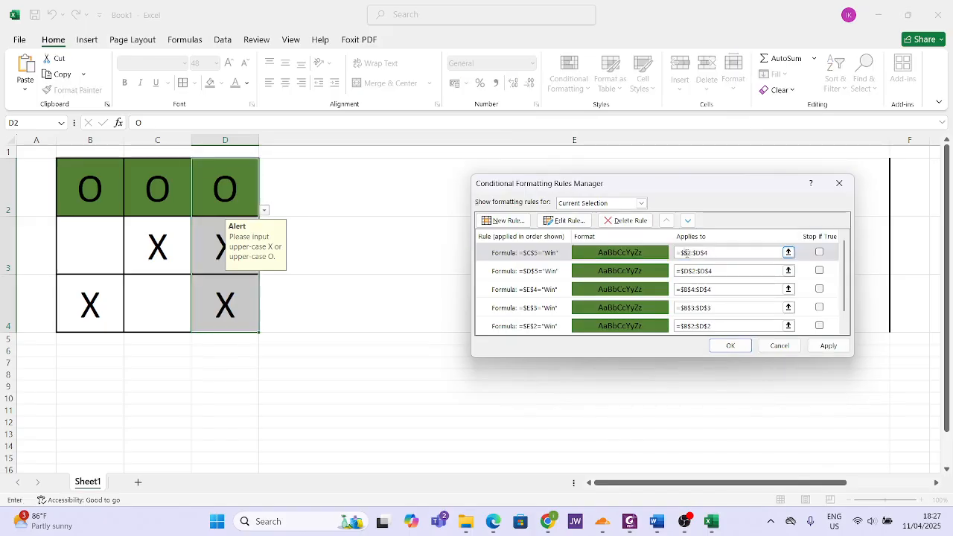
type("C")
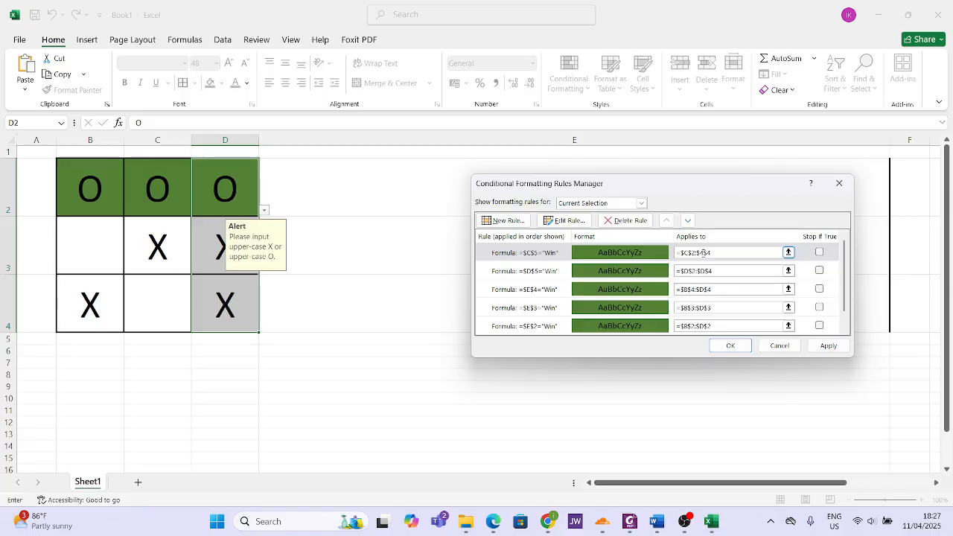
key("BackSpace")
type("C")
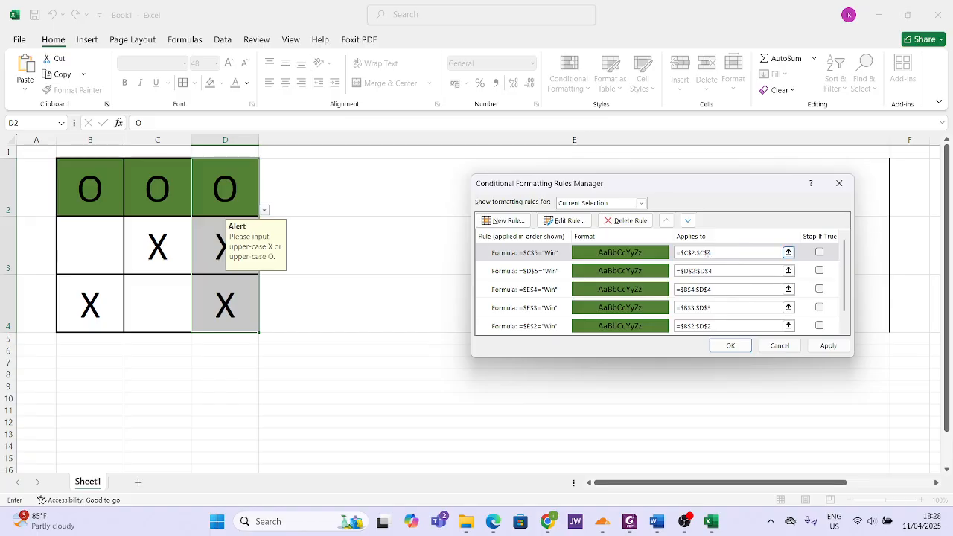
left_click(828, 346)
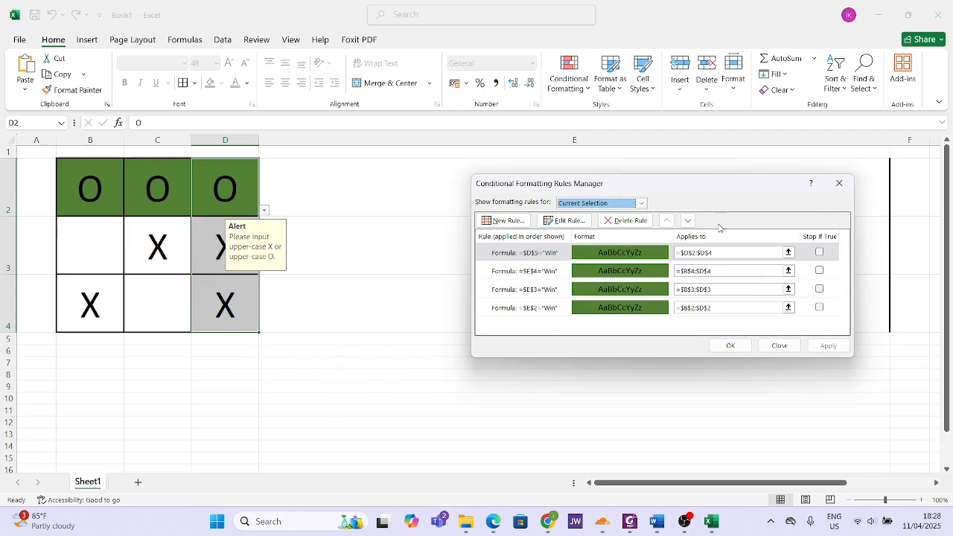
Step: Start another formula-based formatting rule with the formula =$B$5="Win"
left_click(709, 253)
left_click(511, 220)
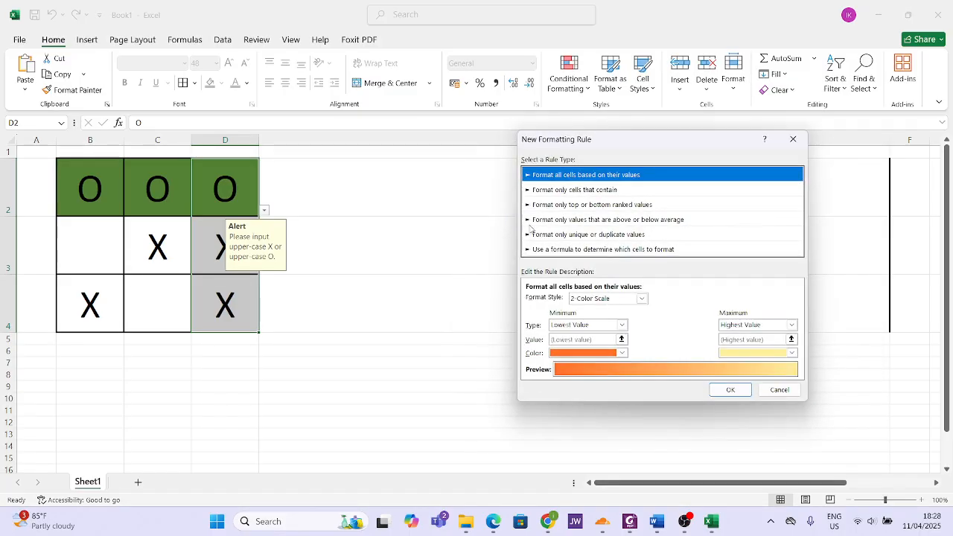
left_click(586, 250)
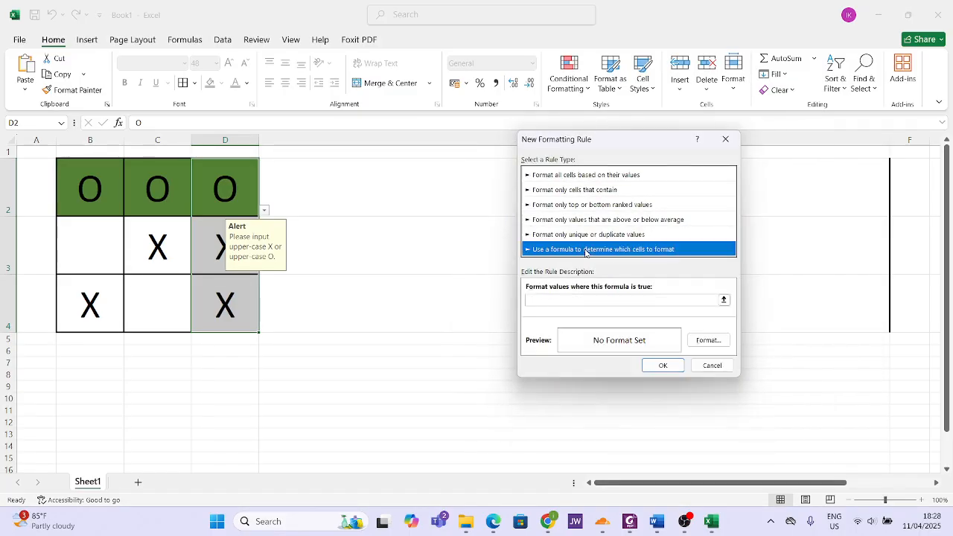
left_click(647, 297)
type("=$D$5=\"Win\"")
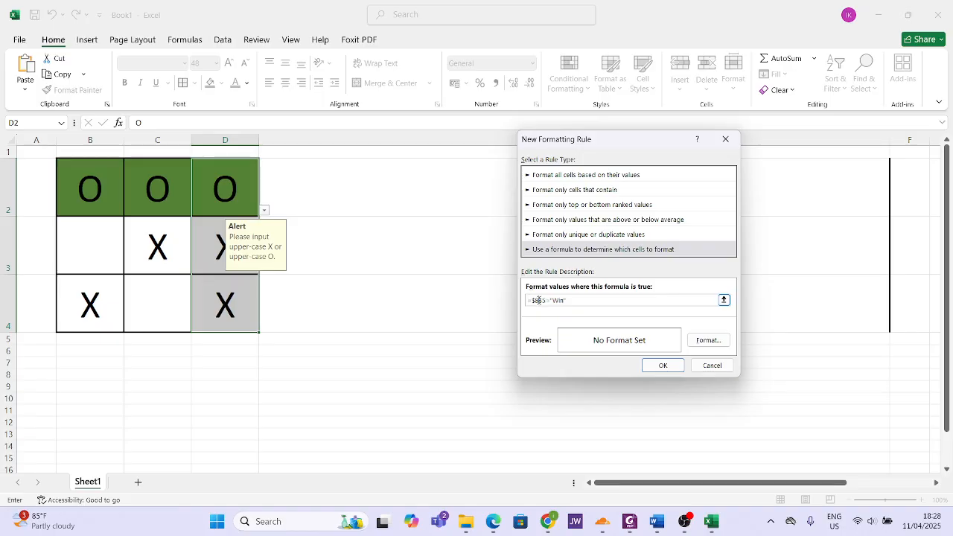
Step: Give the =$B$5="Win" rule a dark green fill and add it to the rule list
left_click(708, 340)
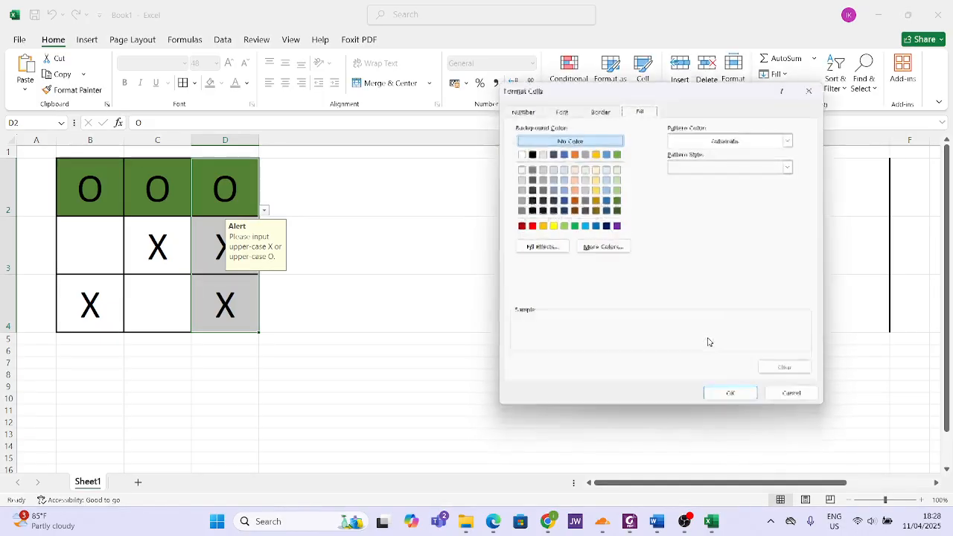
left_click(617, 199)
left_click(725, 399)
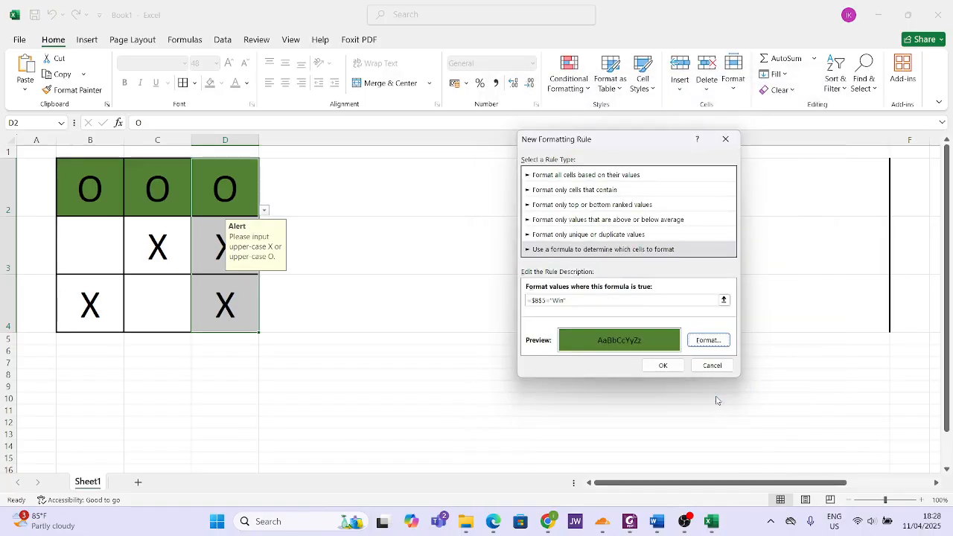
left_click(675, 365)
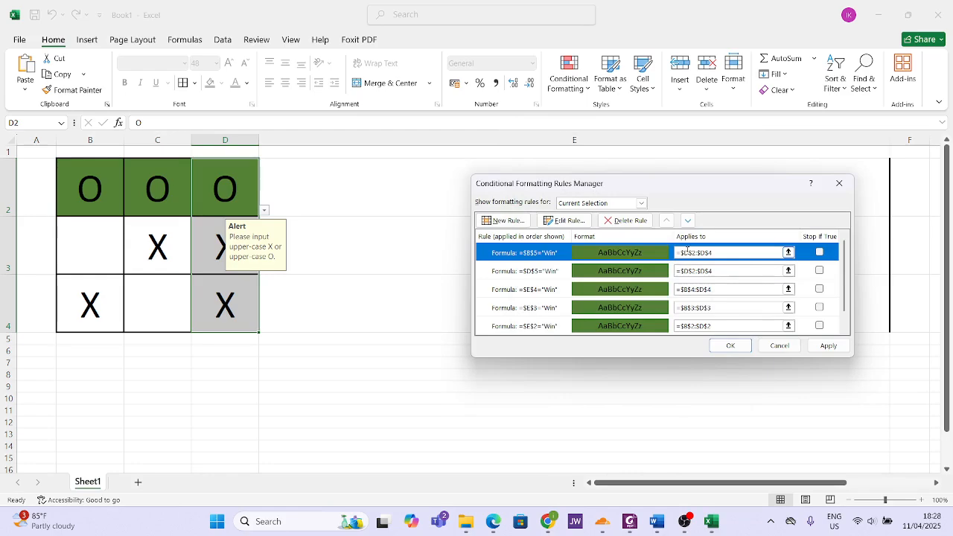
Step: Change the range of the =$B$5="Win" rule to =$B$2:$B$4, apply it and close the rules manager
left_click(686, 252)
left_click(686, 252)
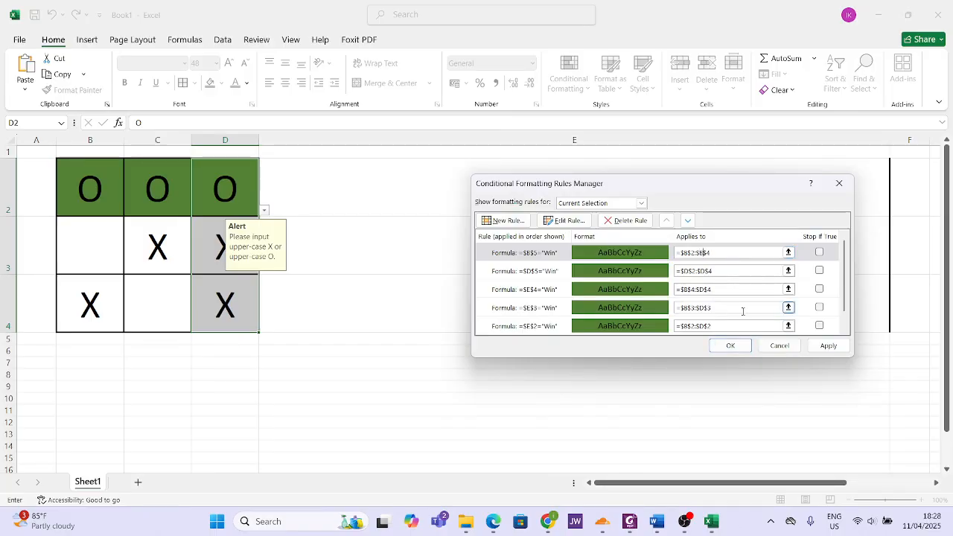
left_click(827, 346)
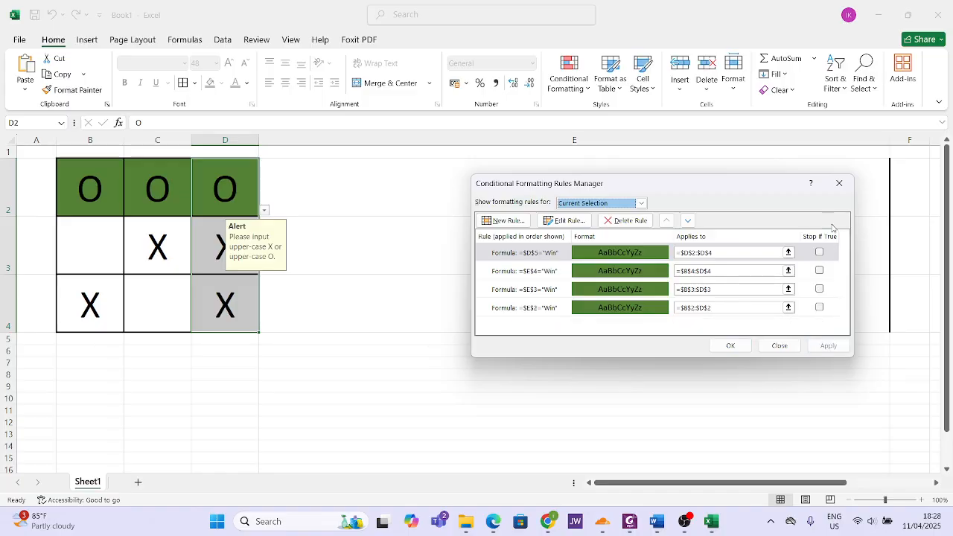
left_click(839, 183)
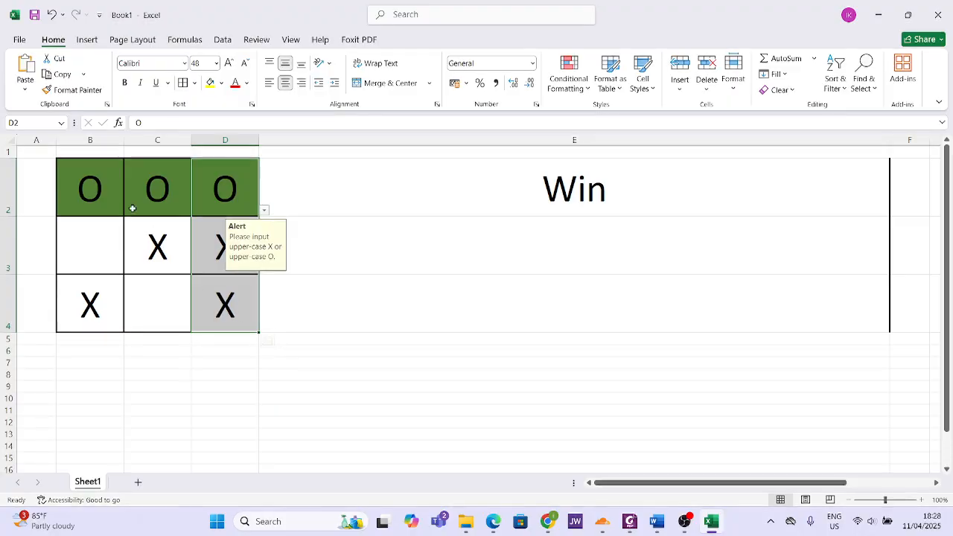
left_click(98, 187)
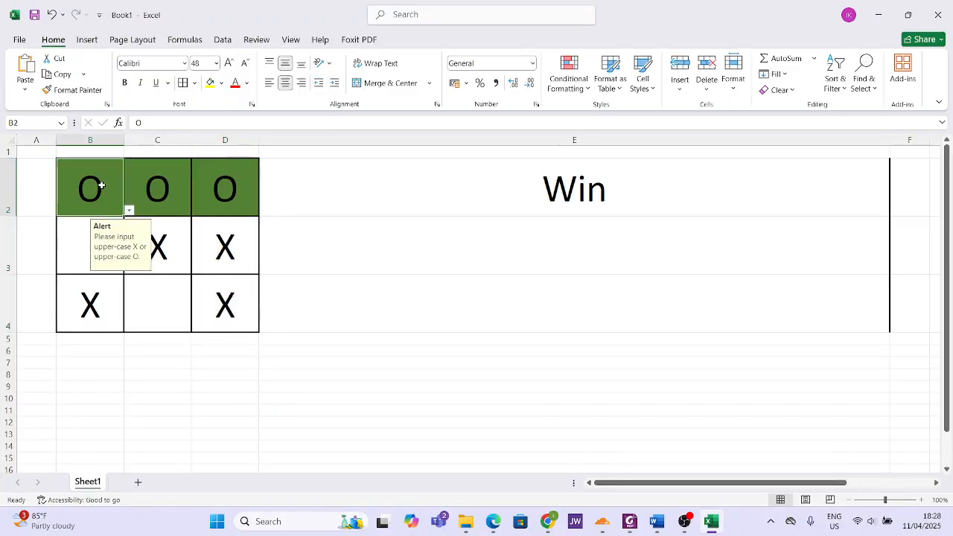
left_click(178, 261, "ctrl")
left_click(239, 301, "ctrl")
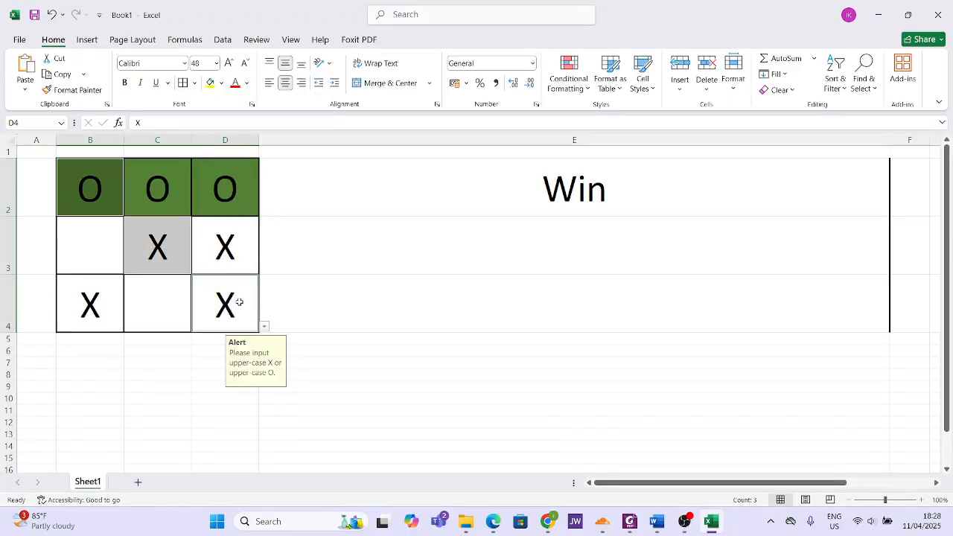
left_click(175, 366)
Step: Select the diagonal cells B2, C3 and D4 together and open the conditional formatting rules manager for them
left_click(100, 195)
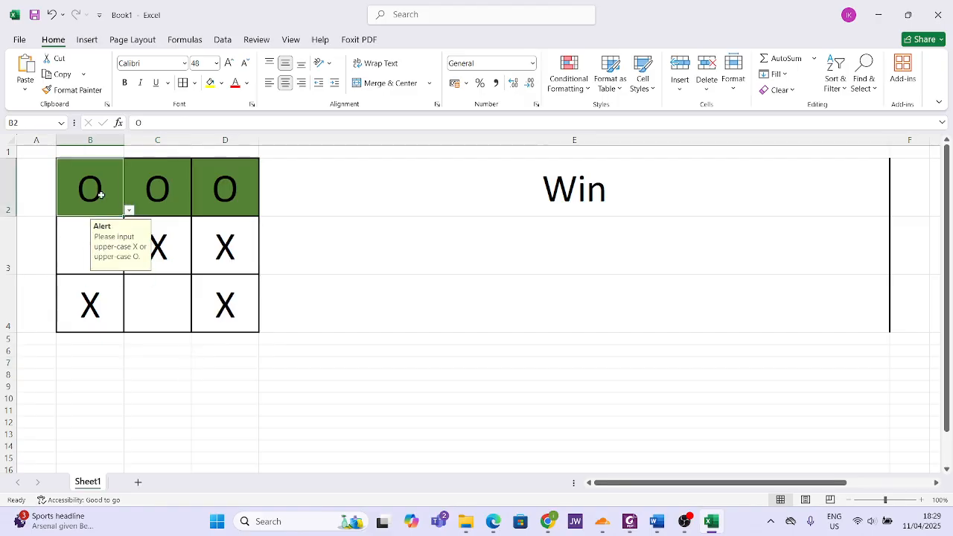
left_click(172, 250, "ctrl")
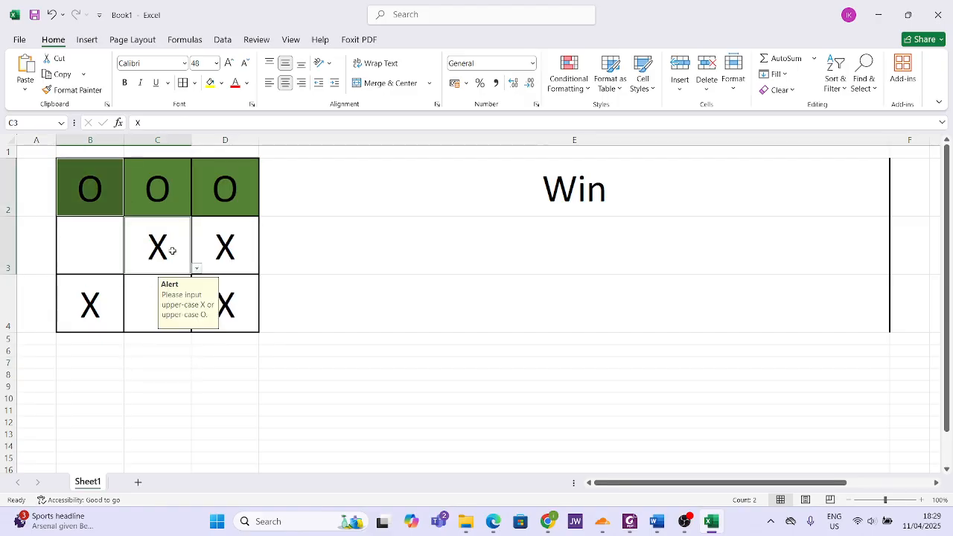
left_click(237, 305, "ctrl")
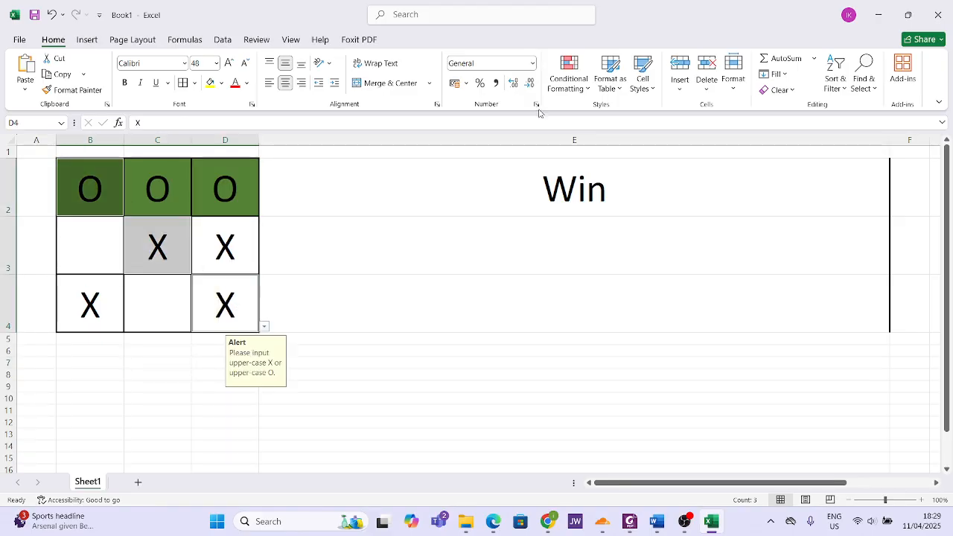
left_click(562, 94)
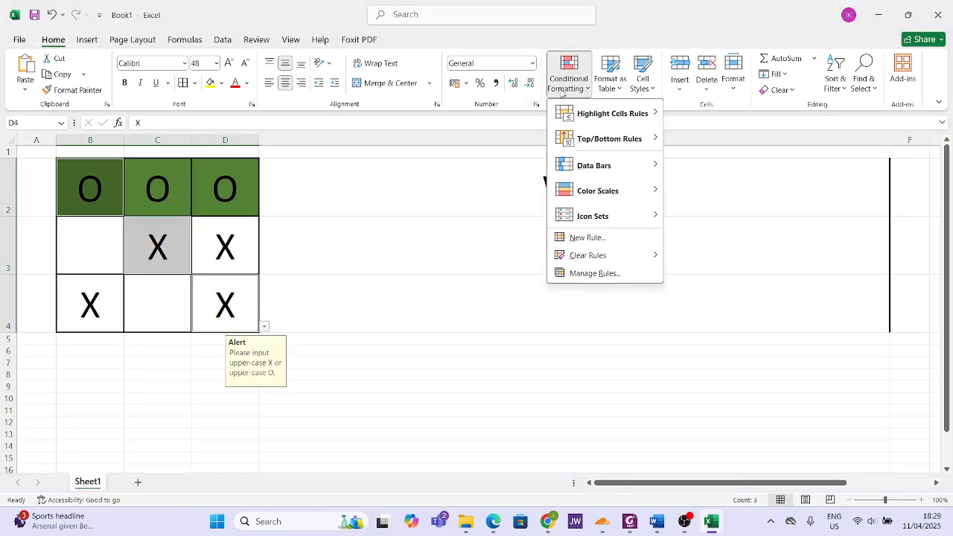
left_click(618, 273)
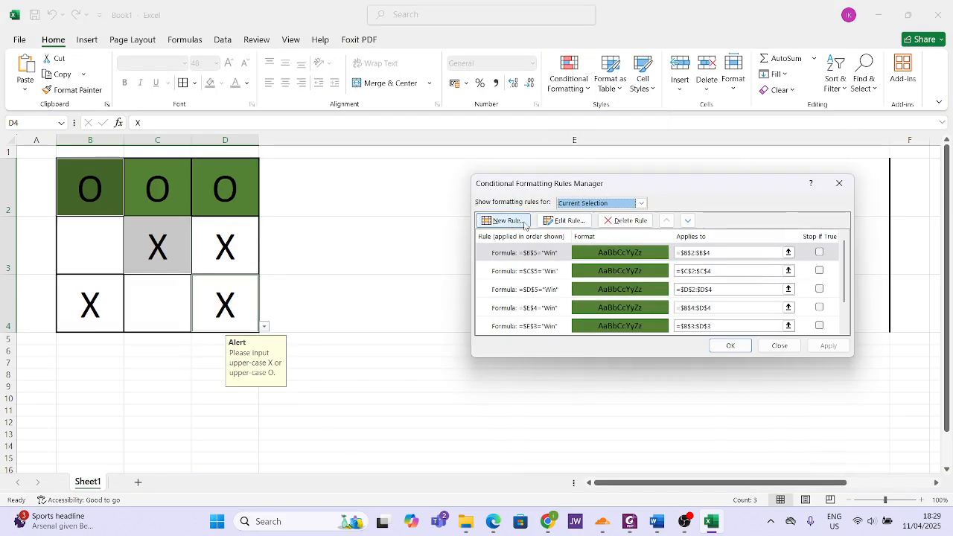
Step: Start a formula-based formatting rule for the selected diagonal with the formula =$E$5="Win"
left_click(501, 222)
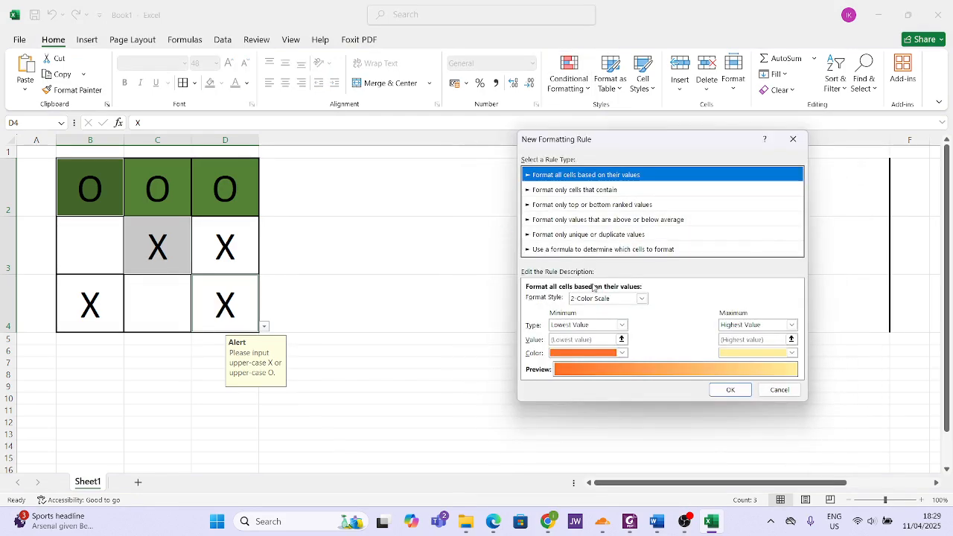
left_click(581, 250)
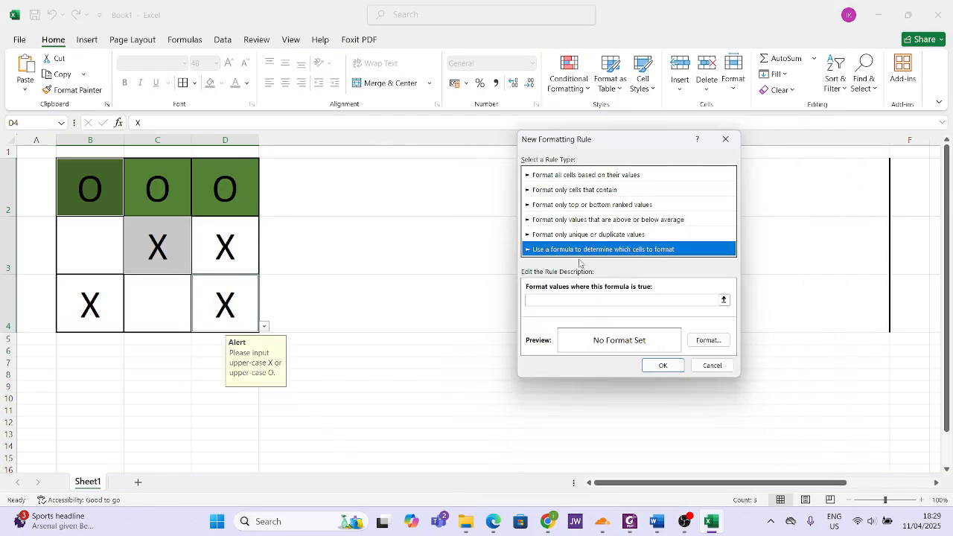
left_click(585, 299)
type("=$D$5=\"Win\"")
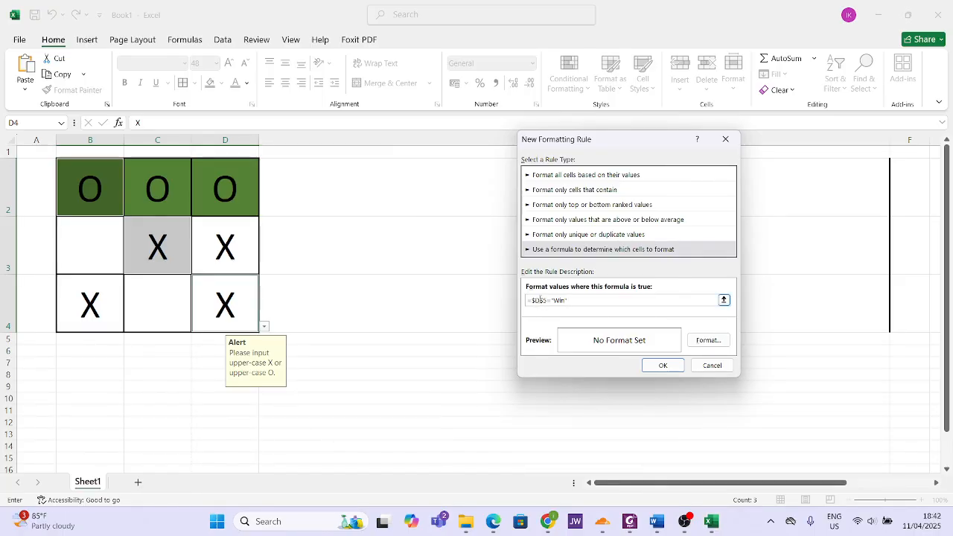
key("BackSpace")
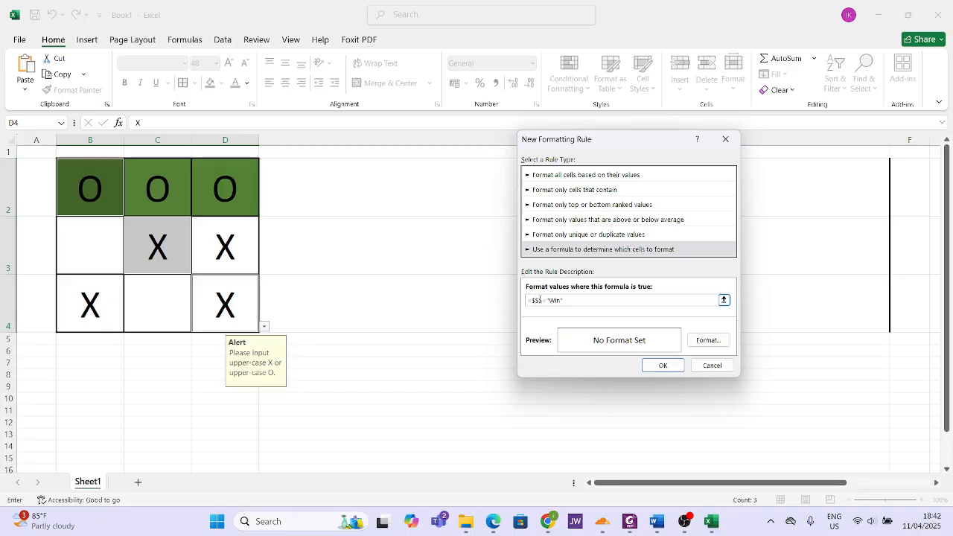
type("E")
Step: Give the =$E$5="Win" rule a dark green fill, add it to the rule list and apply it to the diagonal
left_click(708, 340)
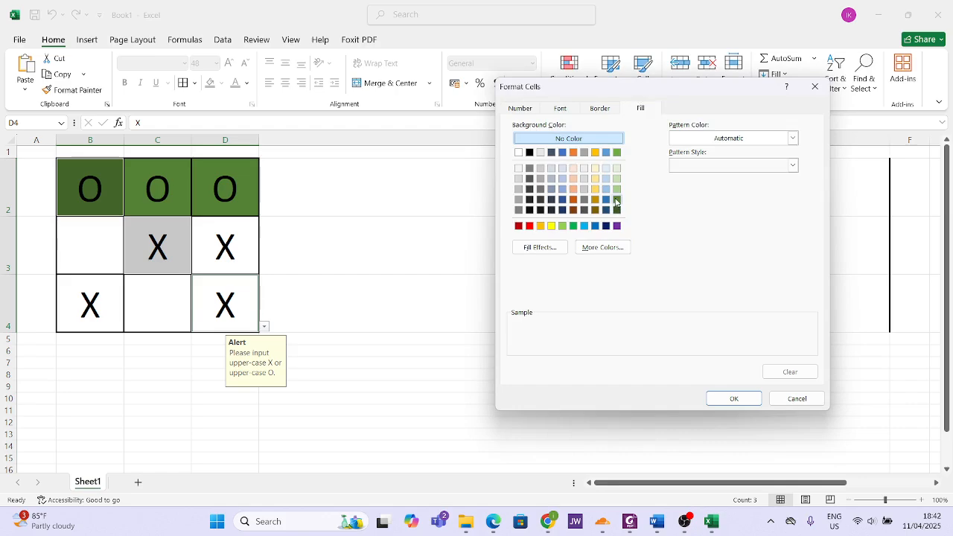
left_click(615, 201)
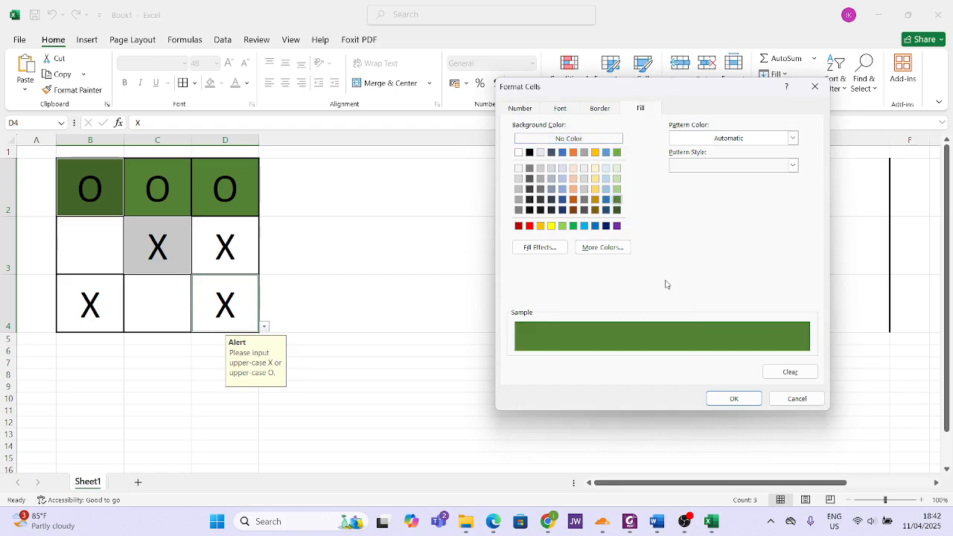
left_click(734, 399)
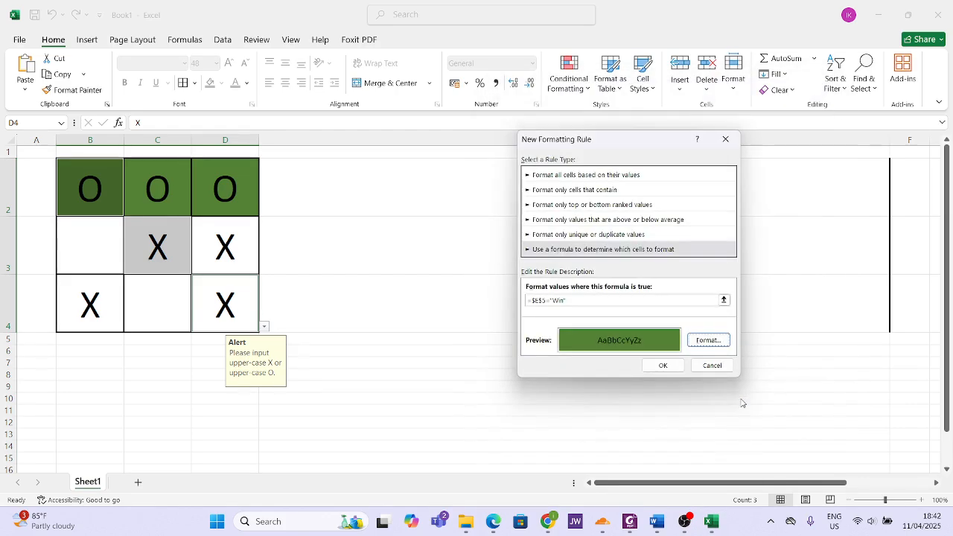
left_click(669, 366)
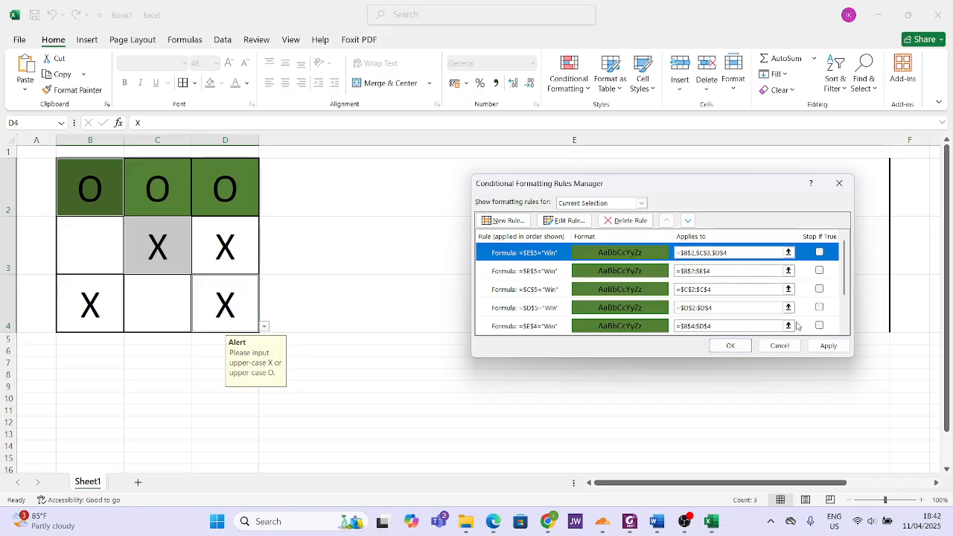
left_click(826, 346)
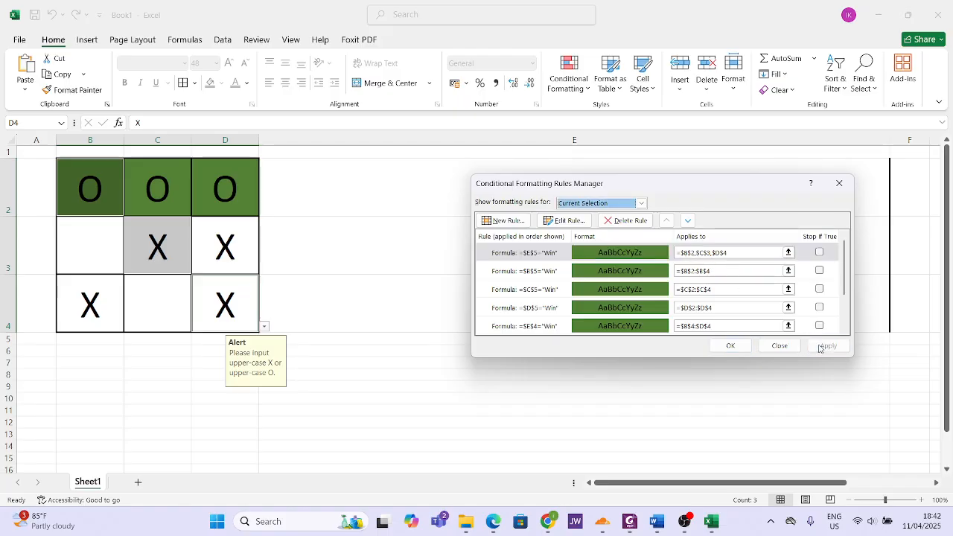
left_click(730, 345)
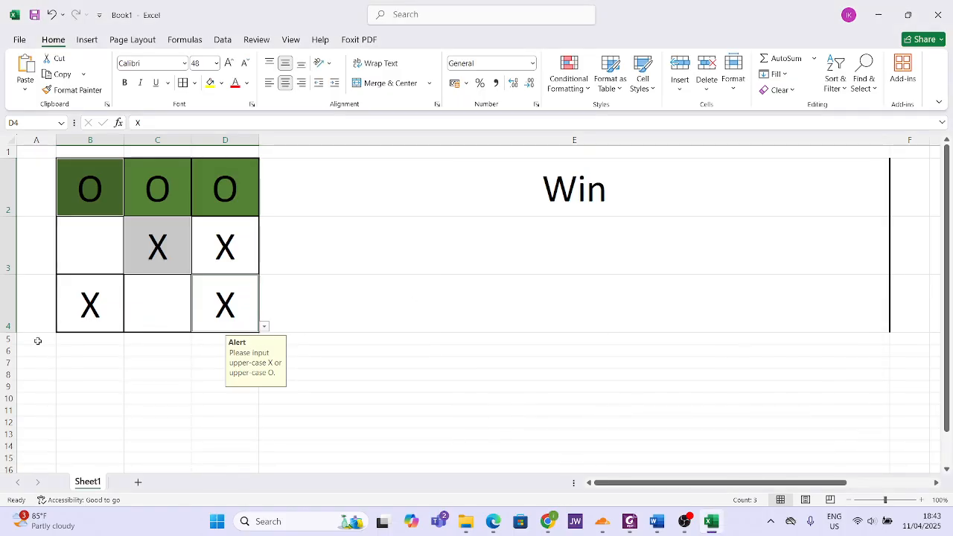
left_click(82, 321)
type("X")
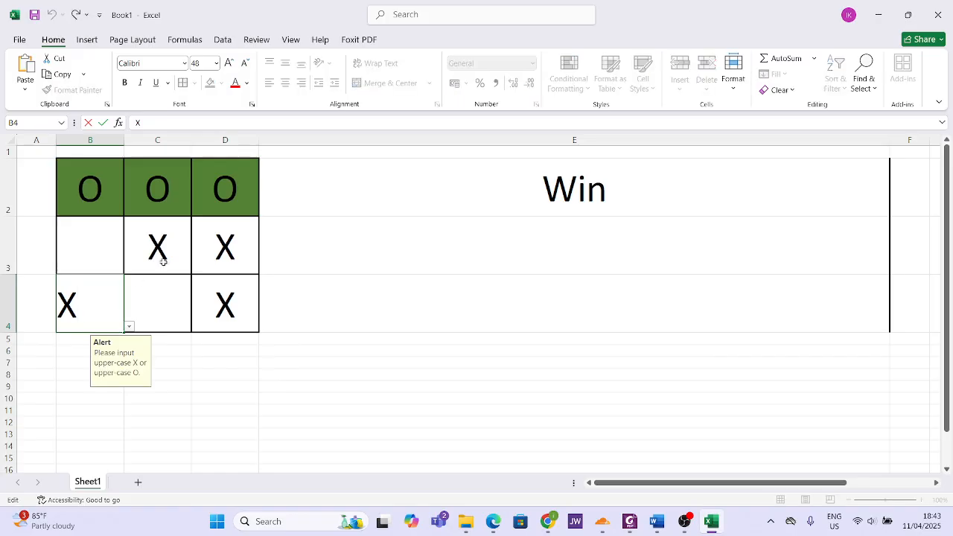
left_click(166, 257)
Step: Select the opposite diagonal cells B4, C3 and D2 together and open their conditional formatting rules manager
left_click(97, 297)
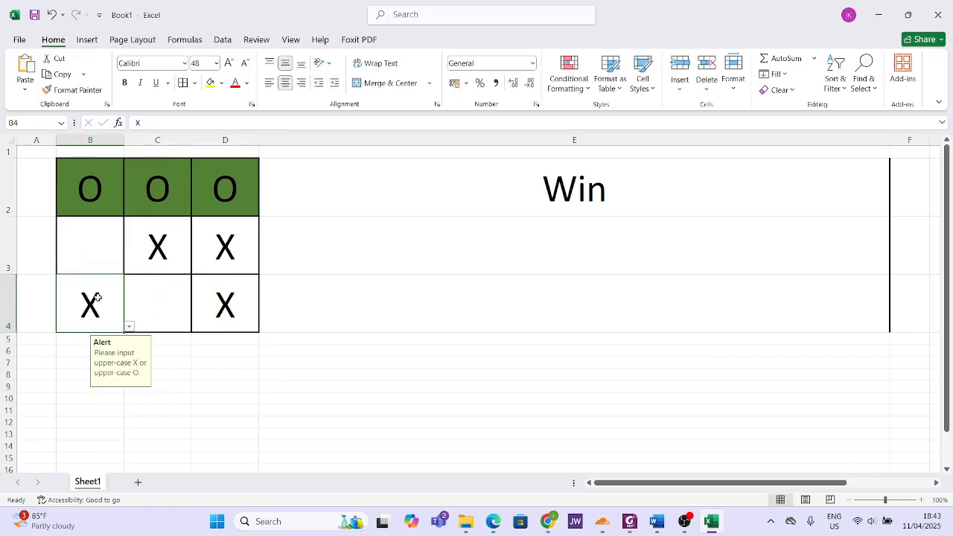
left_click(158, 241, "ctrl")
left_click(222, 192, "ctrl")
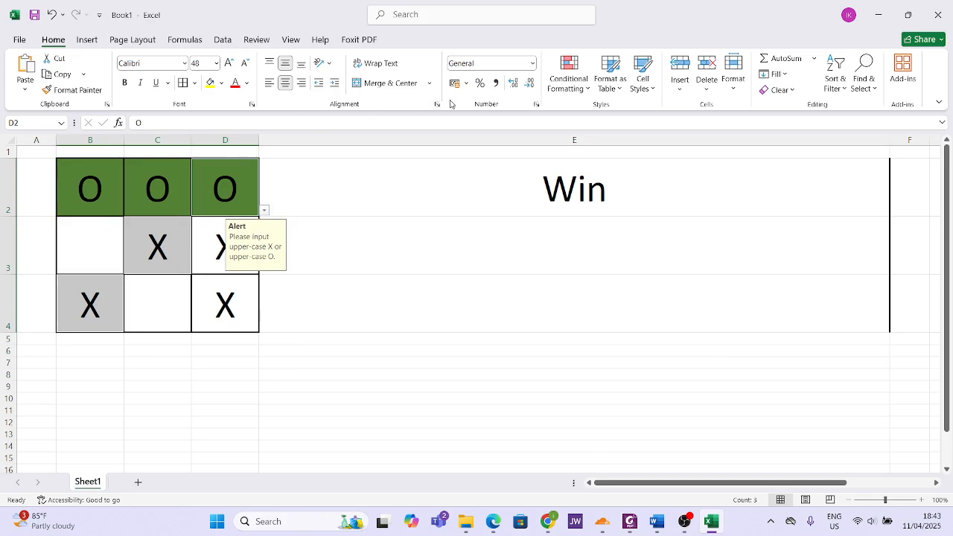
left_click(568, 87)
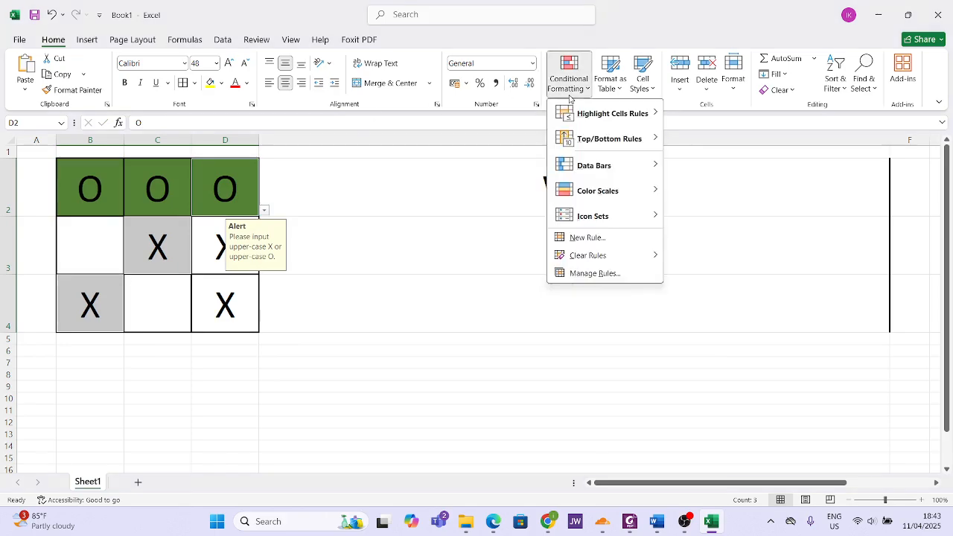
left_click(624, 275)
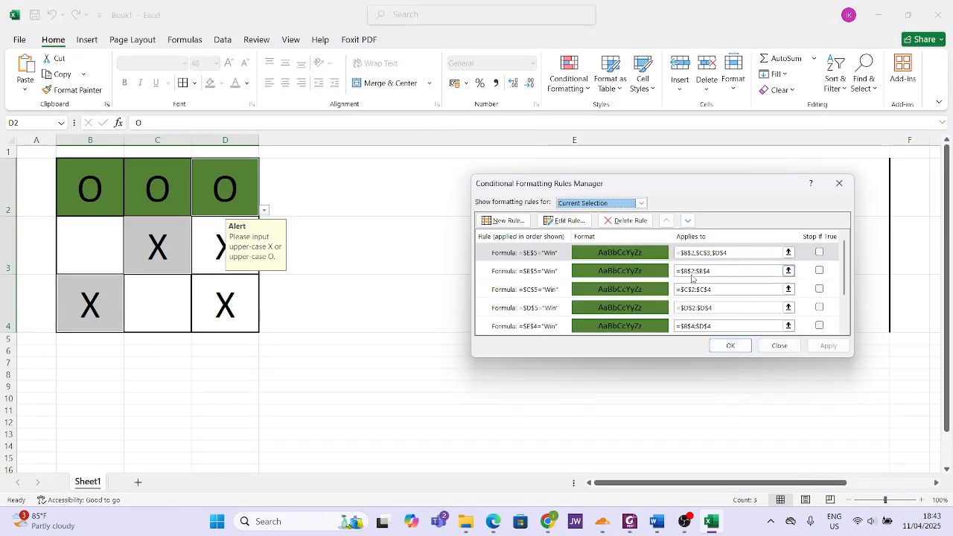
Step: Add a formula-based formatting rule with the formula =$A$5="Win" for the selected opposite diagonal B4, C3 and D2
left_click(564, 221)
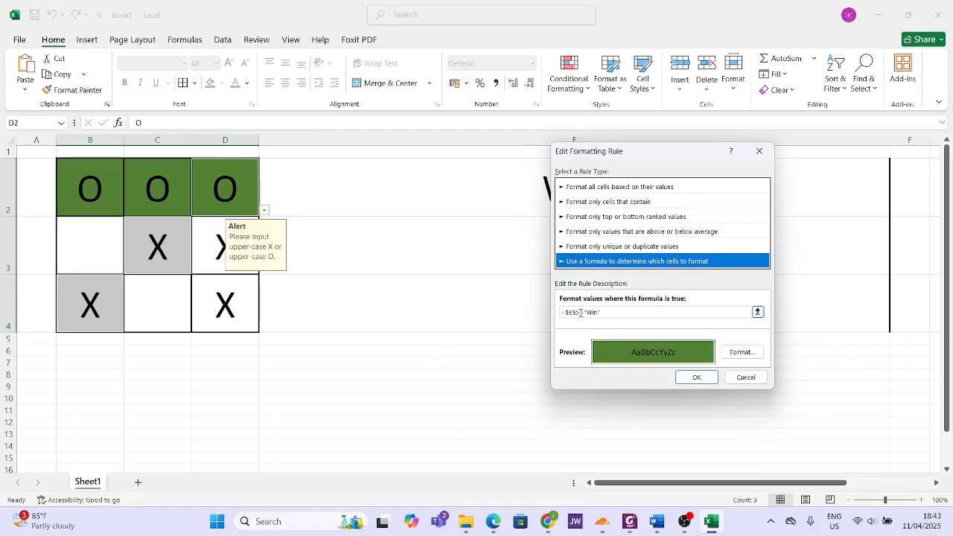
left_click(757, 152)
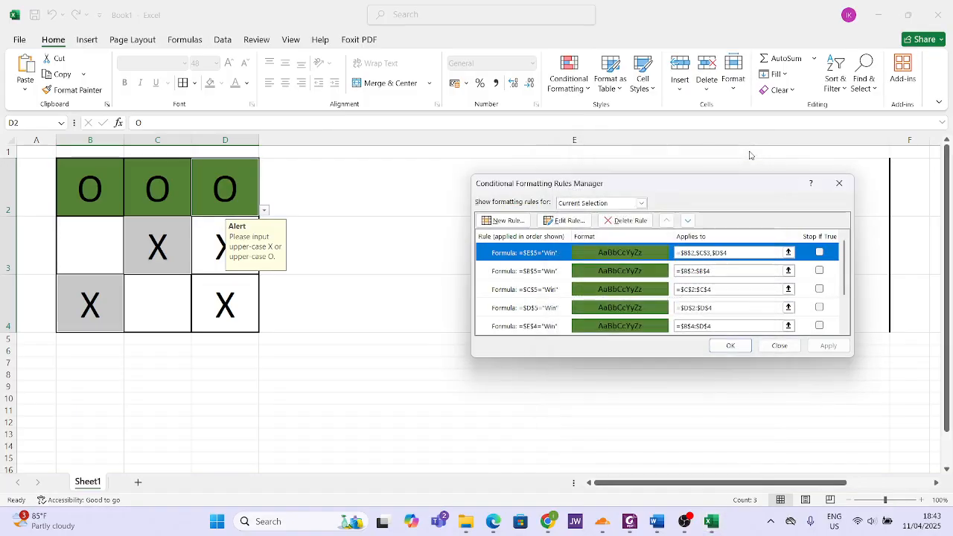
left_click(506, 221)
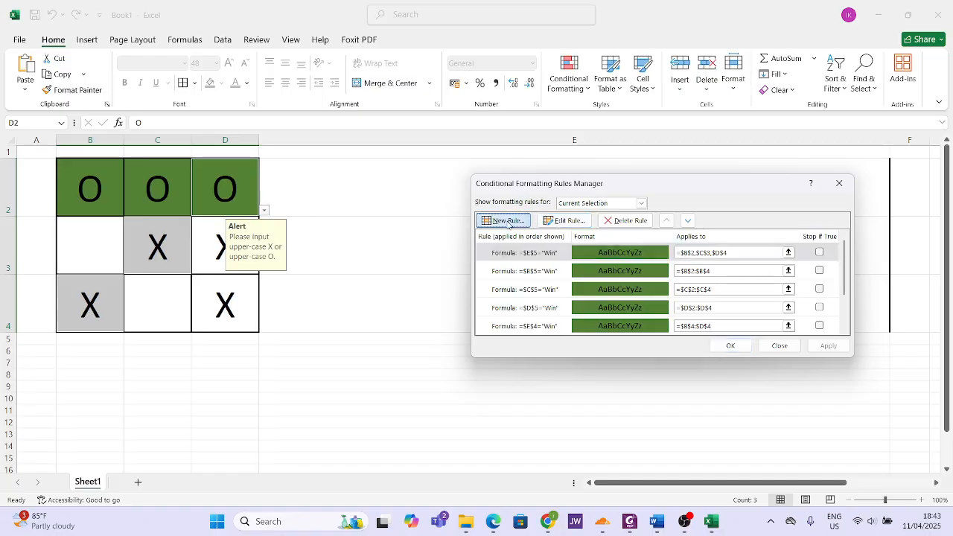
left_click(628, 250)
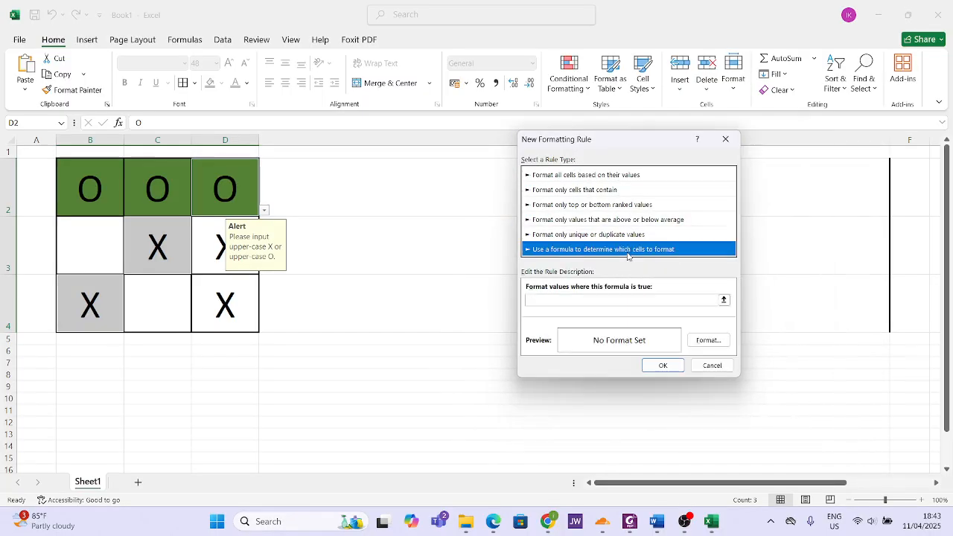
left_click(626, 301)
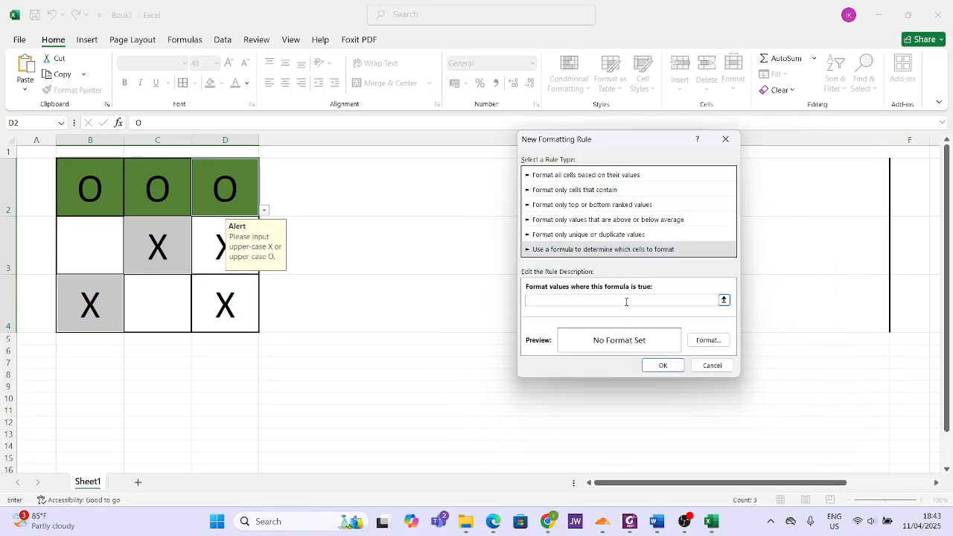
type("=$D$5=\"Win\"")
left_click(662, 366)
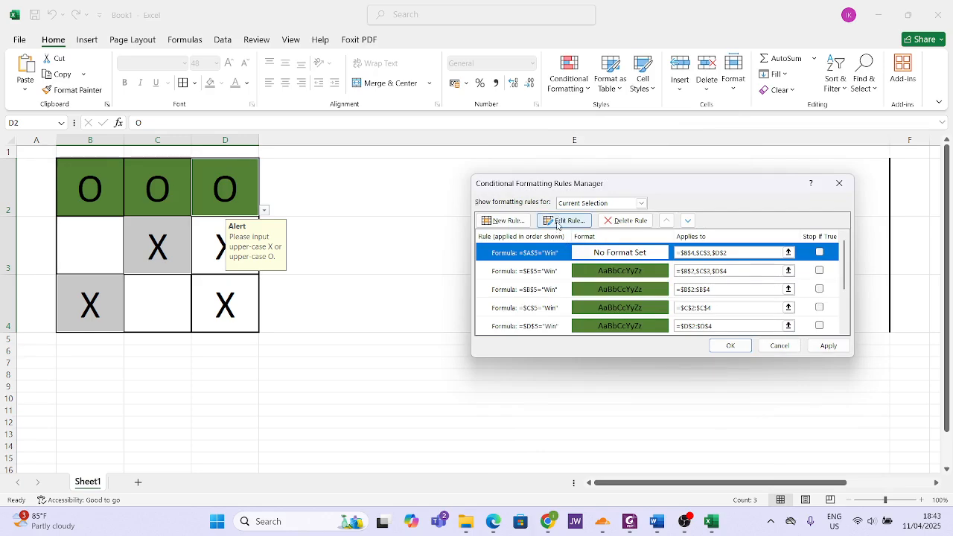
Step: Give the =$A$5="Win" rule a dark green fill, apply it to the diagonal and close the rules manager
left_click(556, 224)
left_click(748, 353)
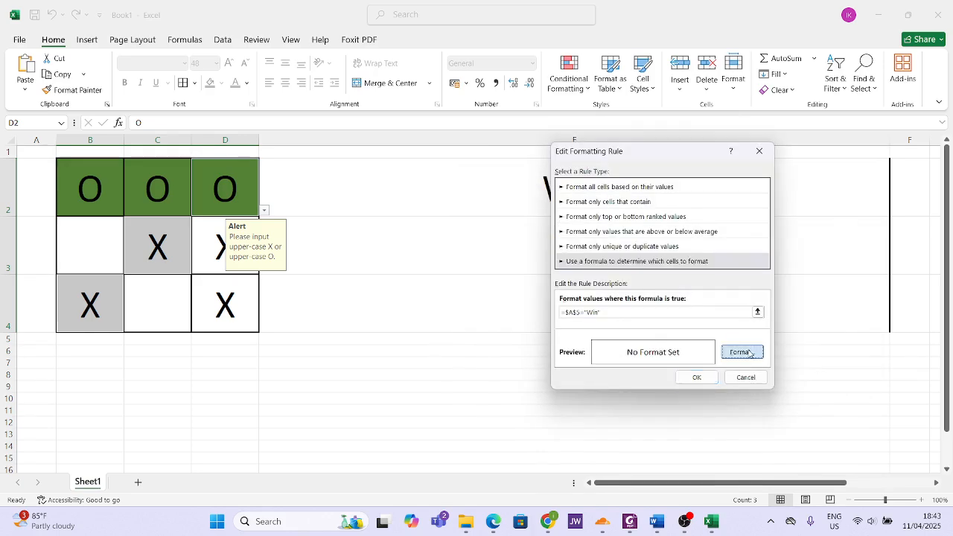
left_click(618, 201)
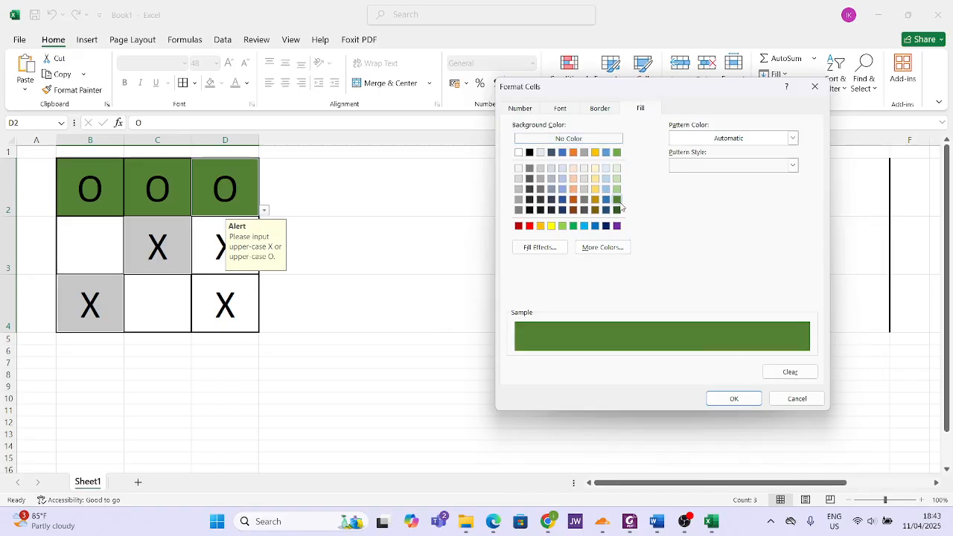
left_click(733, 399)
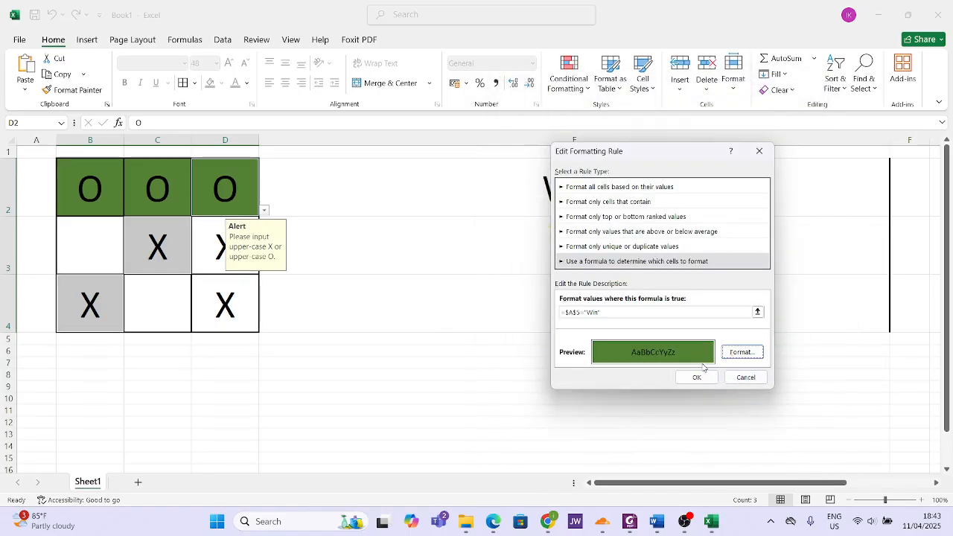
left_click(701, 377)
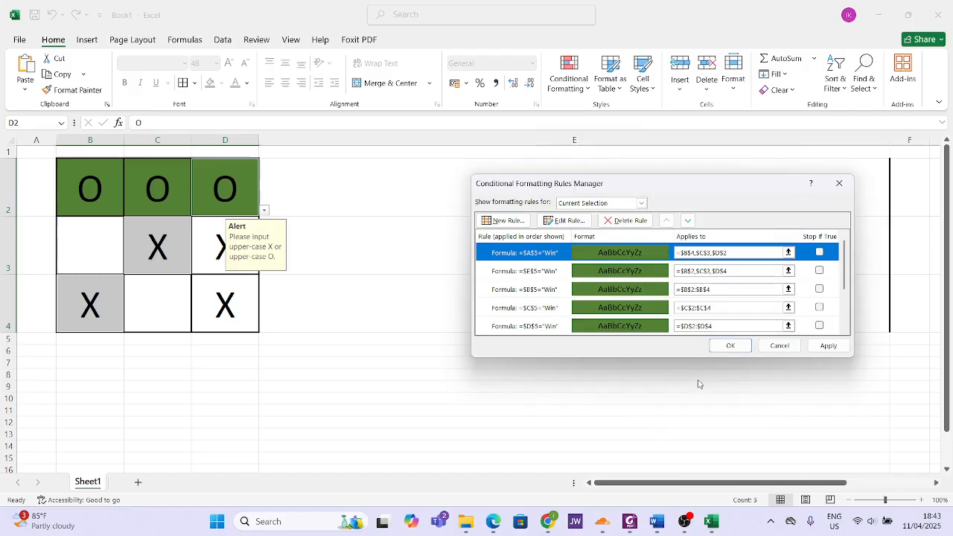
left_click(829, 346)
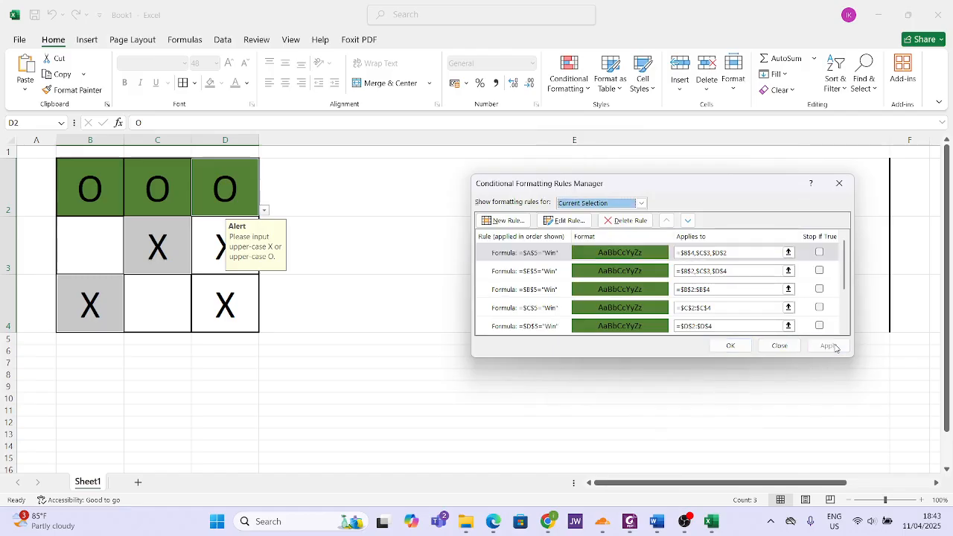
left_click(725, 347)
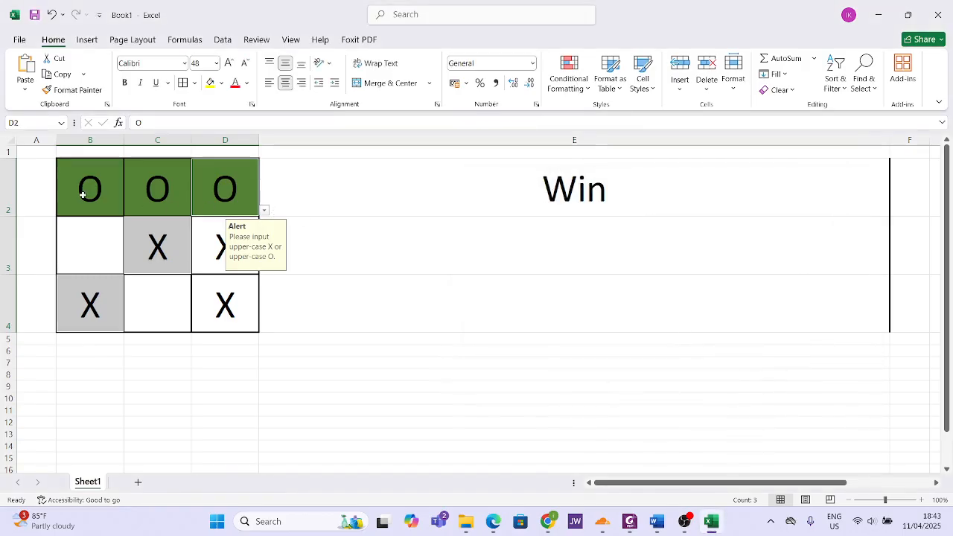
Step: Clear the board cells B2:D4 and start a test game with X in B2 and O in C2
left_click_drag(83, 194, 221, 298)
key("Delete")
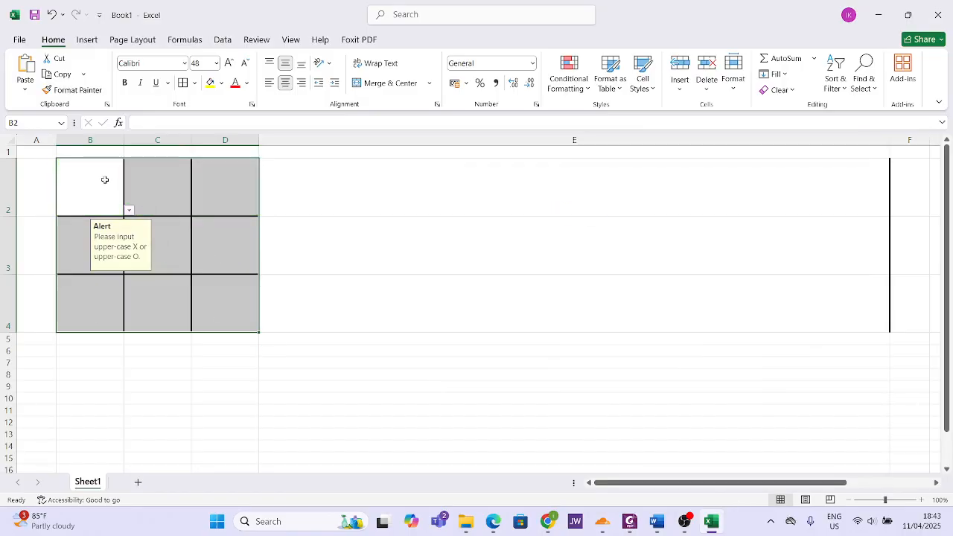
type("X")
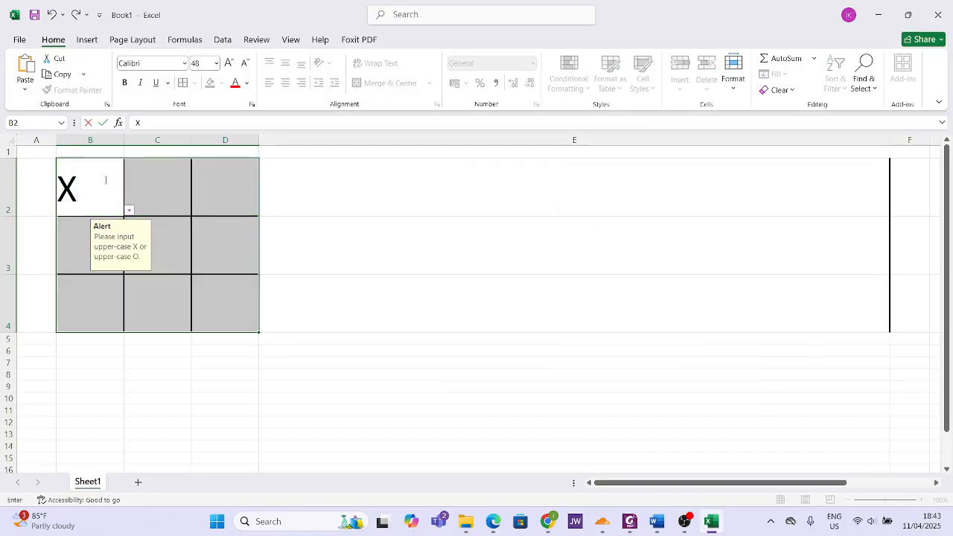
left_click(175, 247)
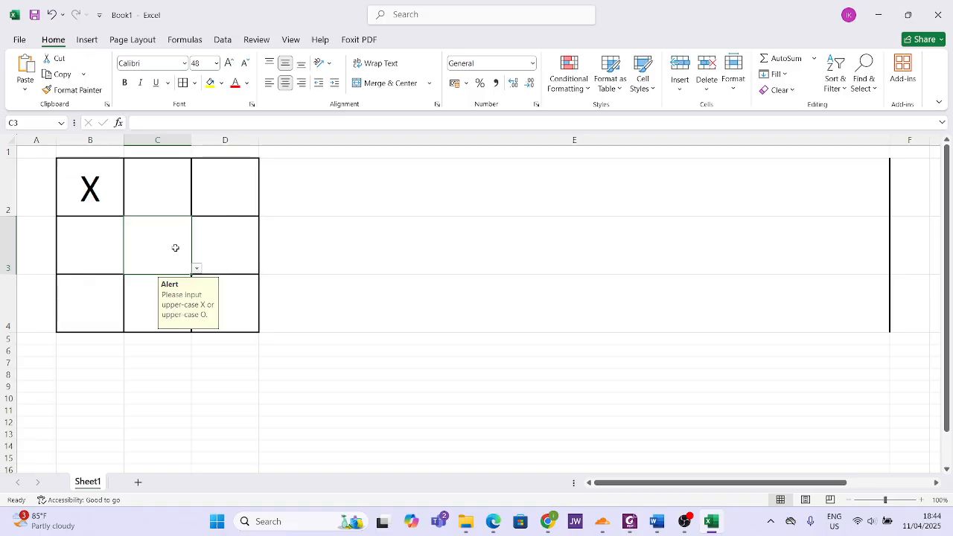
left_click(169, 176)
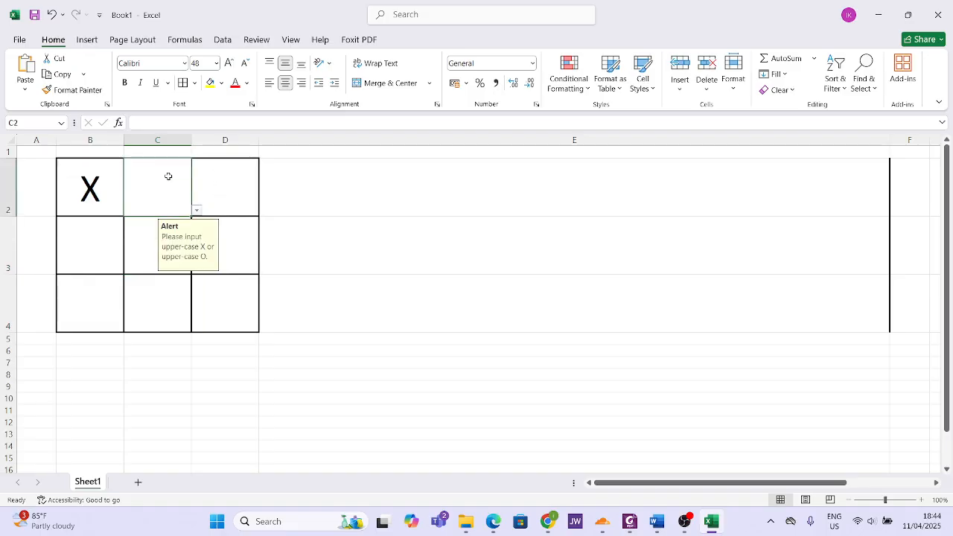
type("O")
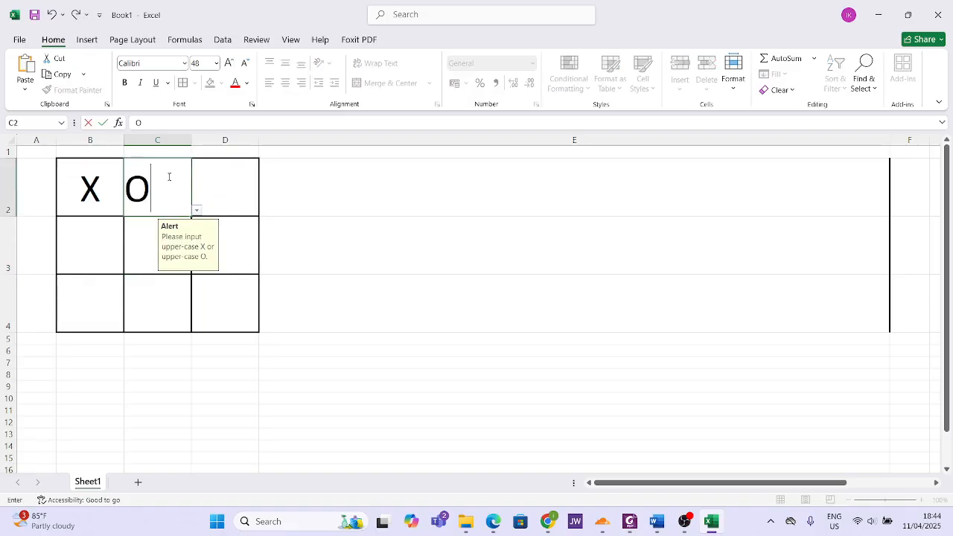
Step: Continue the test game with X in C3, O in D3 and X in D4 to complete the diagonal
left_click(144, 250)
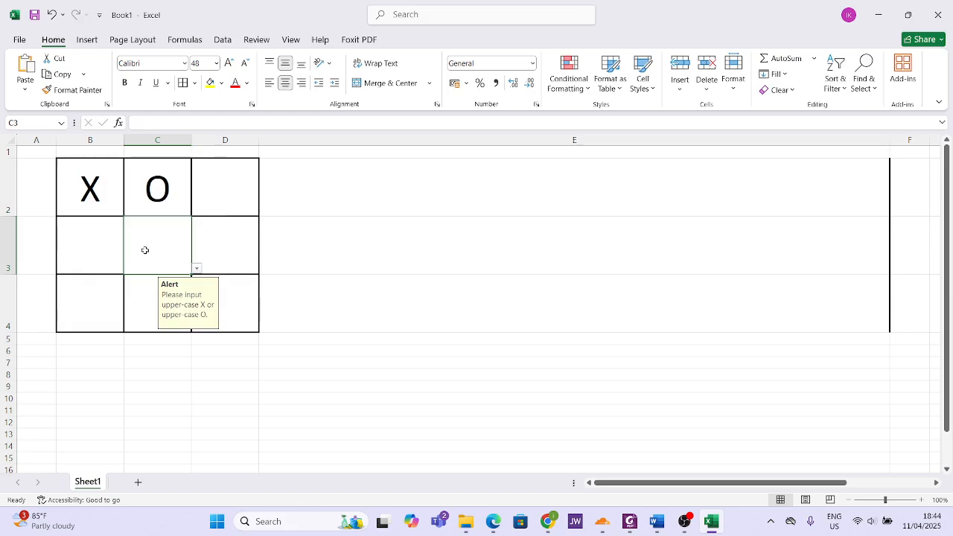
type("X")
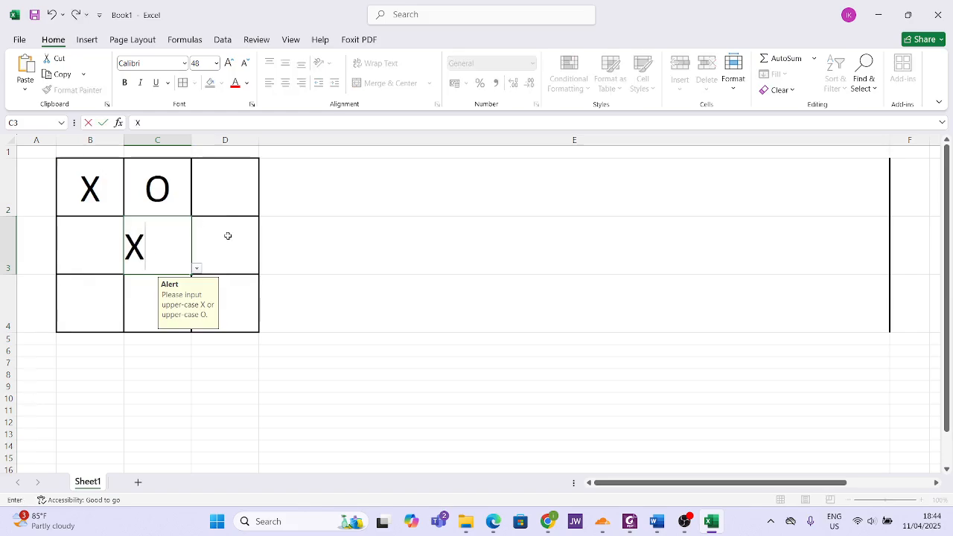
left_click(245, 252)
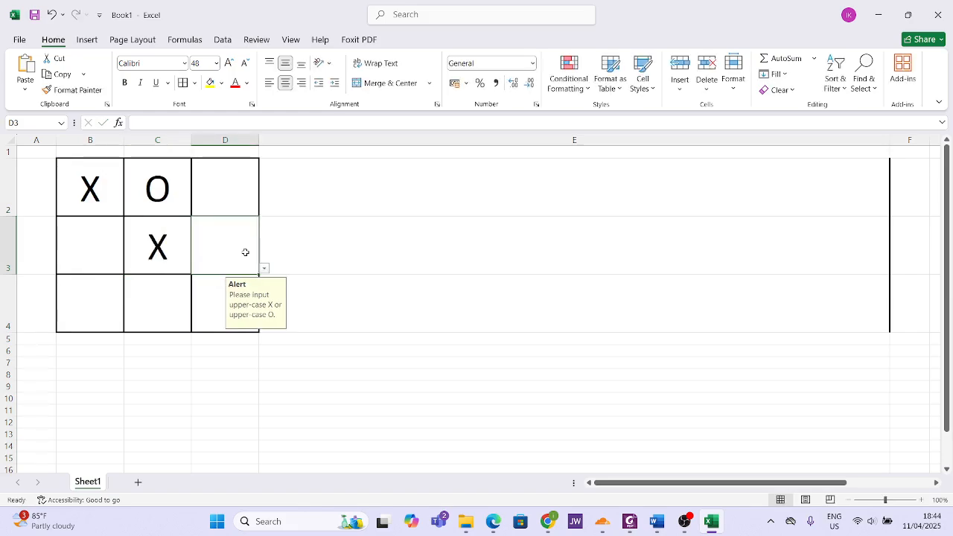
type("O")
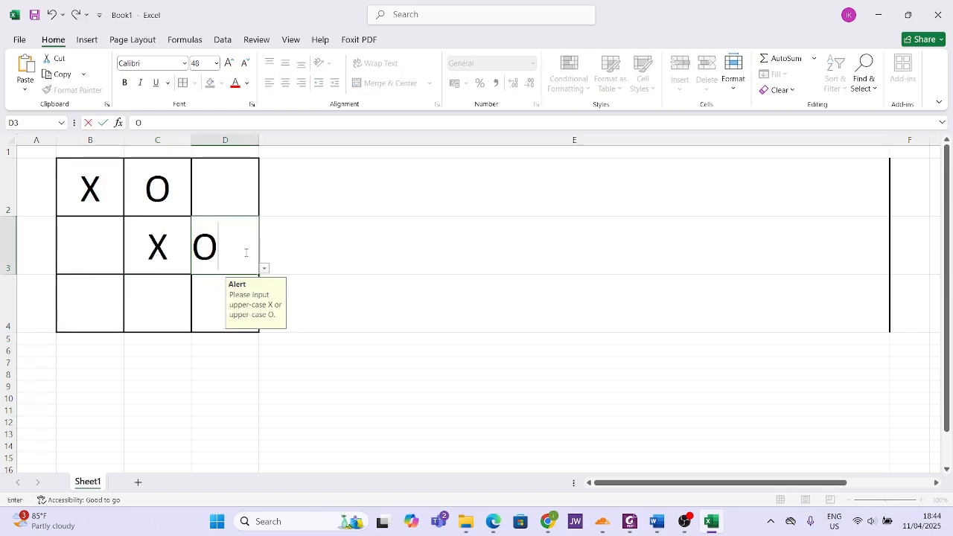
left_click(201, 299)
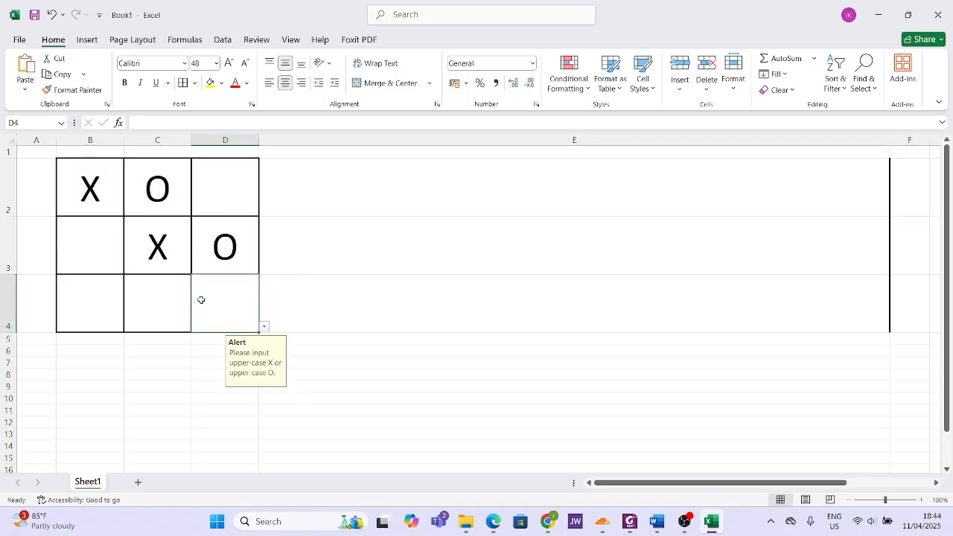
type("X")
key("Return")
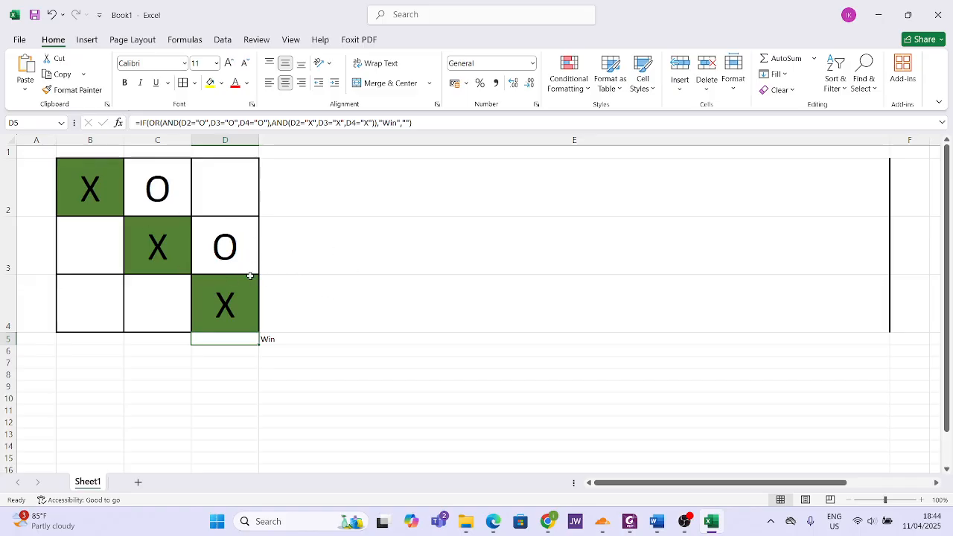
Step: Check the result formulas in E4, E2 and E5, and narrow column E to just fit the word Win
left_click(369, 296)
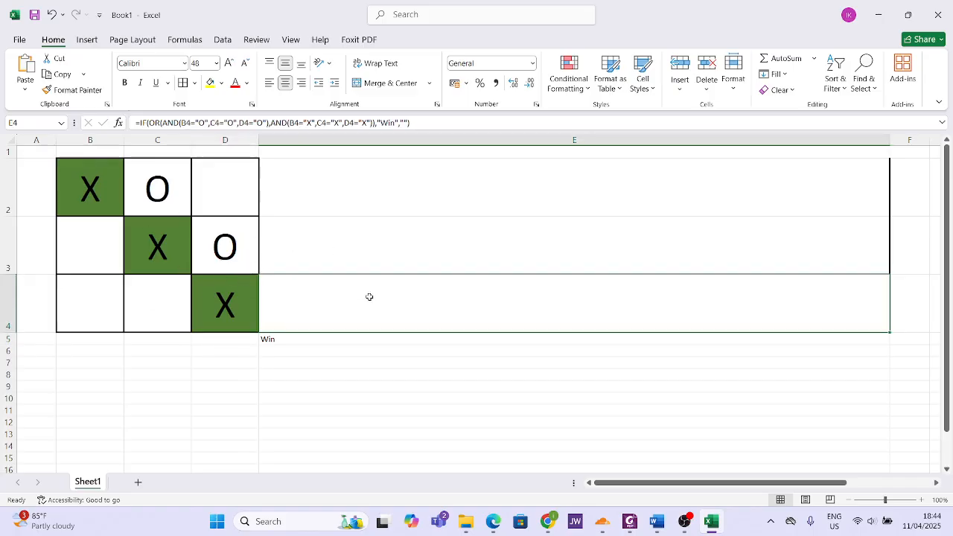
left_click(362, 195)
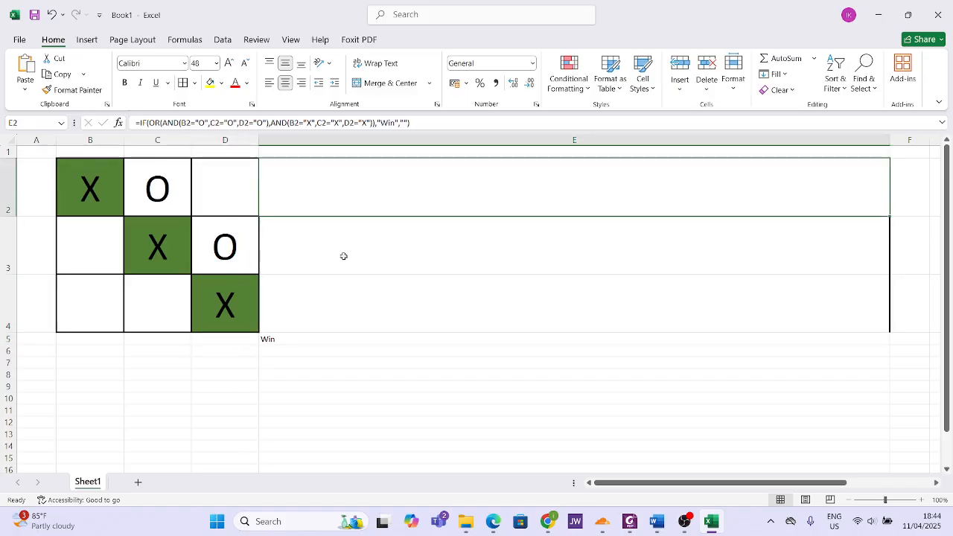
left_click(282, 340)
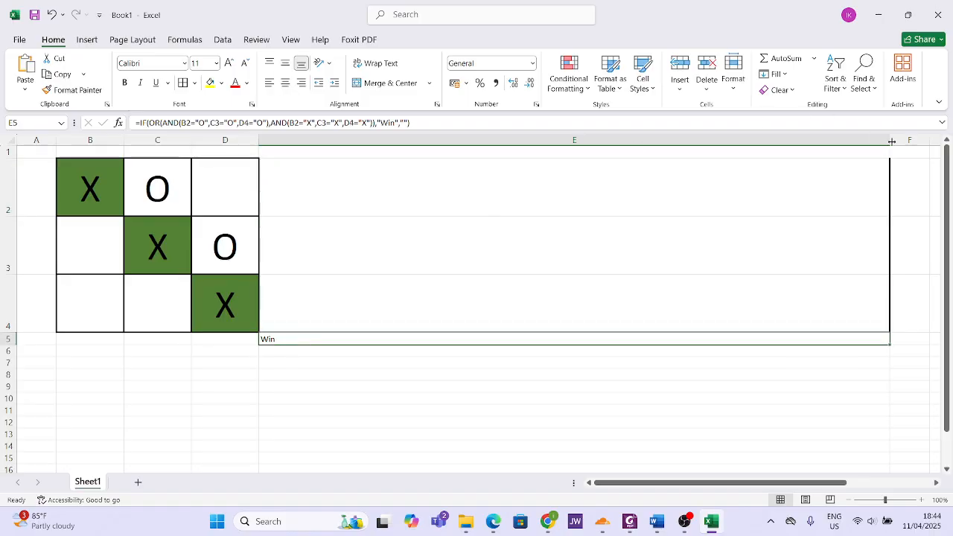
left_click_drag(892, 141, 291, 172)
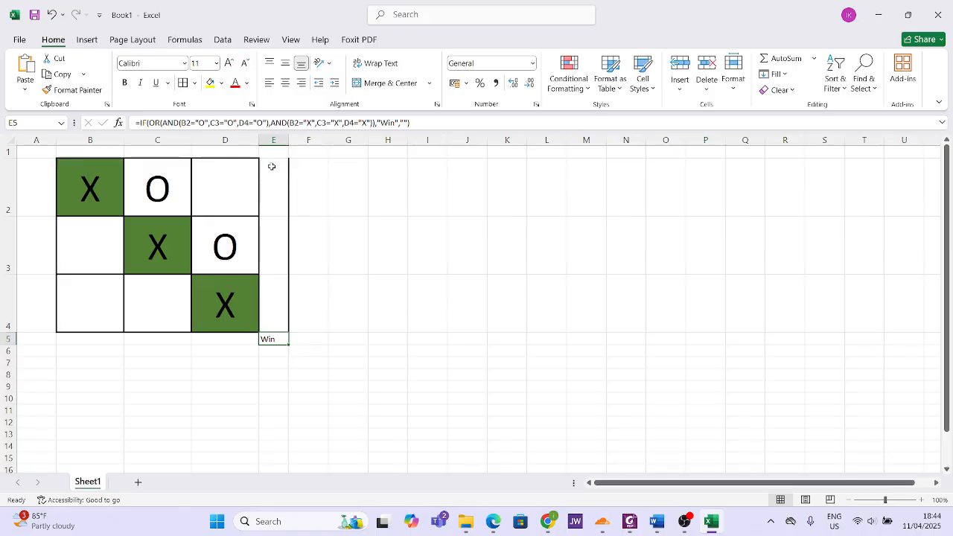
Step: Hide the helper results by setting the font colour of row 5 and column E to white
left_click(9, 339)
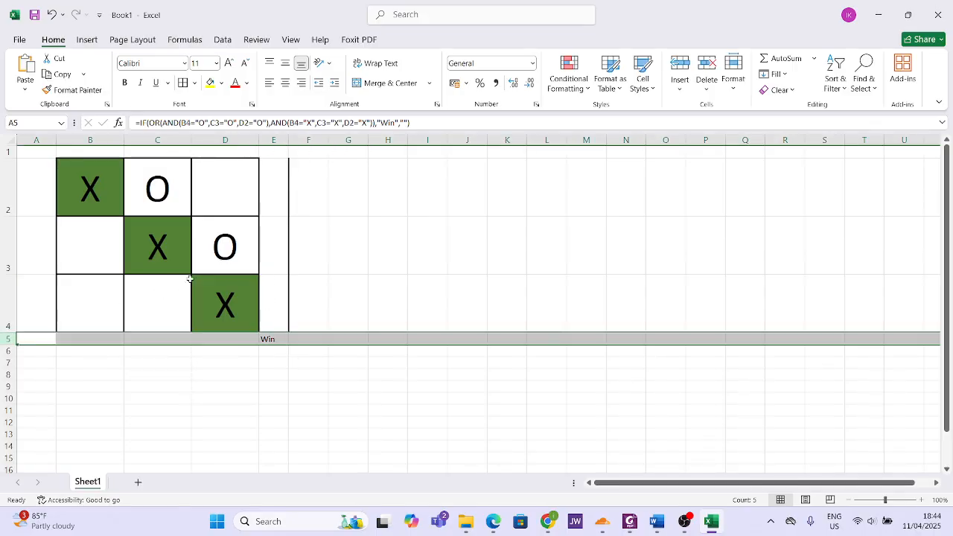
left_click(274, 140, "ctrl")
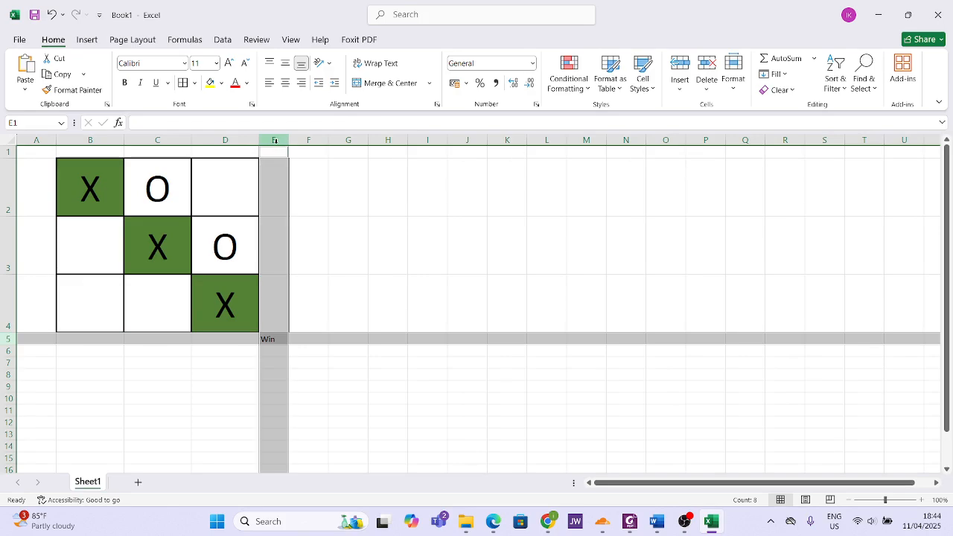
left_click(250, 83)
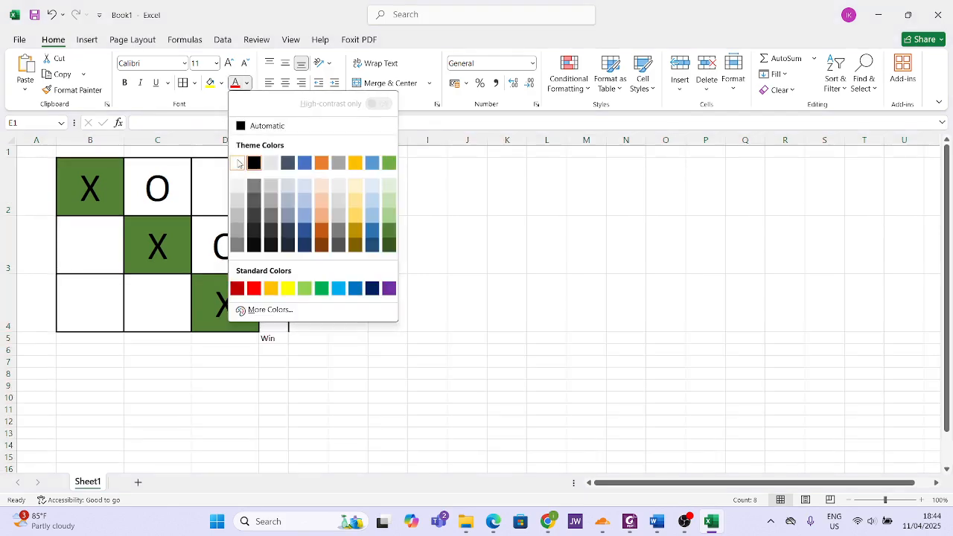
left_click(237, 165)
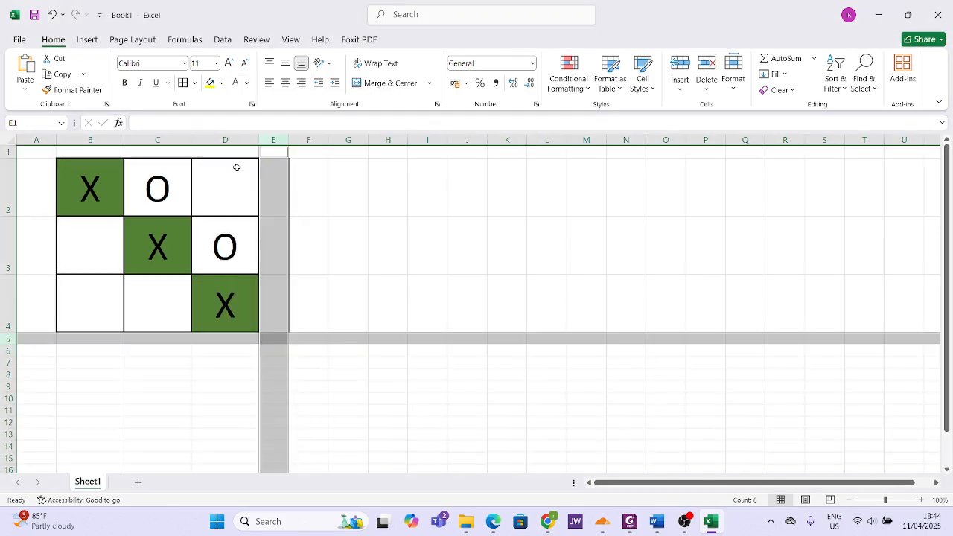
left_click(318, 365)
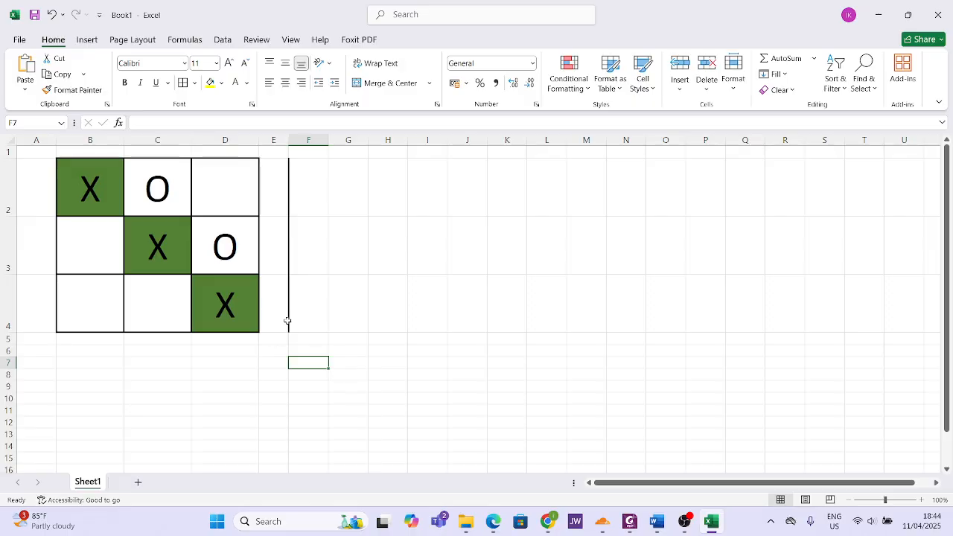
Step: Remove the right border from the helper cells E2:E4, keeping the board's own edge line
left_click(353, 306)
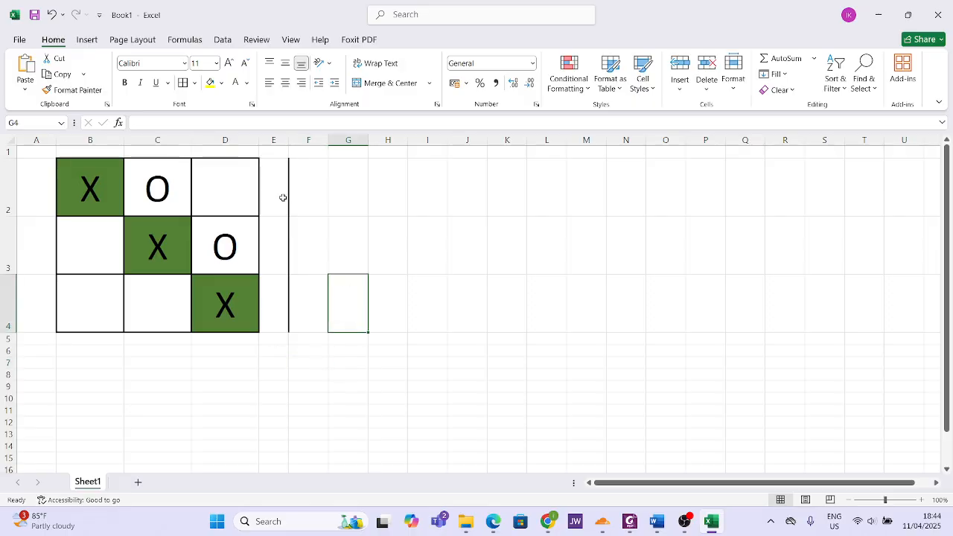
left_click_drag(283, 197, 290, 328)
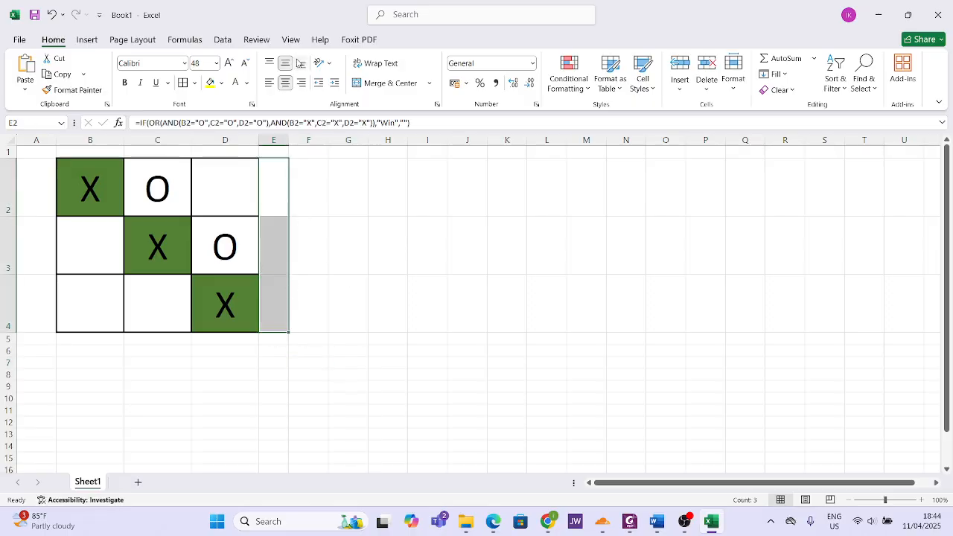
left_click(194, 83)
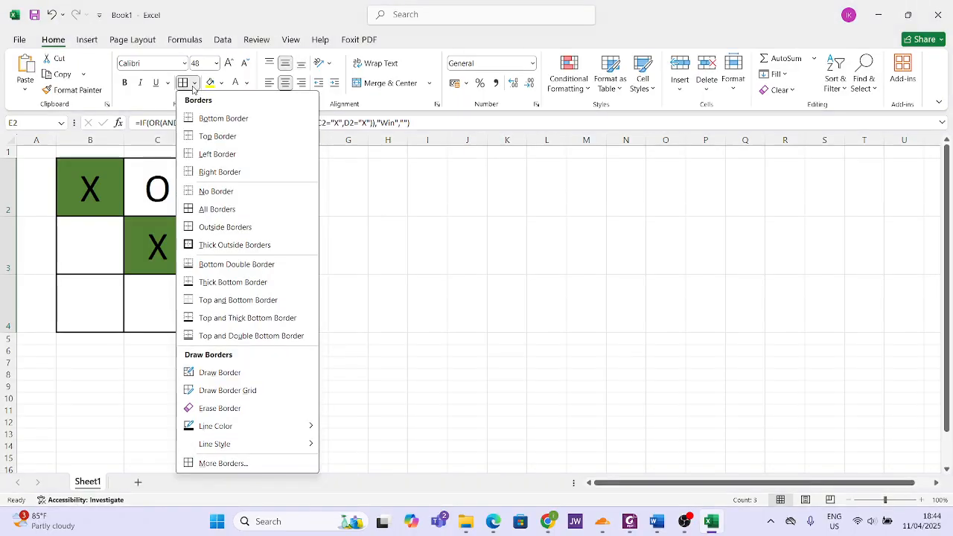
left_click(240, 462)
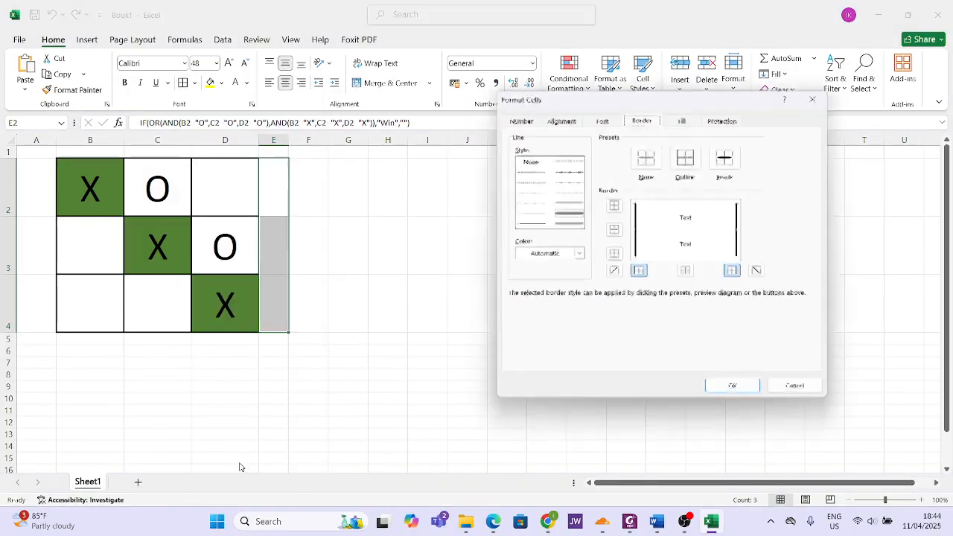
left_click(738, 237)
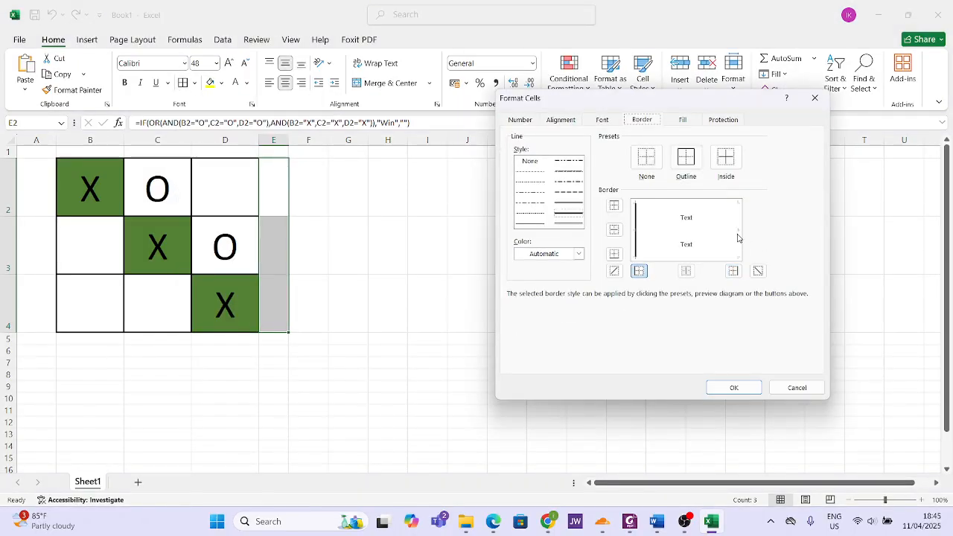
left_click(734, 388)
left_click(426, 290)
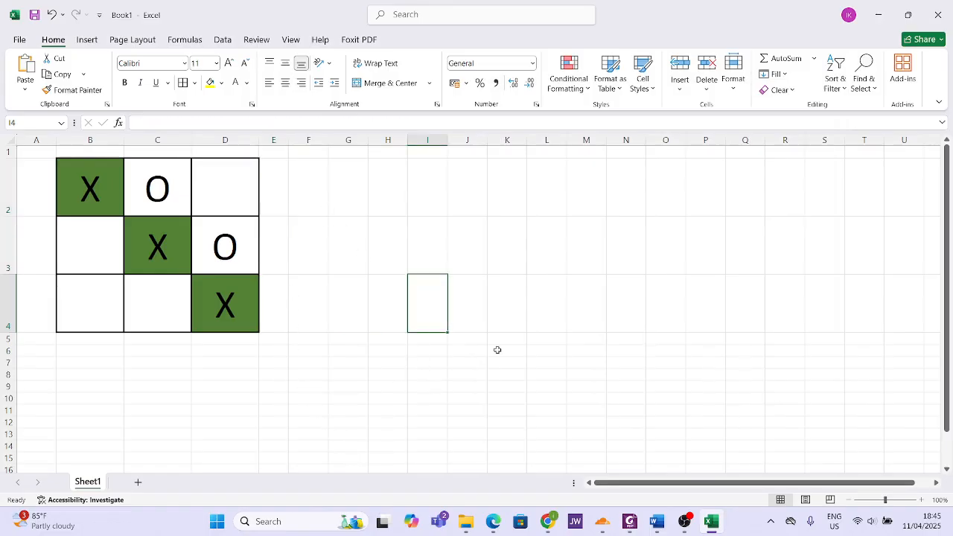
Step: Switch to the exam paper in Foxit PhantomPDF and read questions 4 and 5 on saving the spreadsheet and creating the evidence document
key("alt+Tab")
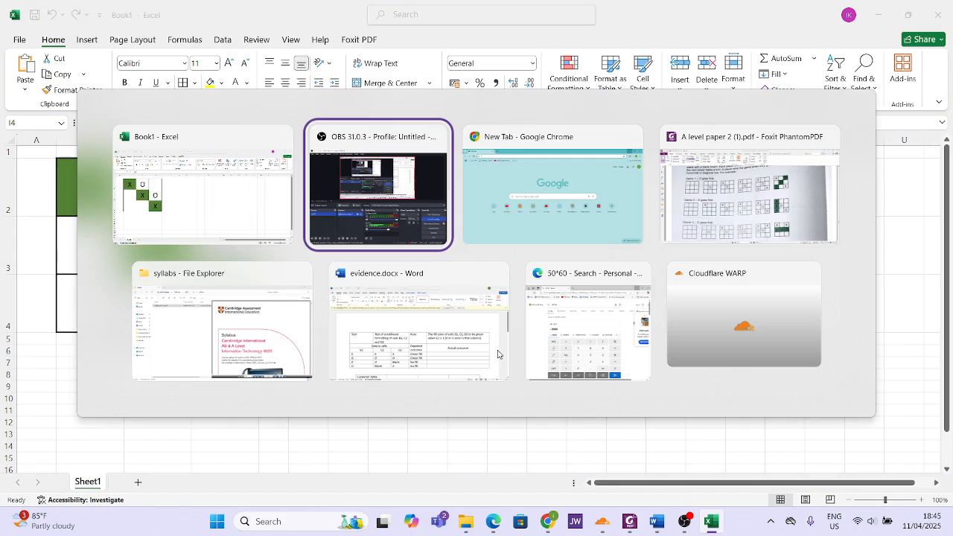
key("alt+Tab")
key("alt+Tab")
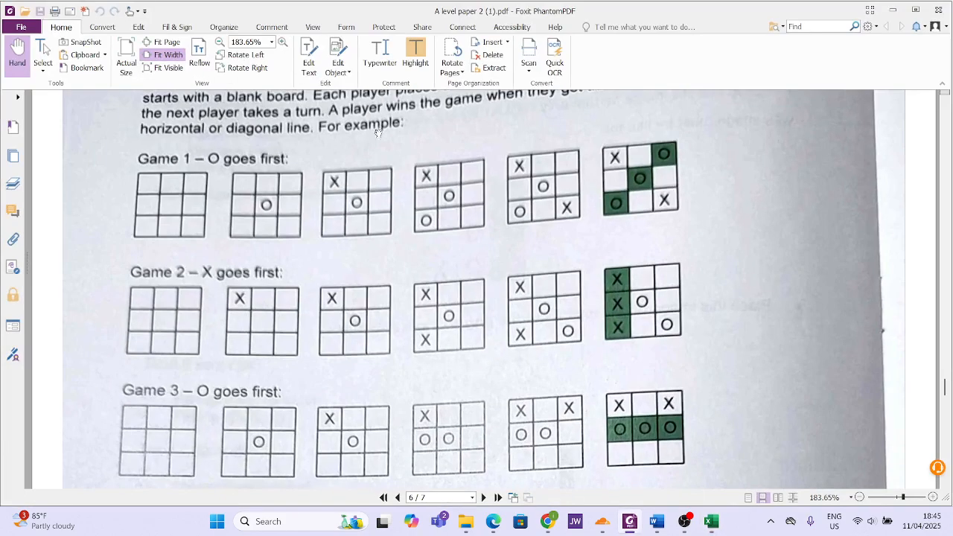
scroll(588, 266, "down", 15)
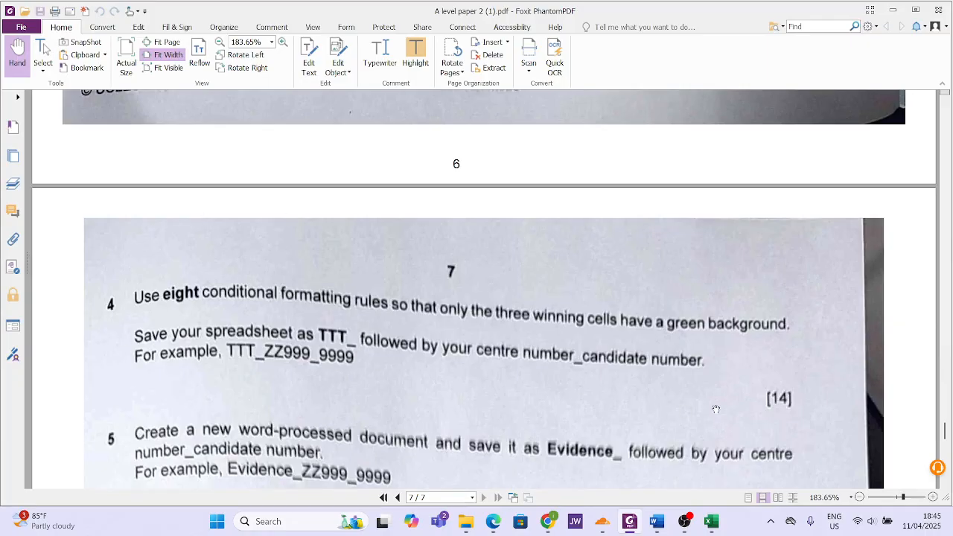
scroll(405, 279, "down", 2)
scroll(405, 278, "down", 4)
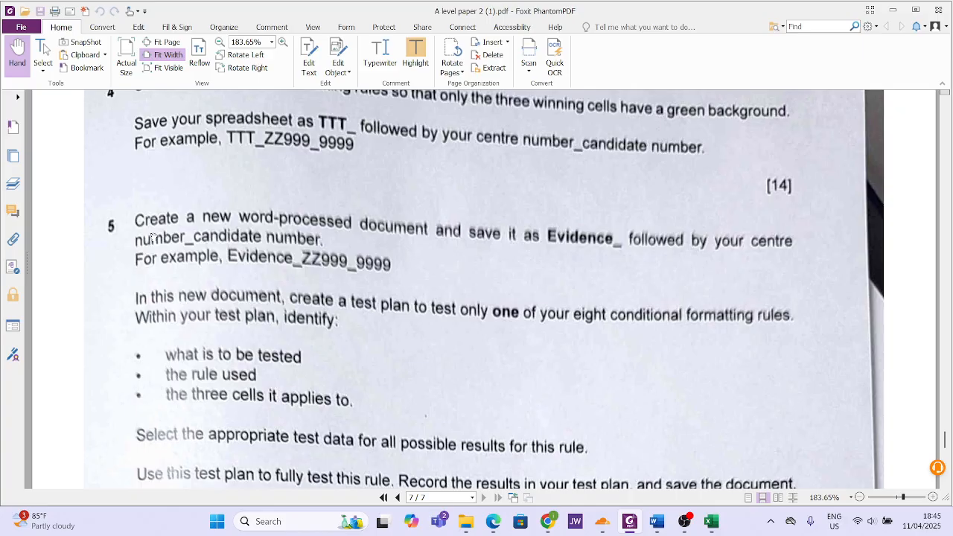
scroll(259, 297, "down", 2)
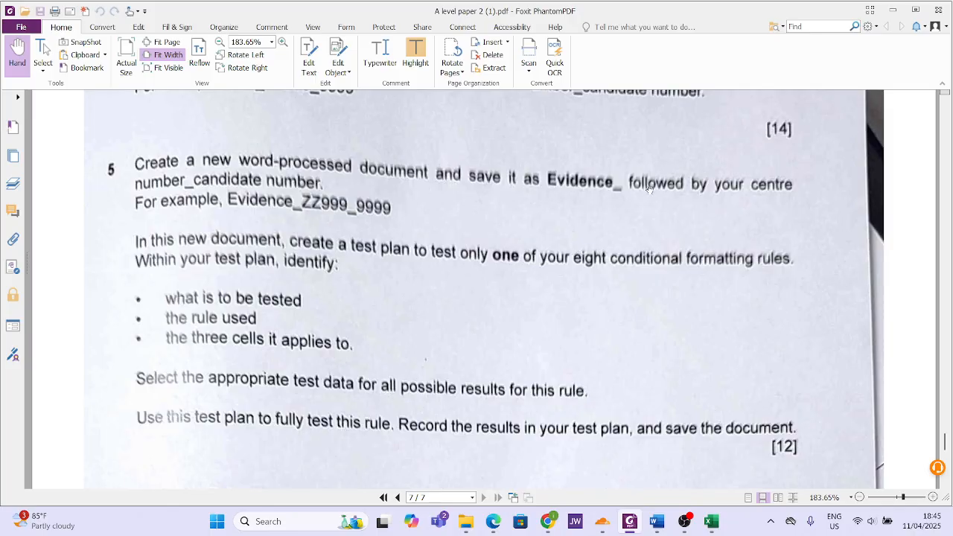
scroll(706, 199, "up", 4)
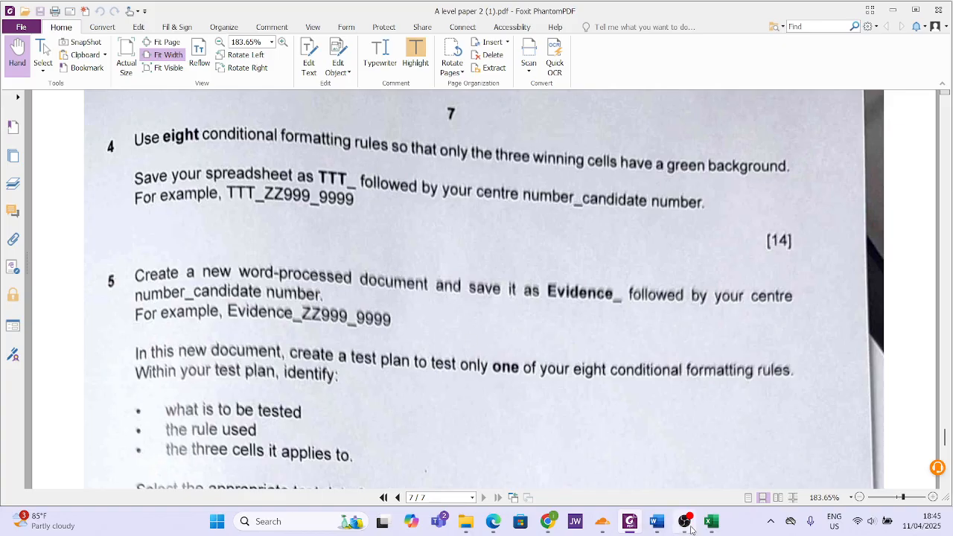
Step: Switch to Excel, bring up the Save As locations for the workbook, and minimise the window
mouse_move(721, 533)
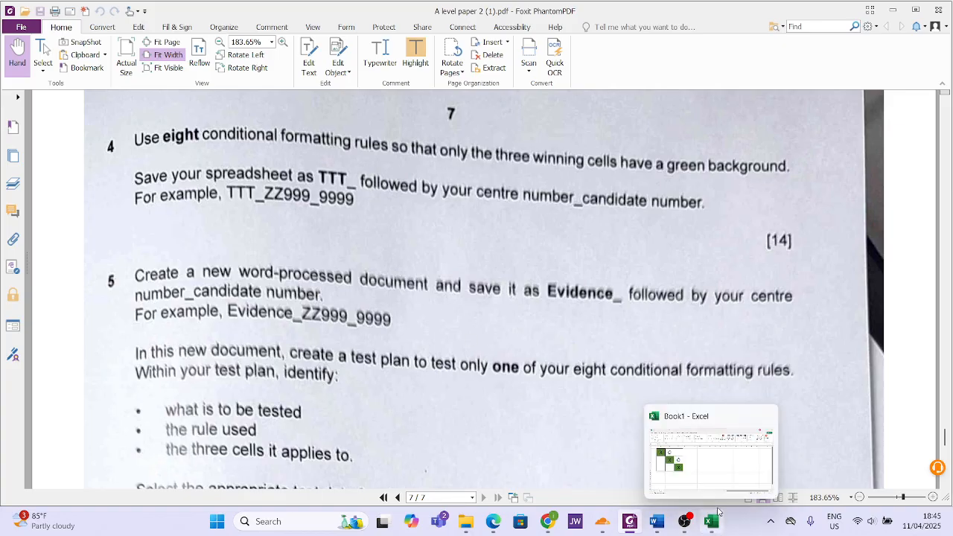
left_click(717, 515)
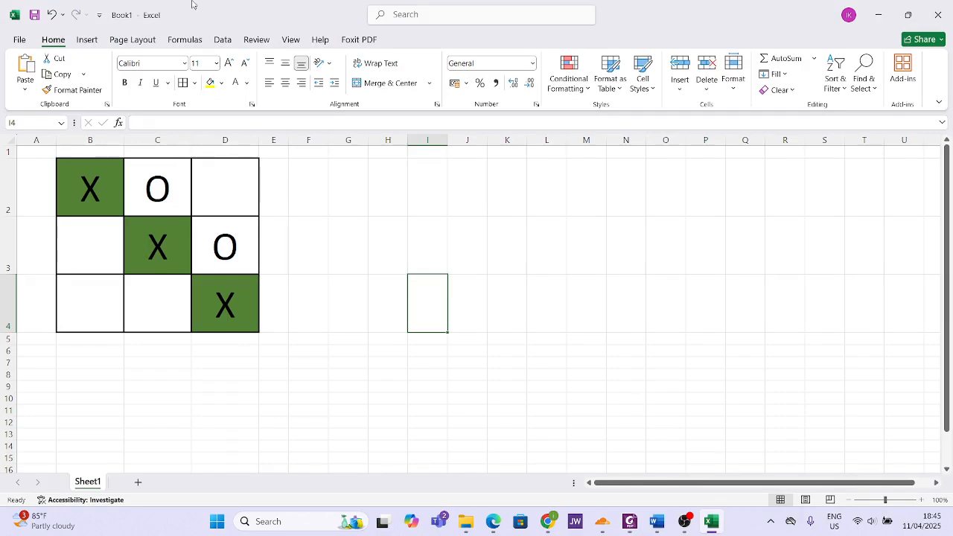
left_click(20, 39)
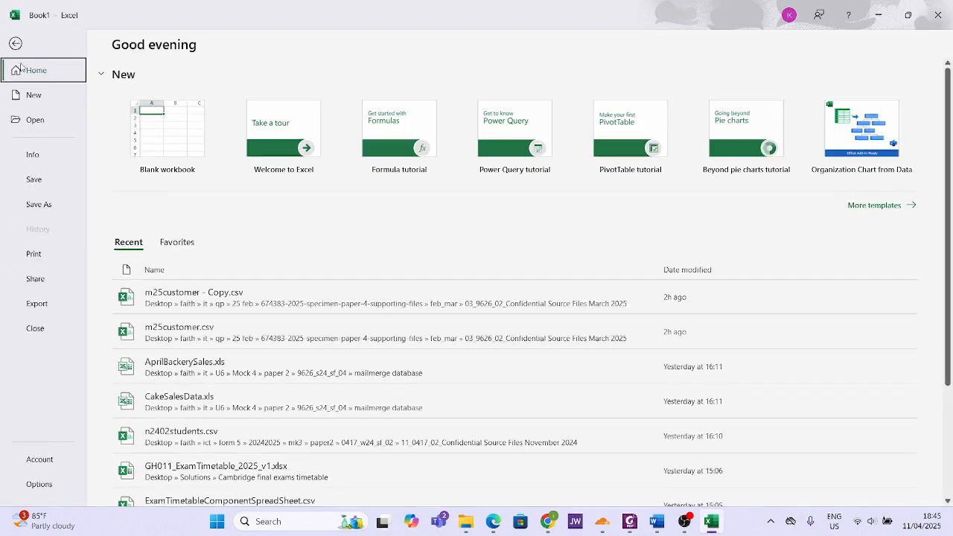
left_click(34, 207)
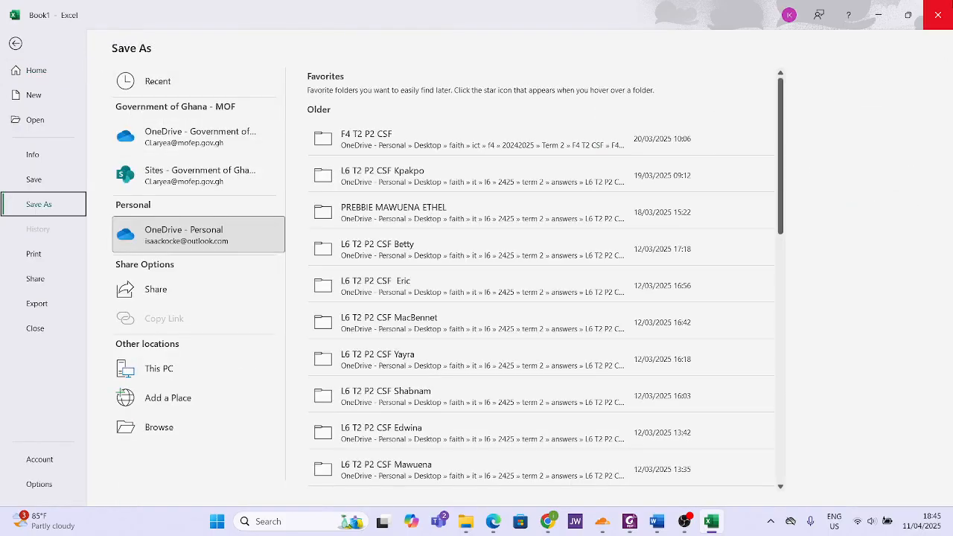
left_click(879, 10)
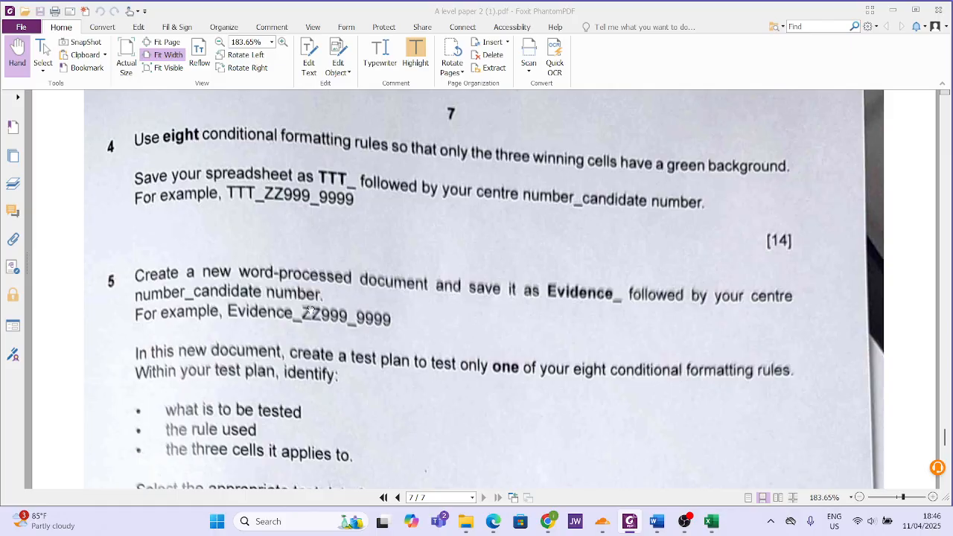
Step: Examine question 5's test plan requirements in the exam PDF and glance through the remaining questions on page 7
scroll(260, 363, "down", 2)
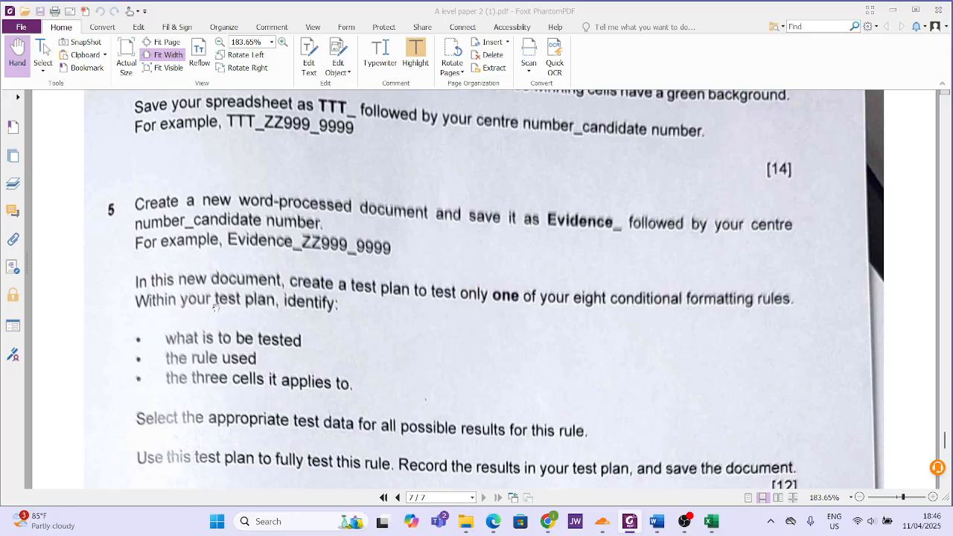
scroll(376, 358, "down", 3)
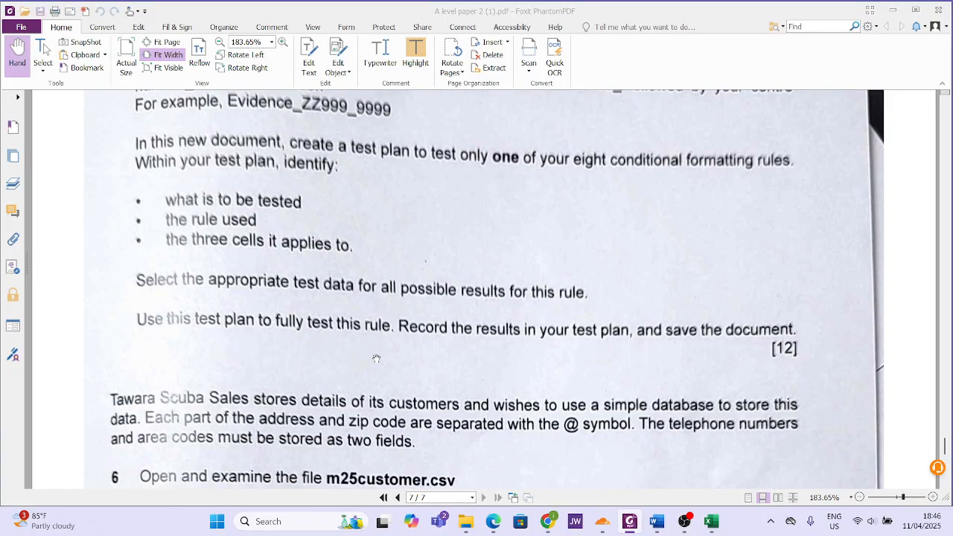
scroll(376, 358, "up", 1)
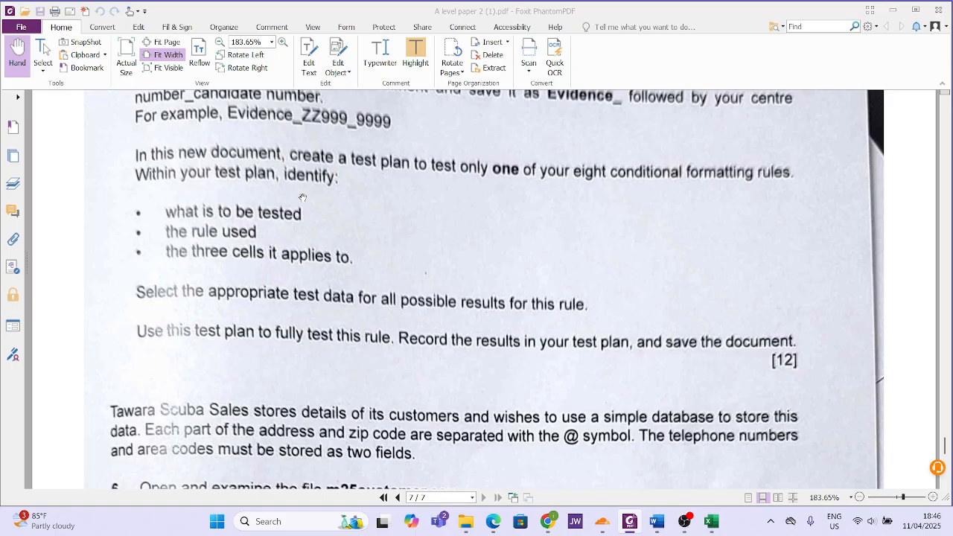
scroll(302, 197, "up", 1)
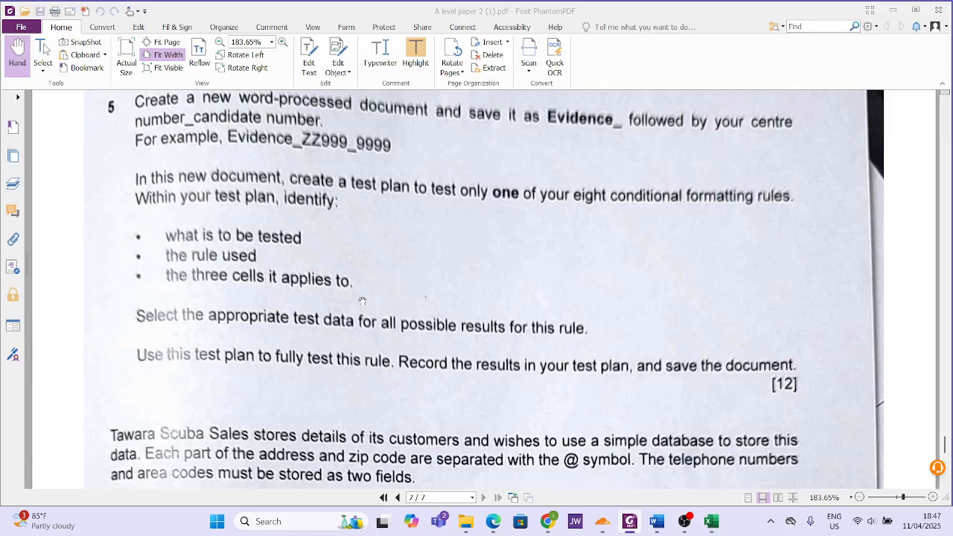
scroll(430, 356, "down", 10)
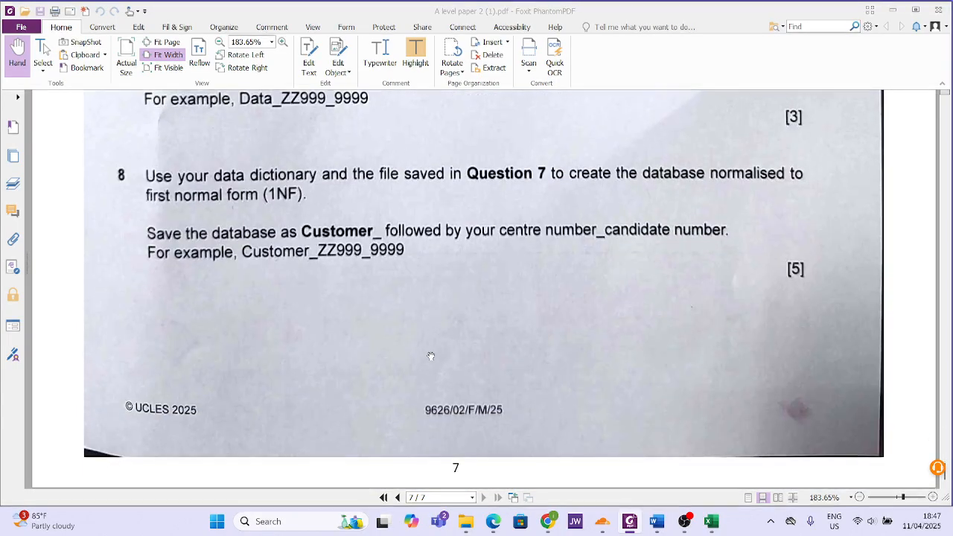
scroll(430, 355, "up", 10)
scroll(430, 356, "up", 5)
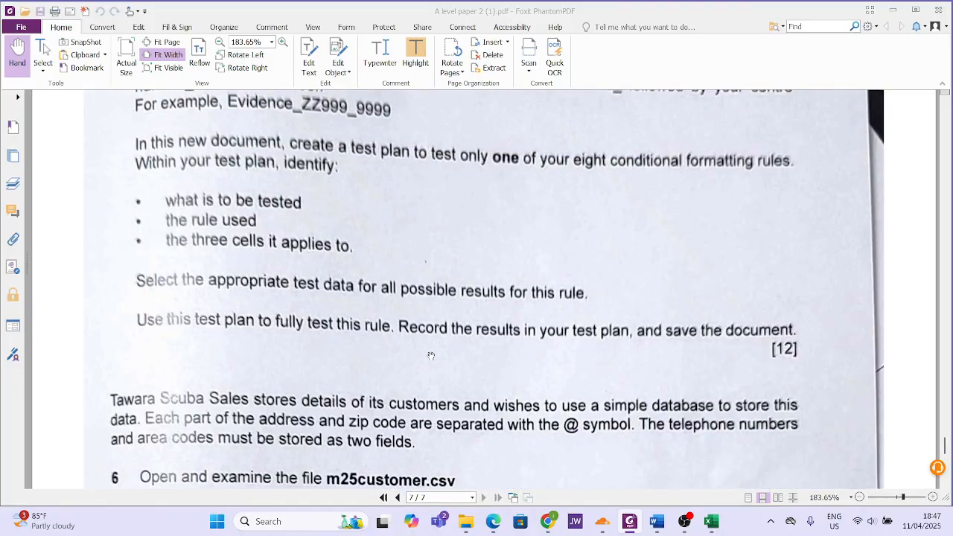
scroll(430, 355, "down", 1)
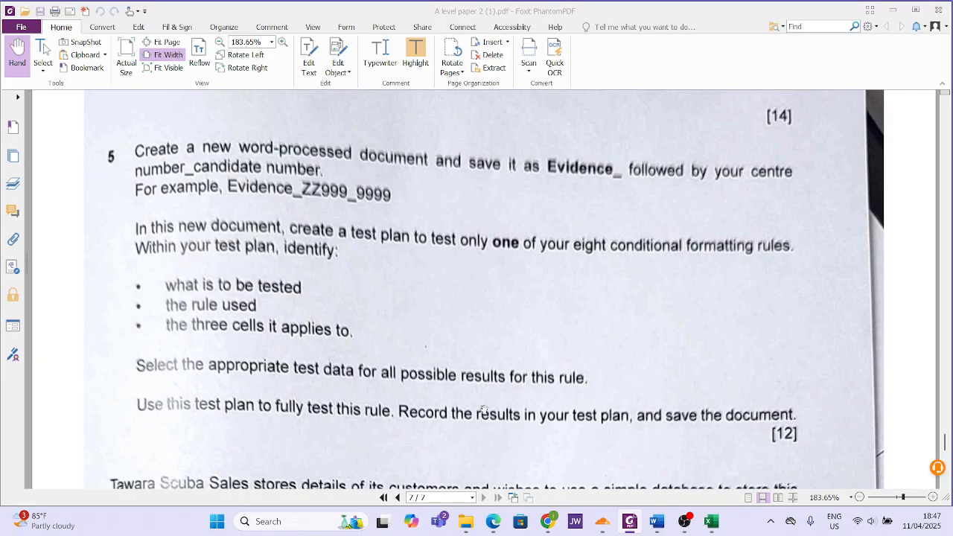
Step: Close the open evidence.docx window and launch Word with a new blank document
mouse_move(668, 518)
left_click(711, 415)
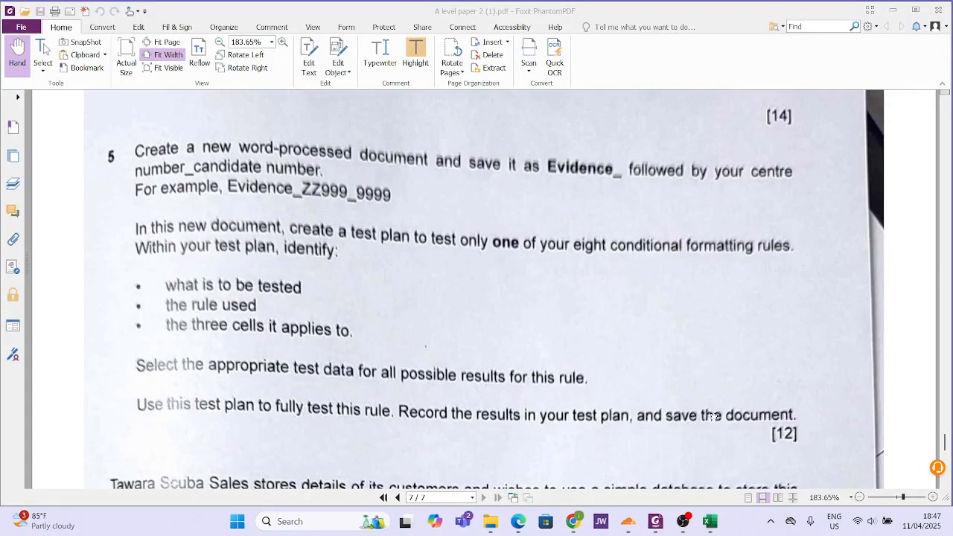
left_click(243, 524)
type("WOR")
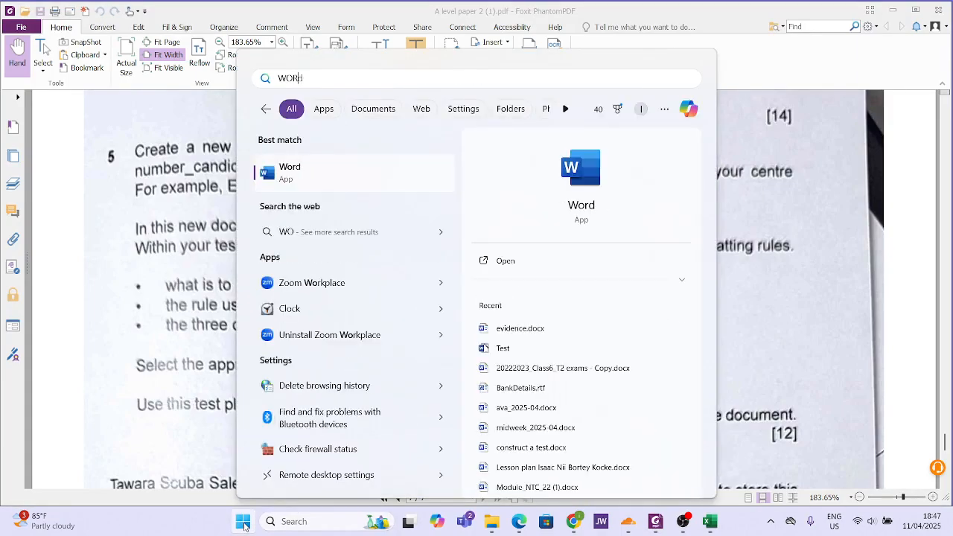
type("D")
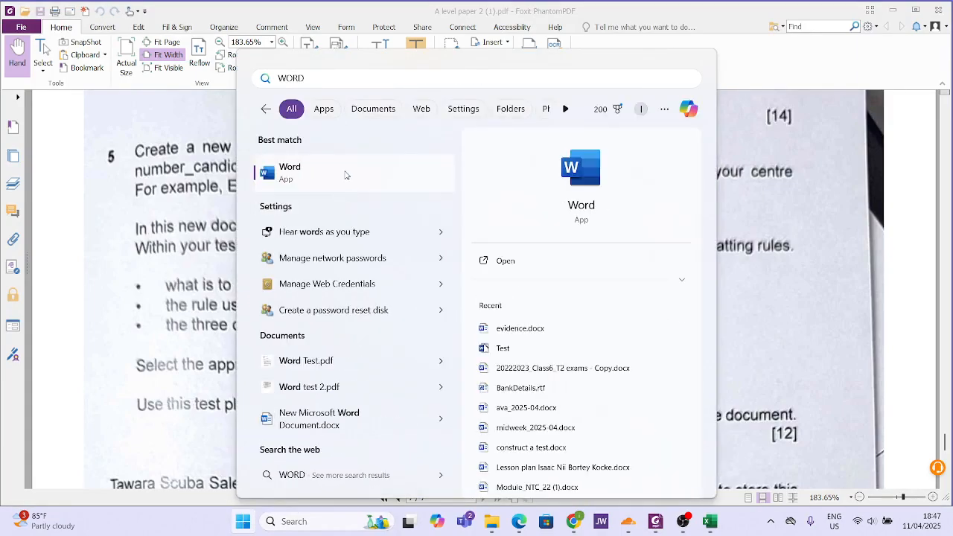
left_click(345, 175)
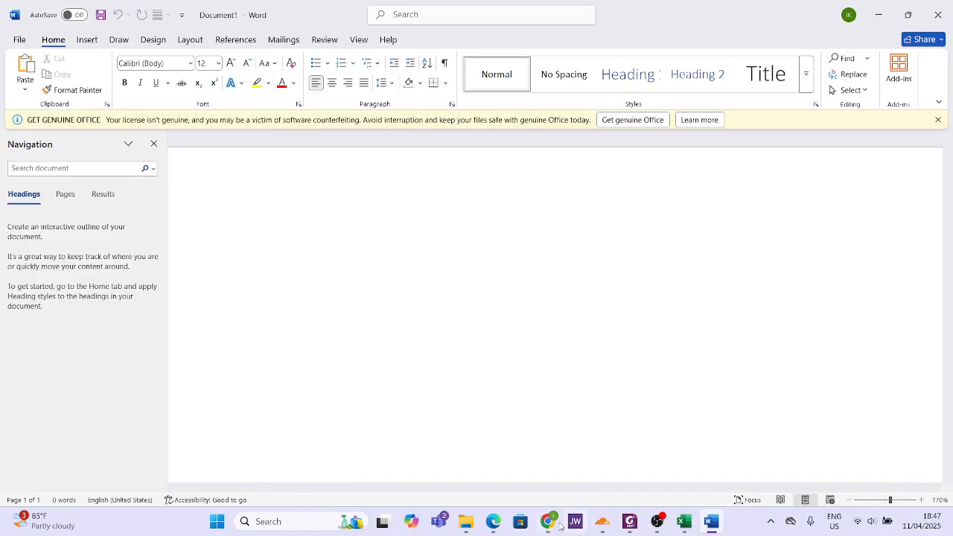
Step: Recheck question 5 in the exam PDF, and insert a table of 7 columns by 6 rows in the blank Word document without the Navigation pane
left_click(632, 525)
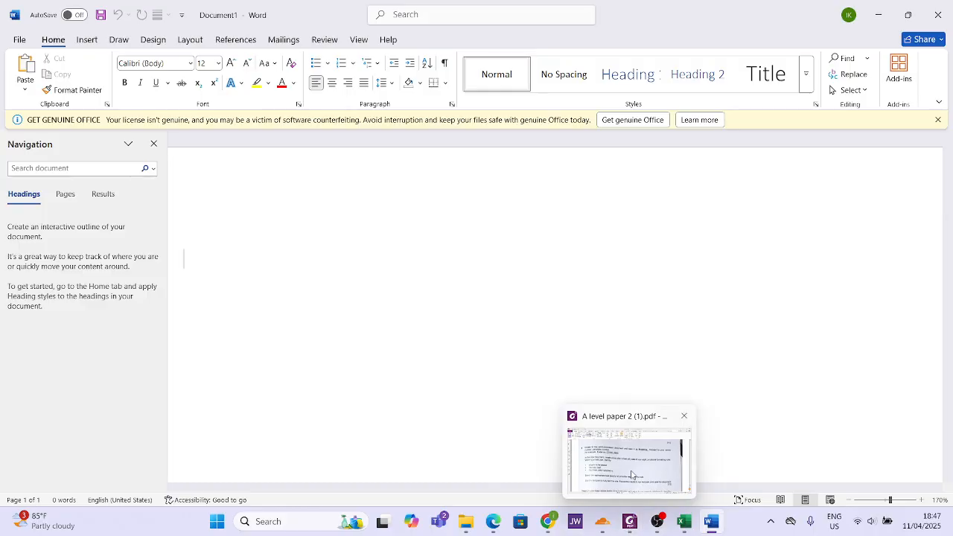
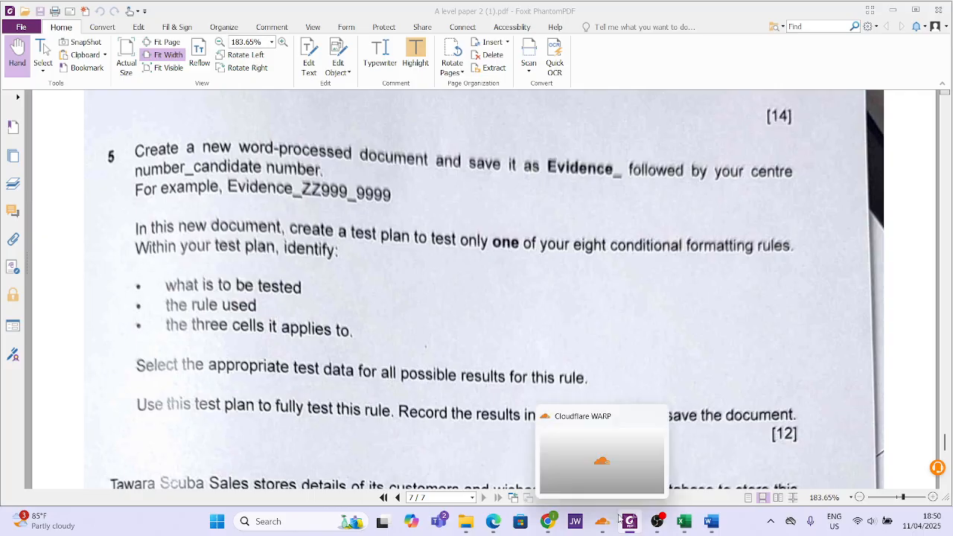
left_click(710, 521)
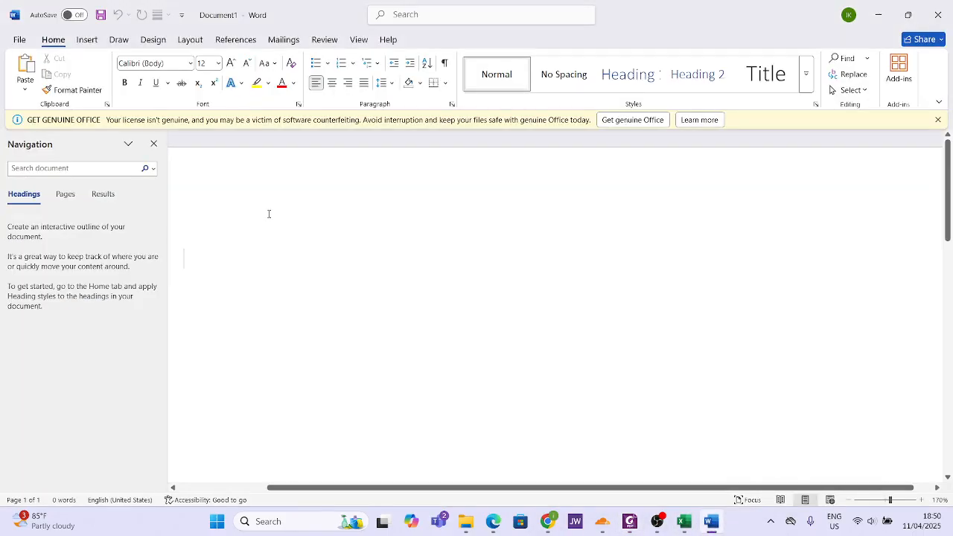
left_click(154, 143)
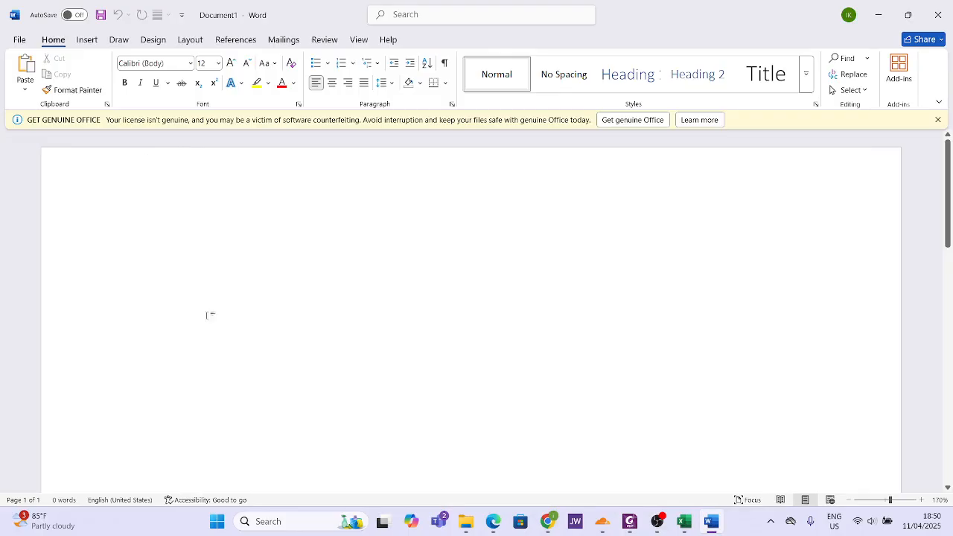
left_click(88, 41)
left_click(113, 91)
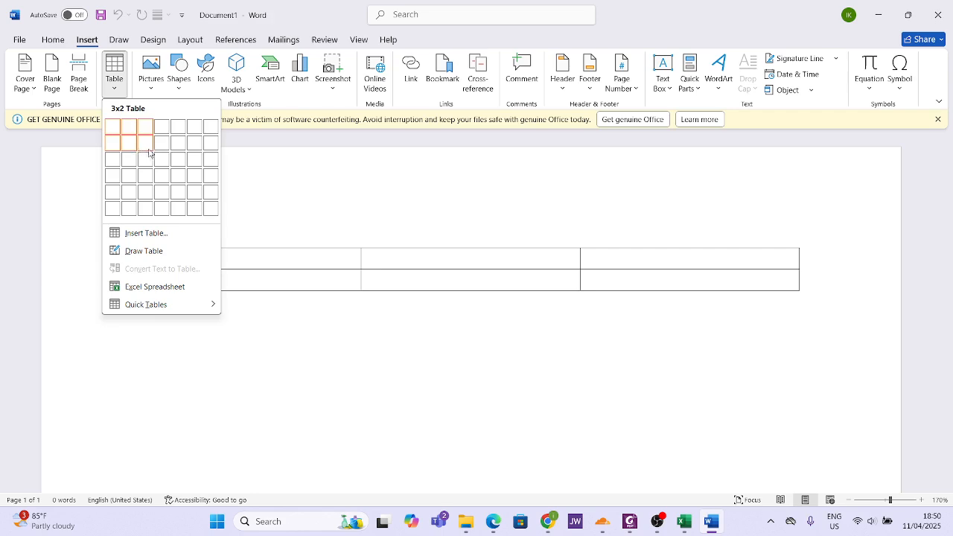
left_click(208, 211)
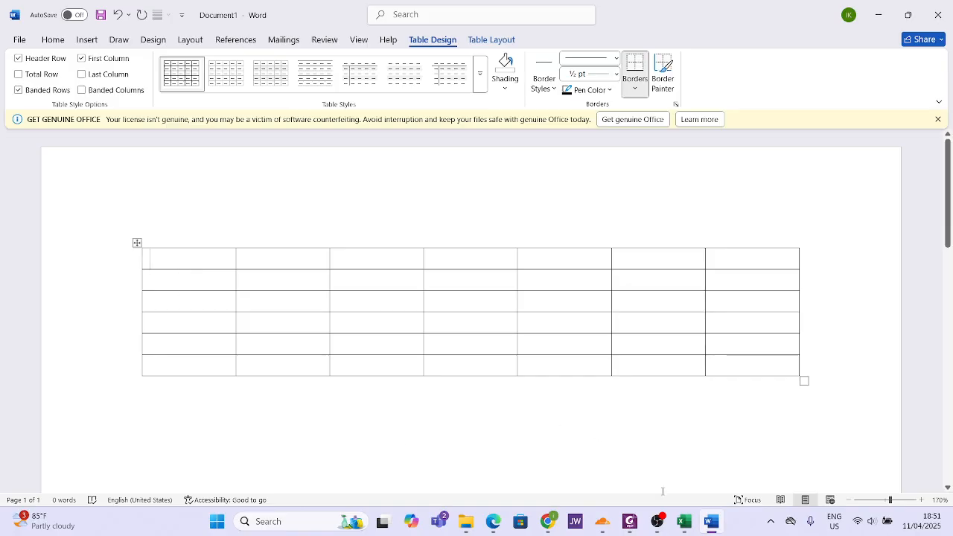
Step: Recheck question 5 in the exam PDF, and label the Word table's first cell "Test:", ending in the adjacent cell
left_click(629, 522)
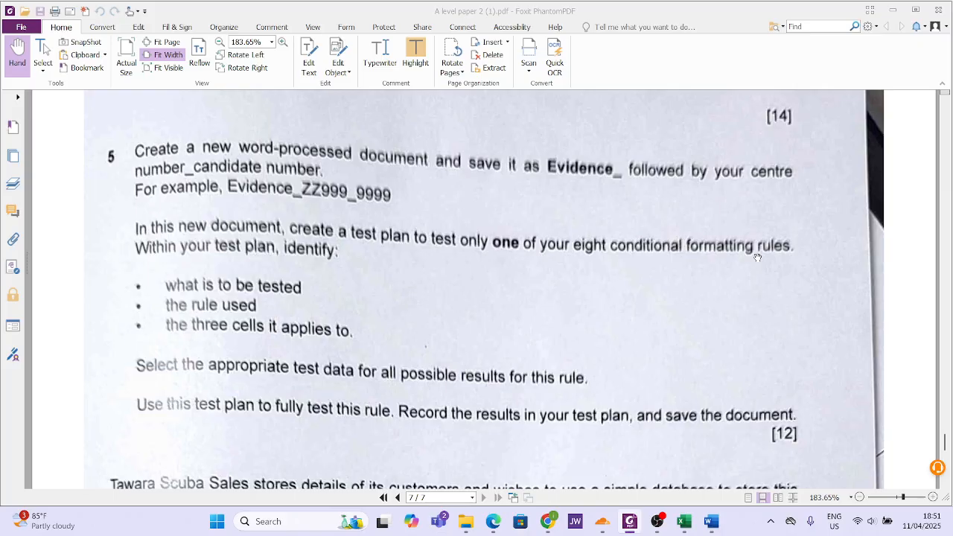
key("alt+Tab")
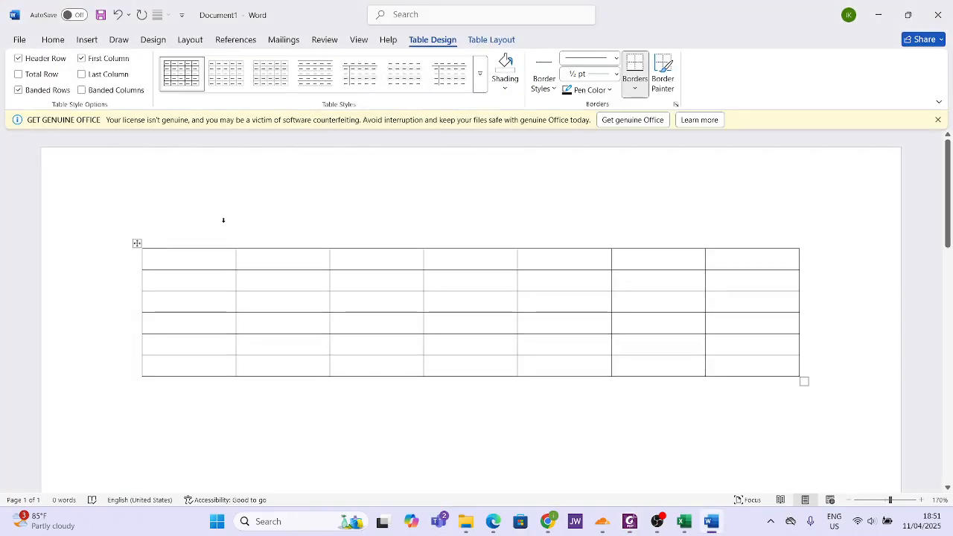
type("te")
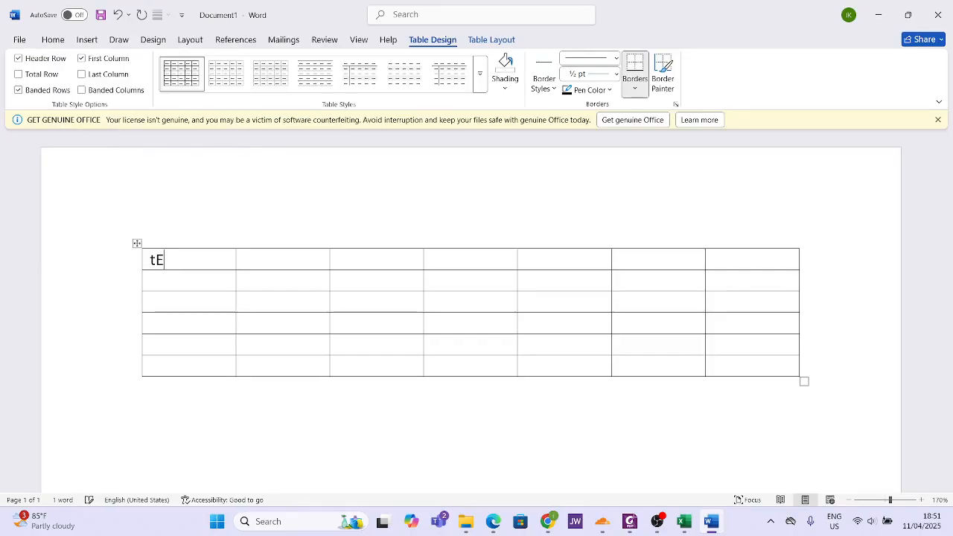
key("BackSpace")
key("BackSpace")
type("Te")
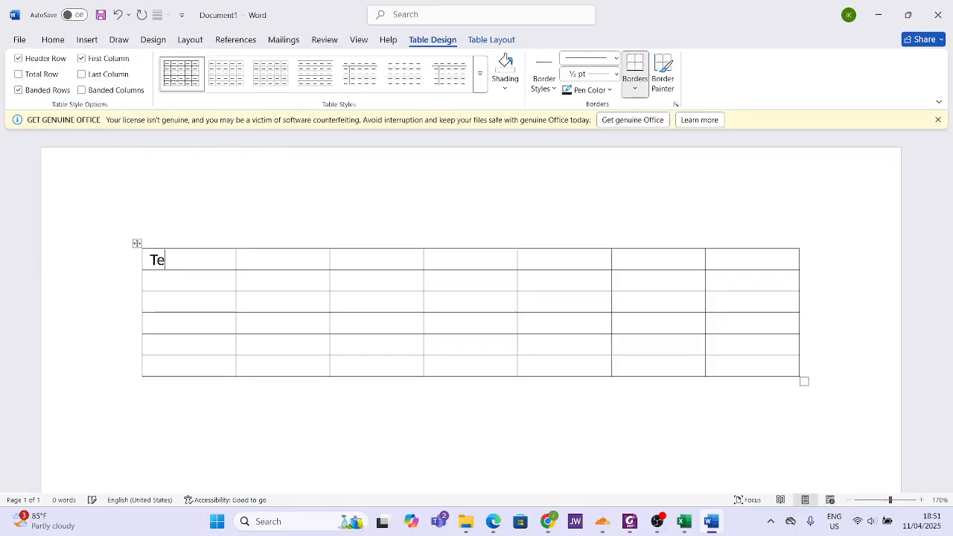
type("st:")
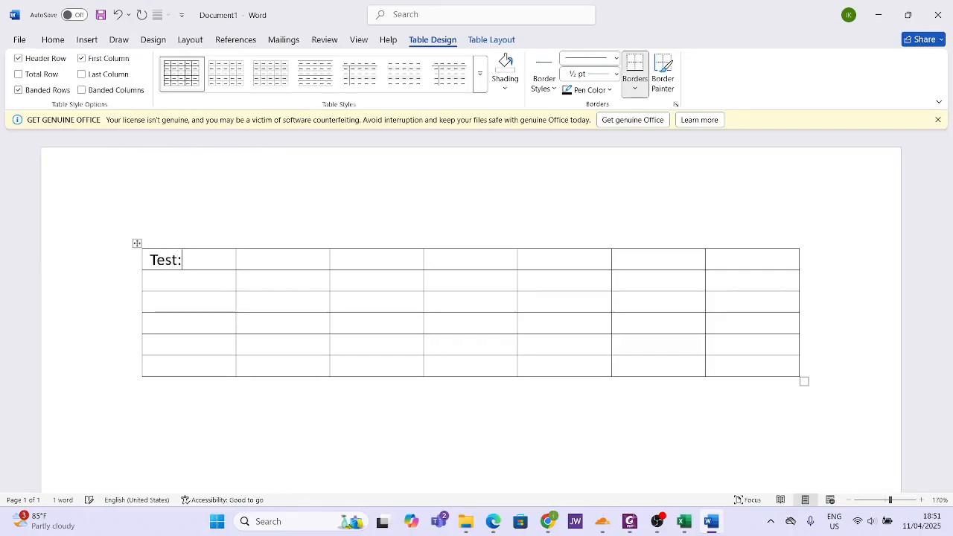
left_click(272, 259)
type("One of o")
key("BackSpace")
key("BackSpace")
key("BackSpace")
key("BackSpace")
key("BackSpace")
key("BackSpace")
key("BackSpace")
key("BackSpace")
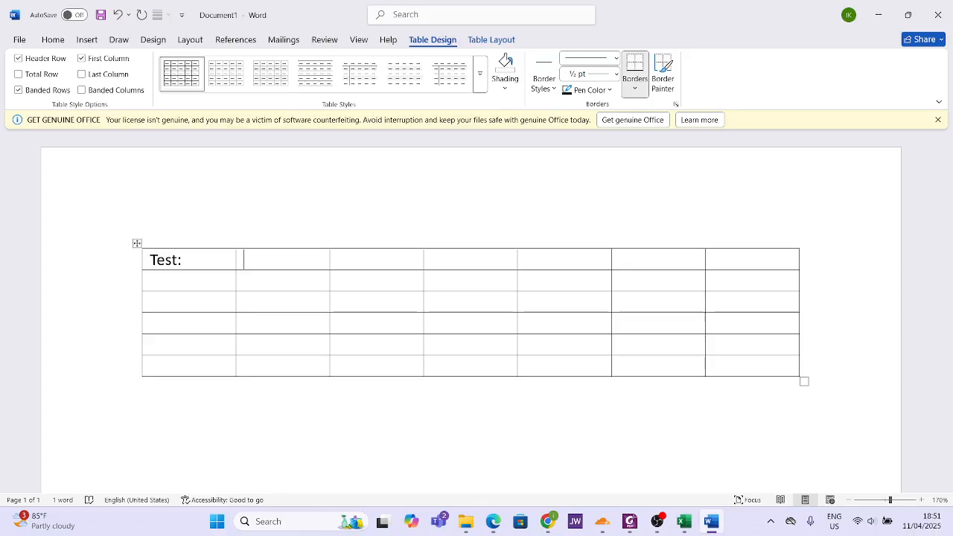
Step: Enter "Conditional formatting rule for cells B2, C2 and D2" in the second cell of the first row
type("Condition")
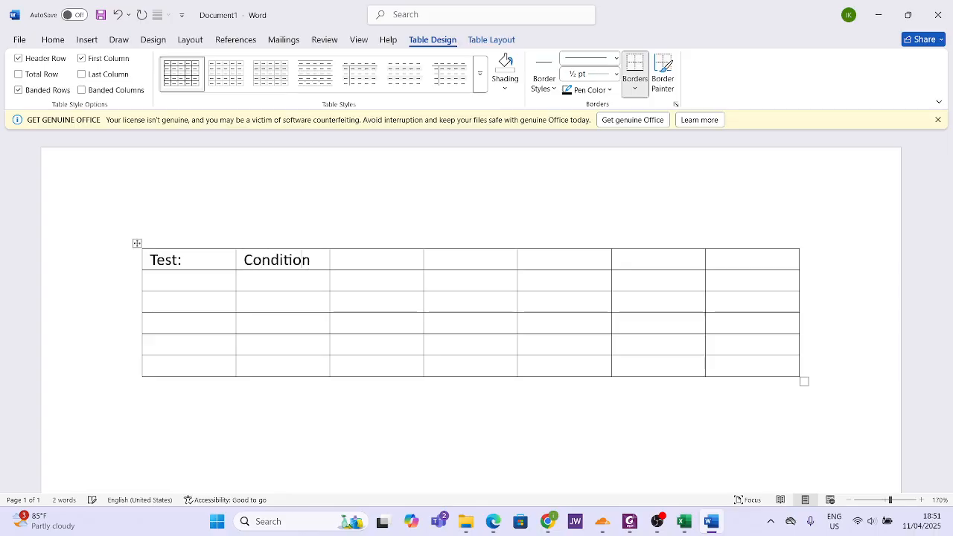
type("al fo")
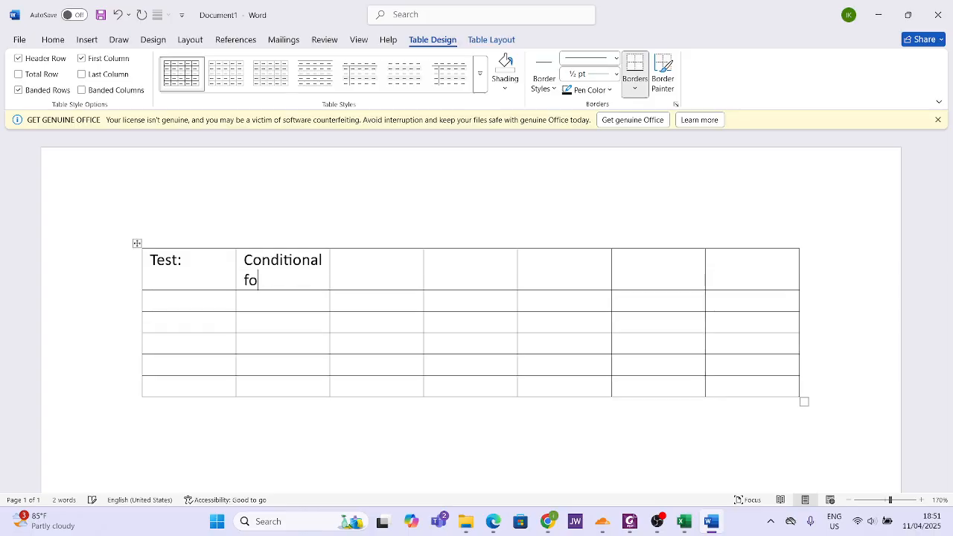
type("rmatting")
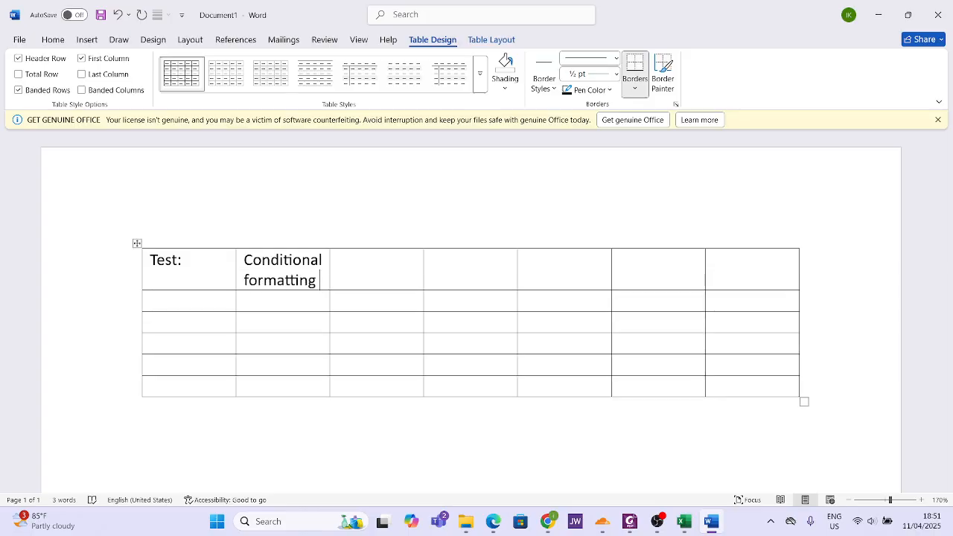
type(" rule for ")
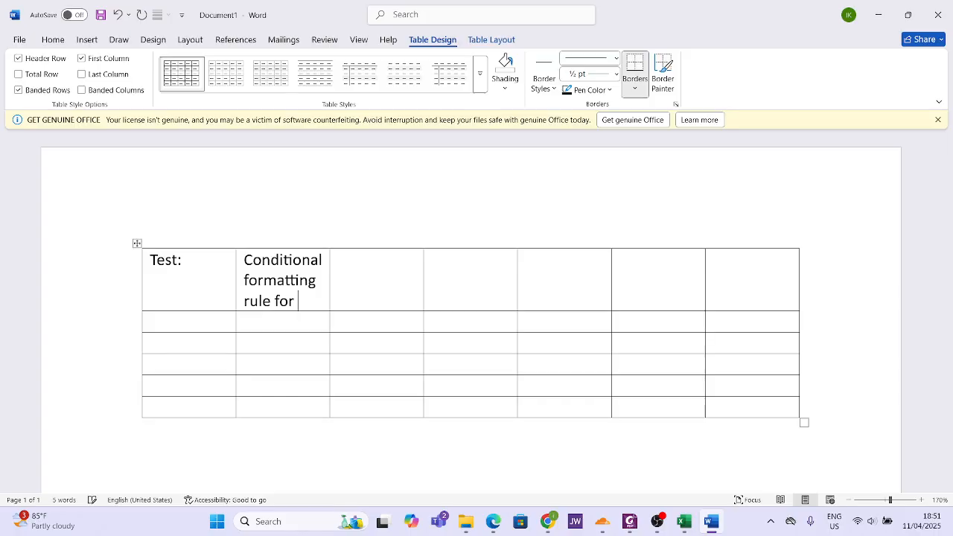
type("cells")
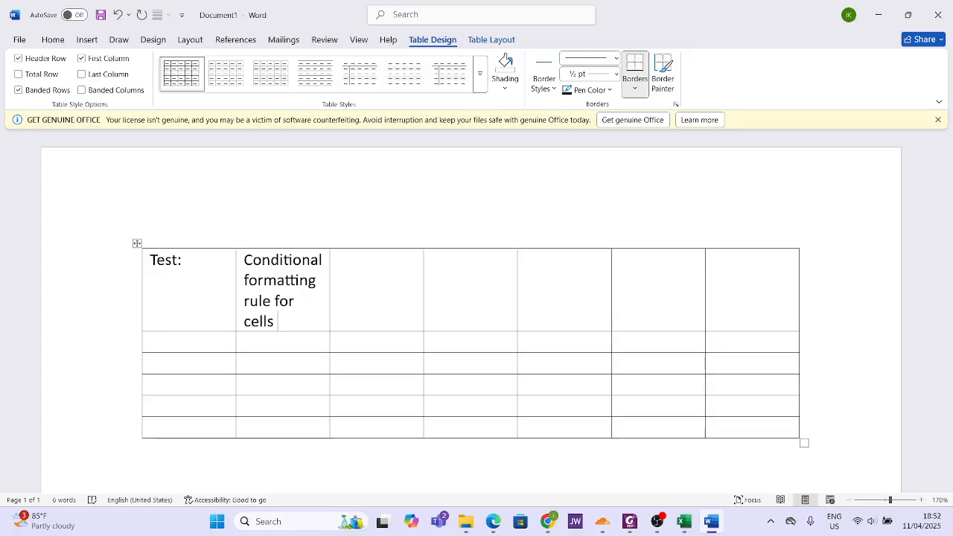
type(" B2, ")
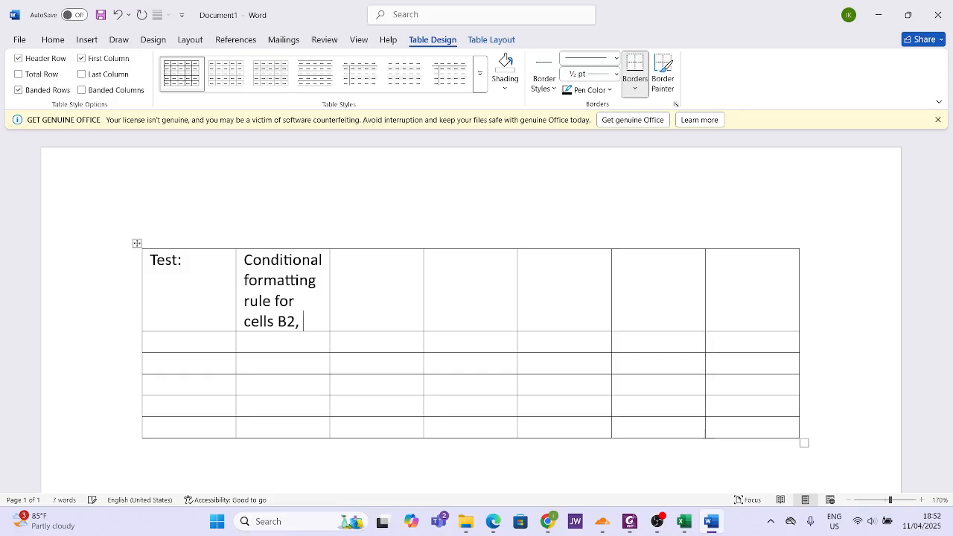
type("C2 ad")
key("BackSpace")
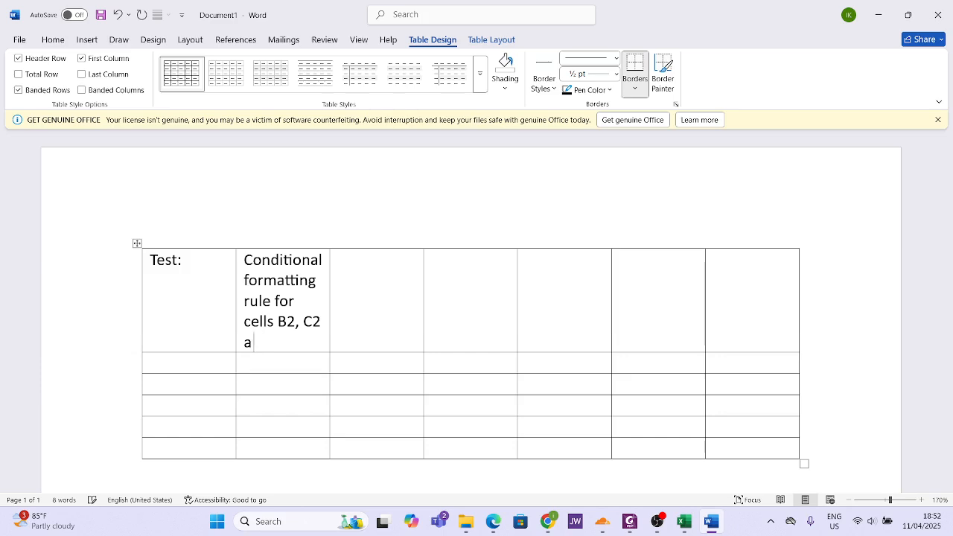
key("BackSpace")
type("and D2")
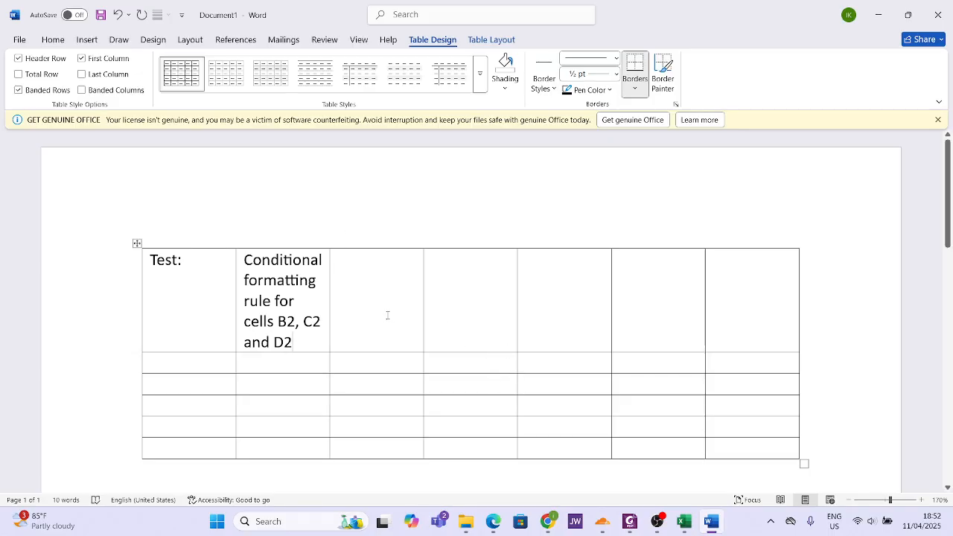
Step: Recheck question 5 in the exam PDF, and label the third cell of the table's first row "Rule:"
key("alt+Tab")
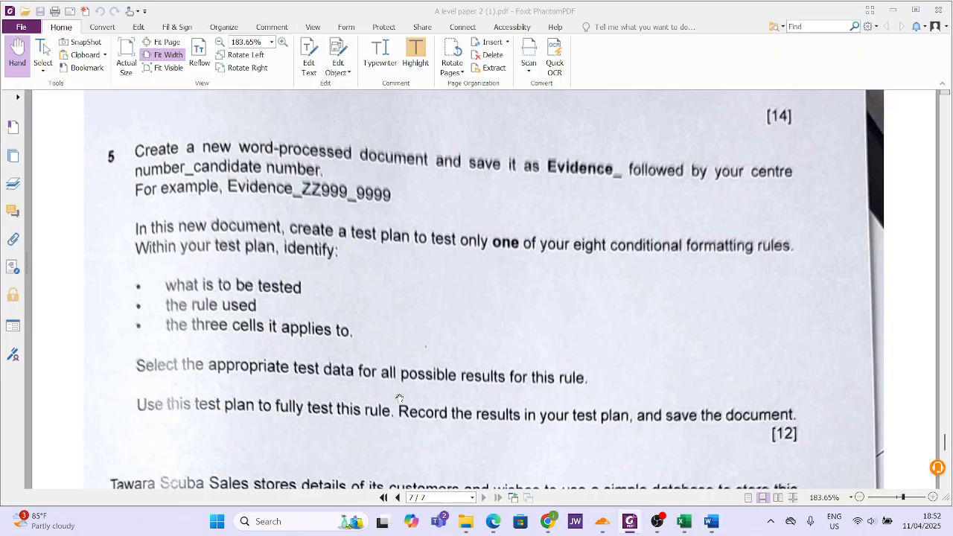
key("alt+Tab")
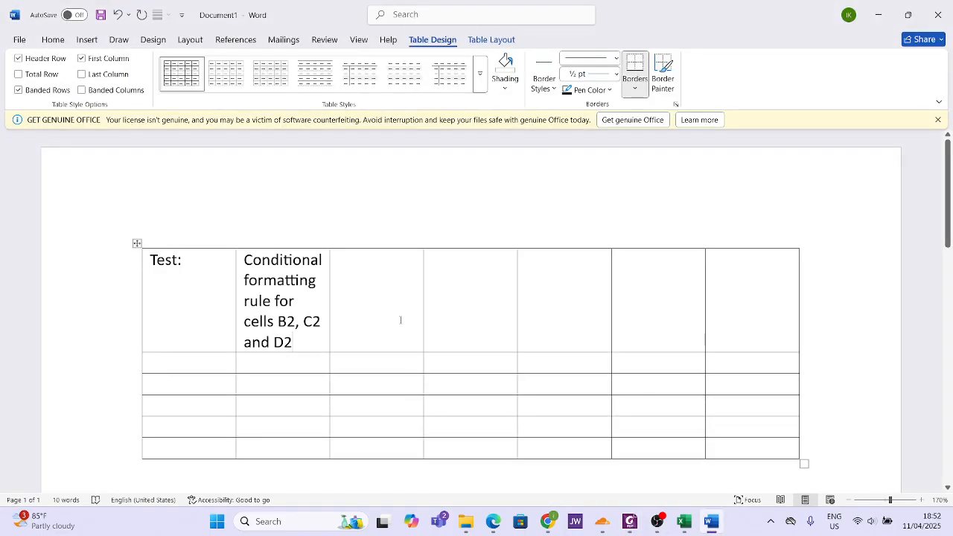
left_click(381, 290)
type("Rule")
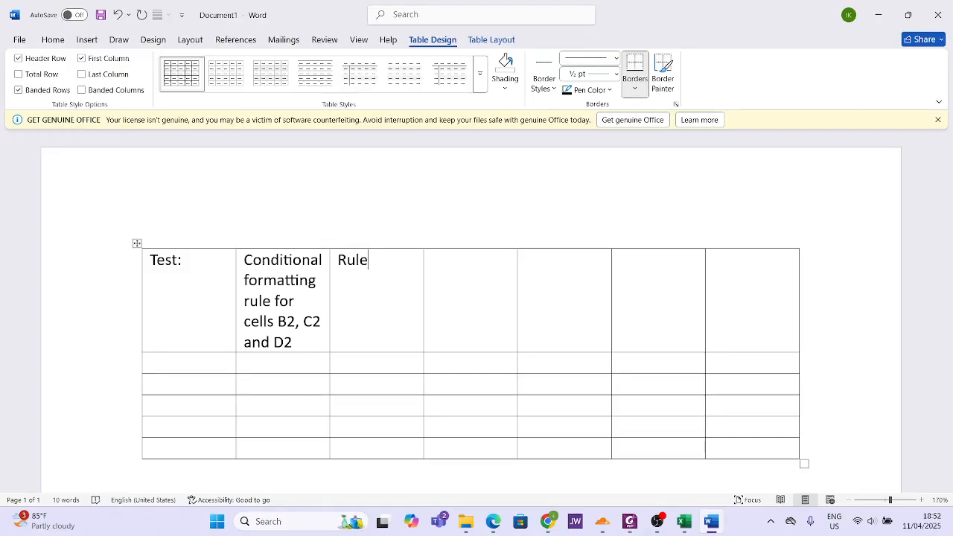
type(":")
Step: Enter the rule "If E2="Win", then the fill of B2, C2 and D2 must be green." in the first row's fourth cell
left_click(440, 276)
type("if ")
type("E2")
type("=")
type("\"")
type("Win")
type("\"")
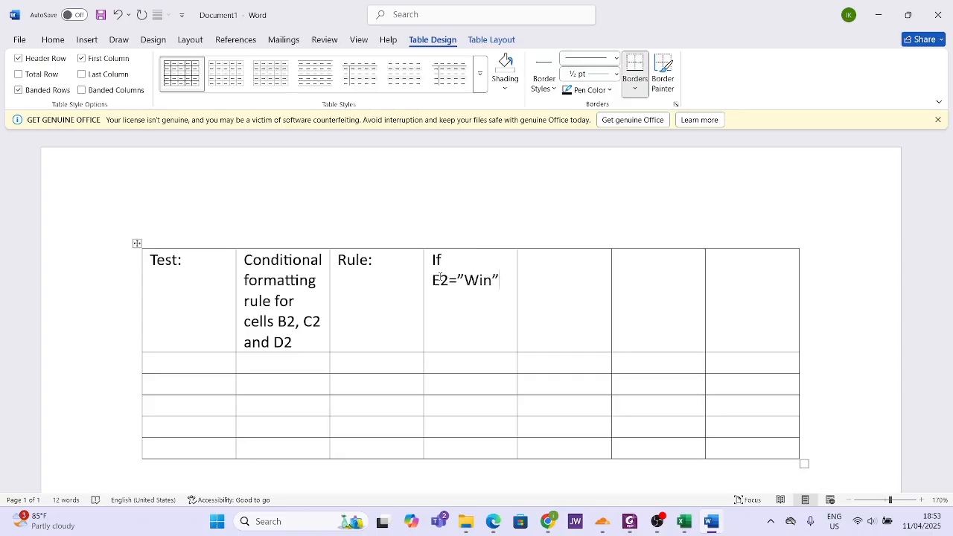
type(", the n the ")
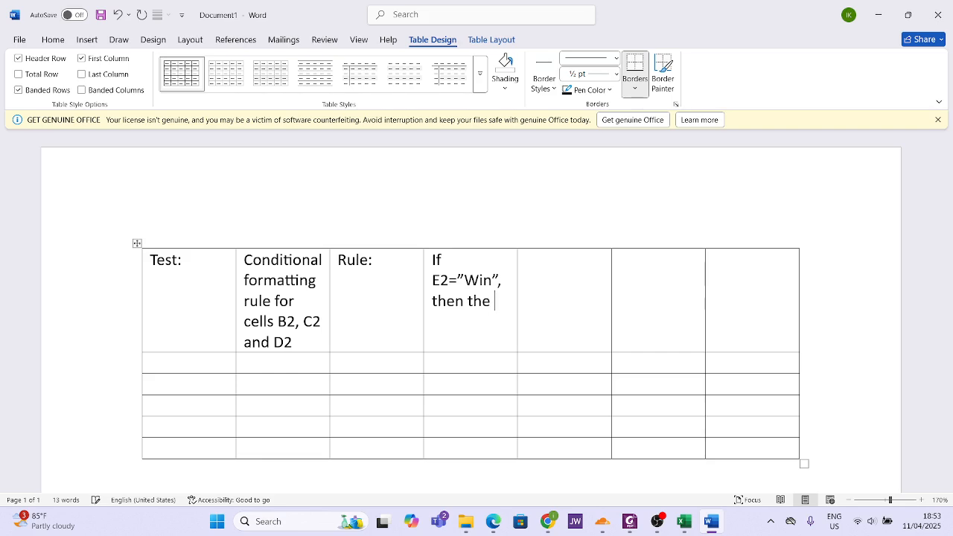
type("fill of B2, C")
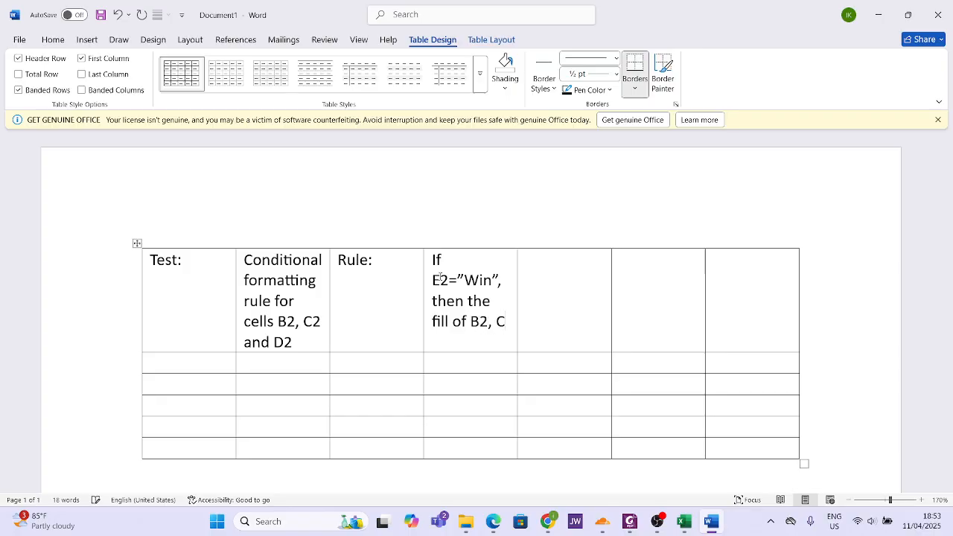
type("2 and D2 ")
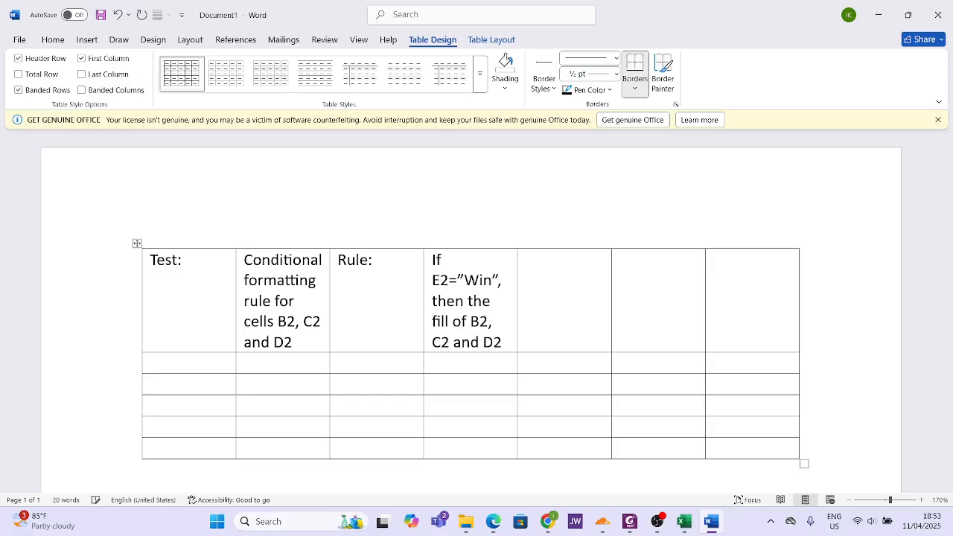
type("must be ")
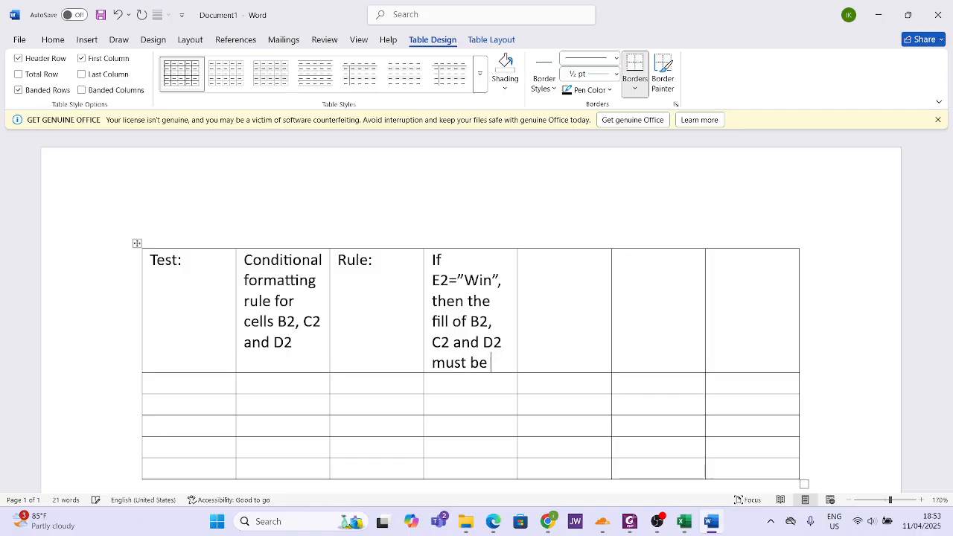
type("green")
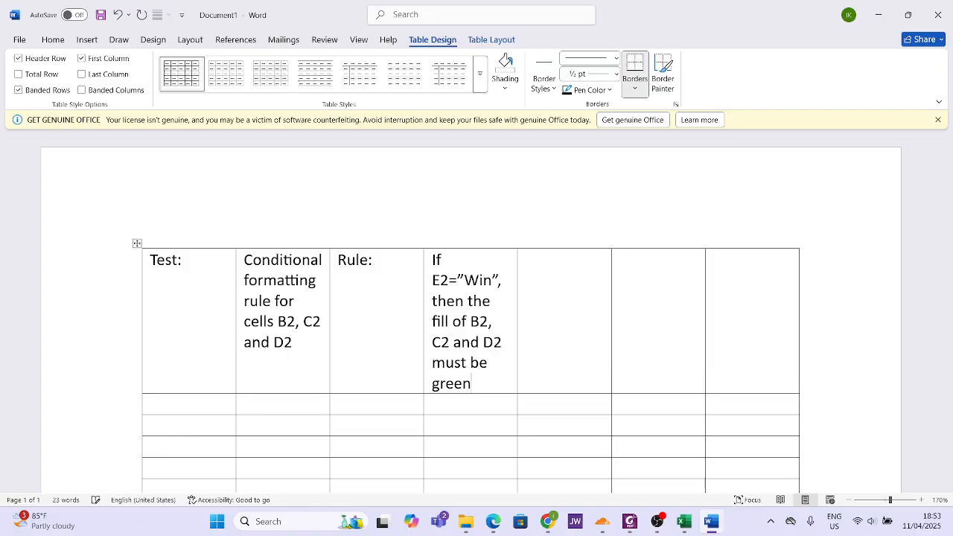
type(".")
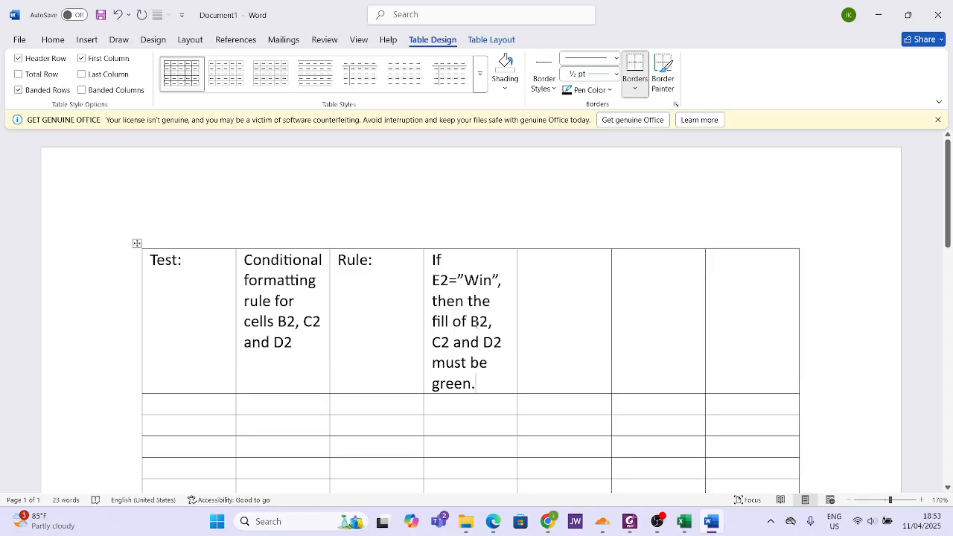
Step: Insert the word "cells" before "B2" in the rule text
left_click(465, 321)
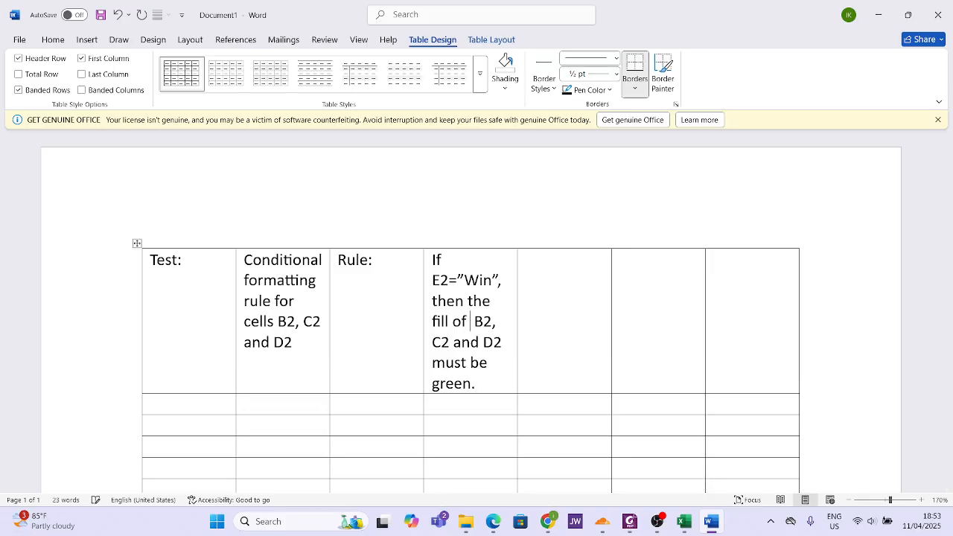
type("cells")
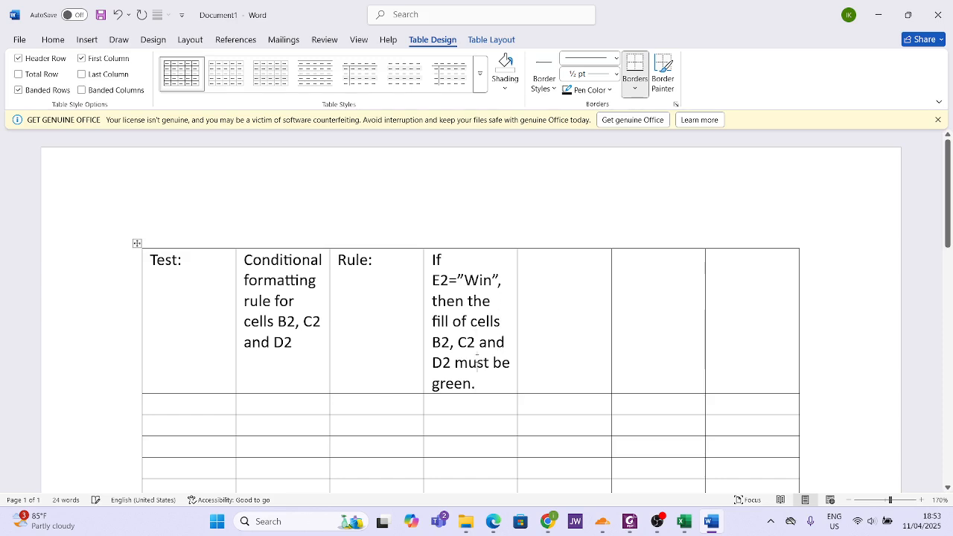
left_click(477, 361)
Step: Reread the test data requirement of question 5 in the exam PDF, and label the second row's first cell "Data"
scroll(489, 364, "down", 5)
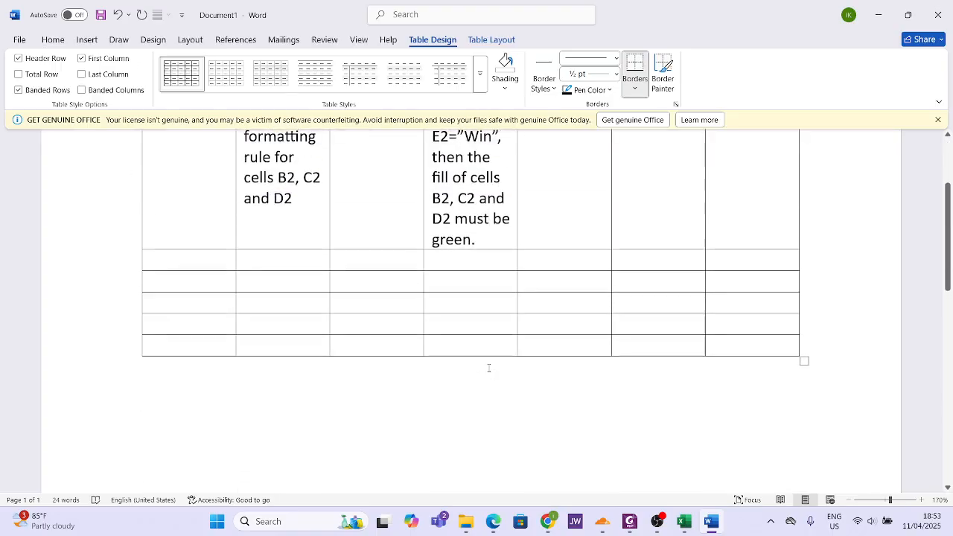
key("alt+Tab")
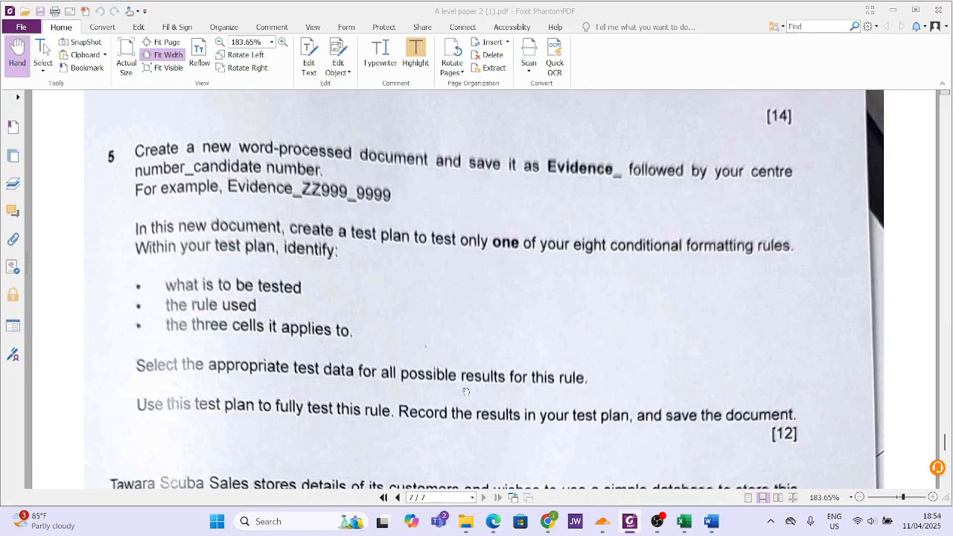
key("alt+Tab")
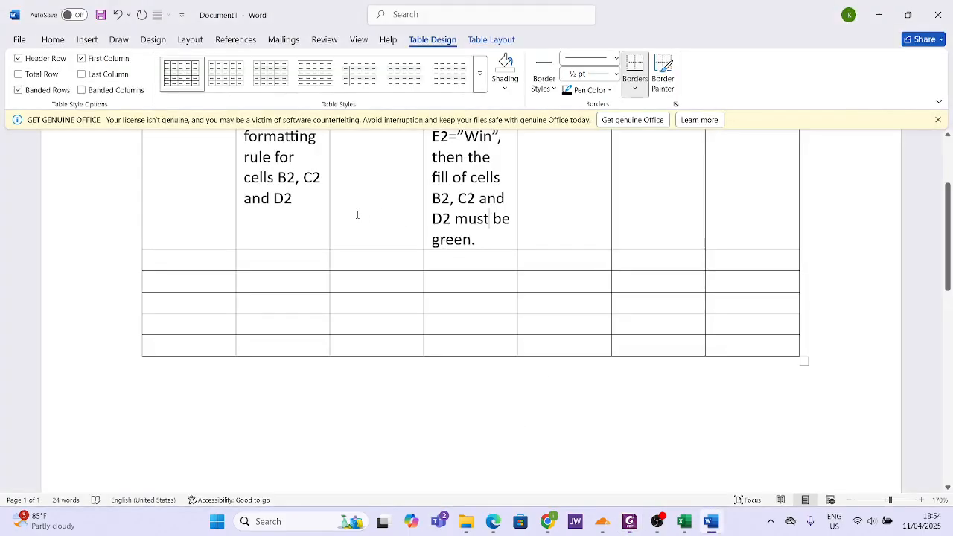
scroll(356, 214, "up", 3)
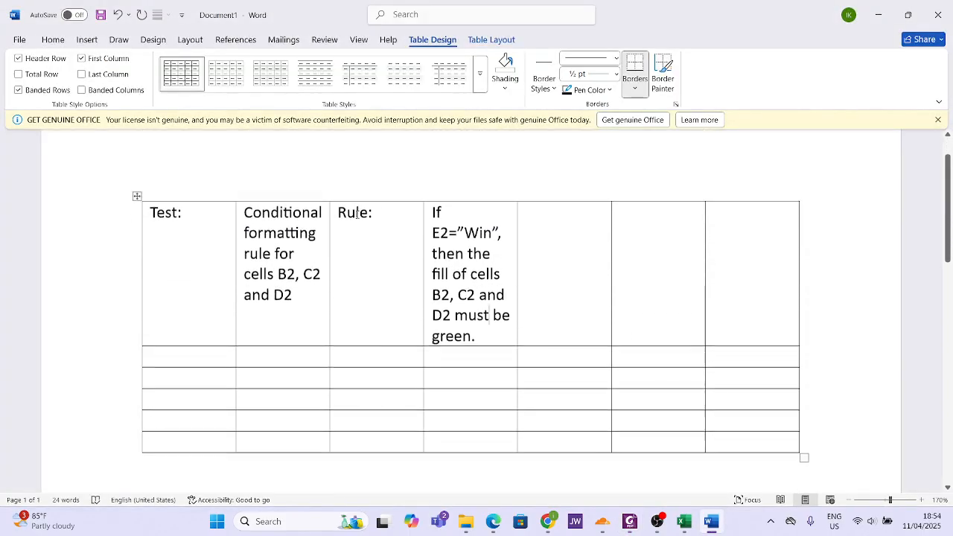
scroll(357, 214, "down", 1)
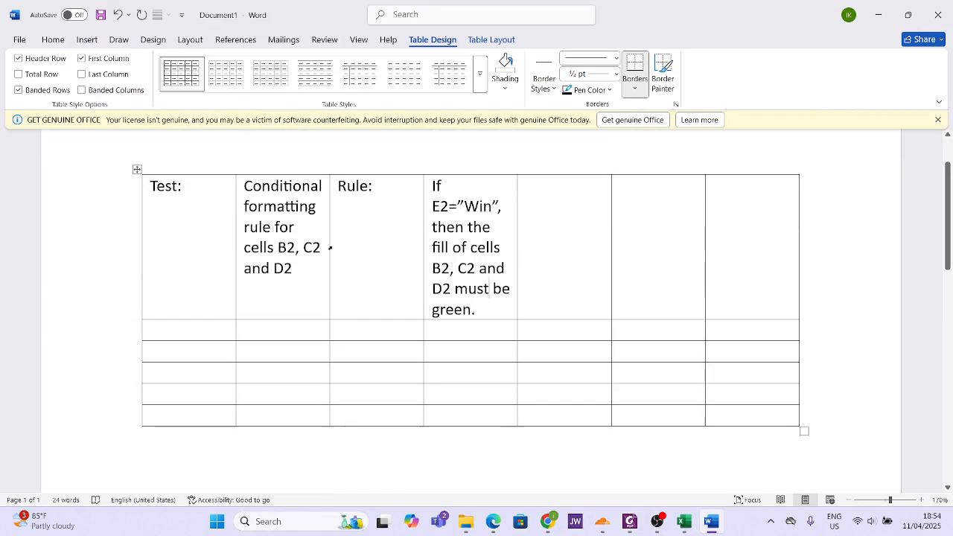
left_click(222, 327)
type("j")
key("BackSpace")
type("Da")
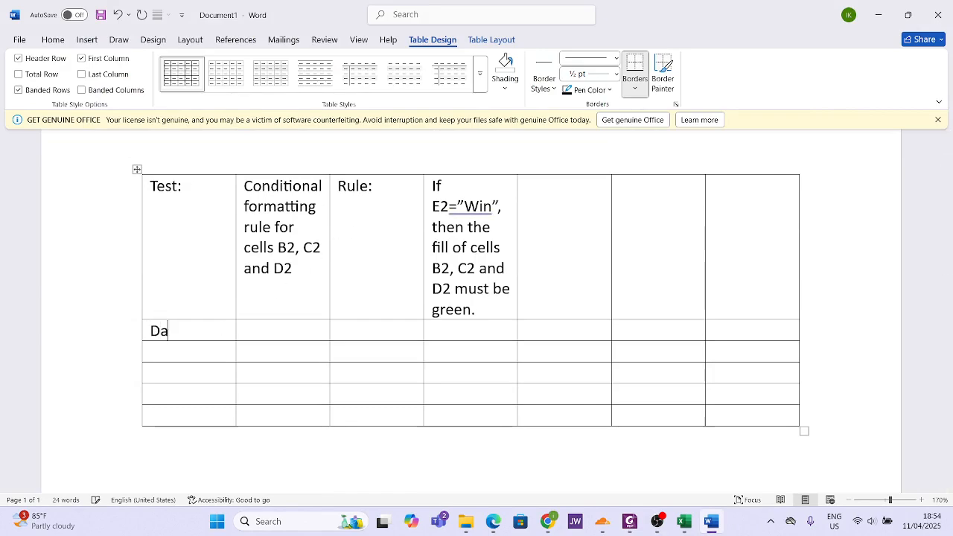
type("ta")
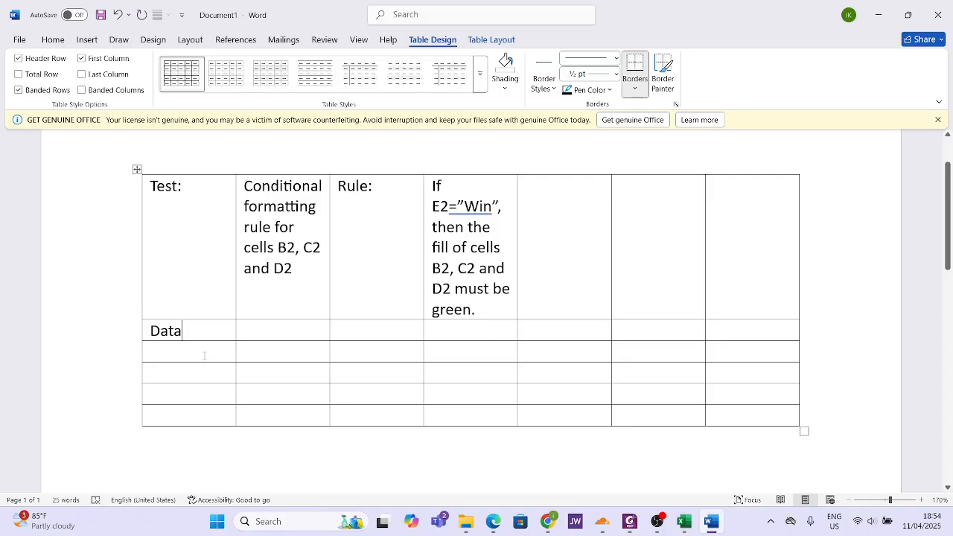
Step: Enter the headings B2, C2 and D2 in the first three cells of the third row
left_click(204, 355)
type("B2")
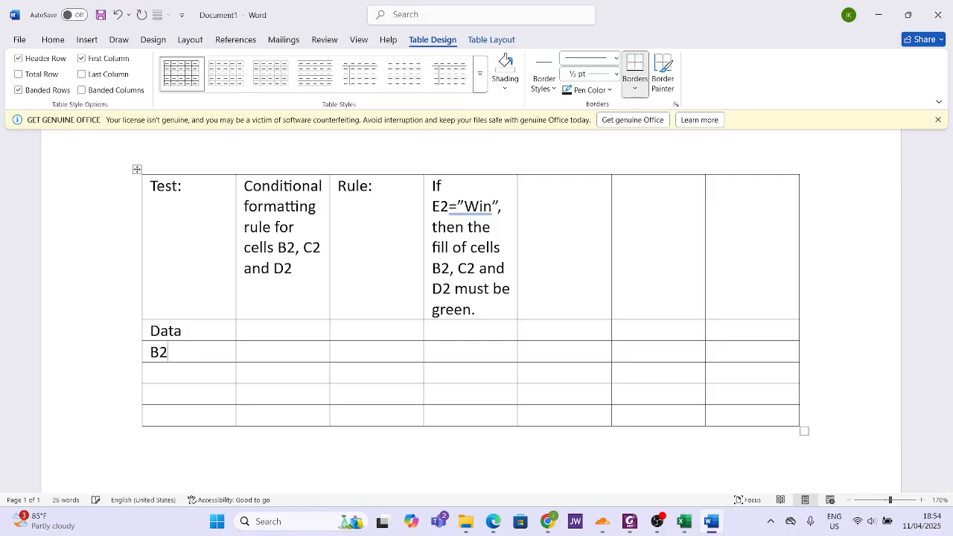
key("Tab")
type("C2")
key("Tab")
type("D2")
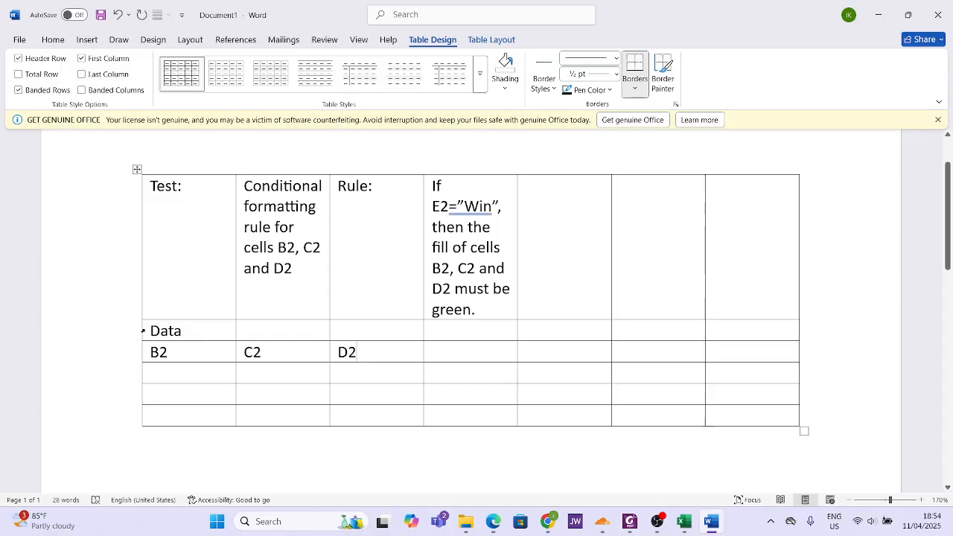
Step: Merge the "Data" cell with the two cells beside it and align its text bottom centre
left_click_drag(143, 332, 265, 337)
left_click_drag(326, 338, 395, 335)
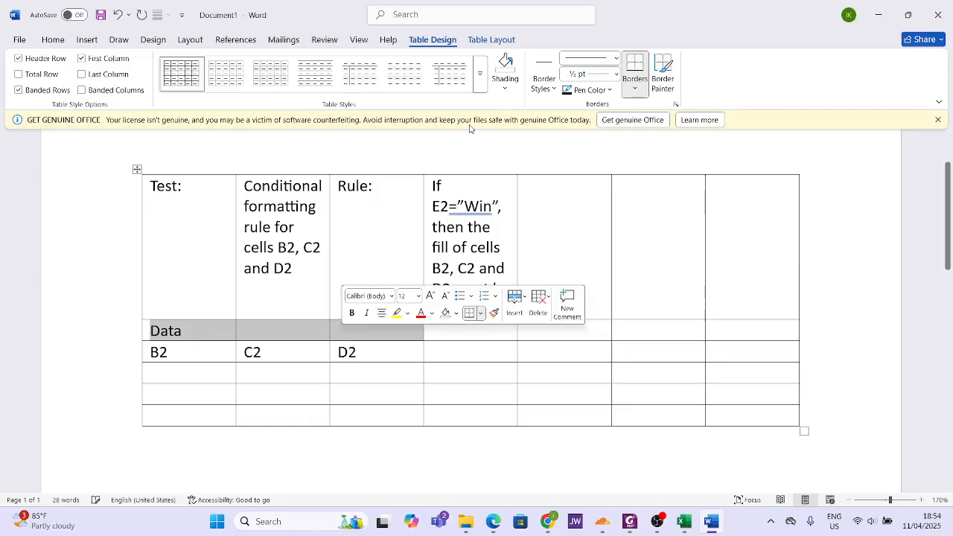
left_click(487, 37)
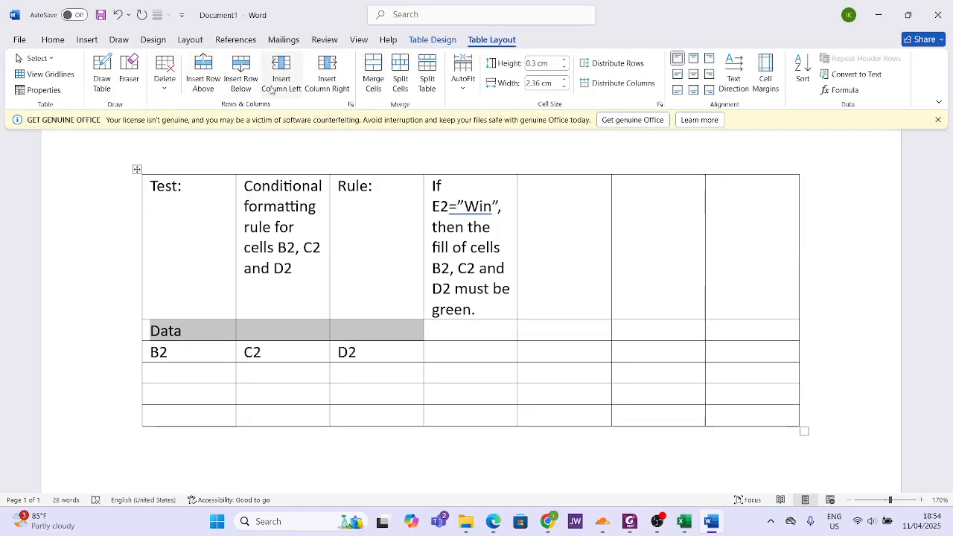
left_click(372, 88)
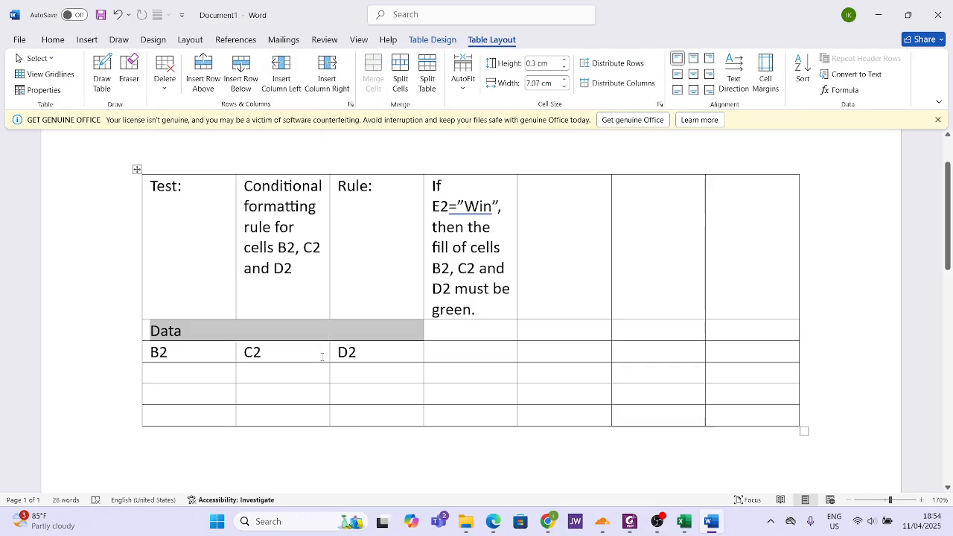
left_click(693, 90)
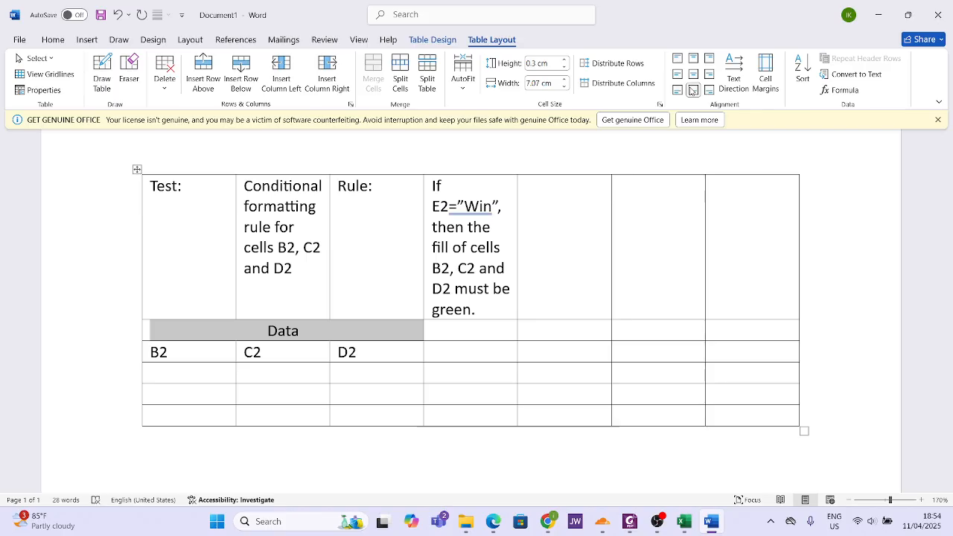
left_click(184, 374)
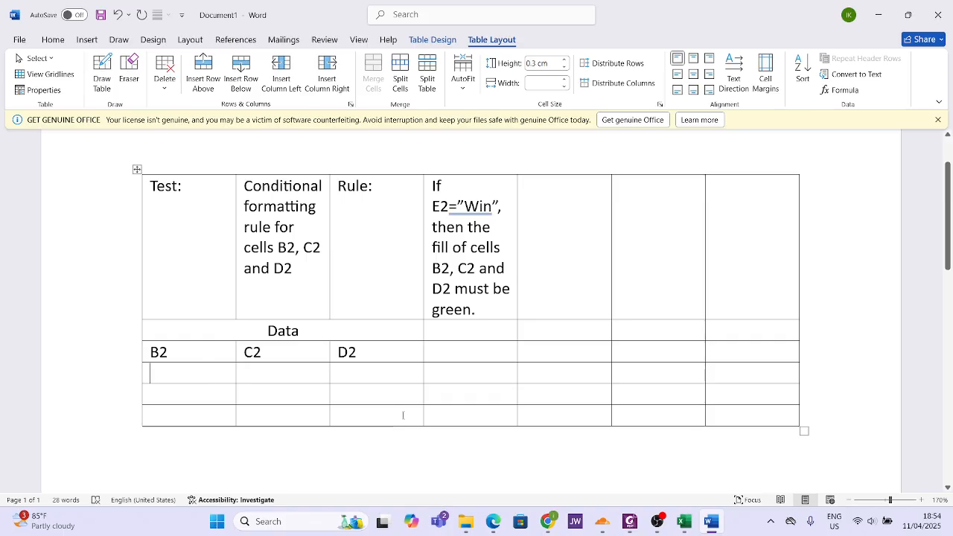
Step: Enter the headings "Expected outcome" and "Actual outcome" in the two cells following "Data" in the second row
left_click(474, 328)
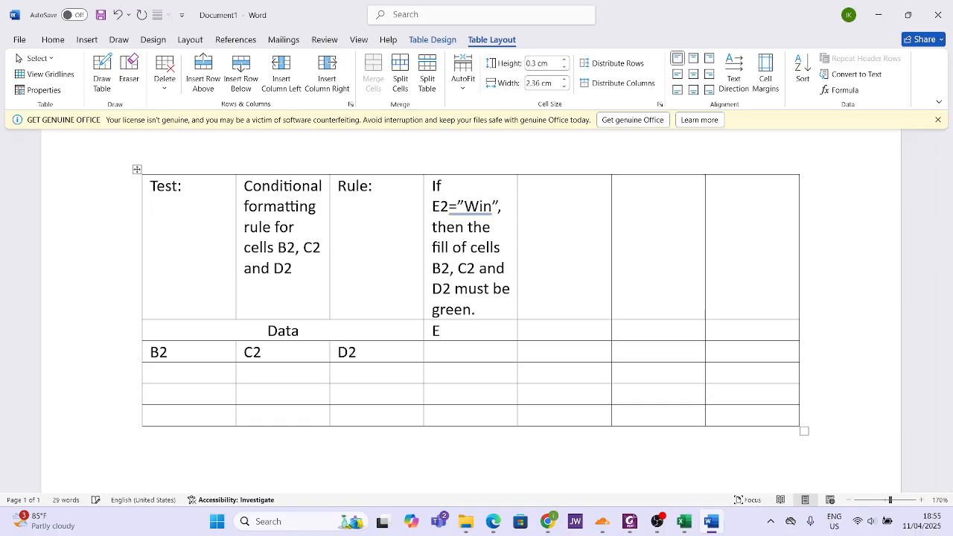
type("xpected")
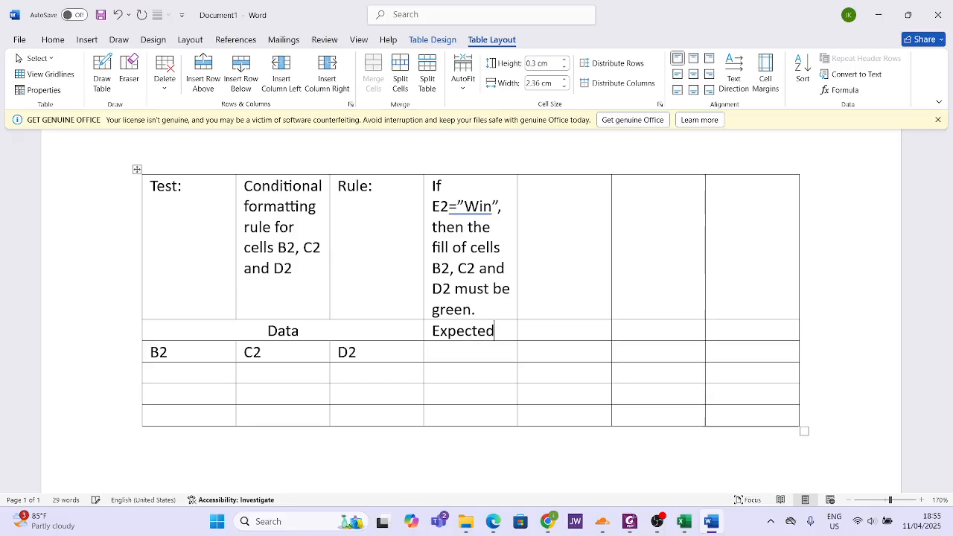
type(" outcome")
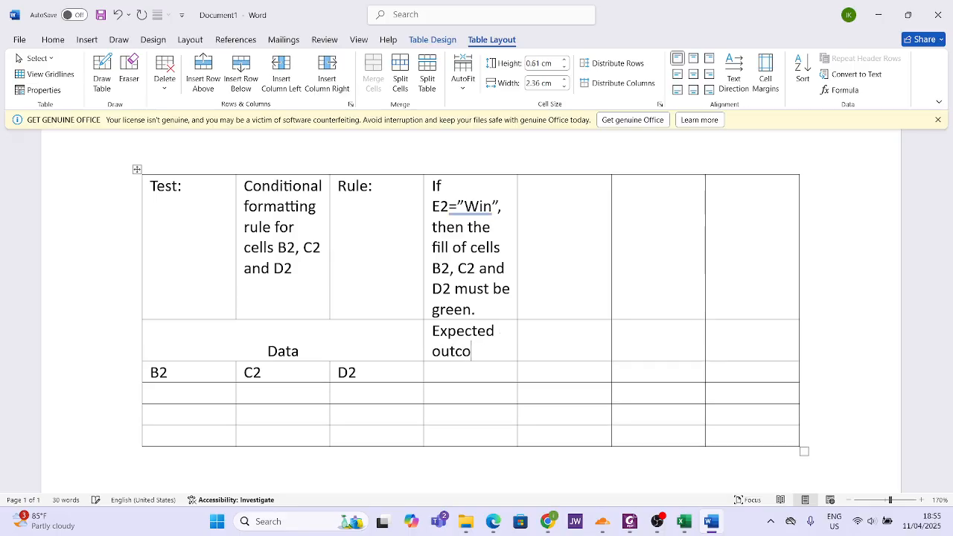
left_click(586, 352)
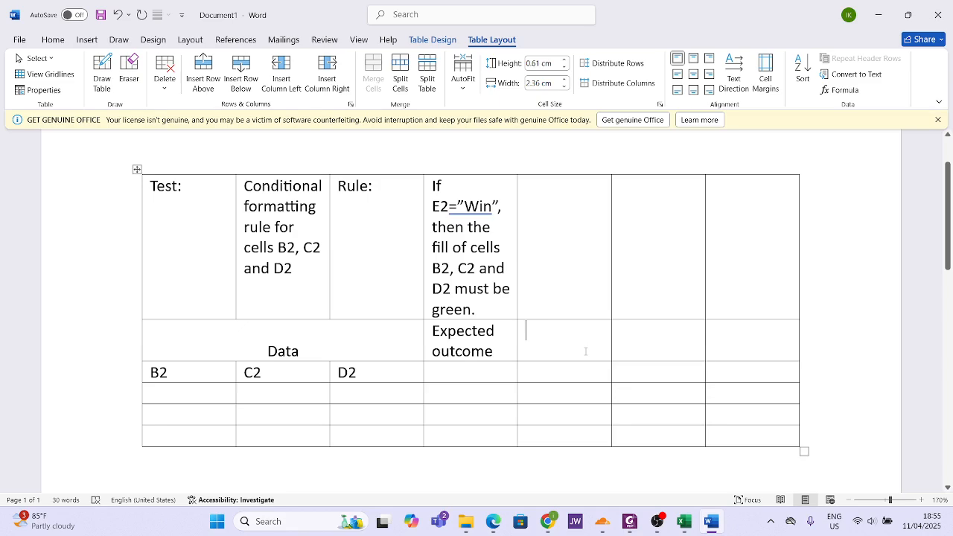
type("Act")
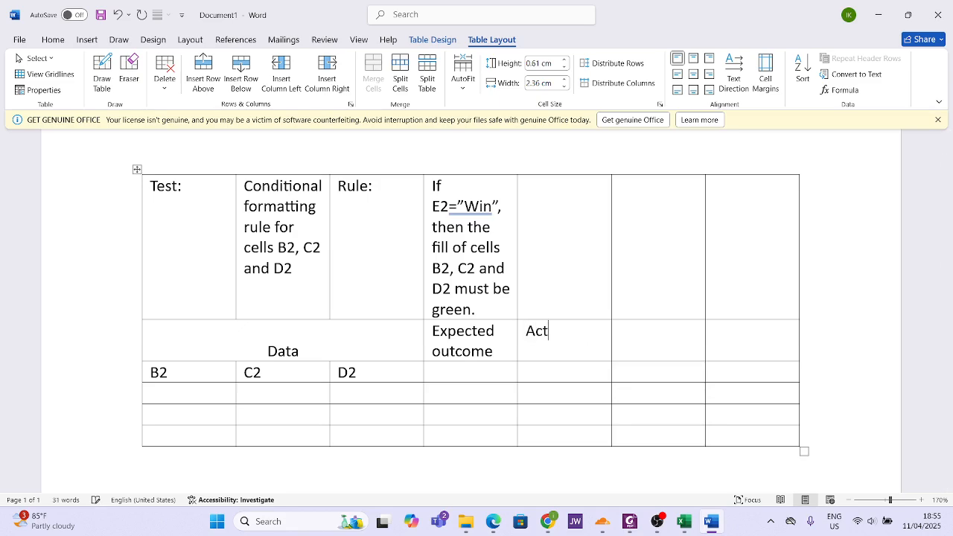
type("ual outcome")
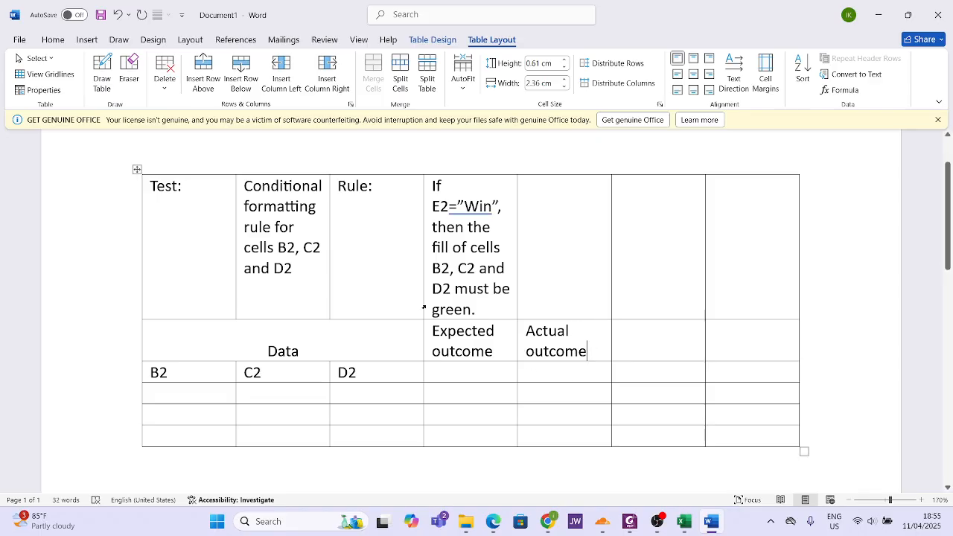
Step: Merge the "Expected outcome" cell with the empty cell below it and centre its text horizontally and vertically
left_click(479, 392)
left_click_drag(422, 352, 429, 374)
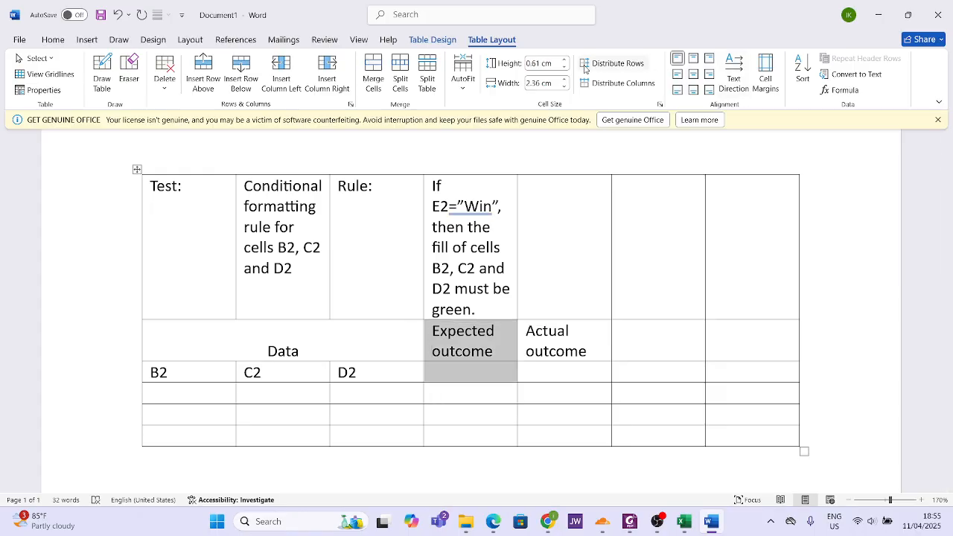
left_click(373, 73)
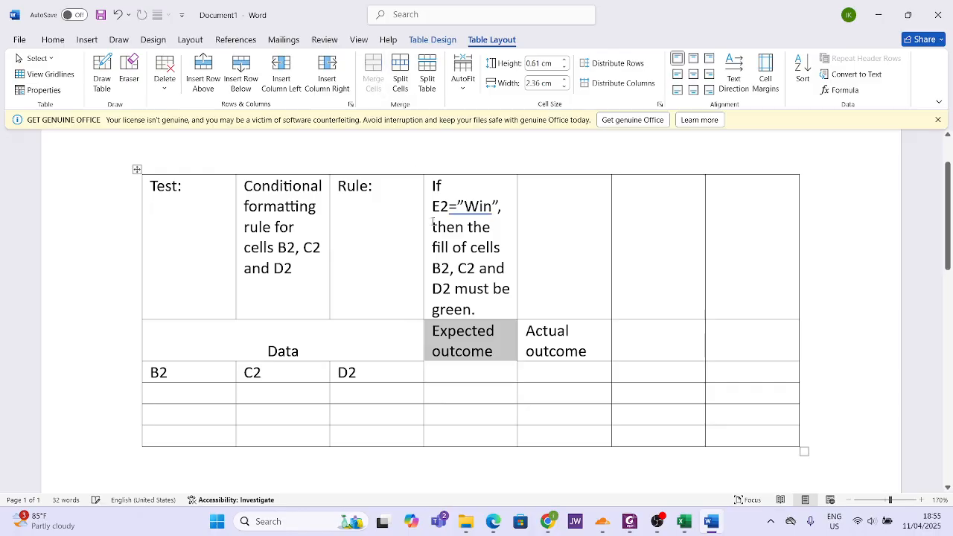
left_click(516, 407)
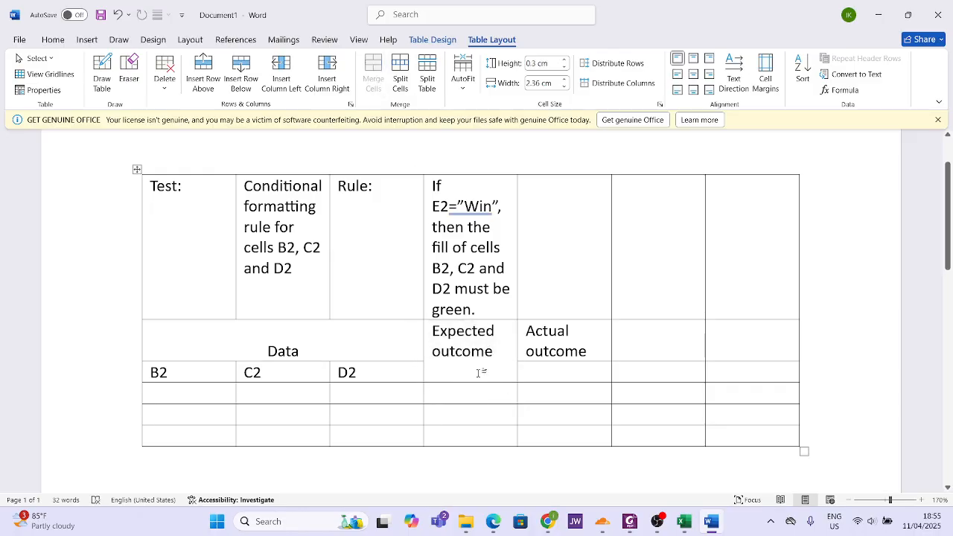
left_click_drag(484, 354, 460, 358)
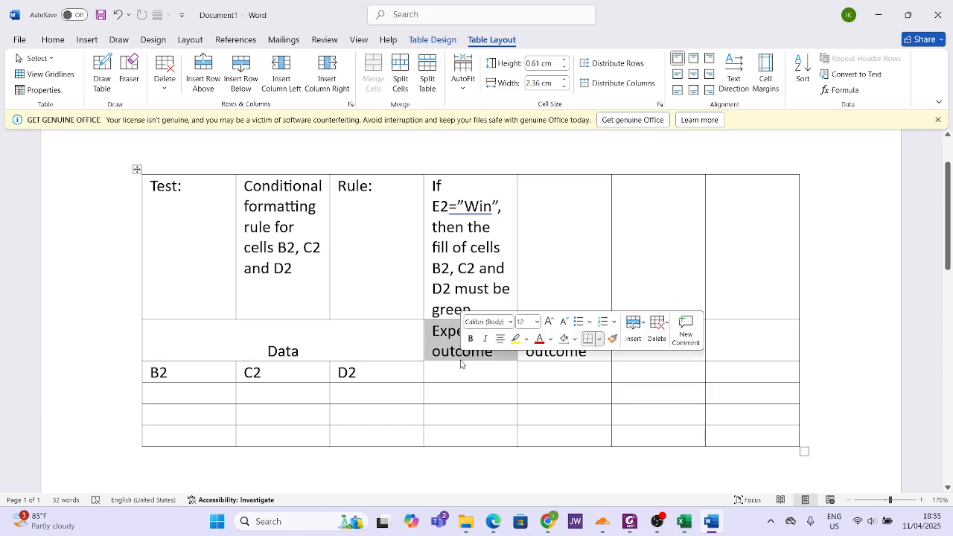
left_click(460, 363)
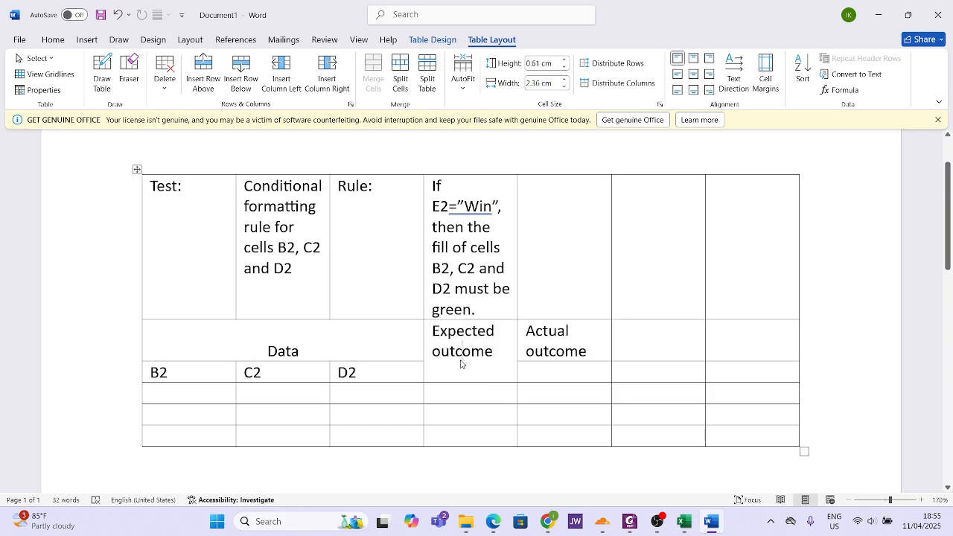
left_click(692, 74)
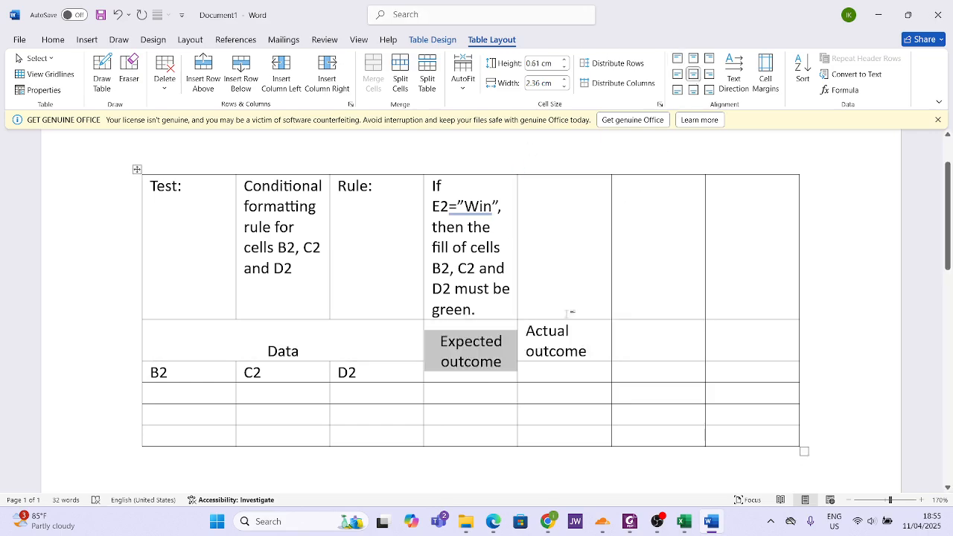
Step: Merge the "Actual outcome" cell with the empty cell below it and centre its text both ways
left_click(519, 367)
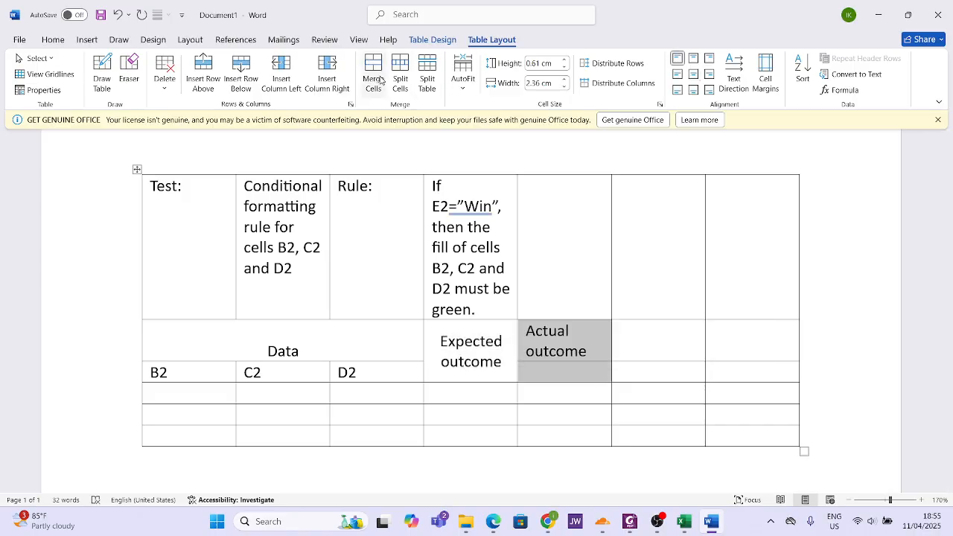
left_click(378, 78)
left_click(693, 74)
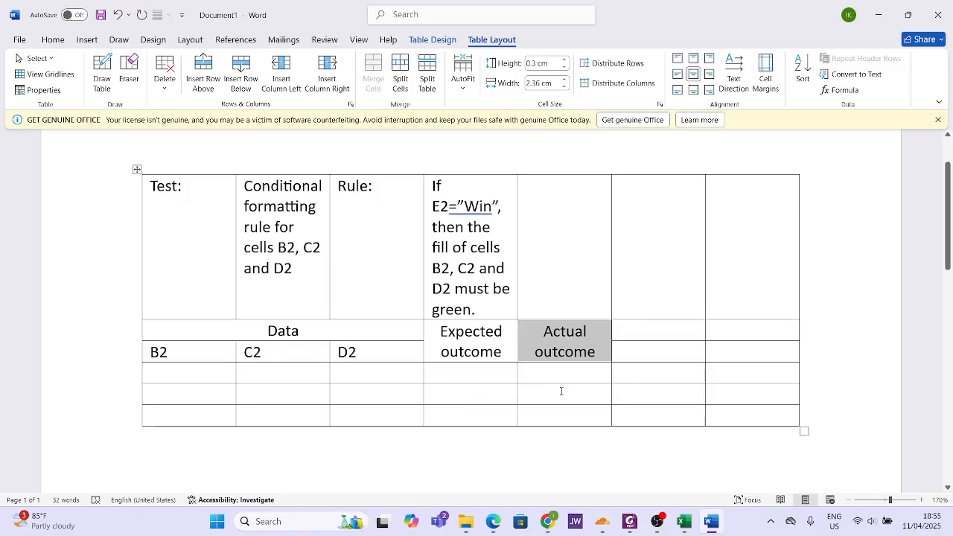
Step: Try merging the rule text cell with the empty cell beside it in the first row, and undo the merge
left_click(571, 292)
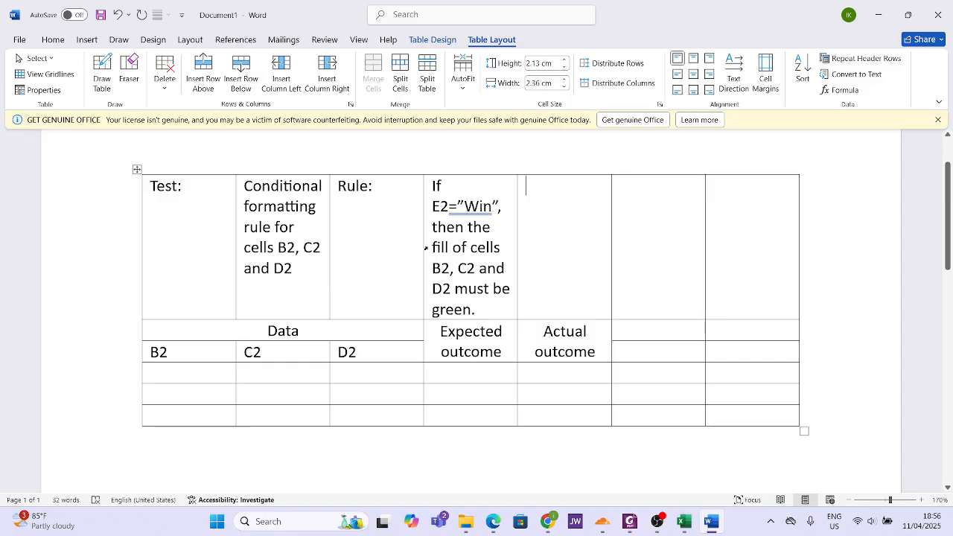
left_click_drag(426, 247, 546, 268)
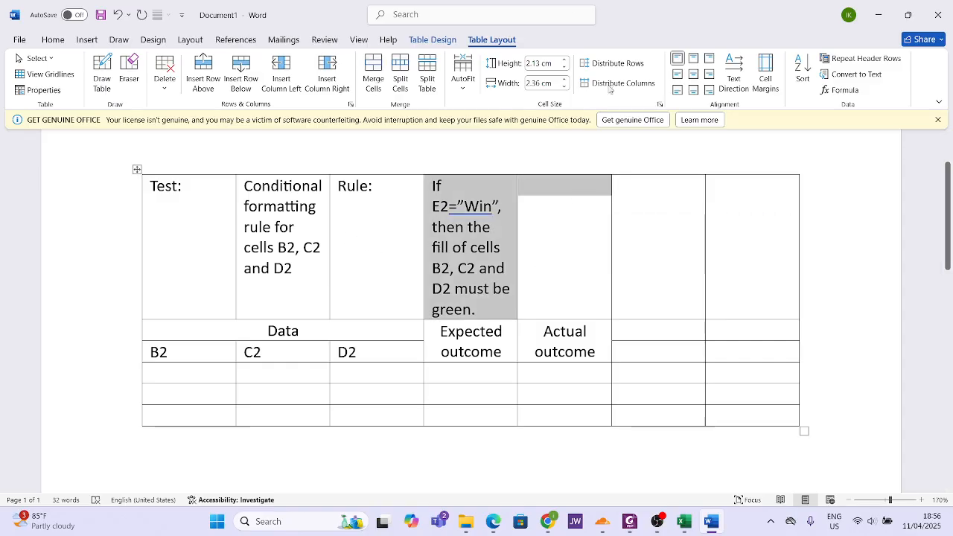
left_click(373, 70)
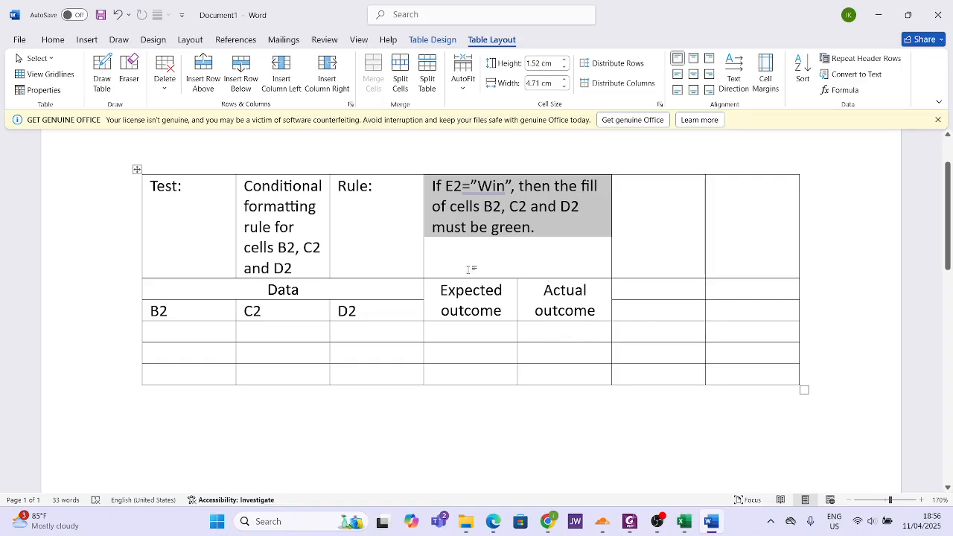
key("ctrl+z")
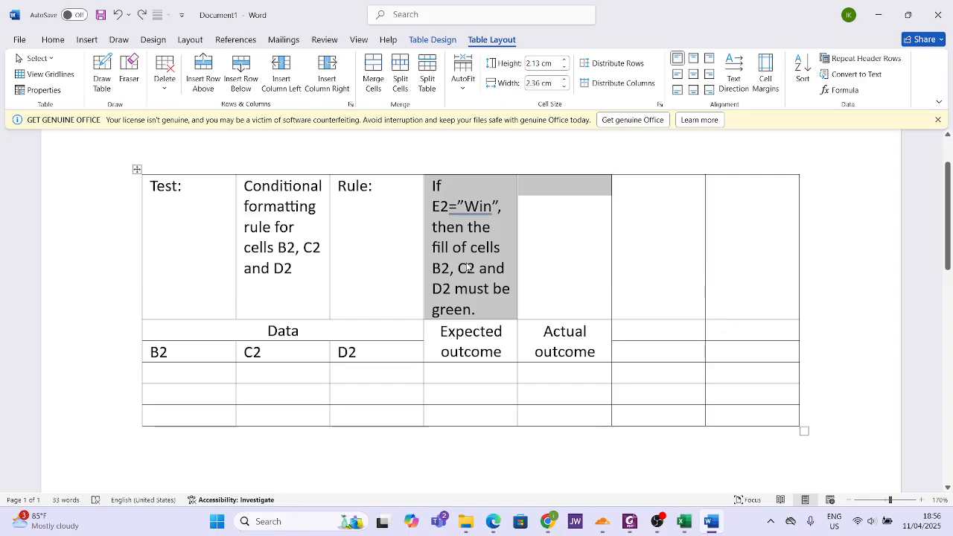
Step: Move the rule text from the first row's fourth cell to its fifth cell, above "Actual outcome"
left_click(434, 249)
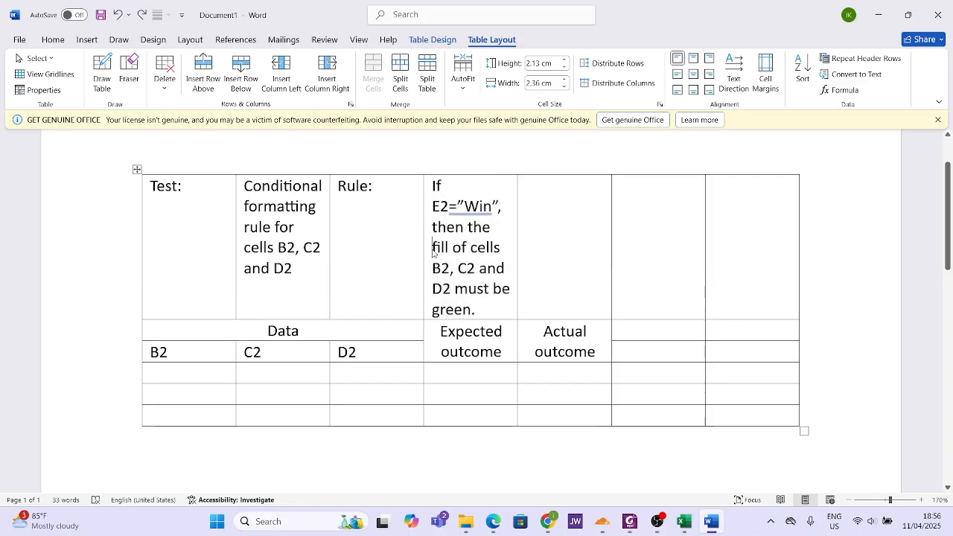
left_click(424, 251)
key("ctrl+c")
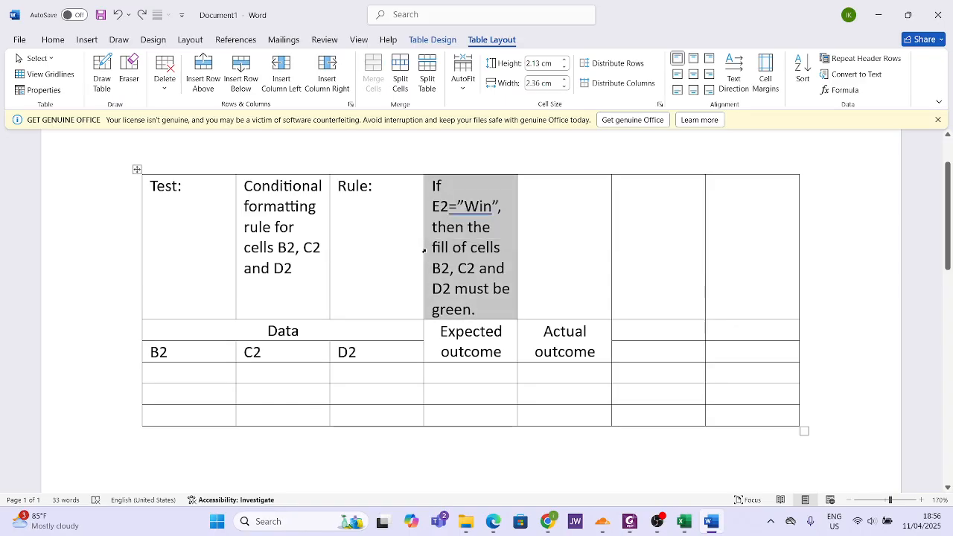
key("Delete")
left_click(527, 239)
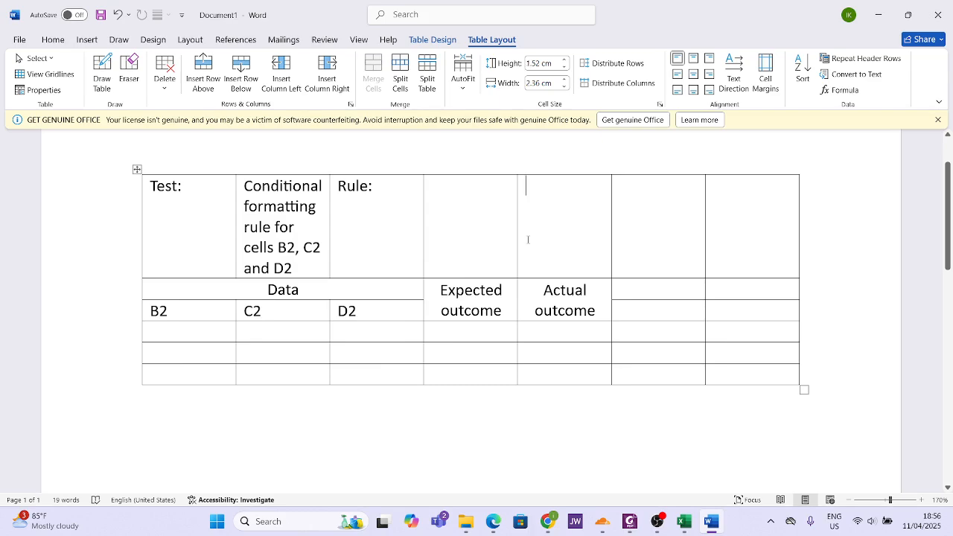
key("ctrl+v")
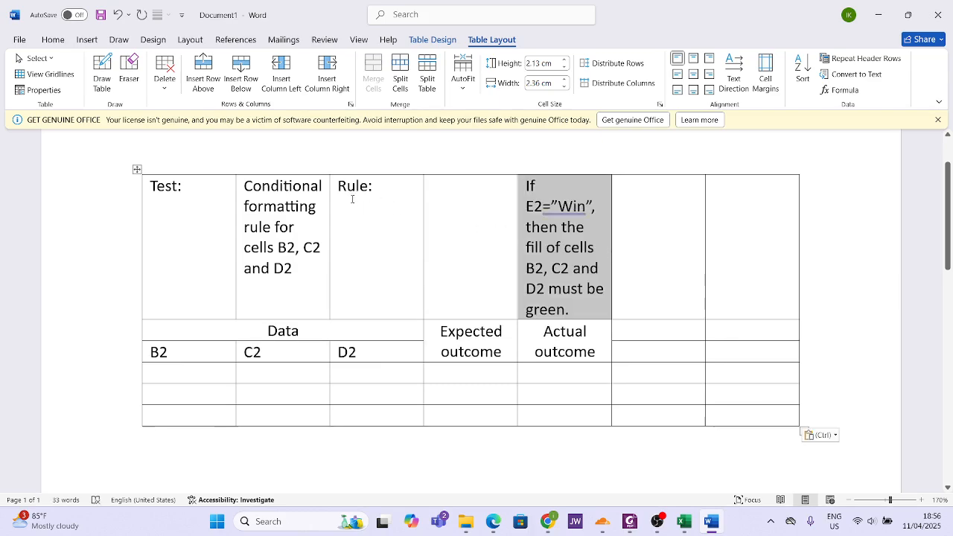
Step: Move the "Rule:" label from the first row's third cell to the empty fourth cell
left_click(330, 187)
key("ctrl+c")
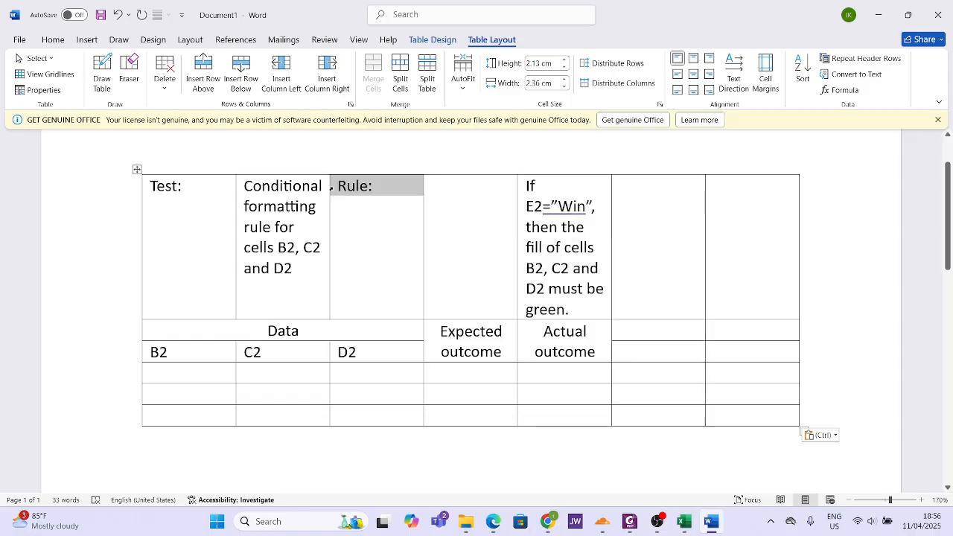
key("Delete")
left_click(439, 206)
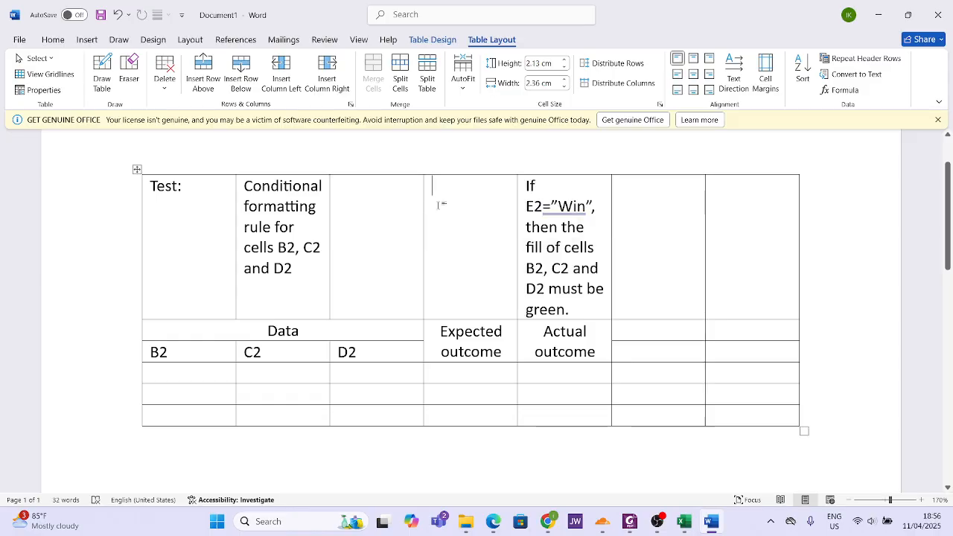
key("ctrl+v")
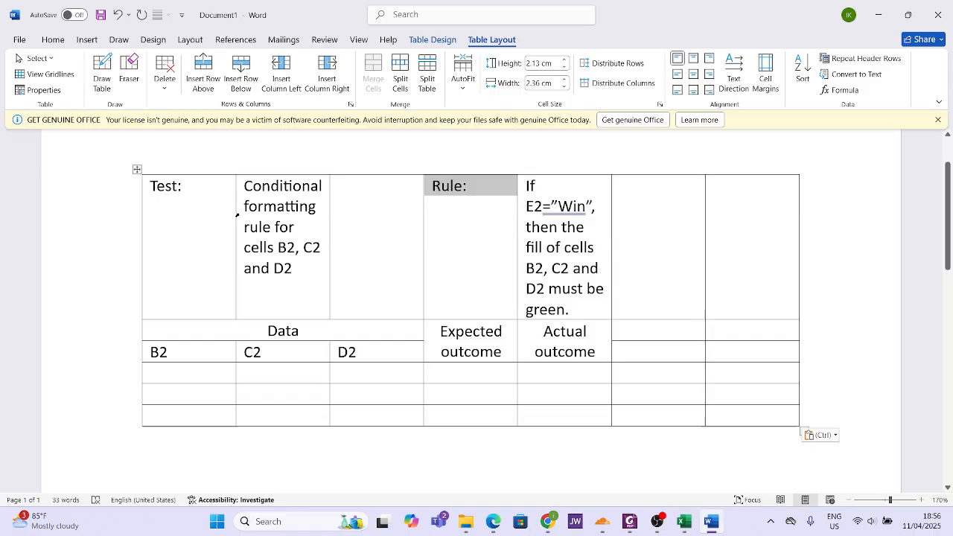
Step: Merge the test description cell with the empty cell between it and "Rule:"
left_click_drag(246, 213, 360, 228)
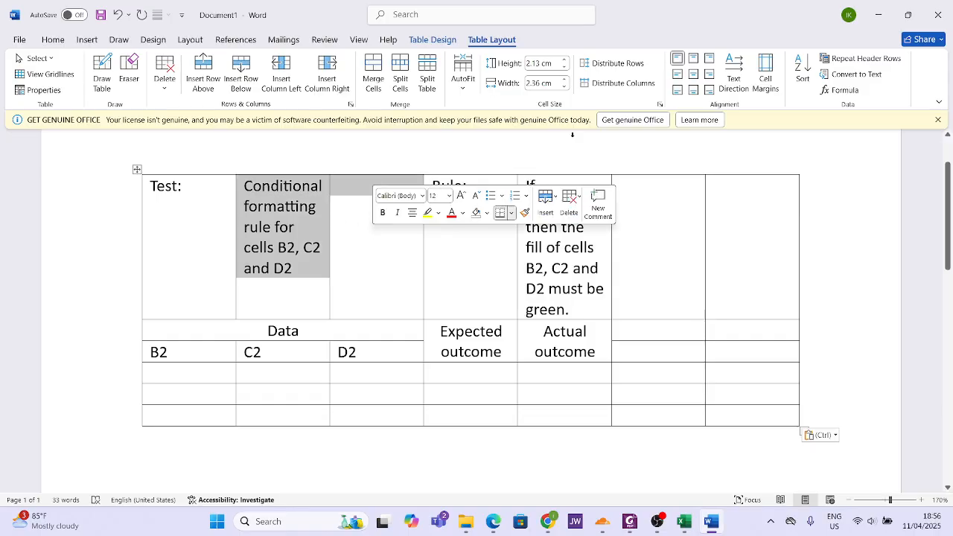
left_click(374, 79)
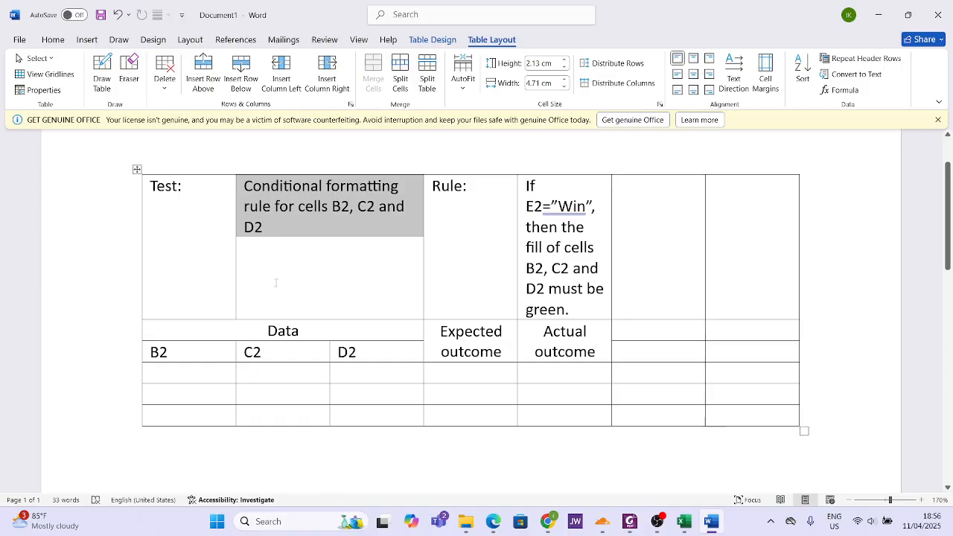
left_click(573, 376)
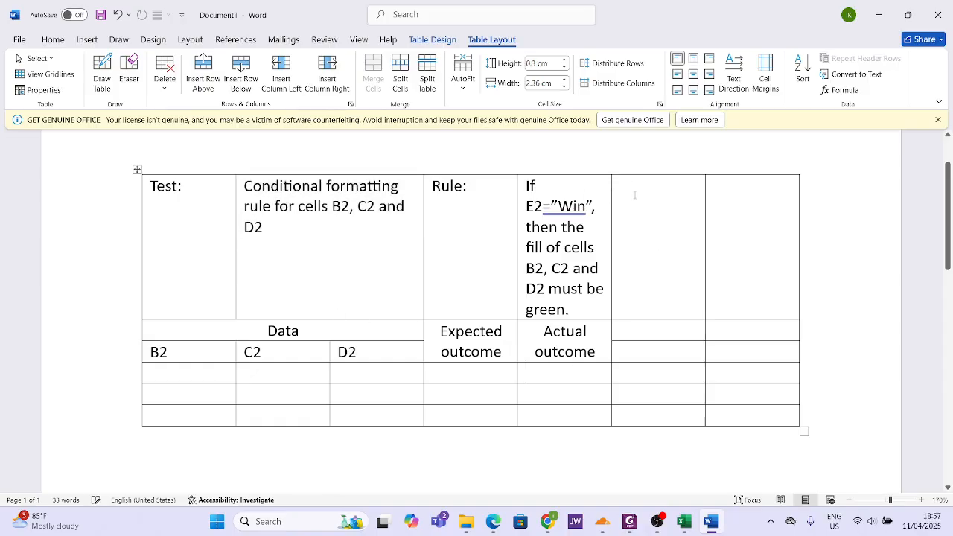
Step: Delete the two empty columns beside the "Actual outcome" column of the test plan table
left_click_drag(635, 169, 737, 180)
right_click(736, 182)
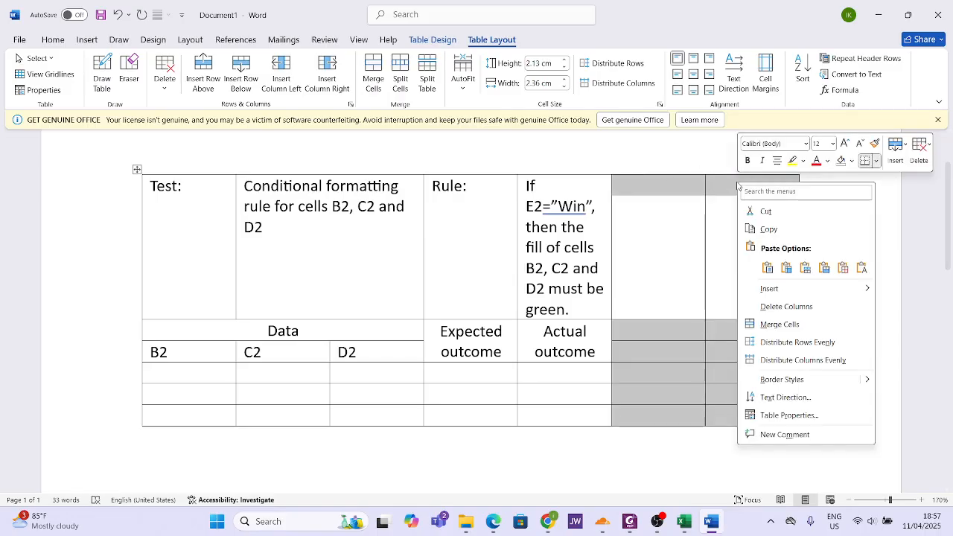
mouse_move(790, 297)
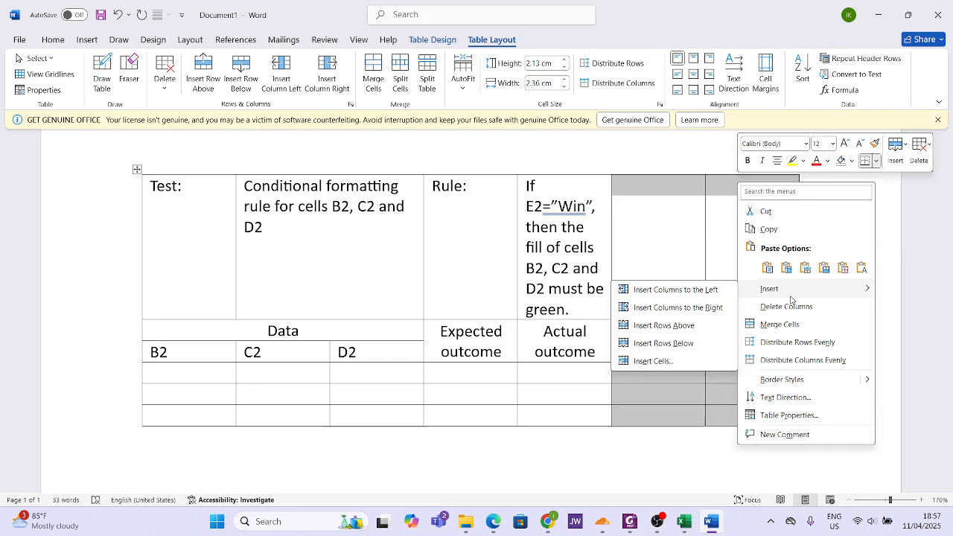
left_click(787, 307)
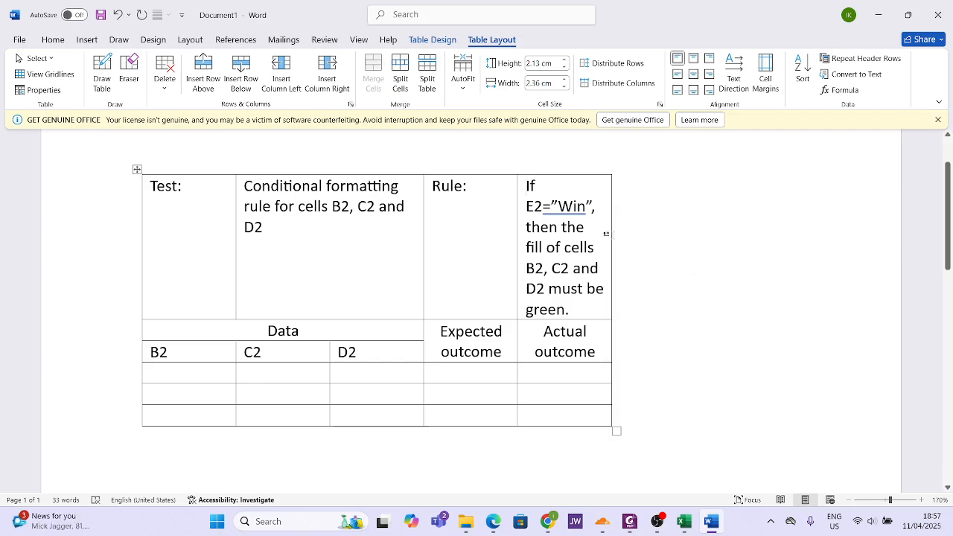
Step: Widen the "Actual outcome" column to about three times its width, and widen the test description cell slightly so its text fits on two lines
left_click_drag(606, 234, 804, 227)
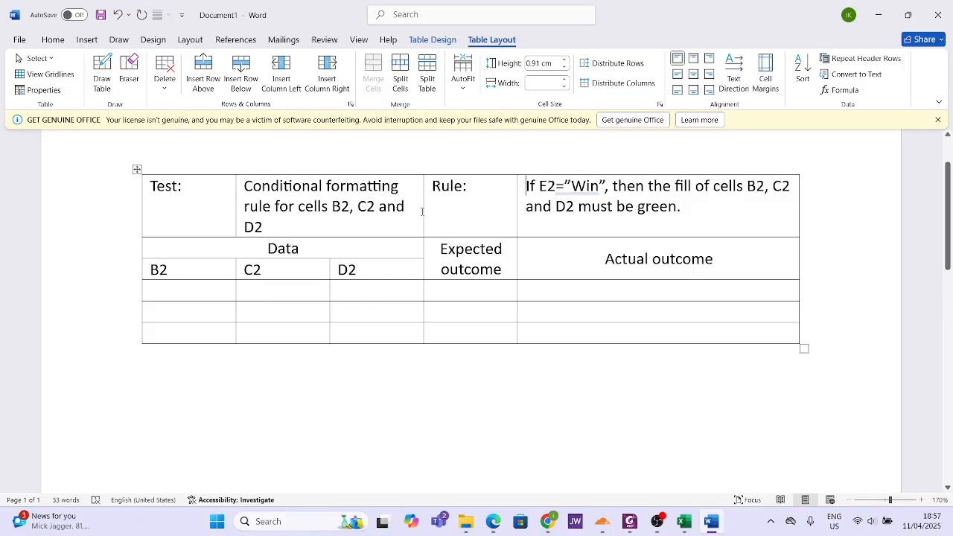
left_click_drag(424, 211, 440, 214)
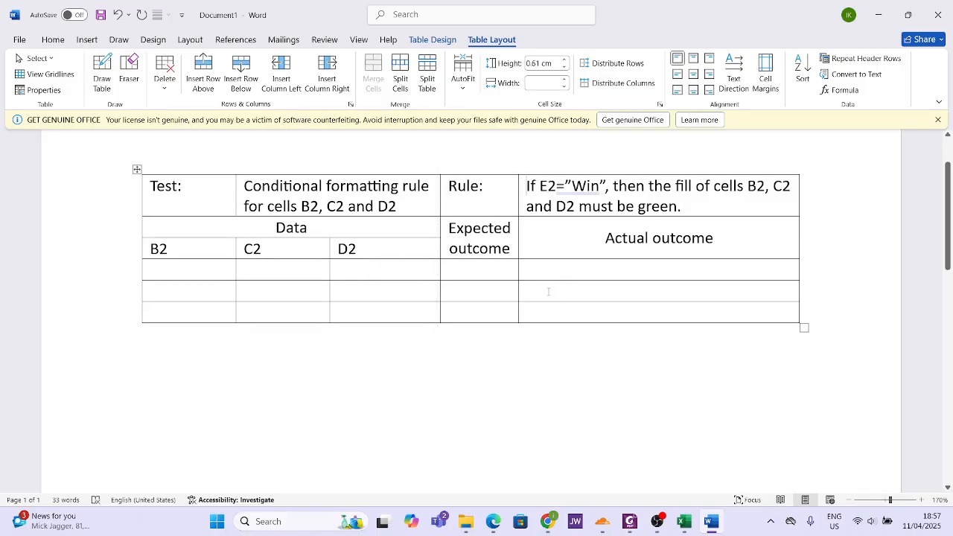
left_click(442, 311)
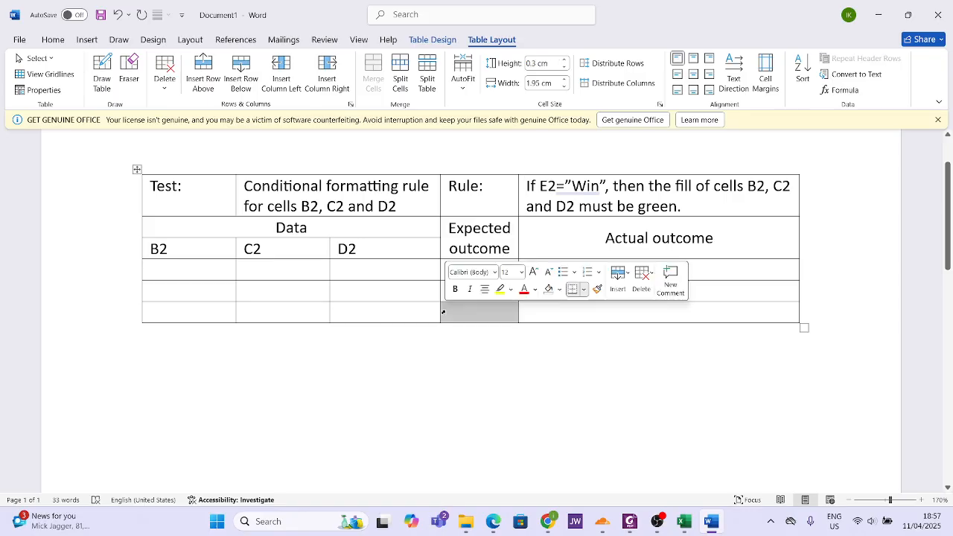
left_click(719, 335)
left_click(168, 268)
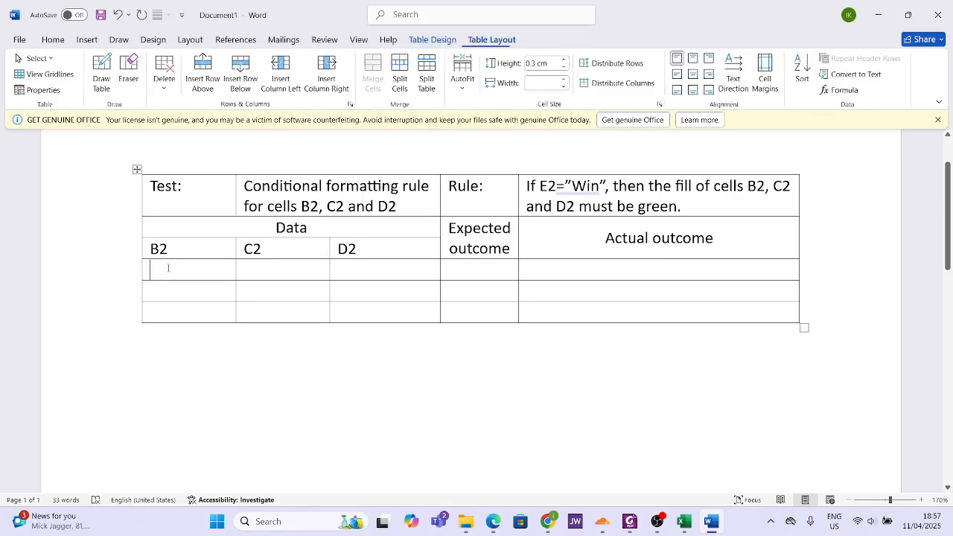
key("Tab")
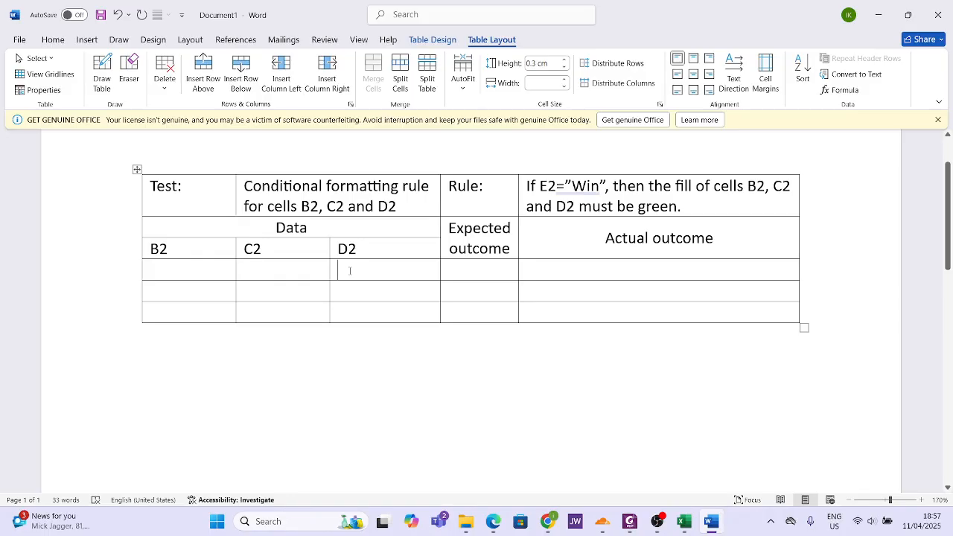
key("Tab")
Step: Switch to the Excel workbook, leave the Save As page, and clear the marks in cells C3, D4 and D3
left_click(684, 521)
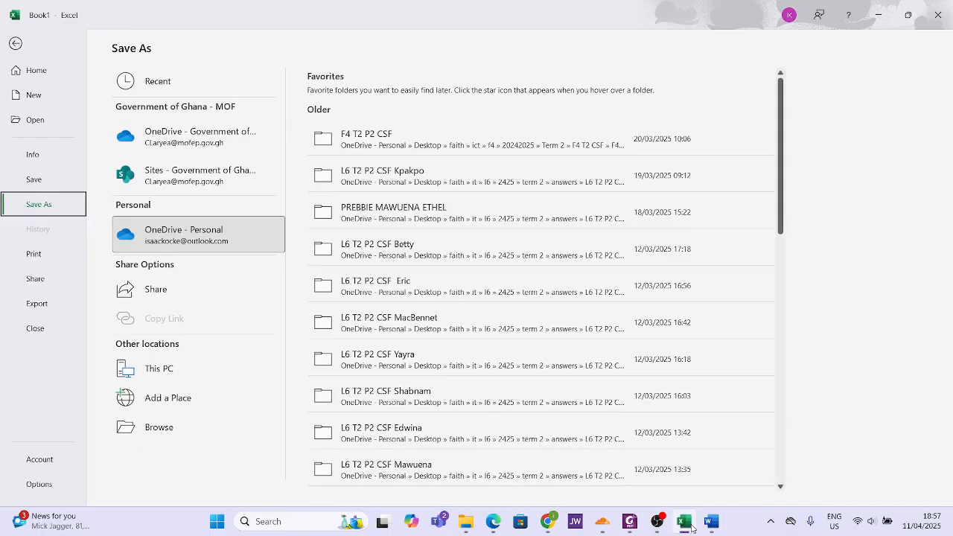
left_click(15, 44)
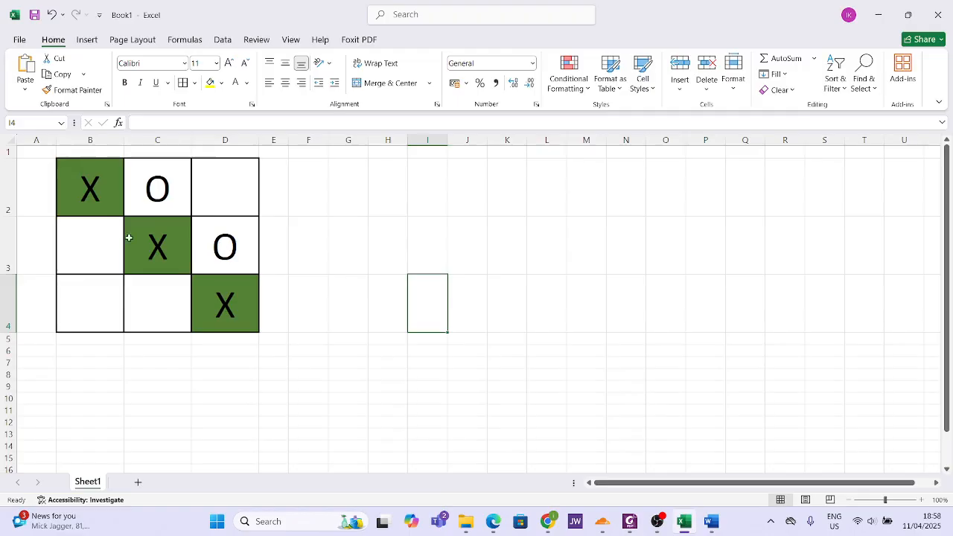
left_click(104, 207)
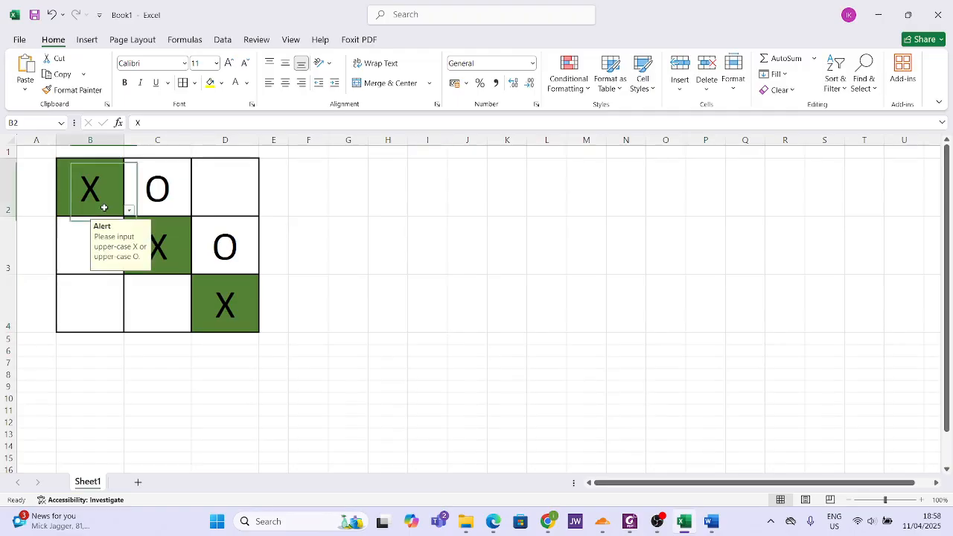
left_click(178, 262)
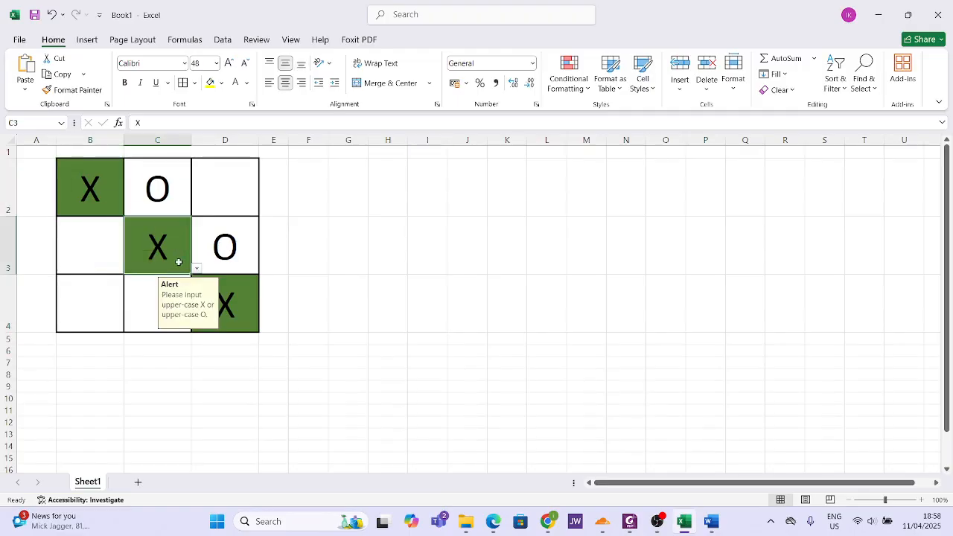
left_click(243, 318)
key("Delete")
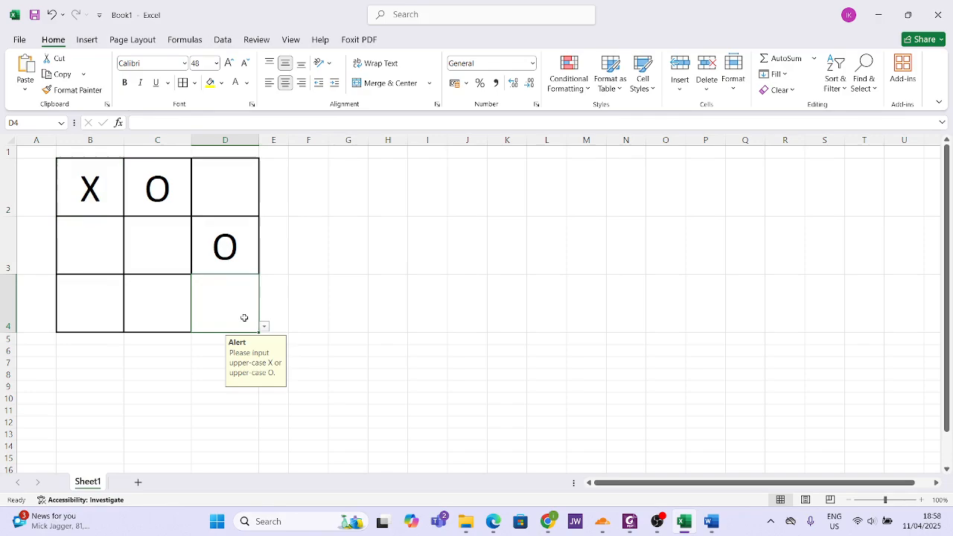
left_click(208, 255)
key("Delete")
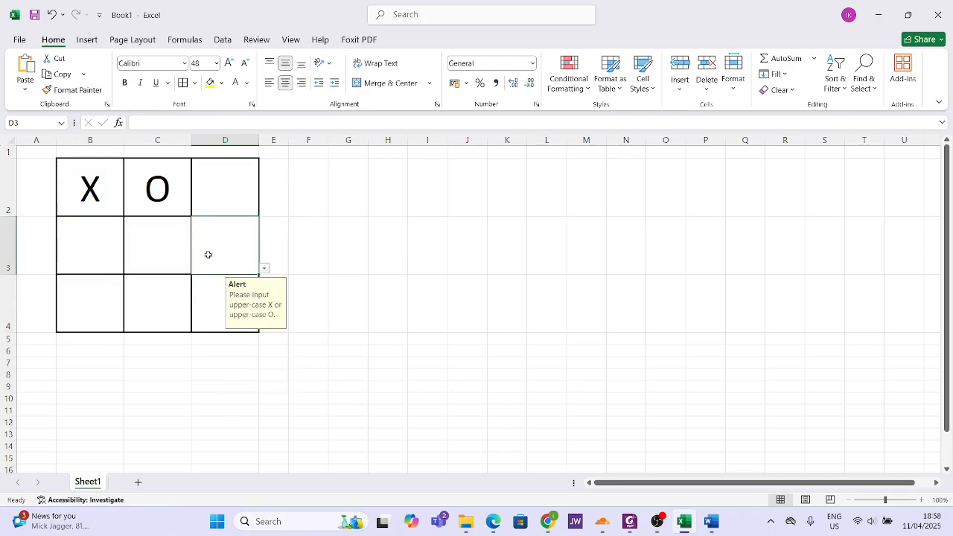
Step: Enter X in cells C2 and D2 of the game grid to complete the first row
left_click(162, 185)
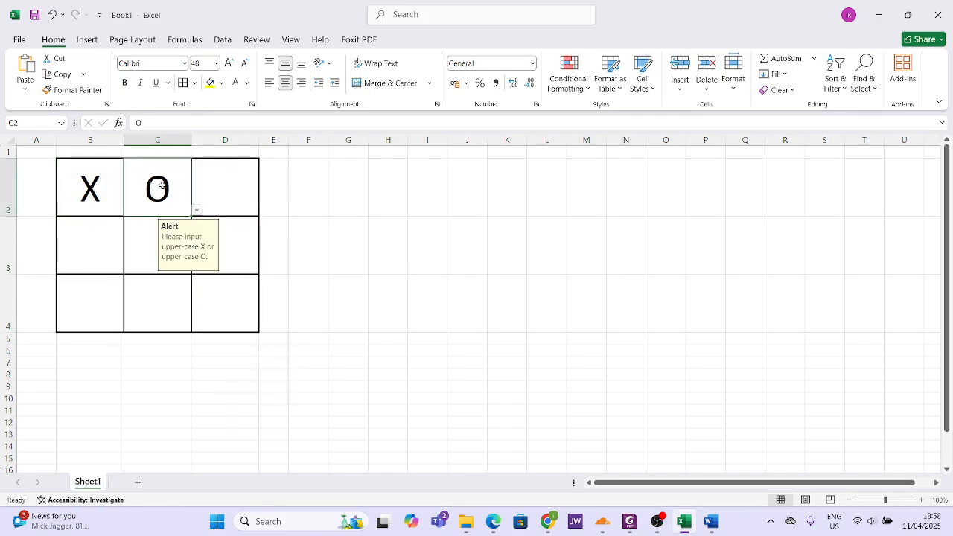
type("X")
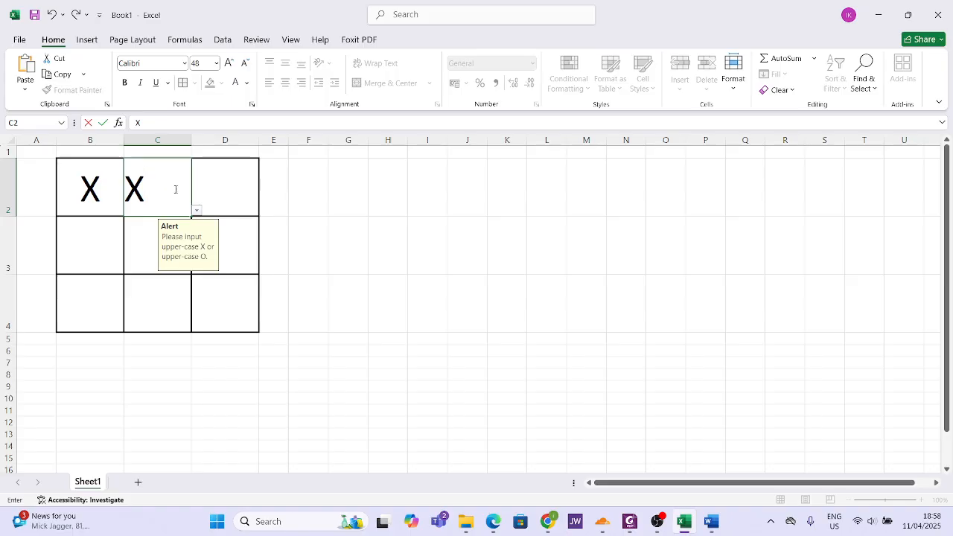
left_click(216, 189)
type("X")
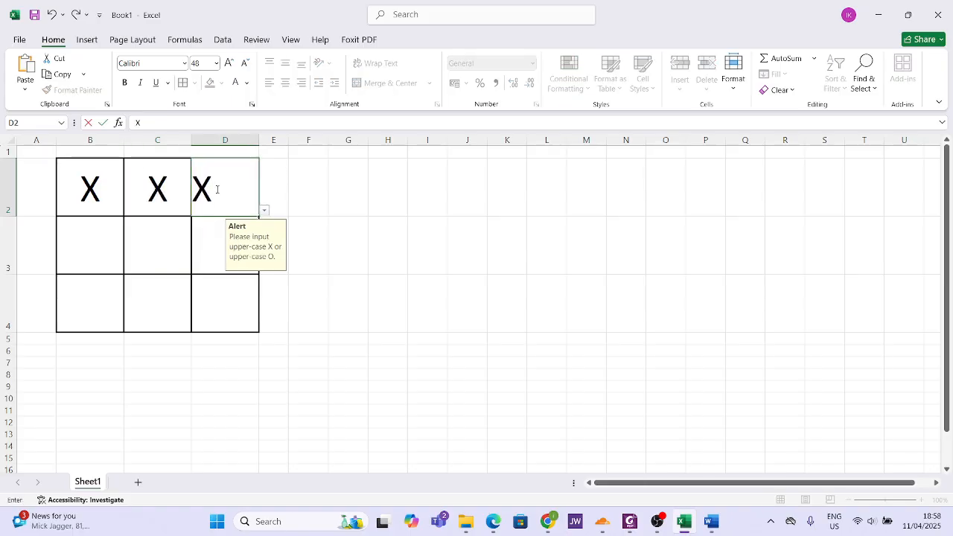
key("Return")
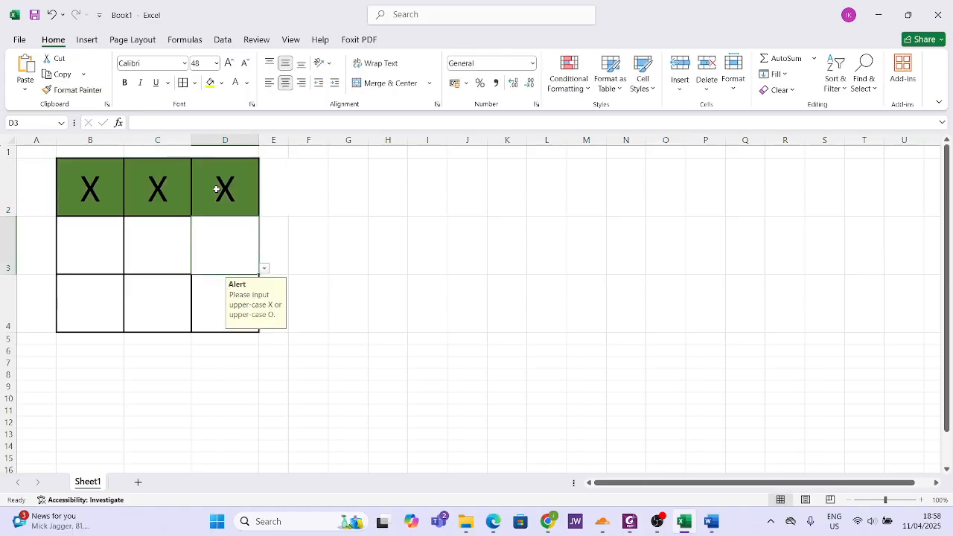
Step: Switch back to the Word document and enter X under B2, C2 and D2 in the first data row
key("alt")
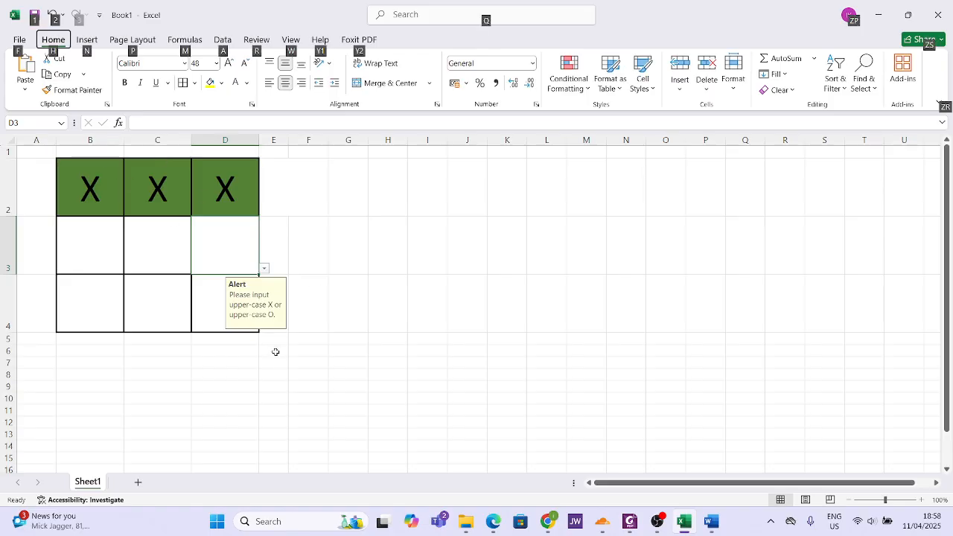
key("alt+Tab")
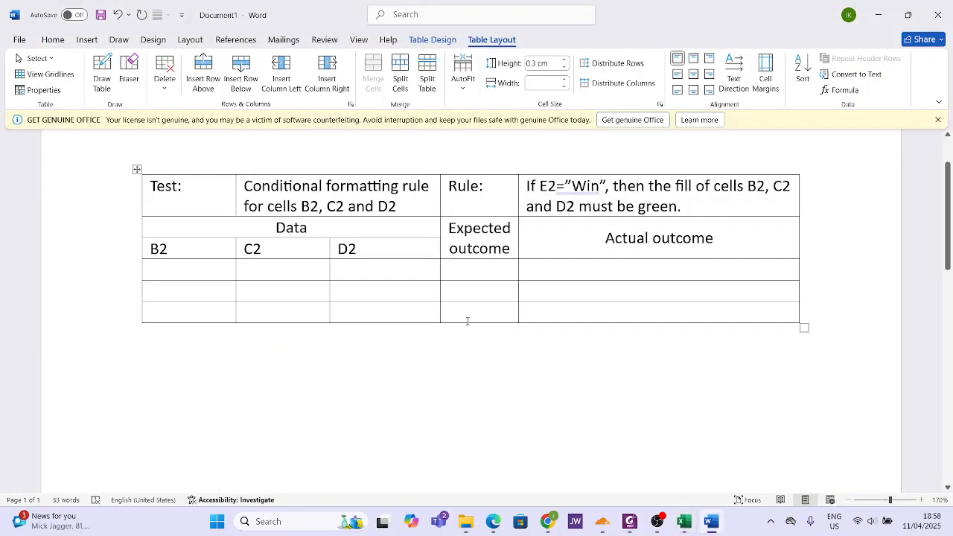
left_click(205, 267)
type("X")
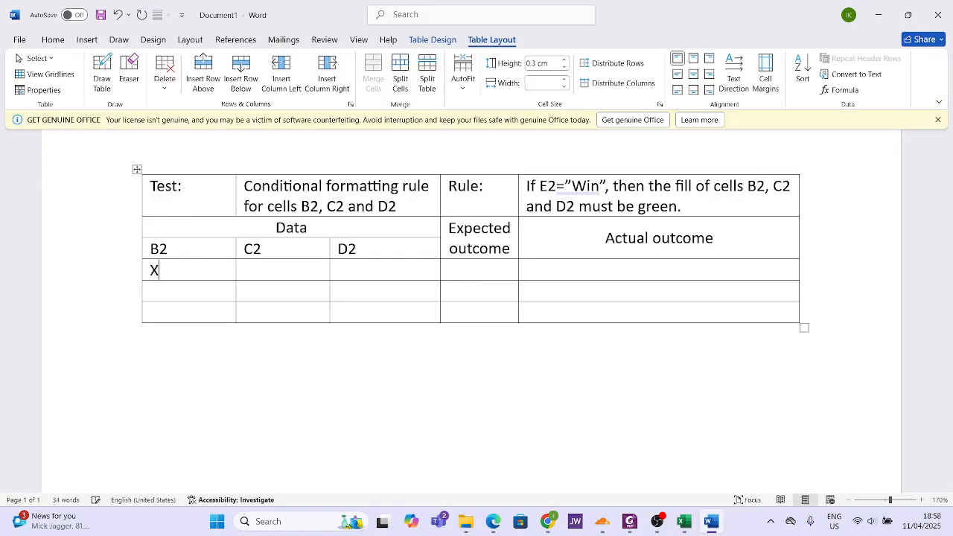
key("Tab")
type("X")
key("Tab")
type("X")
key("Tab")
Step: Enter "Green Fill" as the expected outcome of the X row and widen that column so the text fits on one line
type("gREE")
key("BackSpace")
key("BackSpace")
key("BackSpace")
key("BackSpace")
type("Ge")
key("BackSpace")
type("reen Fill")
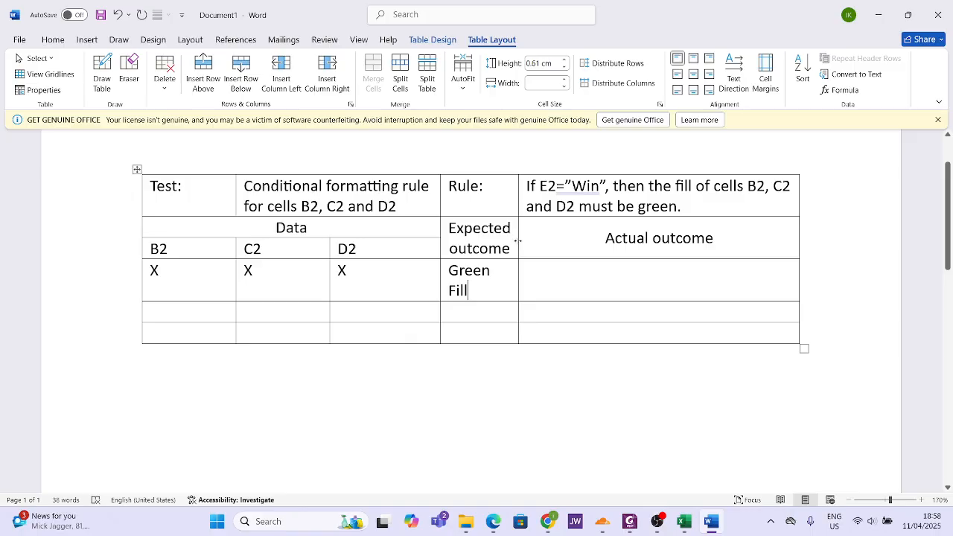
left_click_drag(517, 241, 537, 240)
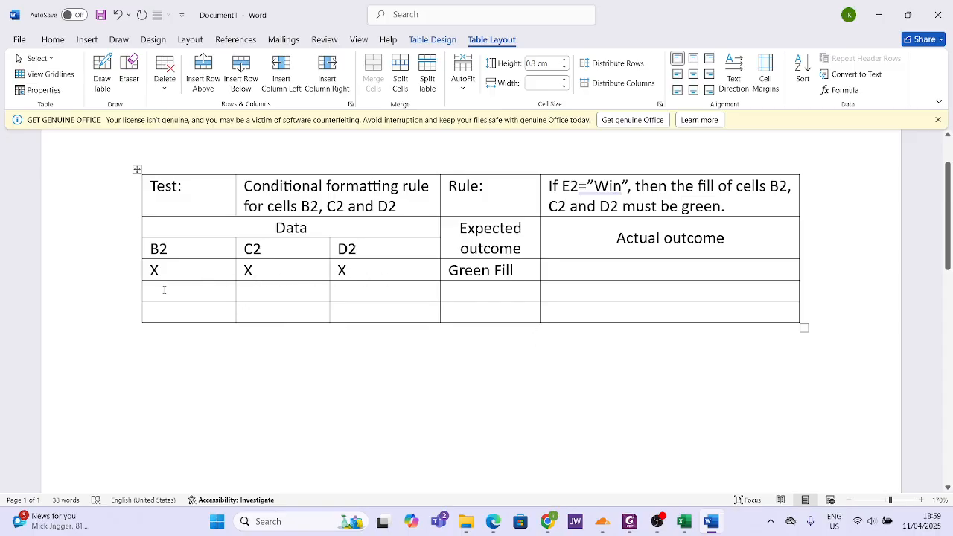
Step: Enter an upper-case O under B2, C2 and D2 in the second data row
left_click(163, 290)
type("0")
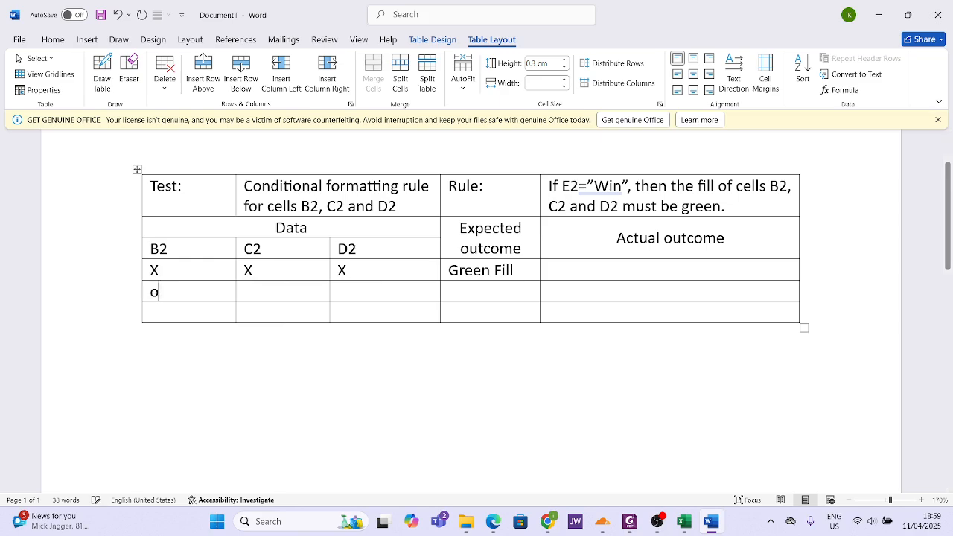
key("BackSpace")
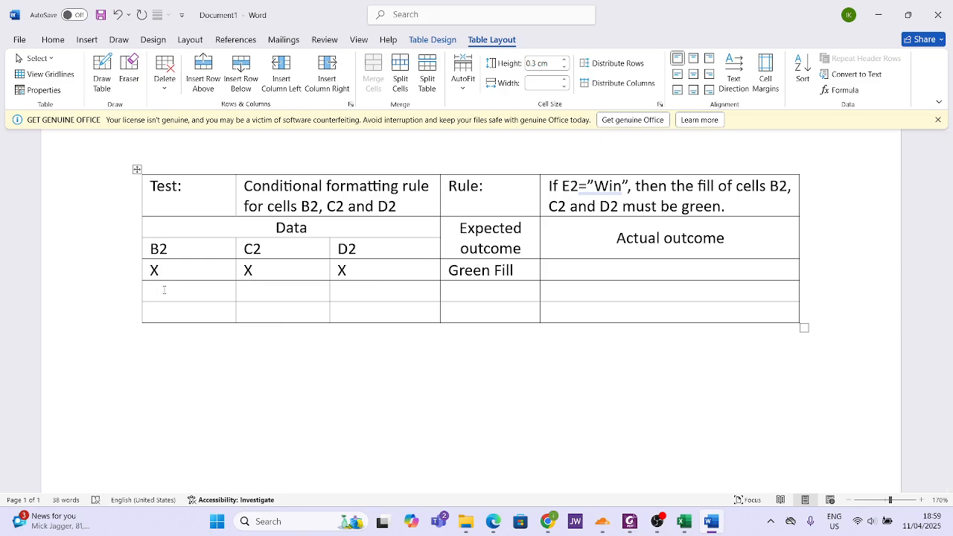
type("O")
key("Tab")
type("O")
key("Tab")
type("O")
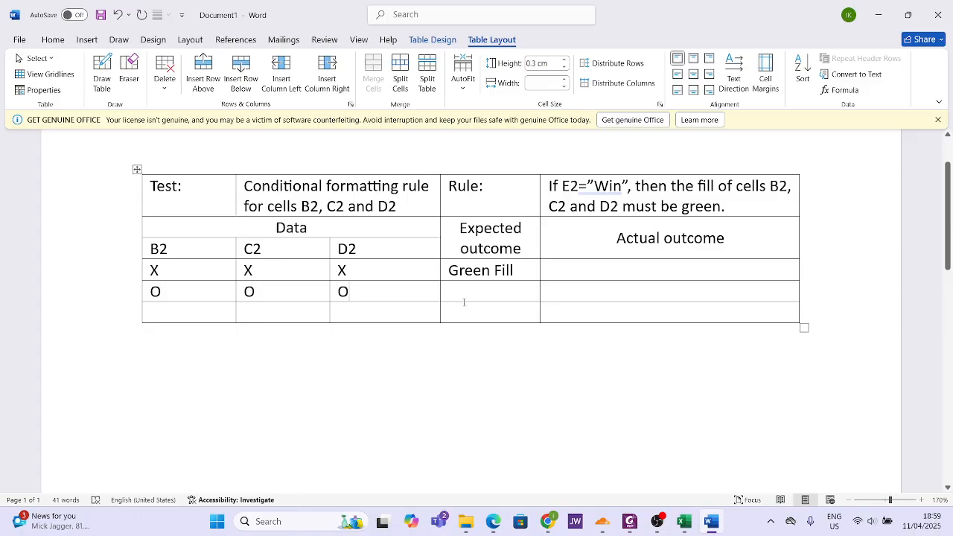
left_click(480, 290)
type("gR")
key("BackSpace")
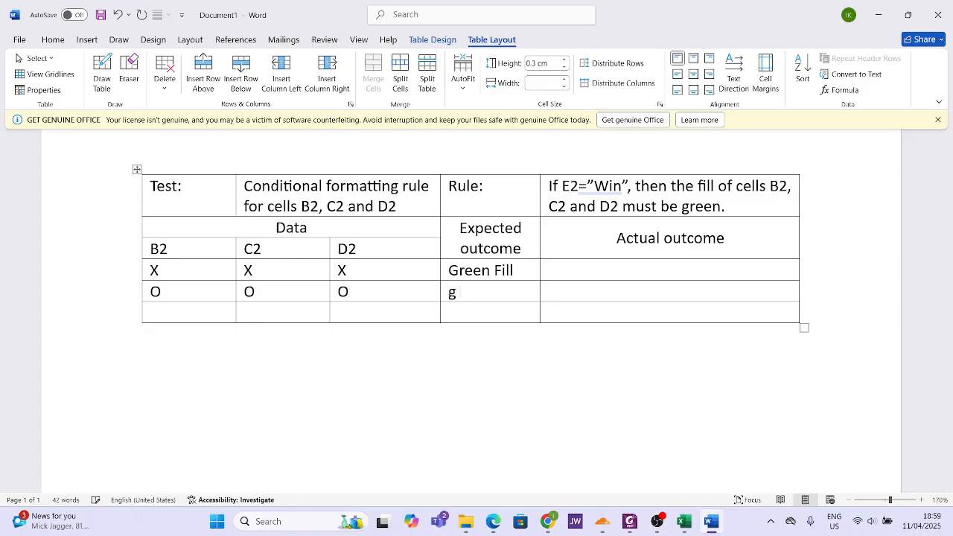
key("BackSpace")
Step: Insert a screen clipping of the Excel grid with the green X row into the X row's "Actual outcome" cell
left_click(583, 270)
left_click(93, 43)
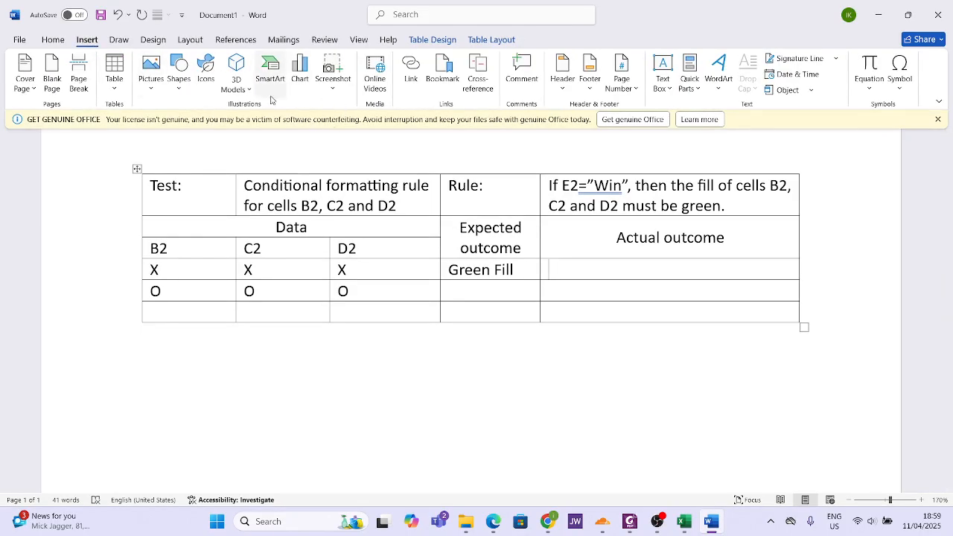
left_click(335, 96)
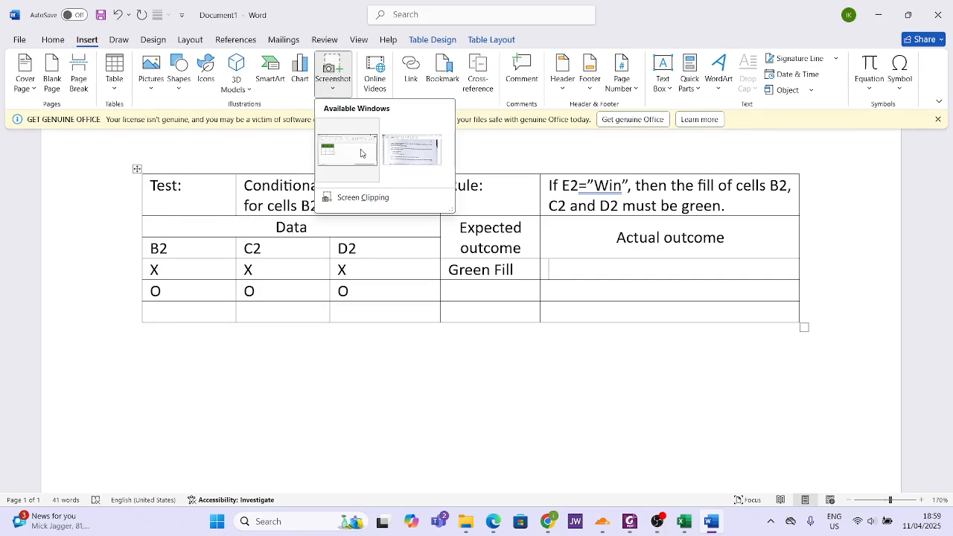
left_click(357, 197)
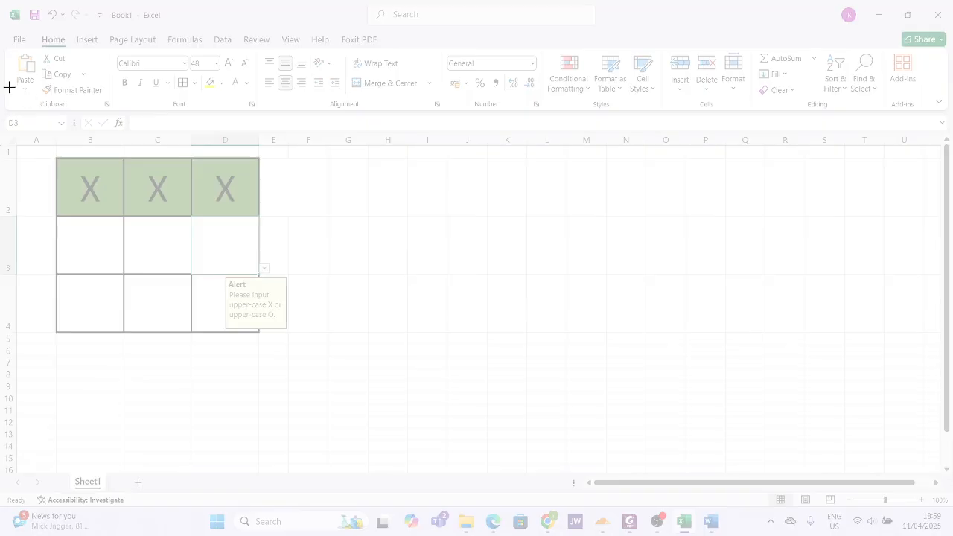
left_click_drag(9, 87, 343, 374)
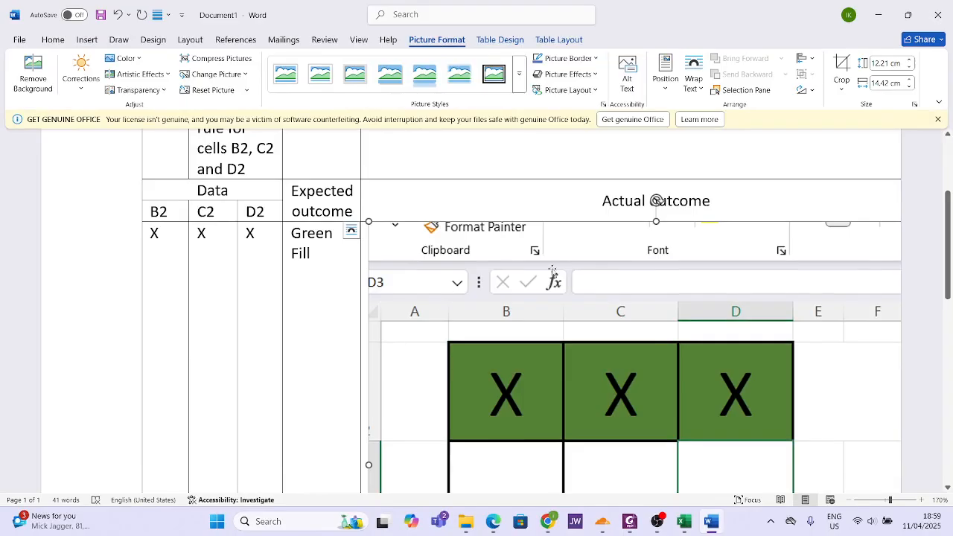
Step: Shrink the inserted screenshot to about 3.46 cm high and 4.08 cm wide so it fits inside the "Actual outcome" cell
scroll(552, 272, "down", 5)
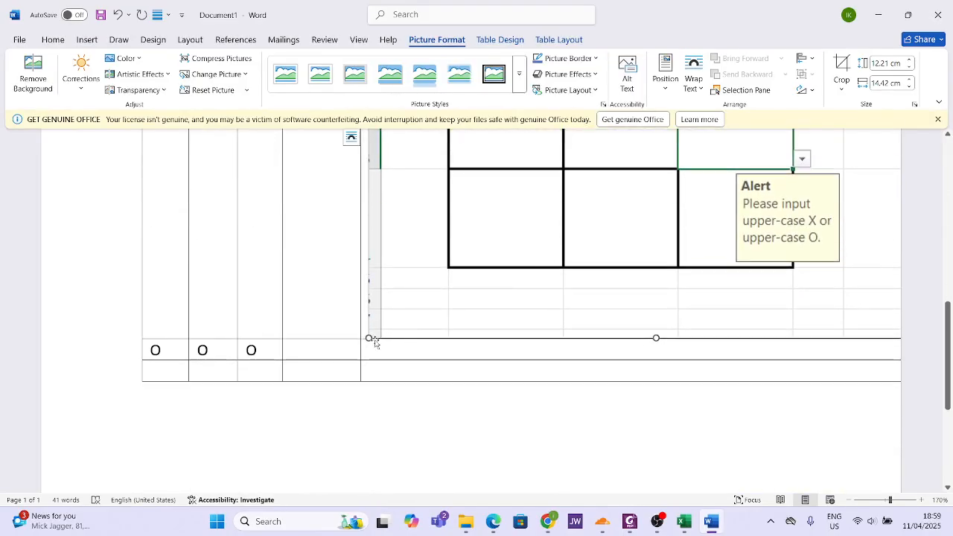
left_click_drag(370, 339, 556, 122)
scroll(533, 265, "up", 1)
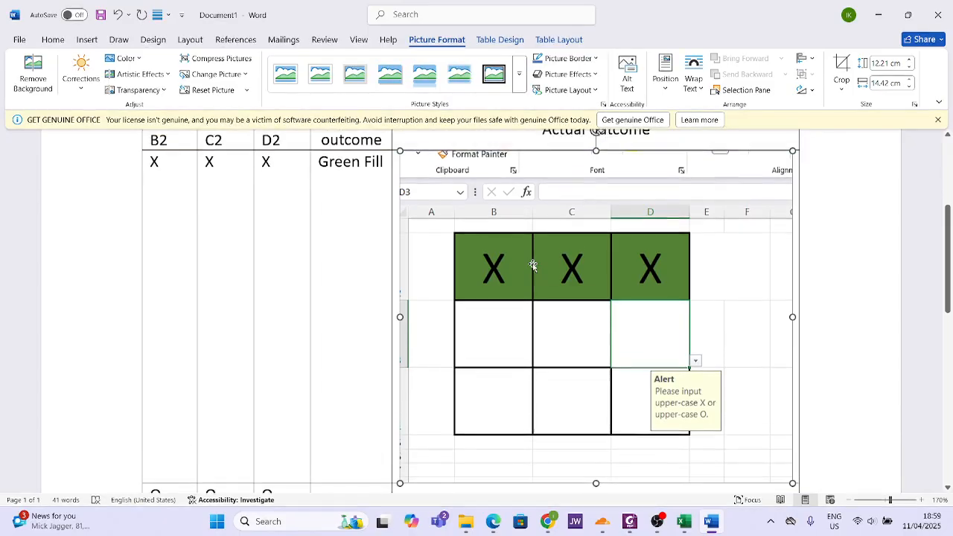
scroll(533, 266, "up", 2)
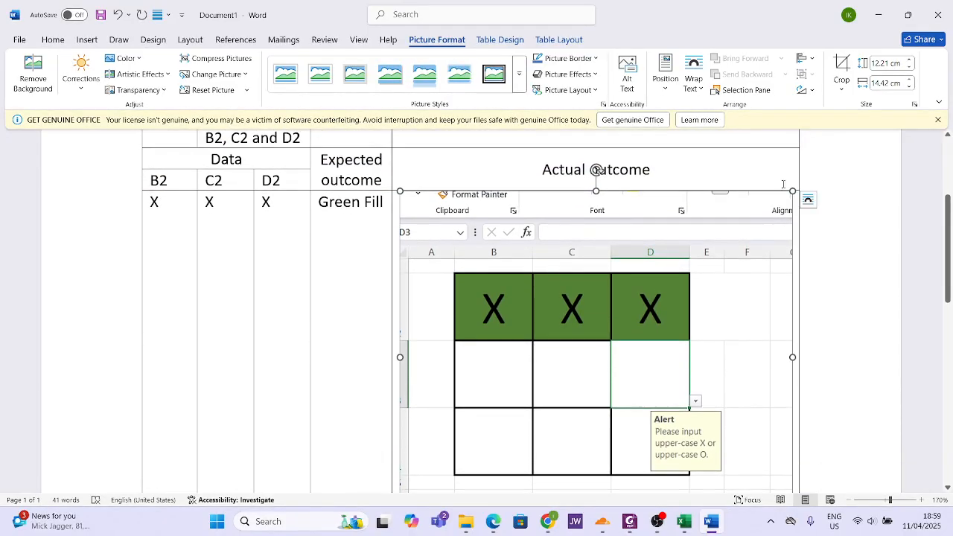
left_click_drag(792, 190, 559, 437)
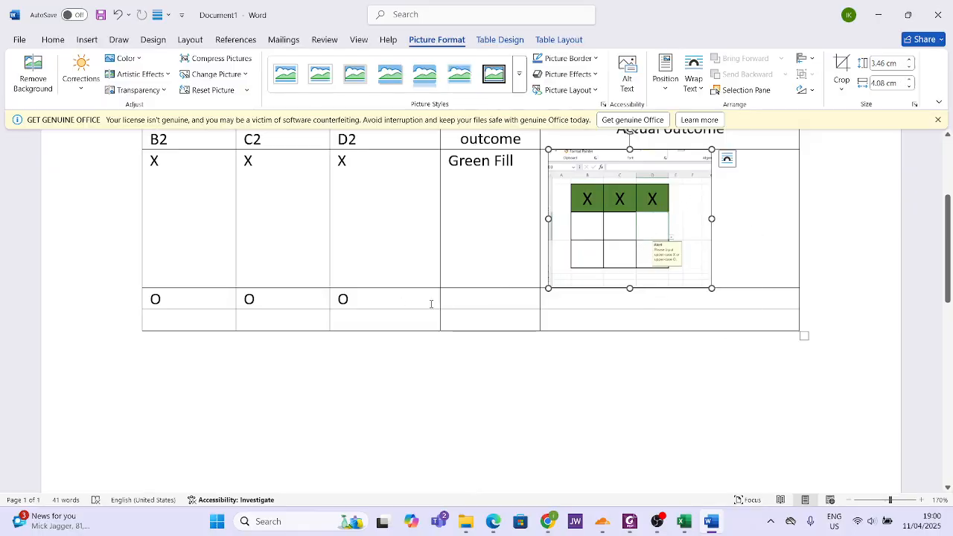
Step: Enter "Green Fill" as the O row's expected outcome, place the cursor in its "Actual outcome" cell and switch to the Excel workbook
left_click(472, 301)
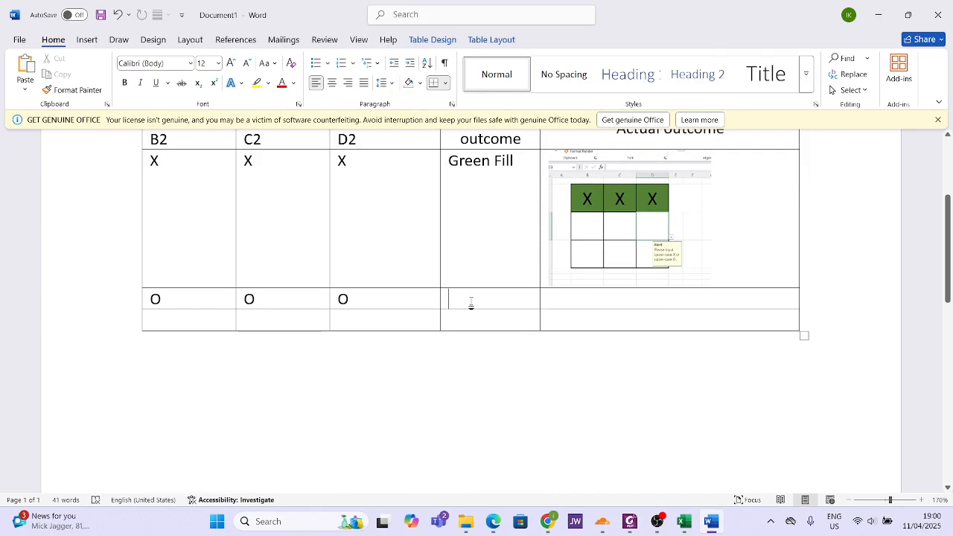
type("Green ")
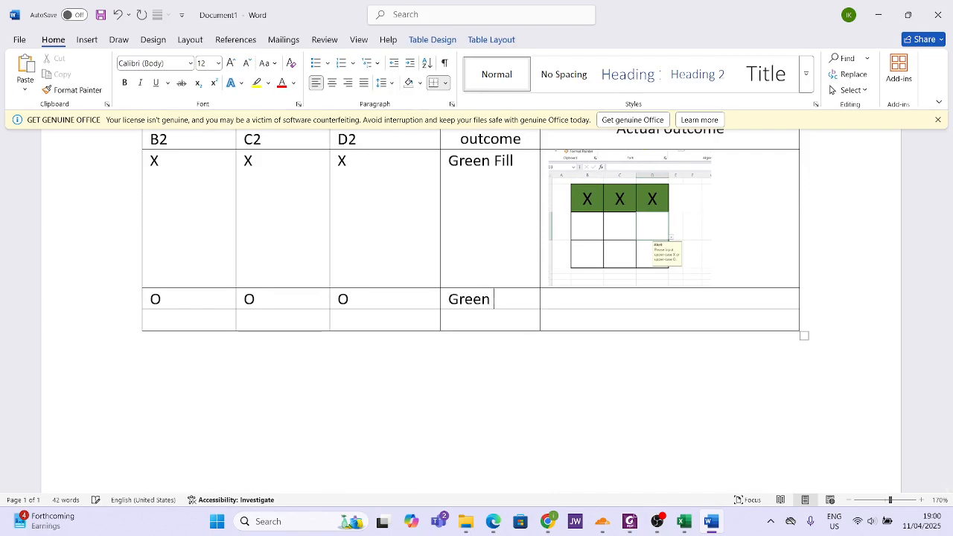
type("Fill")
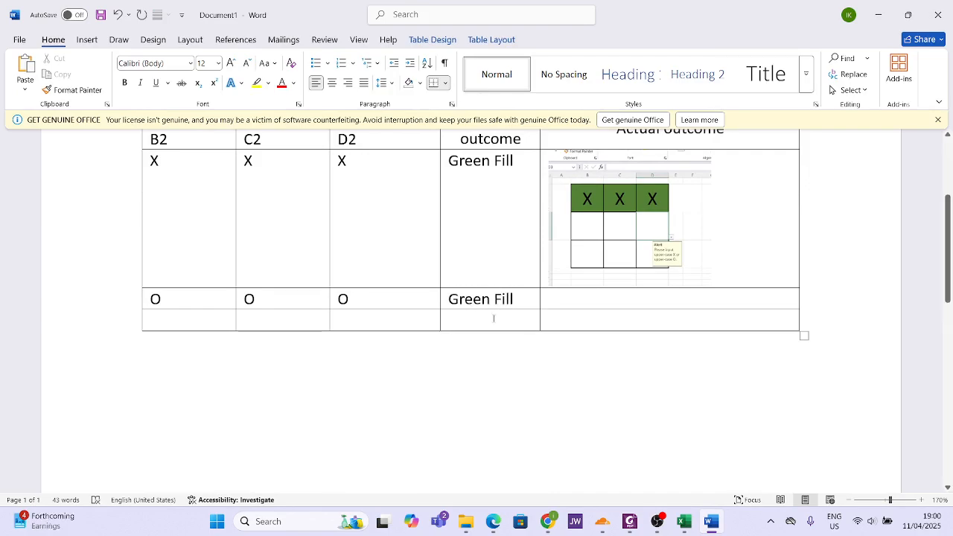
left_click(599, 304)
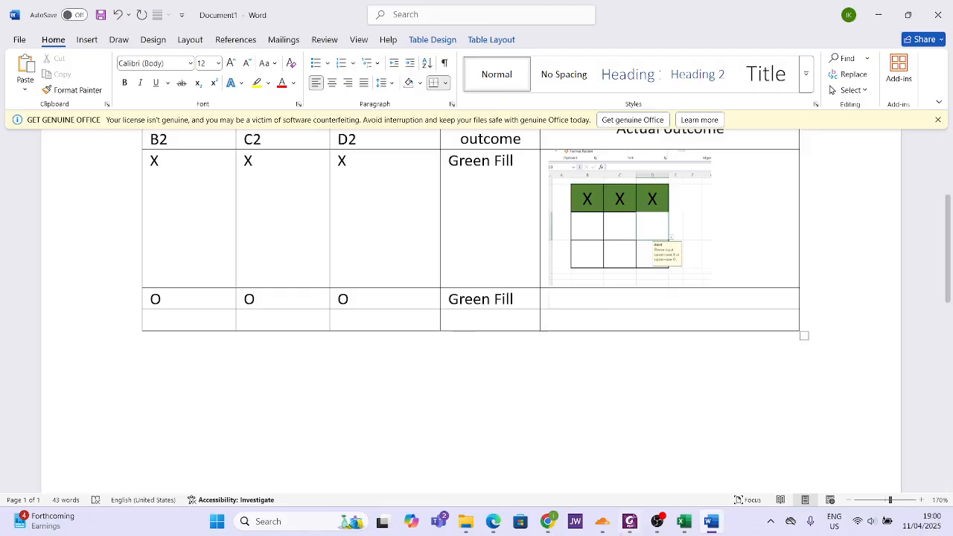
left_click(680, 521)
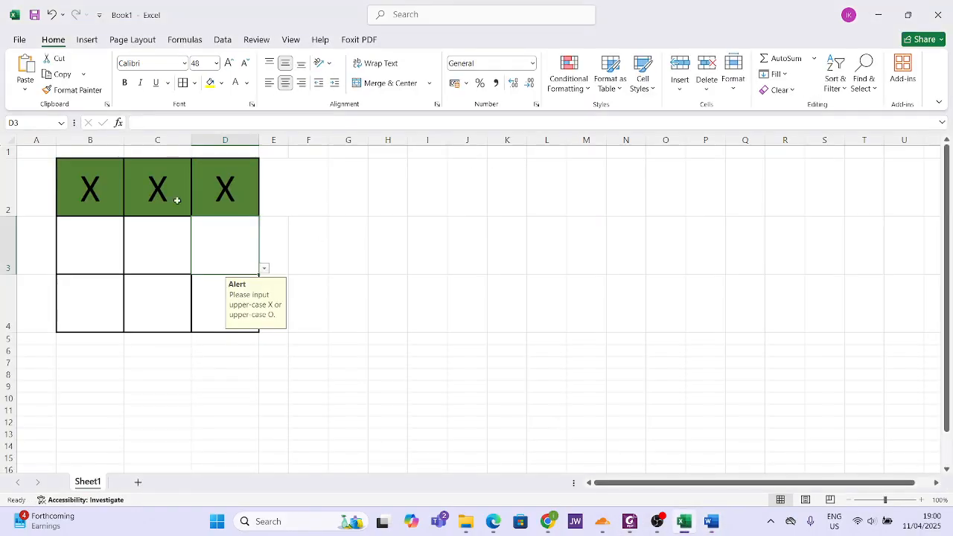
left_click(96, 184)
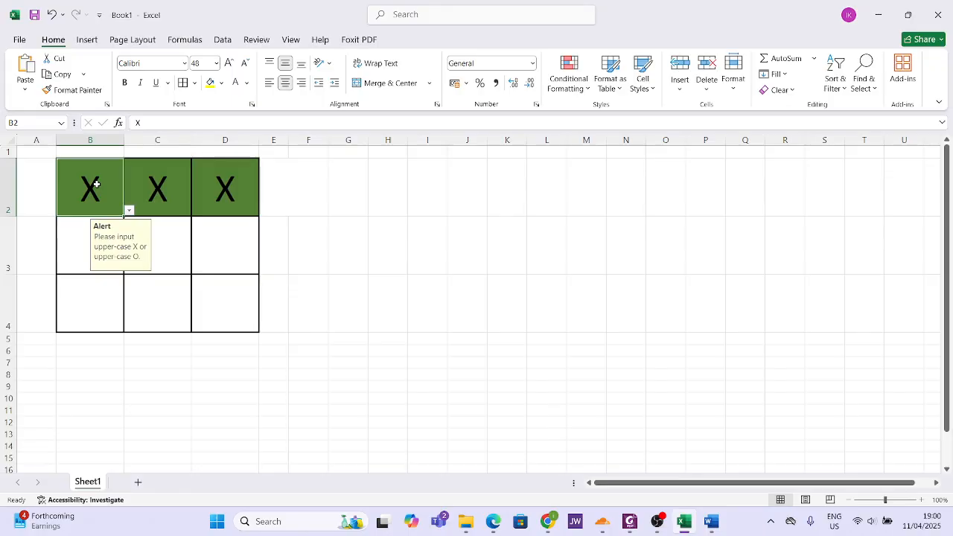
type("O")
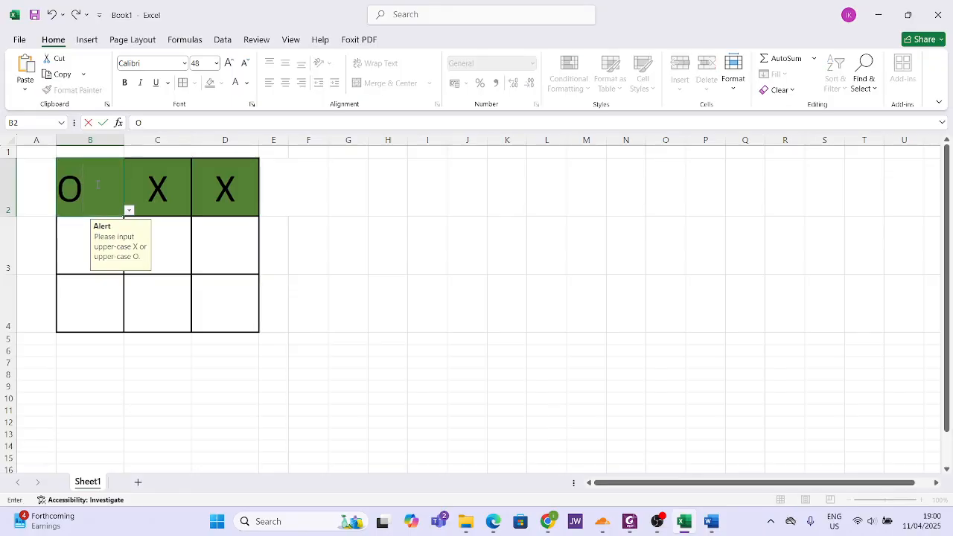
type("O")
key("Return")
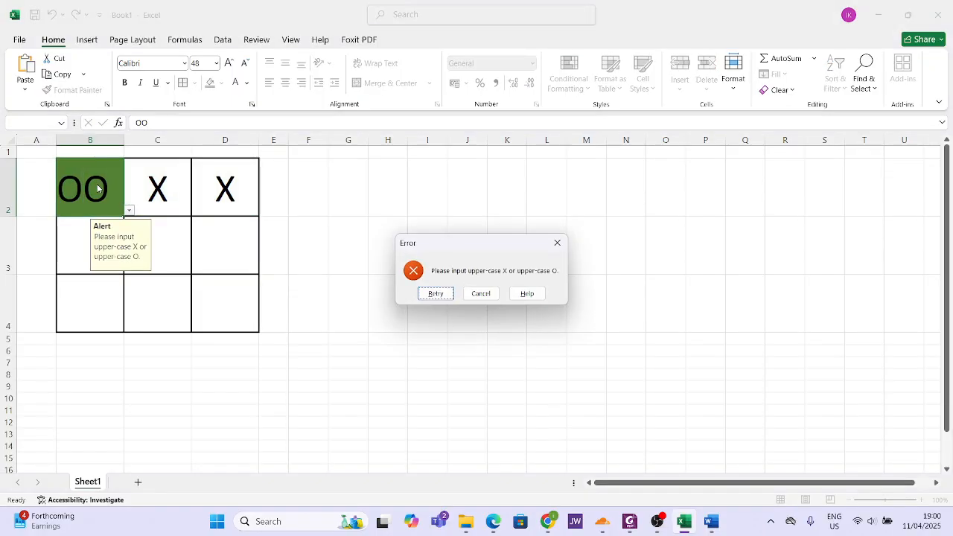
left_click(478, 293)
Step: Replace the contents of cells B2, C2 and D2 with a single upper-case O each
left_click(92, 192)
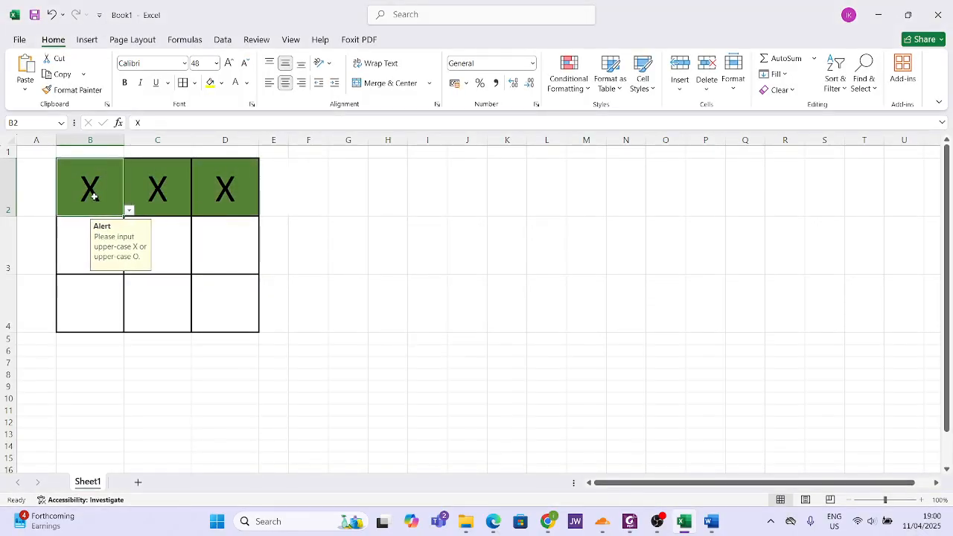
type("O")
key("Return")
type("O")
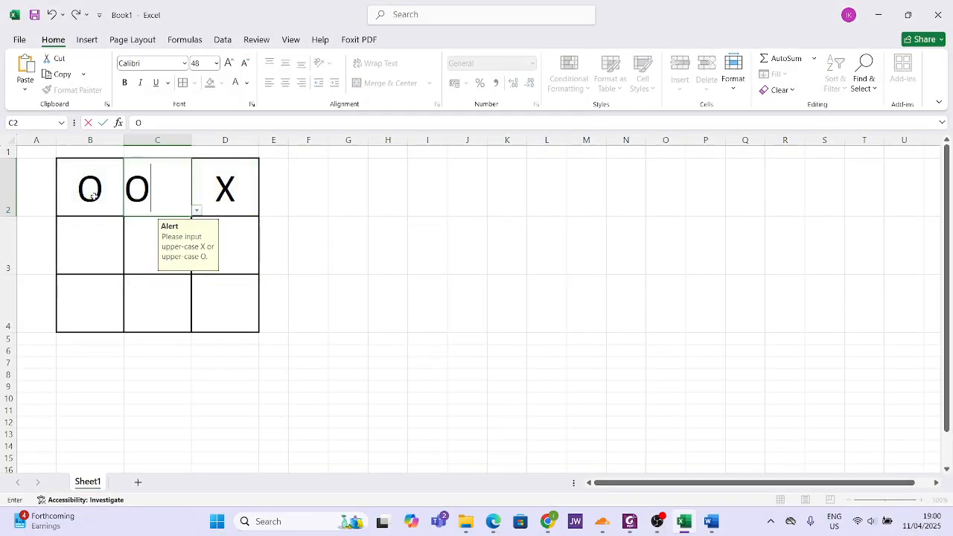
key("Return")
type("O")
key("Return")
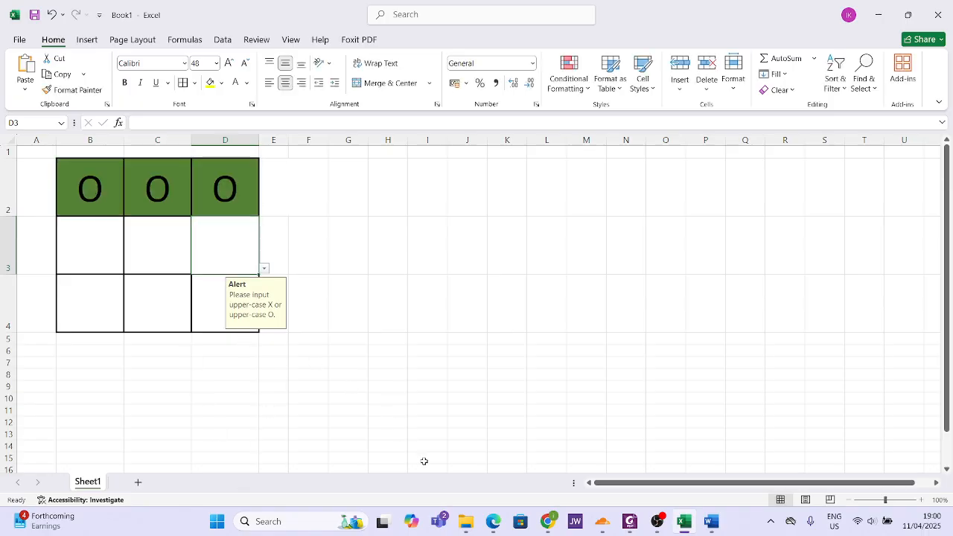
Step: Switch to Word and insert a screen clipping of the Excel grid with the green O row into the O row's "Actual outcome" cell
key("alt+Tab")
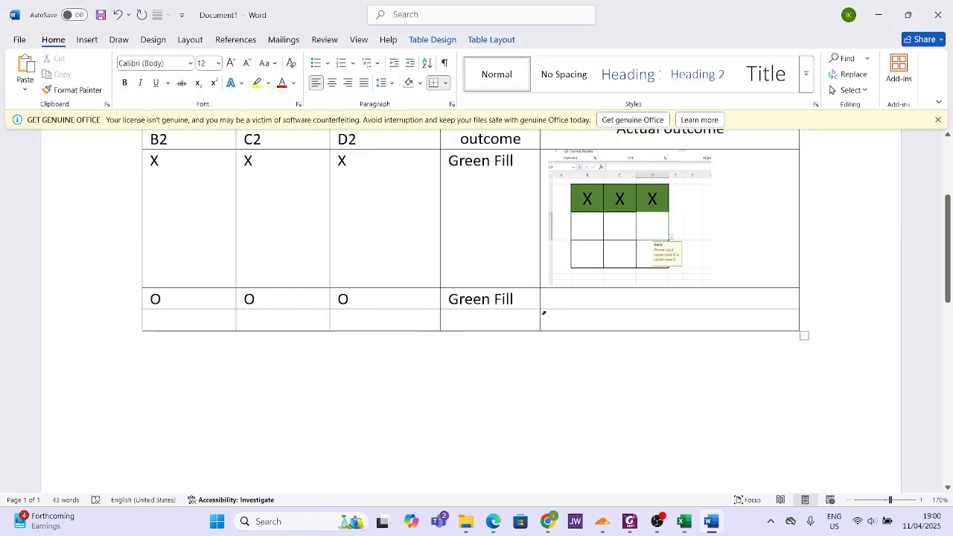
left_click(88, 41)
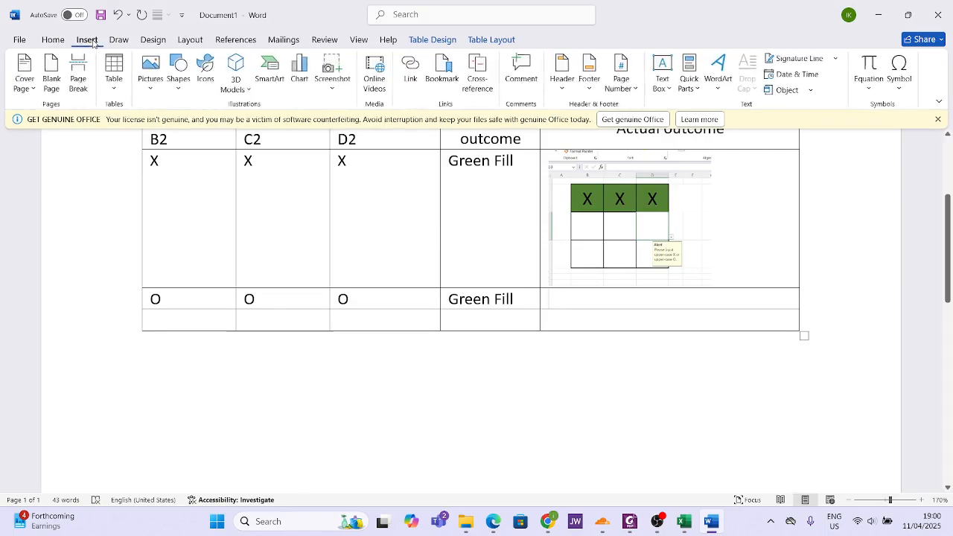
left_click(332, 84)
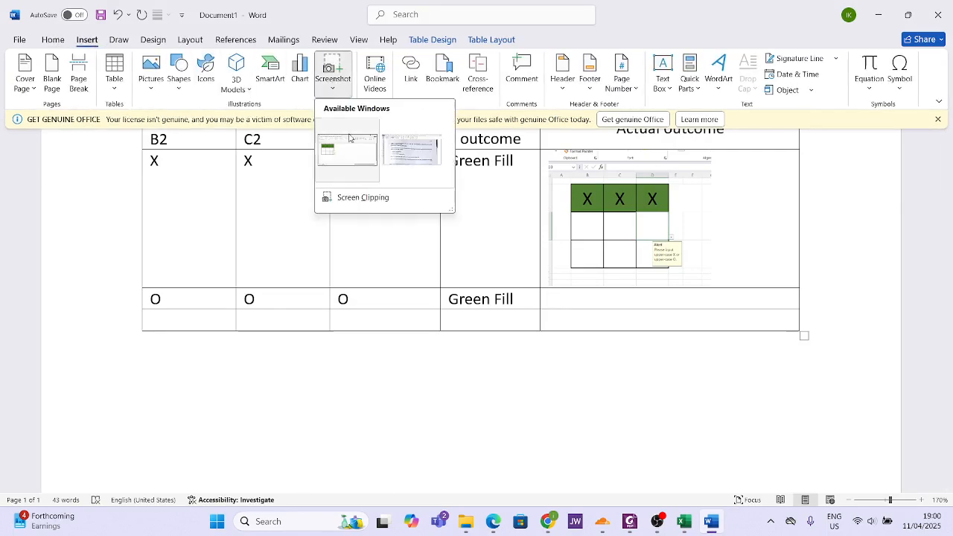
left_click(352, 199)
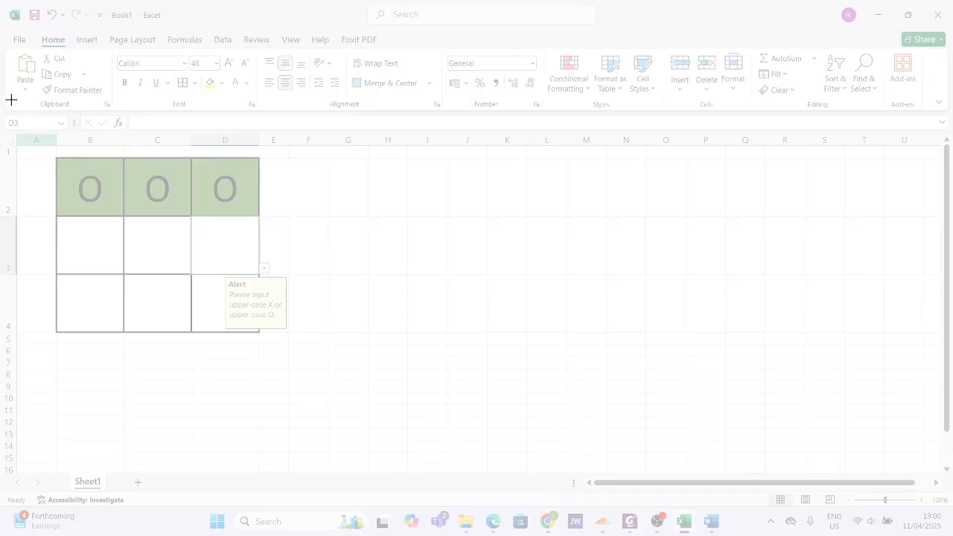
left_click_drag(2, 100, 317, 374)
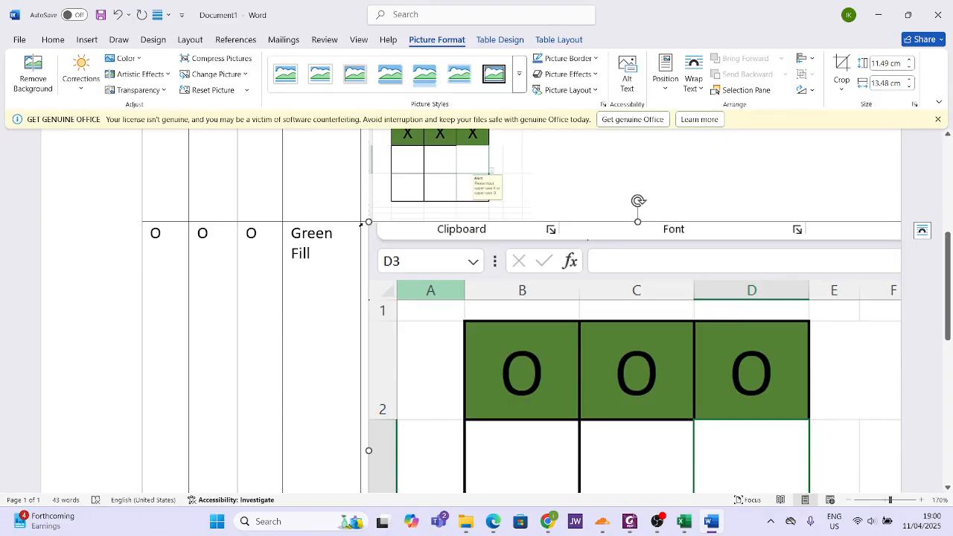
Step: Shrink the inserted O row screenshot to about the same width as the X row's screenshot above it
left_click_drag(368, 222, 826, 475)
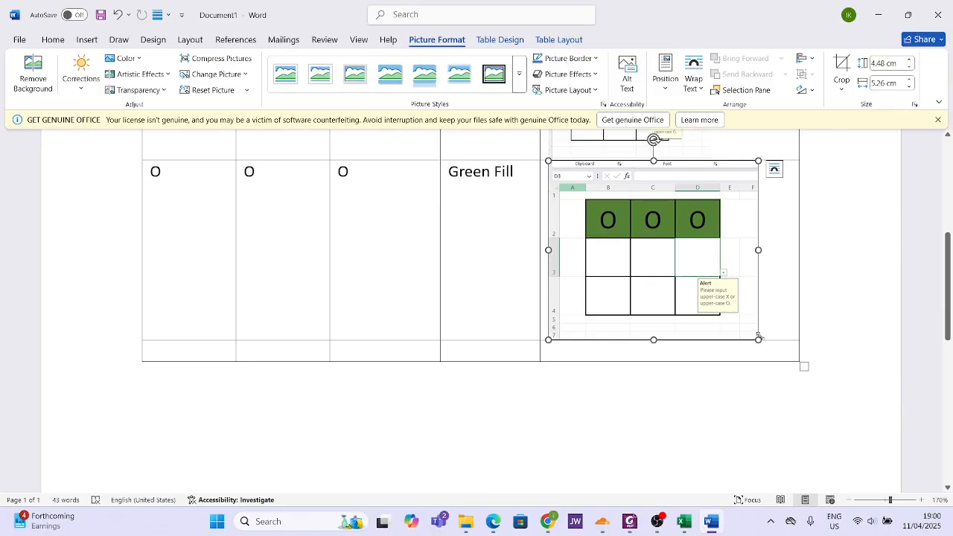
left_click_drag(757, 339, 711, 285)
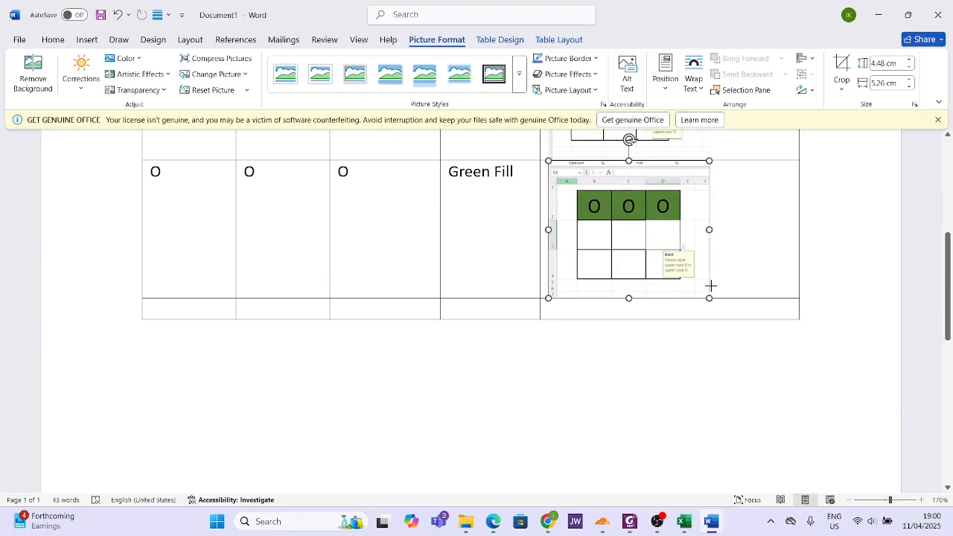
left_click(782, 234)
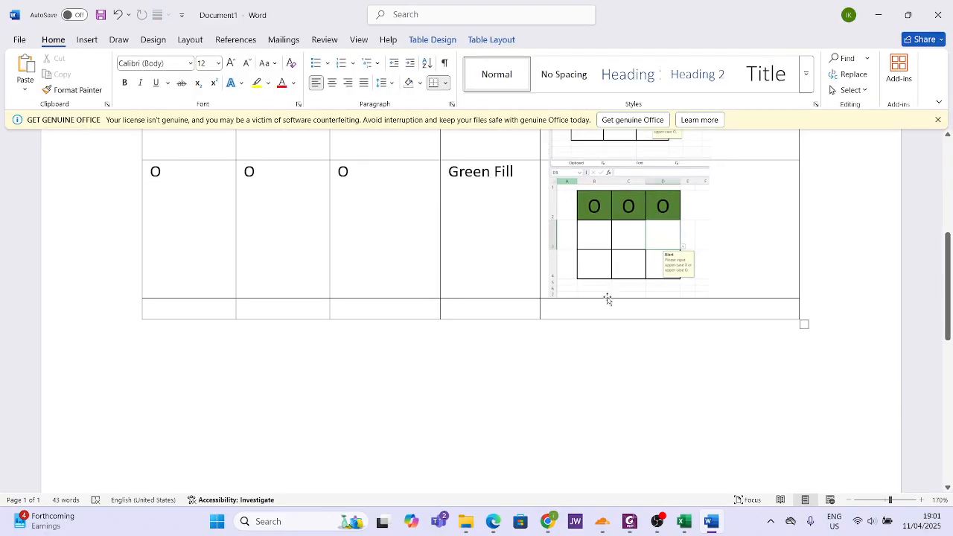
Step: Enter the test data X, O and X under B2, C2 and D2 in the last table row
scroll(407, 253, "up", 4)
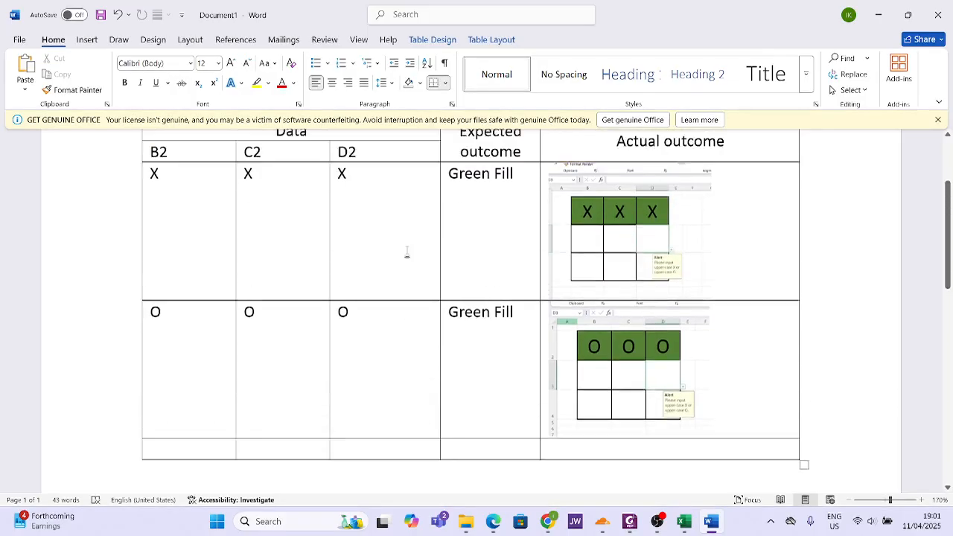
scroll(406, 253, "down", 2)
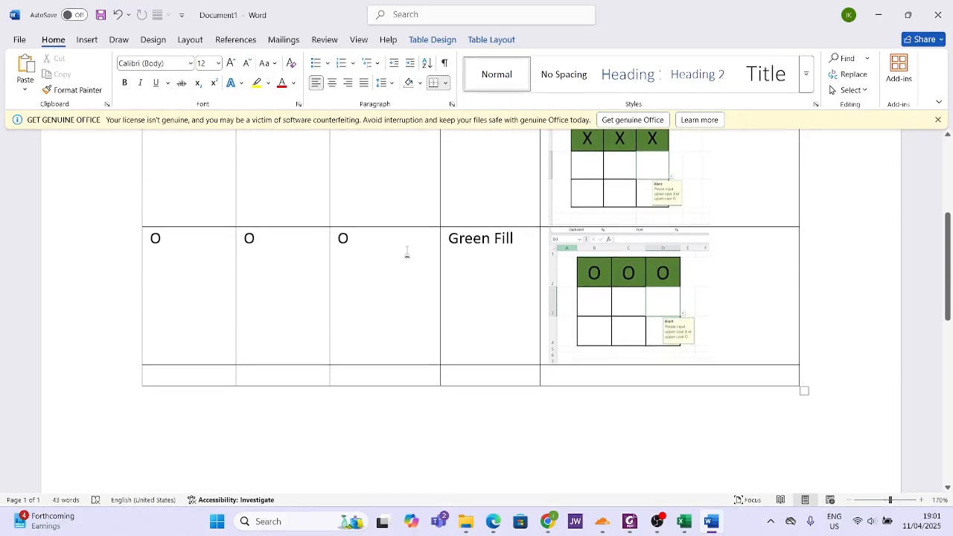
left_click(191, 379)
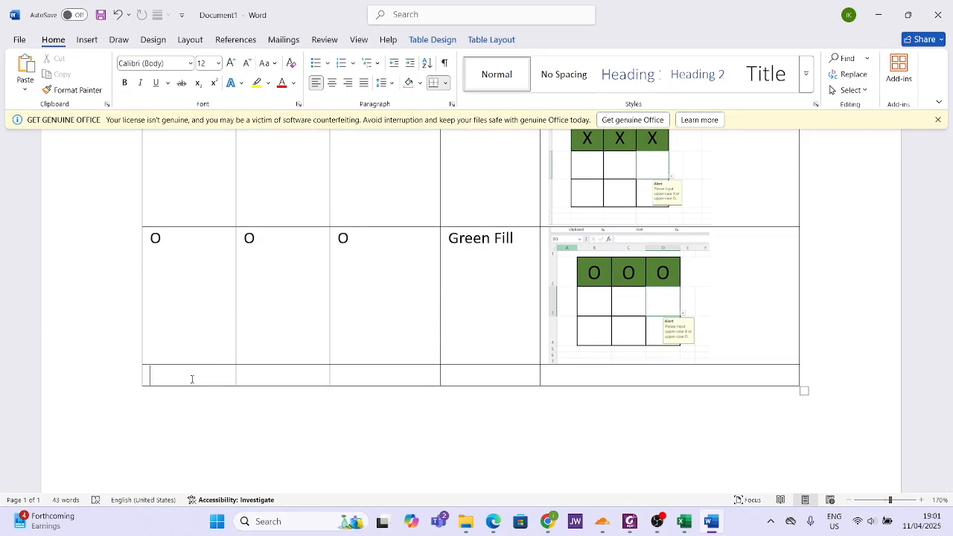
type("X")
key("Tab")
type("O")
key("Tab")
type("X")
Step: Enter "No fill" as the expected outcome of the X, O, X row
key("Tab")
type("nO")
key("BackSpace")
key("BackSpace")
type("No fill")
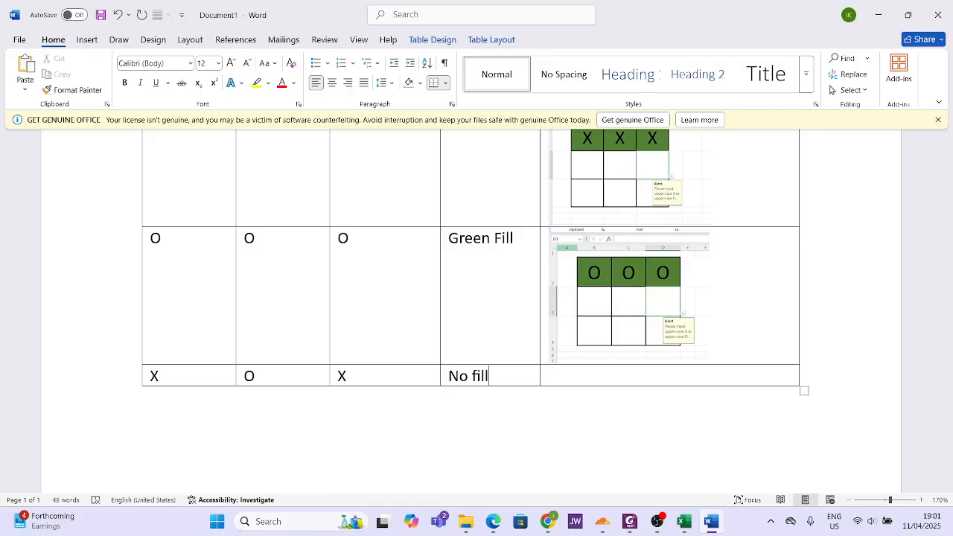
Step: Correct the expected outcomes of the O row and the X row to read "Green fill" with a lower-case f
left_click(500, 237)
key("BackSpace")
type("f")
scroll(504, 264, "up", 4)
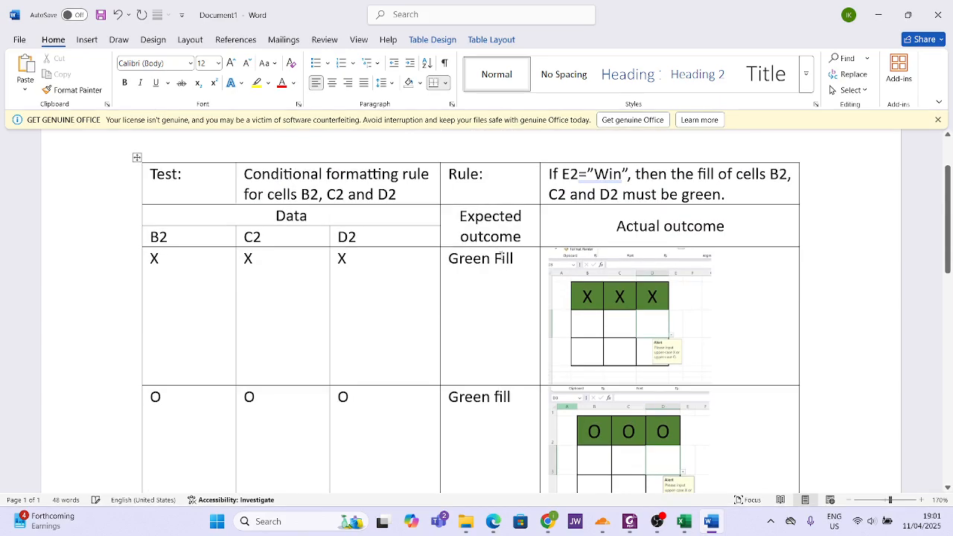
key("BackSpace")
type("f")
Step: Switch to the Excel workbook and enter an upper-case X in cells B2 and D2
scroll(582, 180, "down", 5)
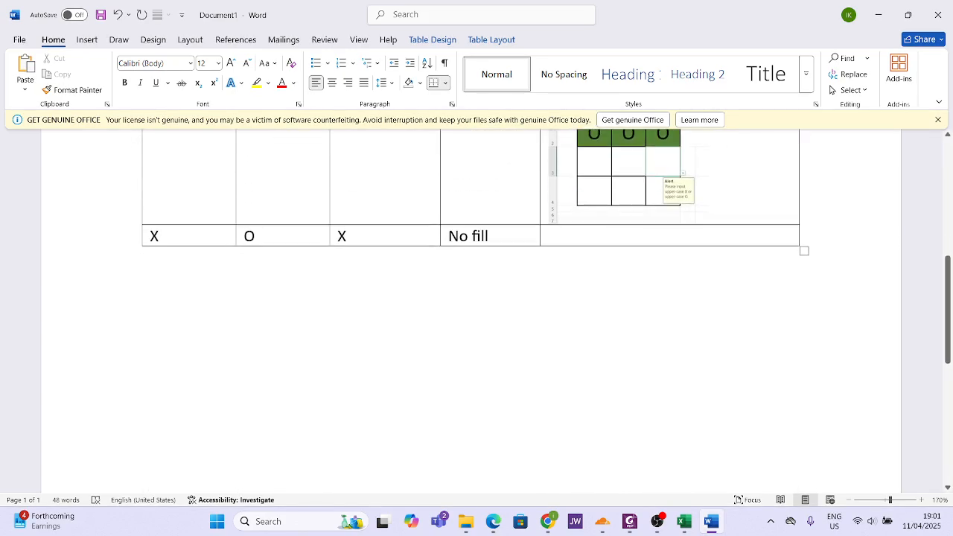
left_click(687, 532)
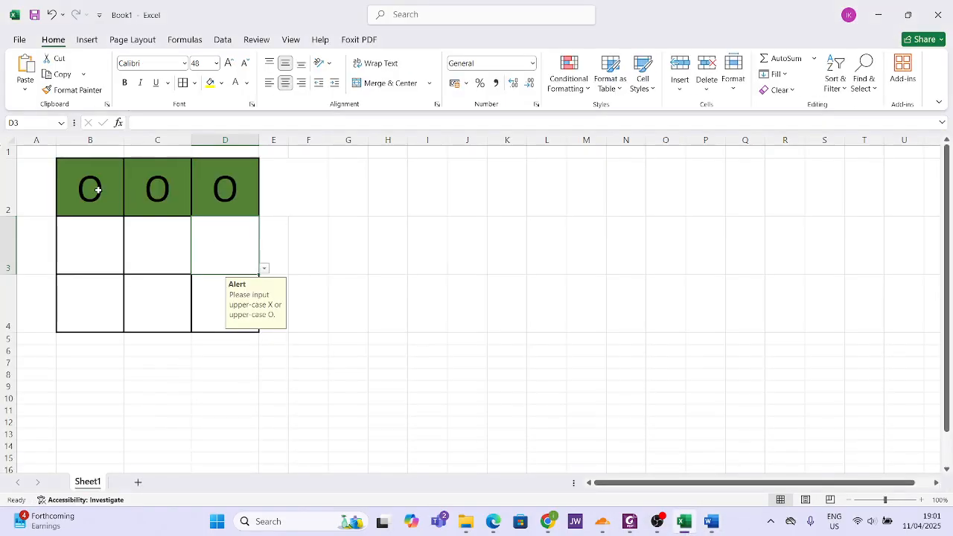
key("alt+Tab")
key("alt+Tab")
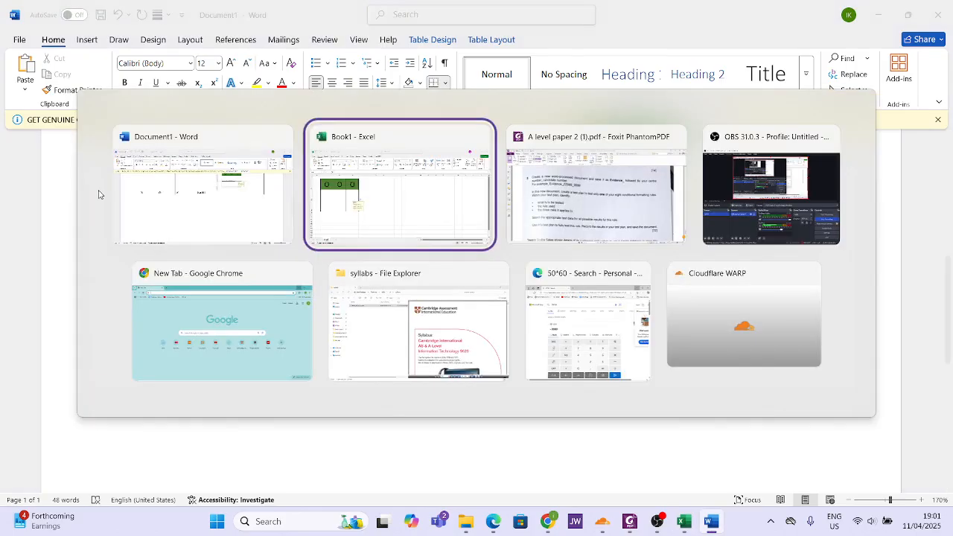
left_click(98, 196)
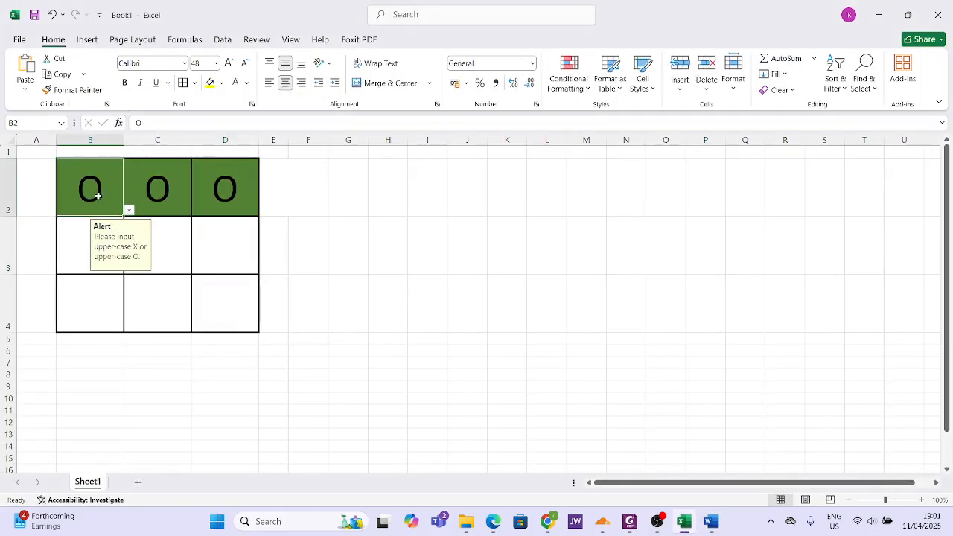
type("x")
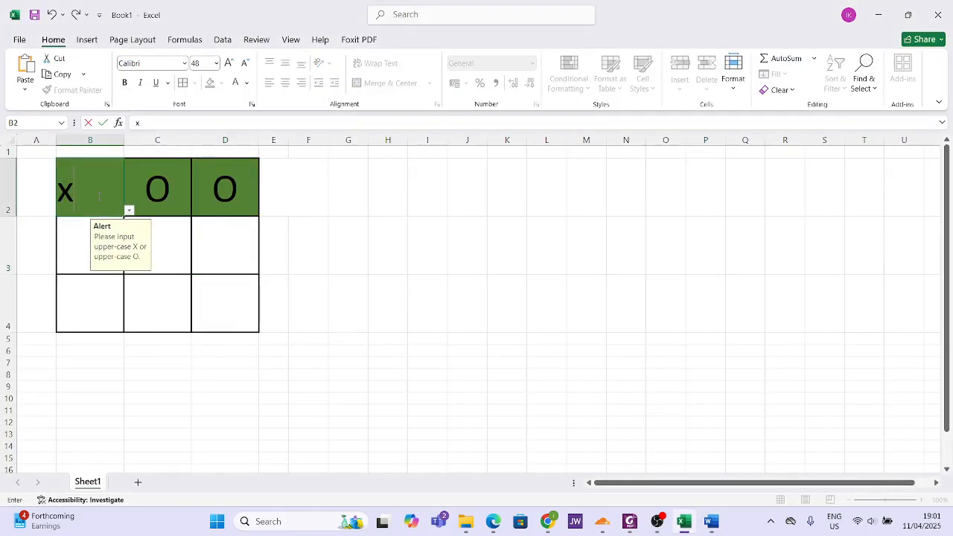
key("BackSpace")
type("X")
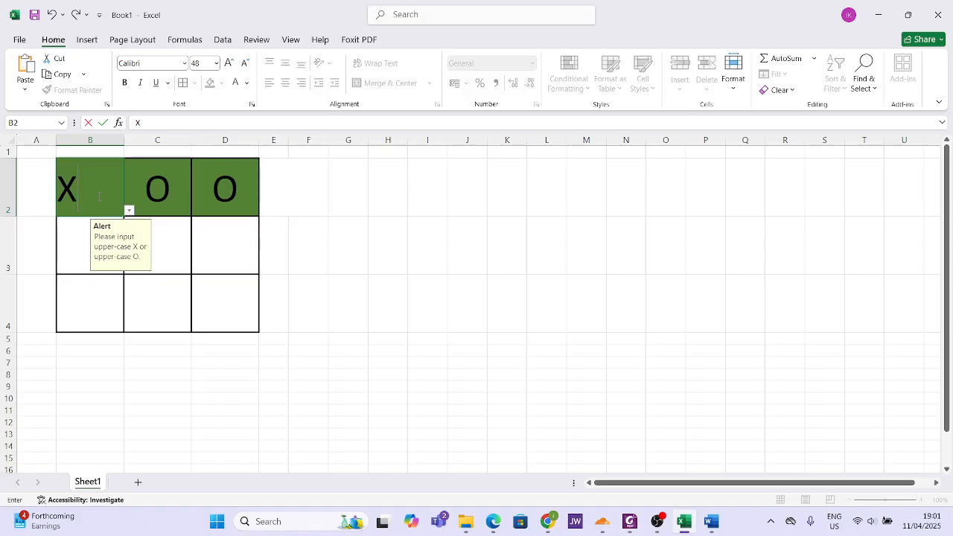
key("Tab")
key("Tab")
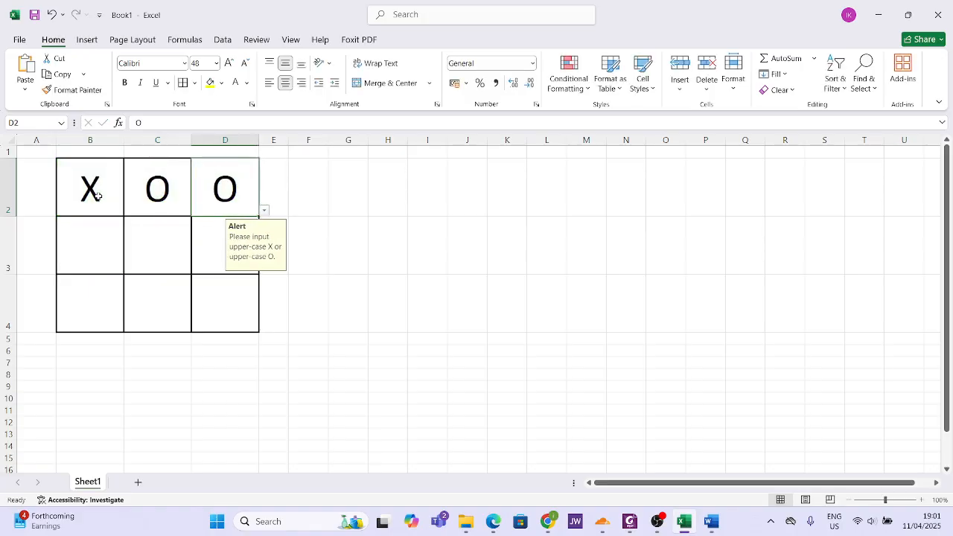
type("X")
key("Return")
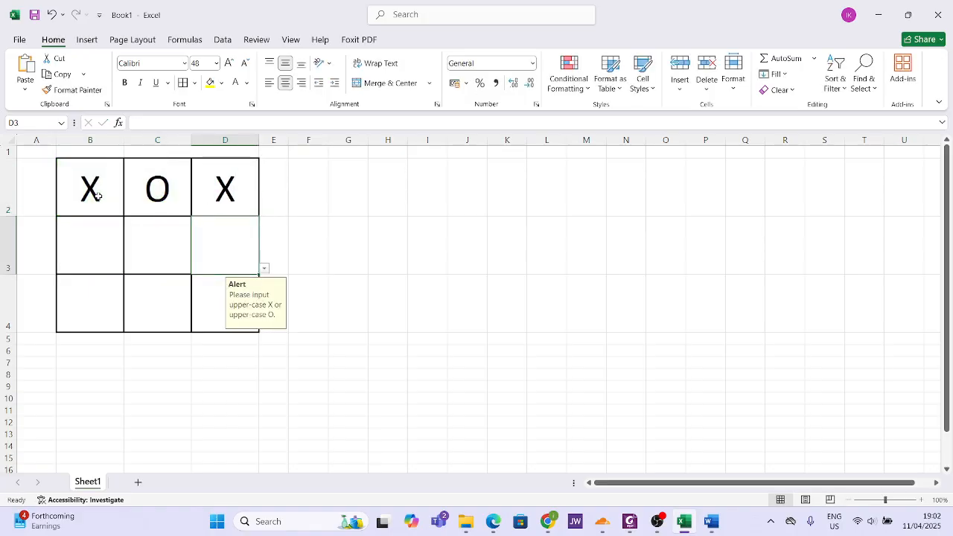
Step: Switch to the Word test plan and insert a screen clipping of the Excel grid as the actual outcome of the X, O, X row
key("alt+Tab")
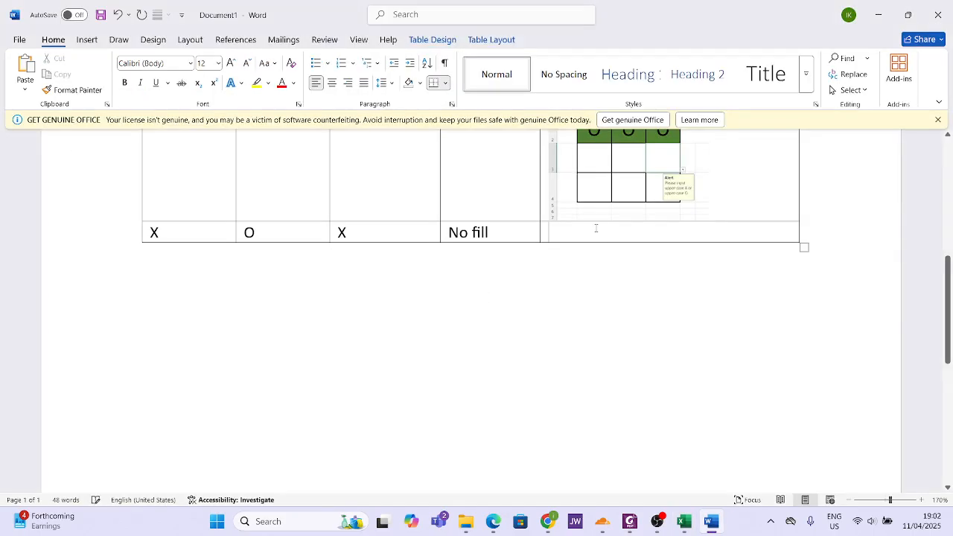
left_click(80, 45)
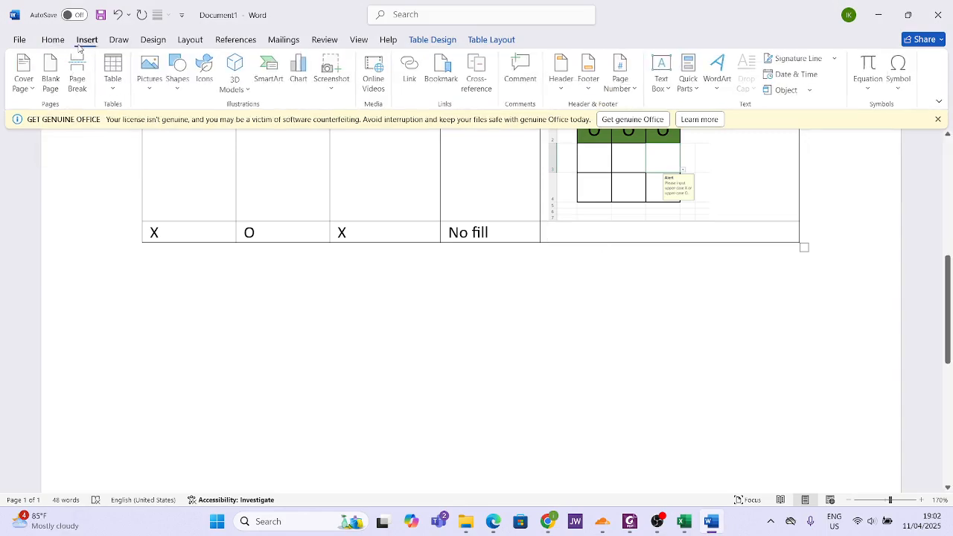
left_click(336, 88)
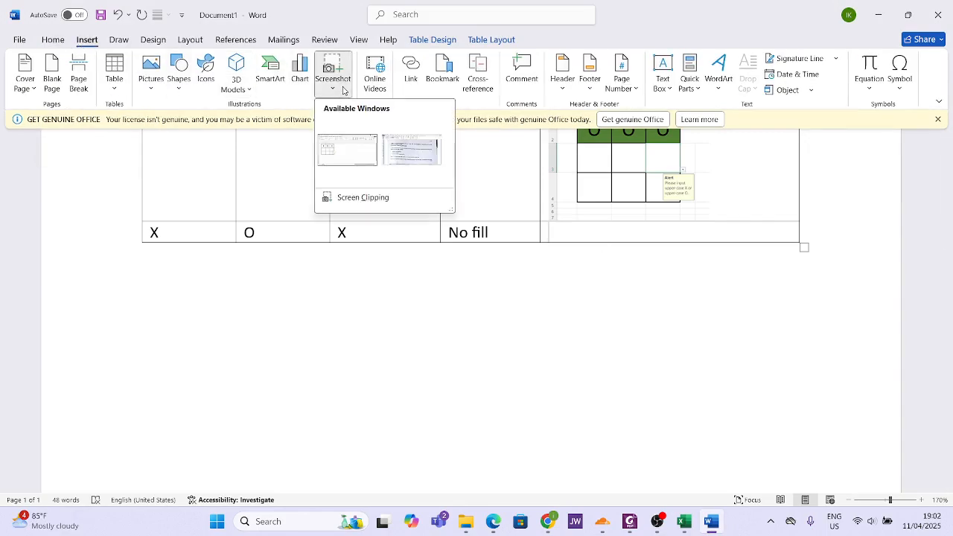
left_click(362, 199)
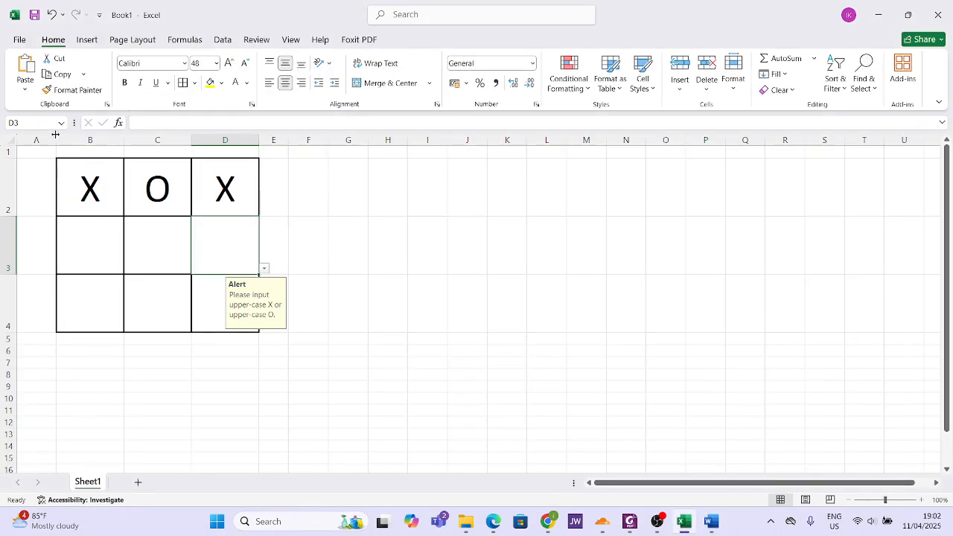
left_click_drag(2, 100, 319, 362)
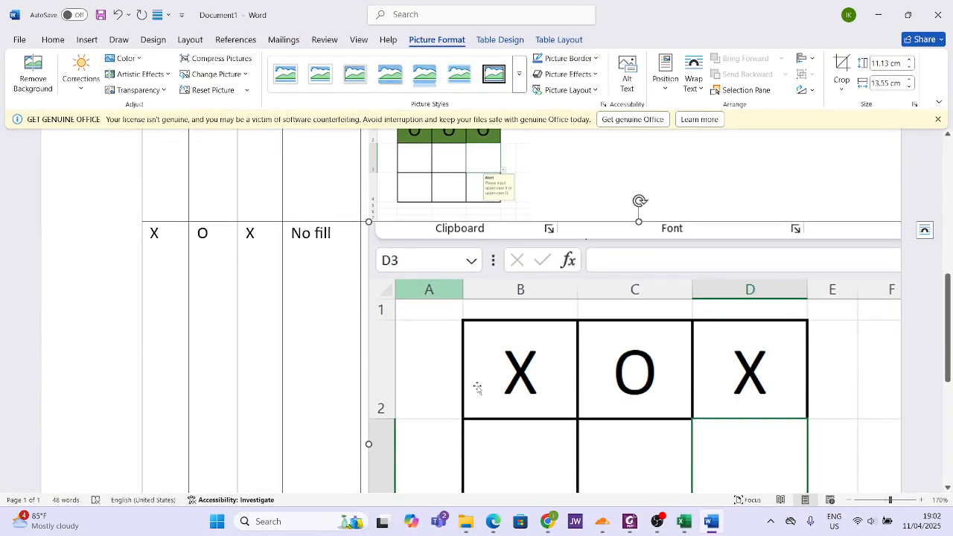
Step: Shrink the X, O, X screenshot proportionally to about 3.29 cm high and 4.01 cm wide
scroll(477, 387, "down", 5)
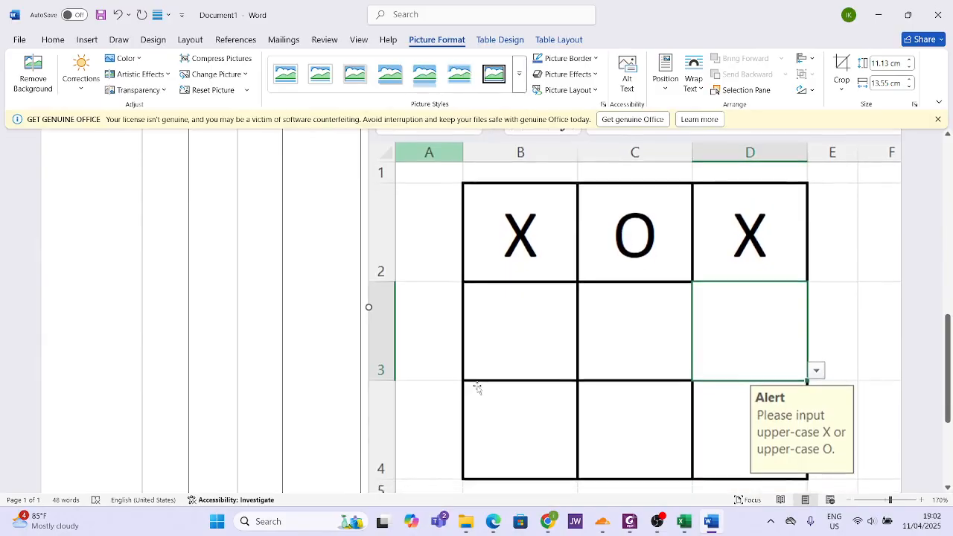
scroll(477, 387, "down", 3)
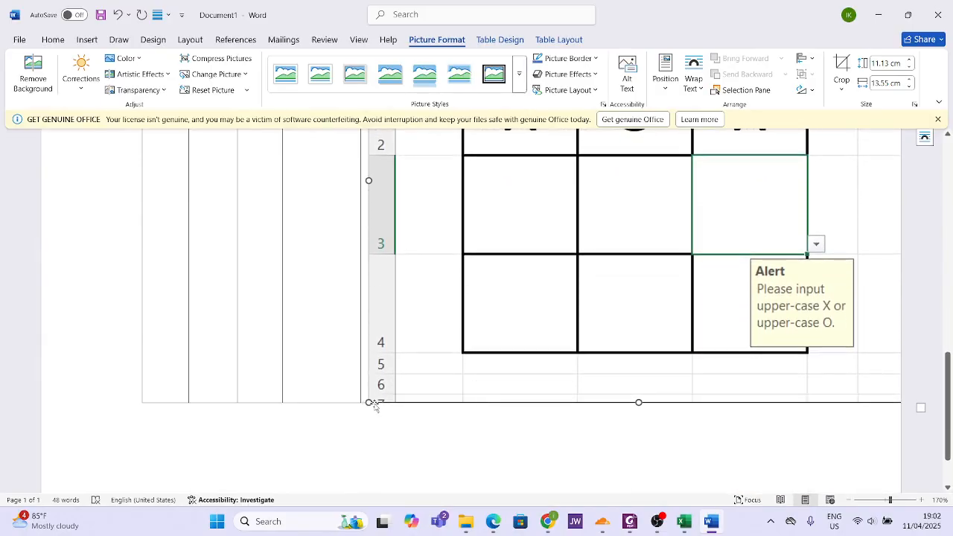
left_click_drag(370, 403, 686, 82)
scroll(660, 248, "up", 4)
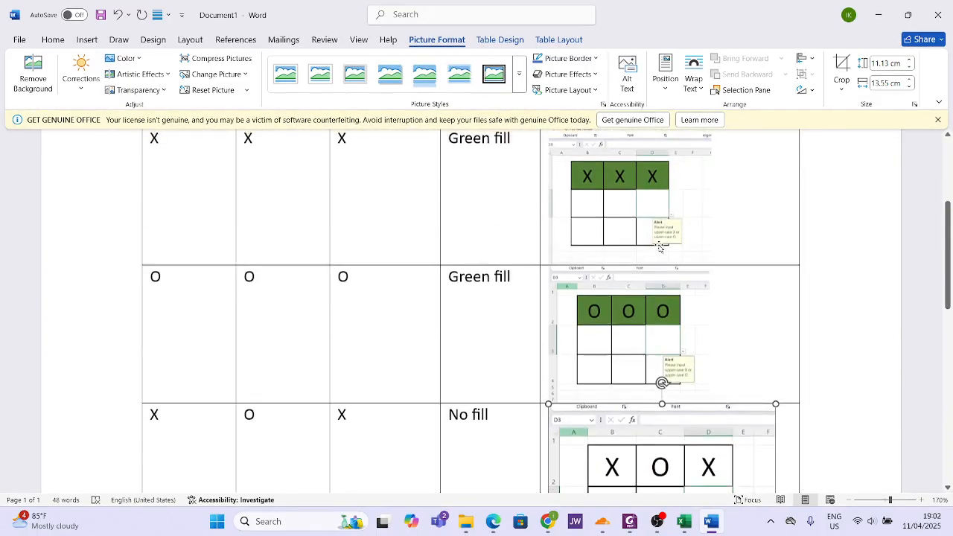
scroll(659, 248, "down", 2)
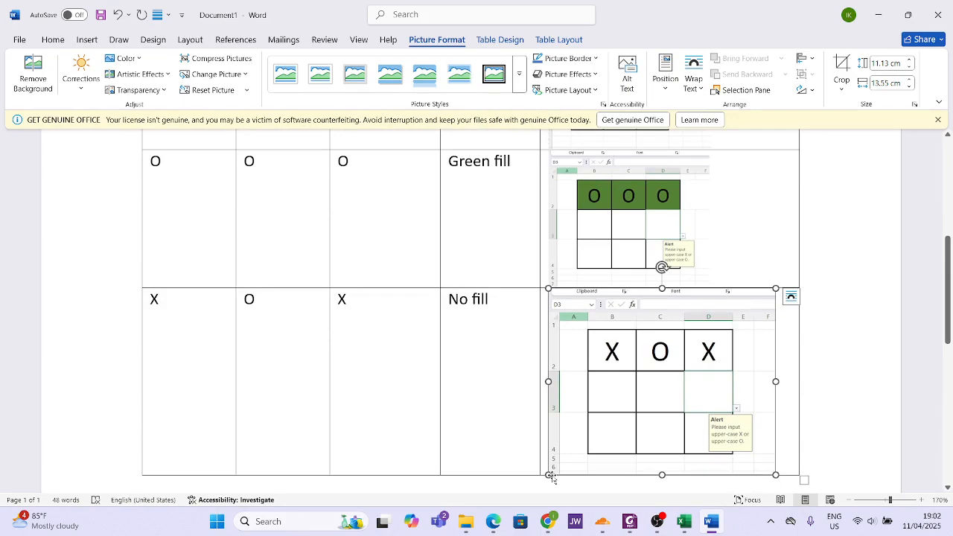
left_click_drag(548, 474, 614, 393)
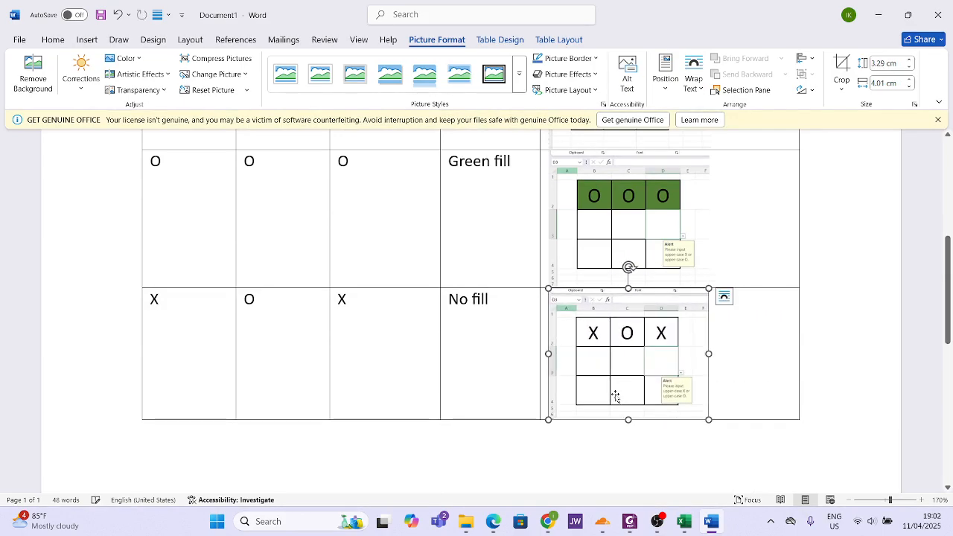
left_click(855, 344)
Step: Add a new row at the bottom of the test table, below the X, O, X row
scroll(855, 344, "up", 3)
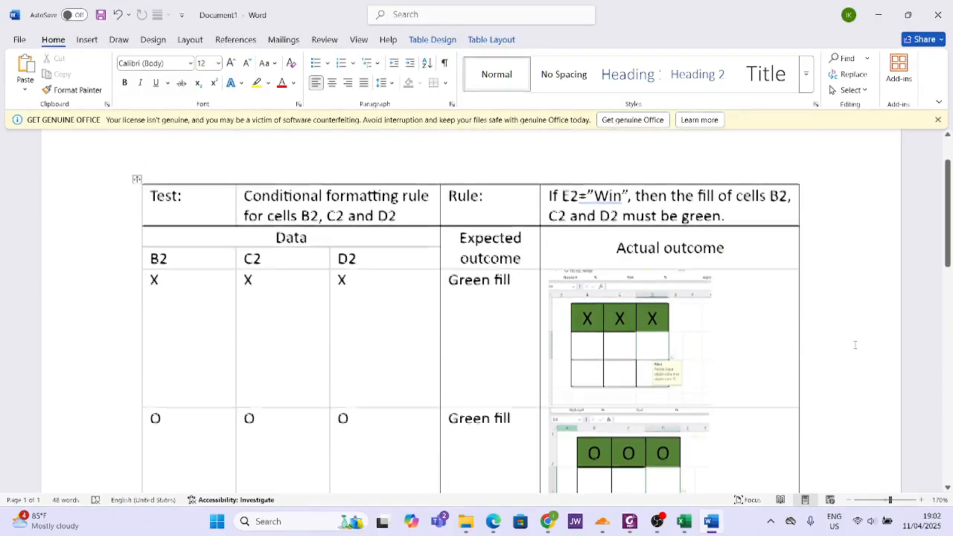
scroll(855, 344, "down", 4)
scroll(856, 345, "down", 3)
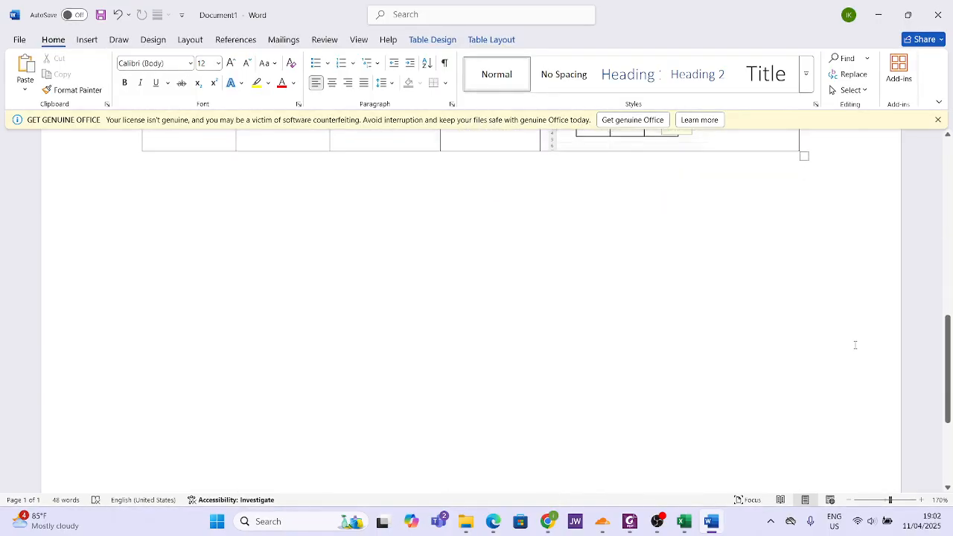
scroll(856, 344, "up", 2)
scroll(855, 345, "up", 2)
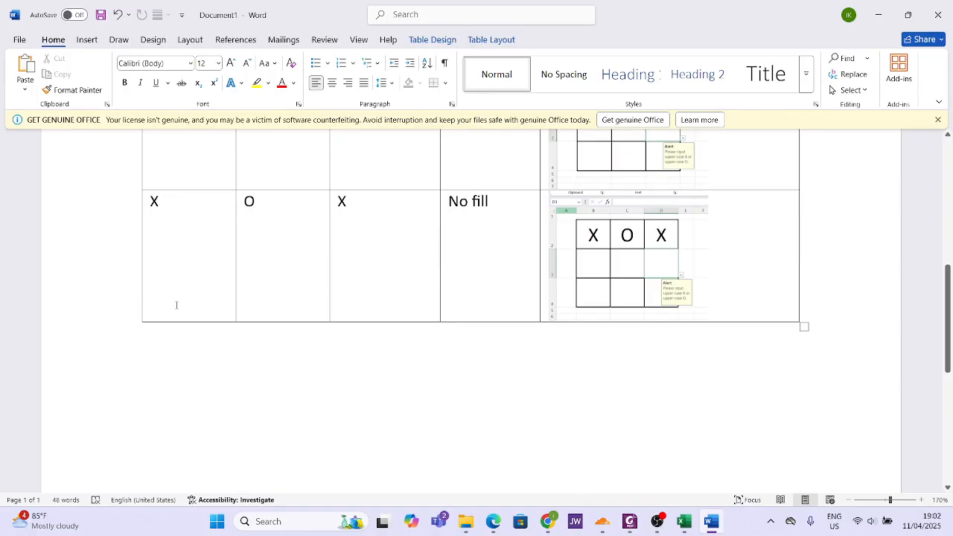
left_click(137, 325)
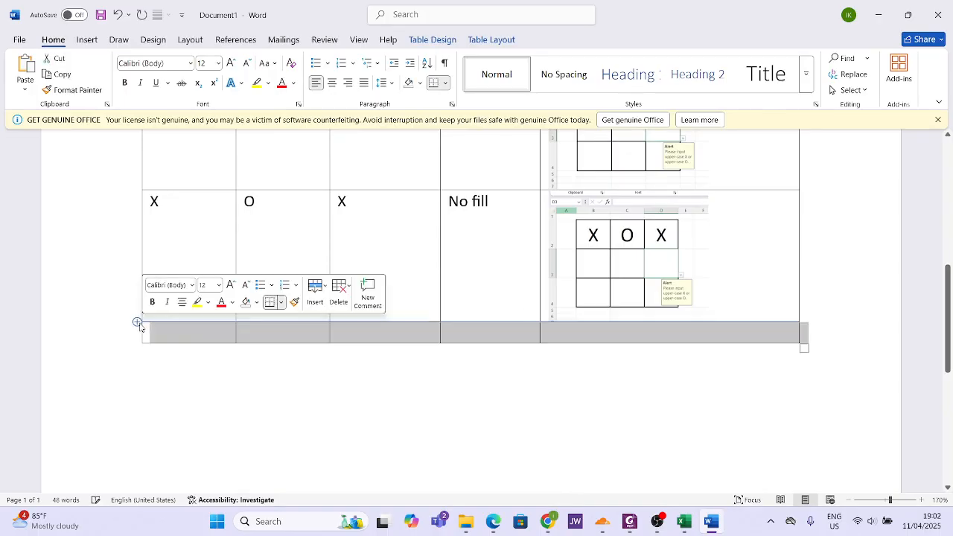
left_click(177, 337)
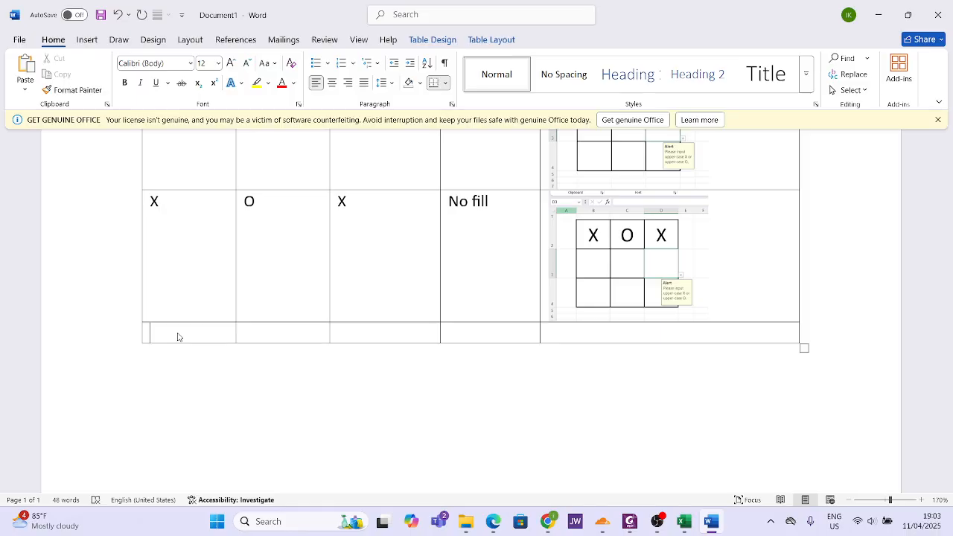
Step: Fill the new row with O under B2, nothing under C2, X under D2, and "No fill" as the expected outcome
type("O")
key("Tab")
type("n")
key("BackSpace")
type("No fill")
Step: Switch to the Excel workbook, enter an upper-case O in cell B2 and clear cell C2
left_click(683, 521)
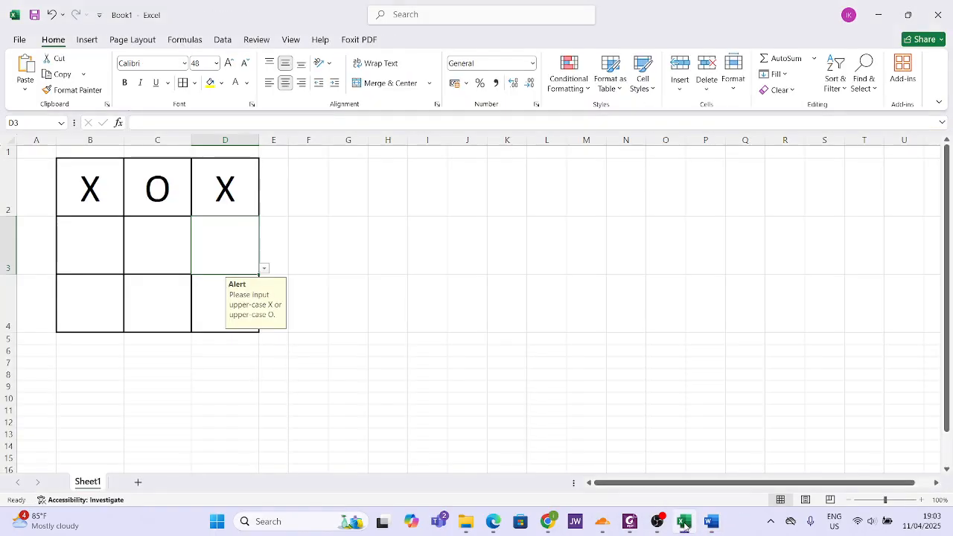
left_click(90, 193)
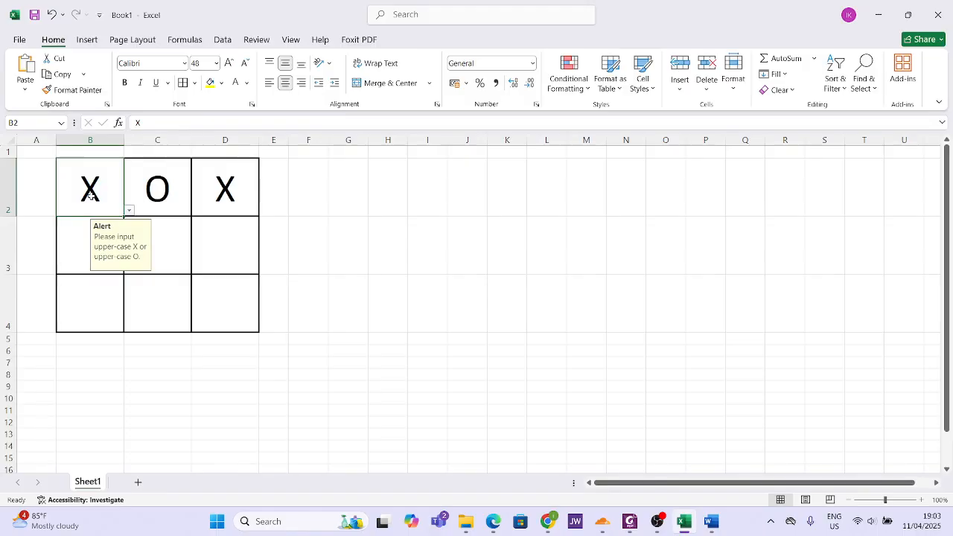
type("O")
left_click(176, 204)
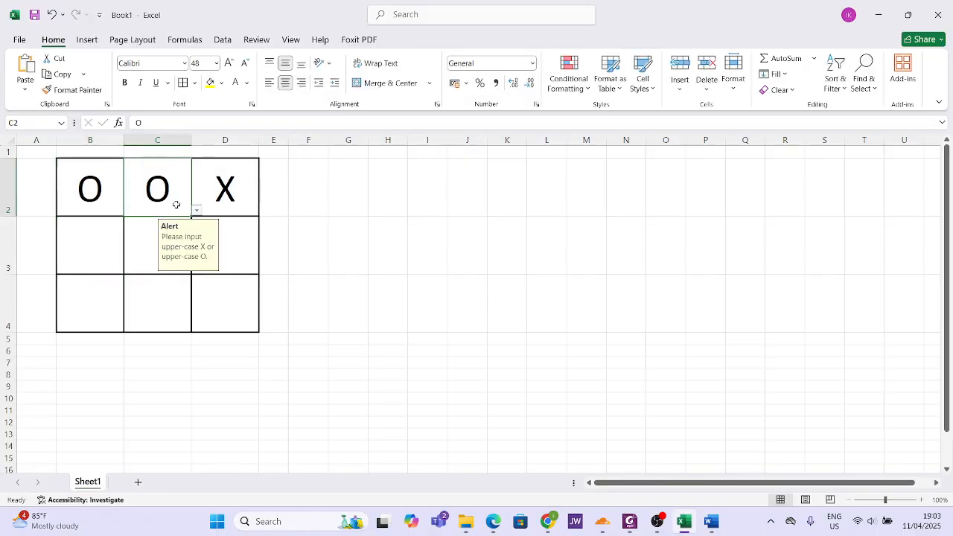
key("Delete")
left_click(244, 265)
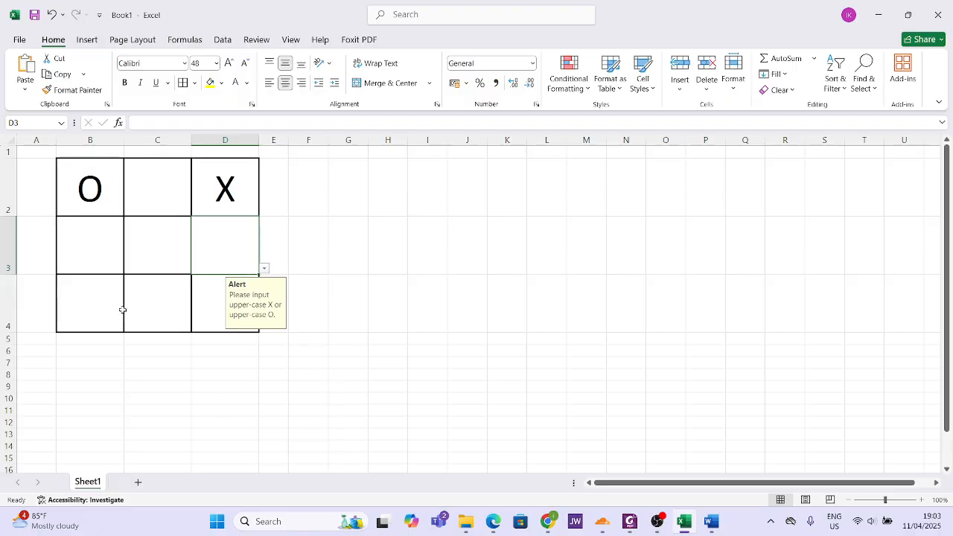
Step: Switch to the Word test plan and insert a screen clipping of the Excel grid as the actual outcome of the O, blank, X row
key("alt+Tab")
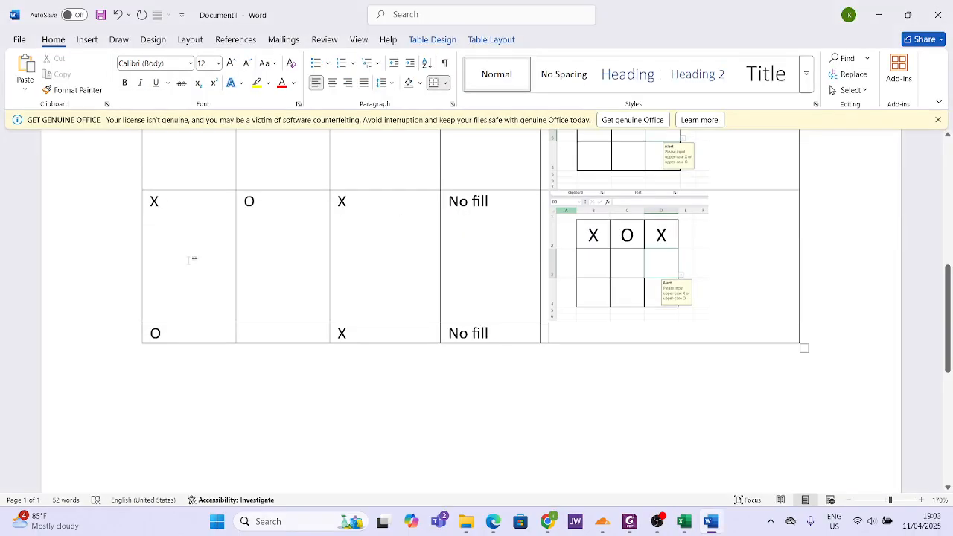
left_click(87, 39)
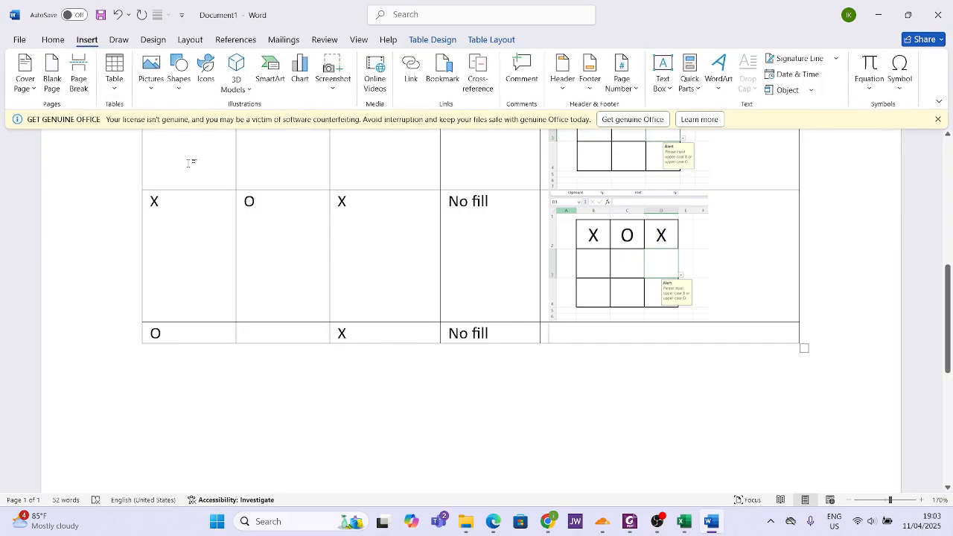
left_click(347, 85)
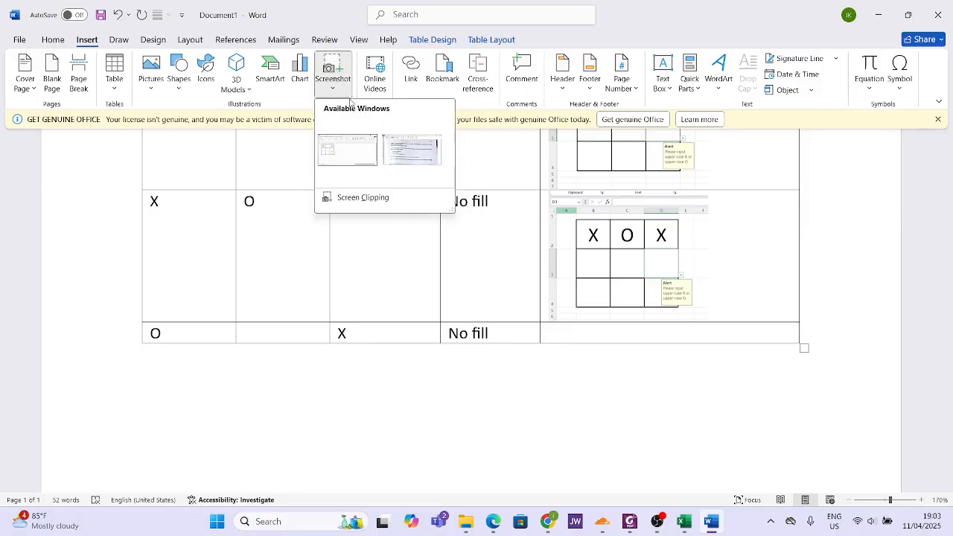
left_click(362, 203)
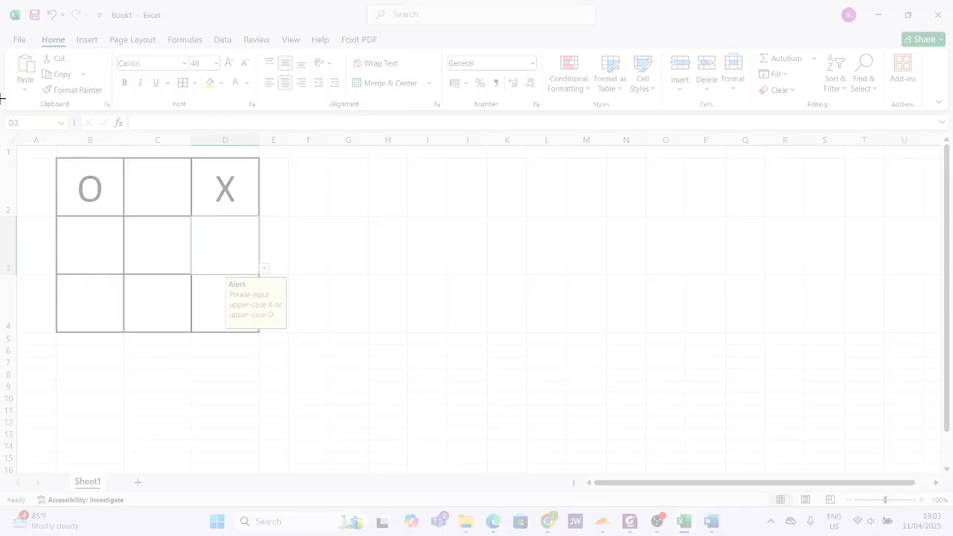
mouse_move(2, 98)
left_mouse_down()
mouse_move(199, 309)
mouse_move(283, 363)
mouse_move(314, 369)
mouse_move(308, 353)
left_mouse_up()
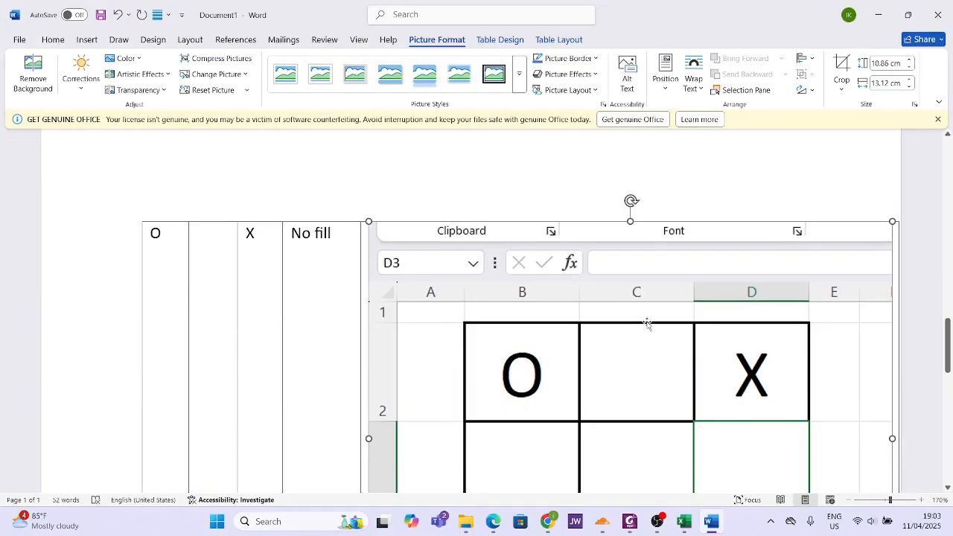
Step: Shrink the O, blank, X screenshot proportionally to about 3.31 cm high and 3.99 cm wide
scroll(647, 325, "down", 2)
scroll(647, 325, "up", 2)
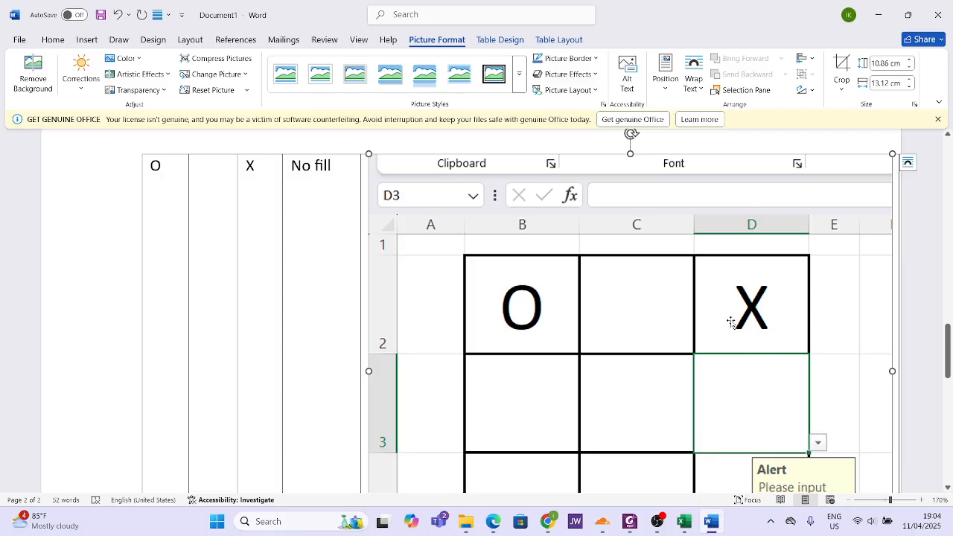
scroll(547, 332, "down", 3)
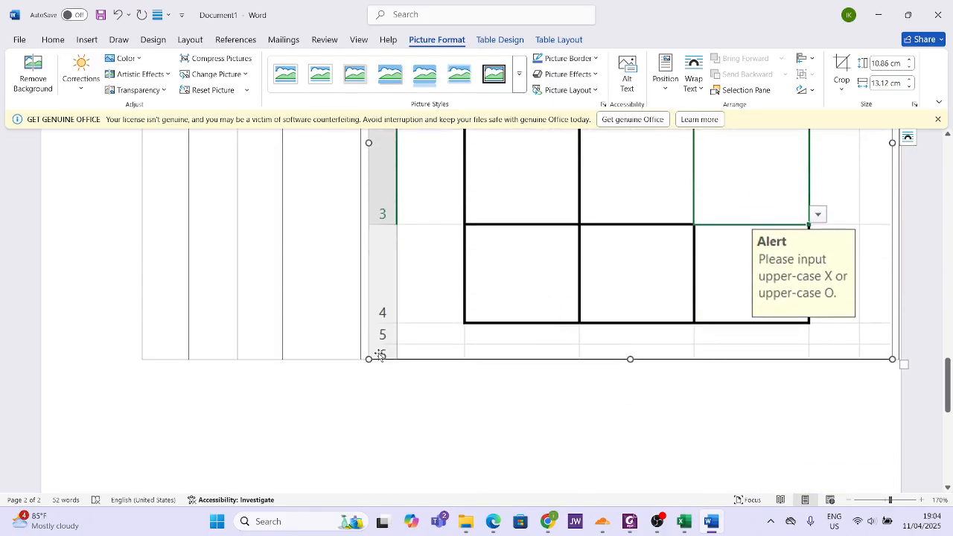
left_click_drag(364, 360, 685, 4)
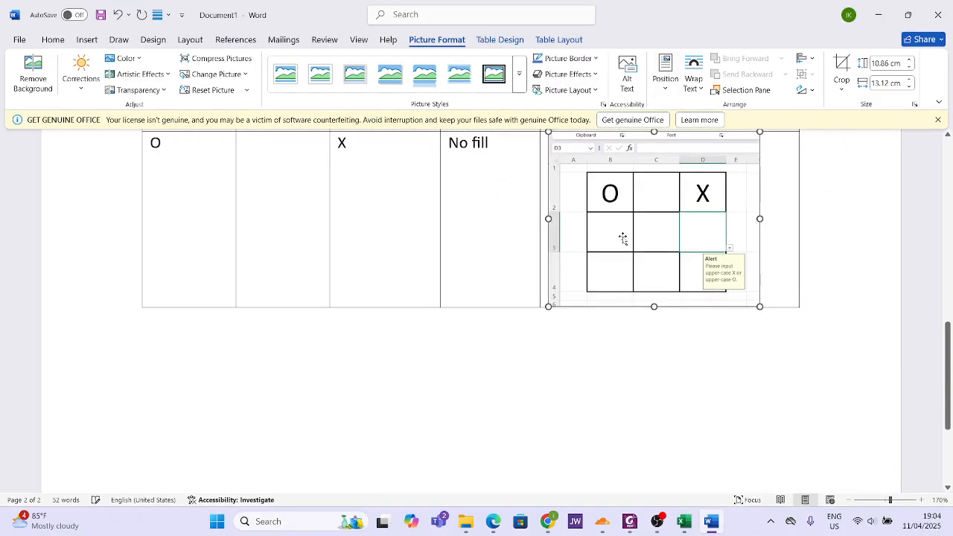
scroll(624, 240, "up", 3)
scroll(624, 246, "down", 3)
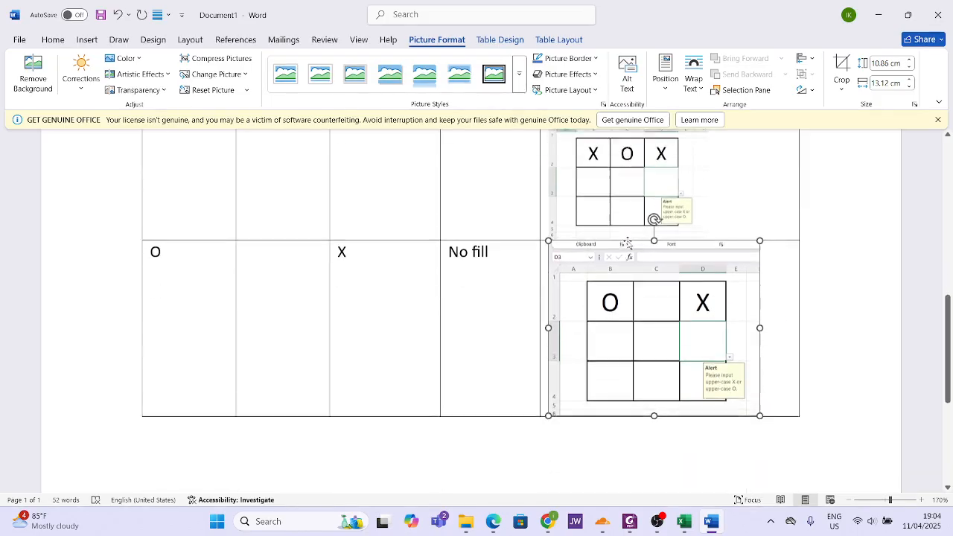
left_click_drag(549, 390, 601, 285)
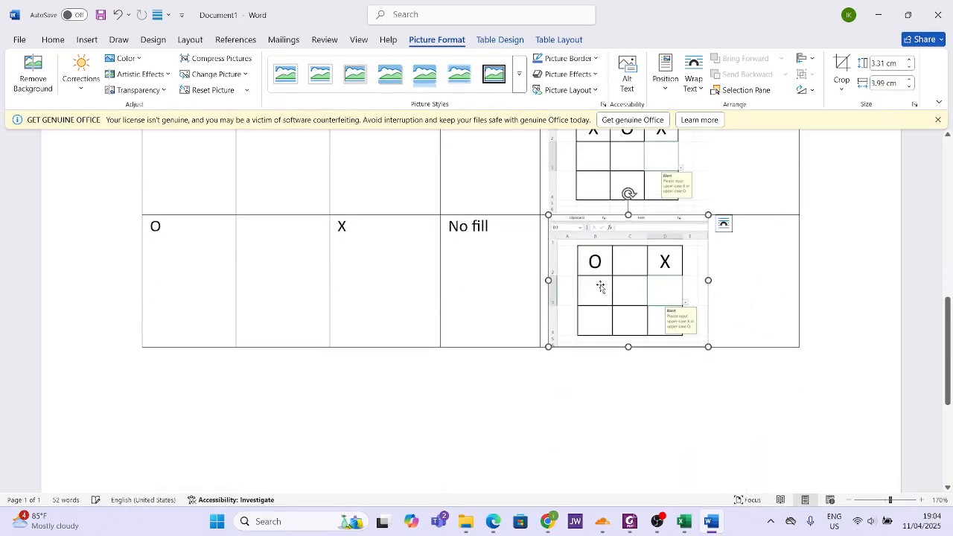
Step: Make the "Test:" label in the table's first row bold
scroll(668, 264, "up", 7)
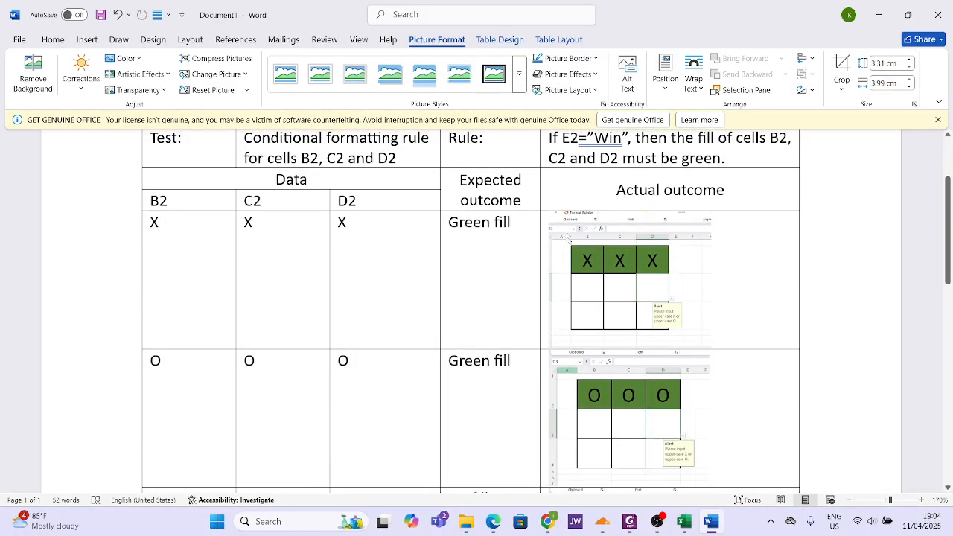
scroll(663, 291, "down", 3)
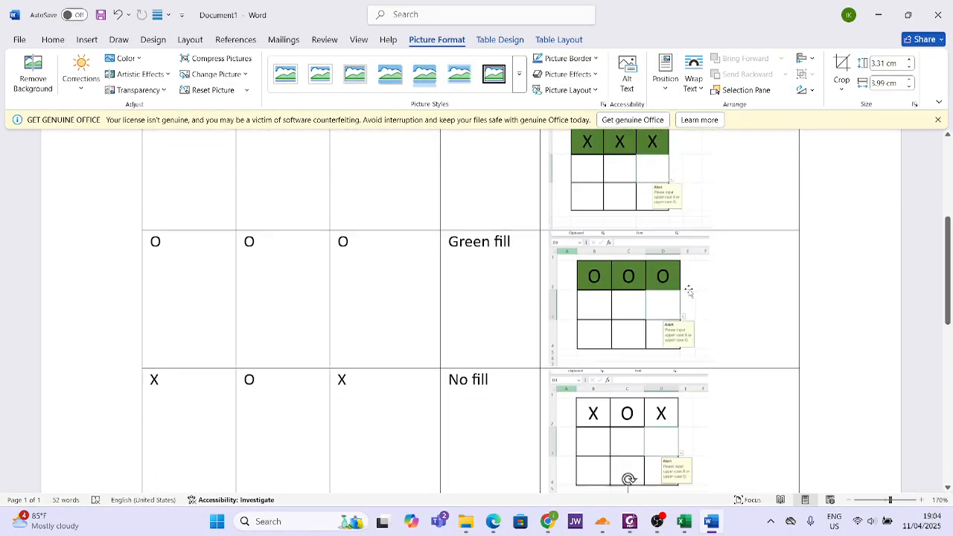
scroll(678, 320, "down", 5)
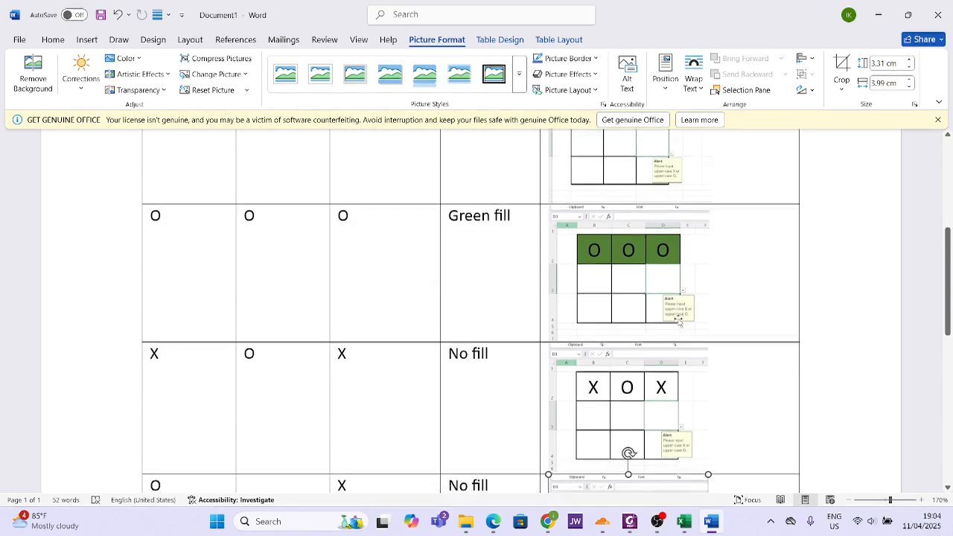
scroll(458, 325, "up", 10)
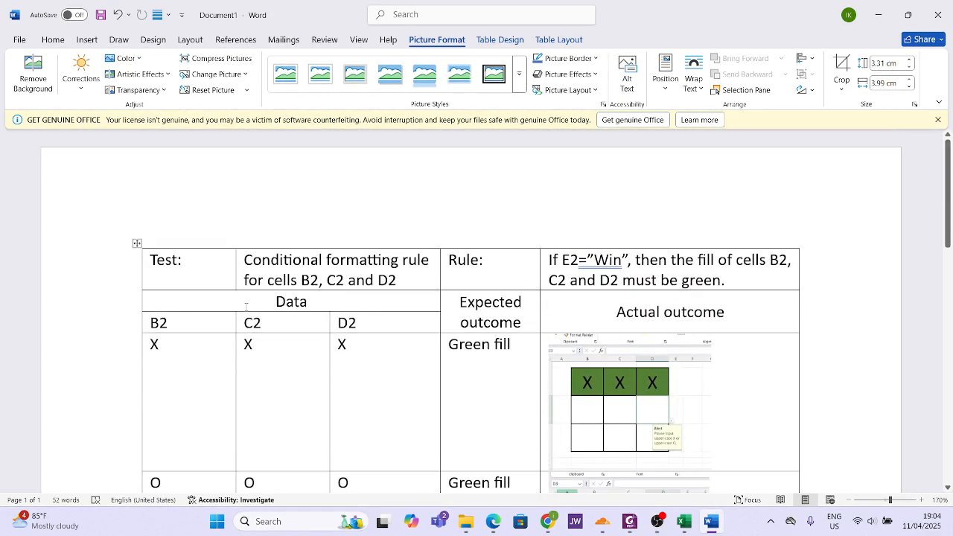
left_click(141, 264)
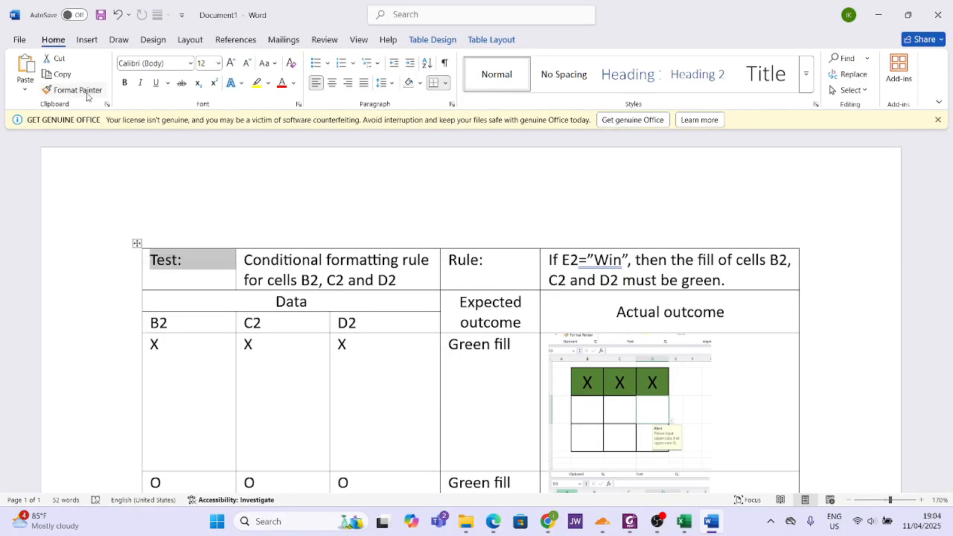
left_click(124, 83)
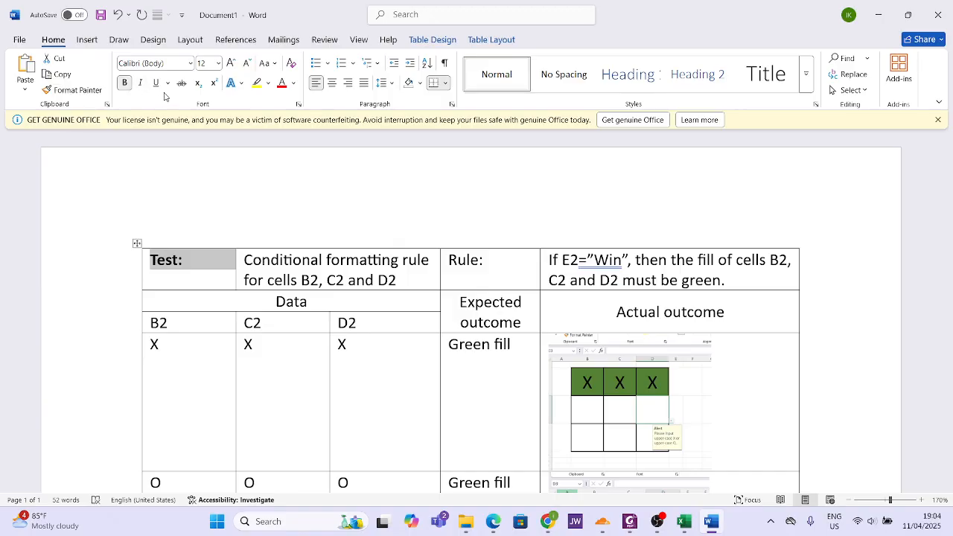
Step: Set the "Test:" label to 14 pt, and make the "Data", "B2", "C2" and "D2" headings bold at 14 pt
left_click(230, 64)
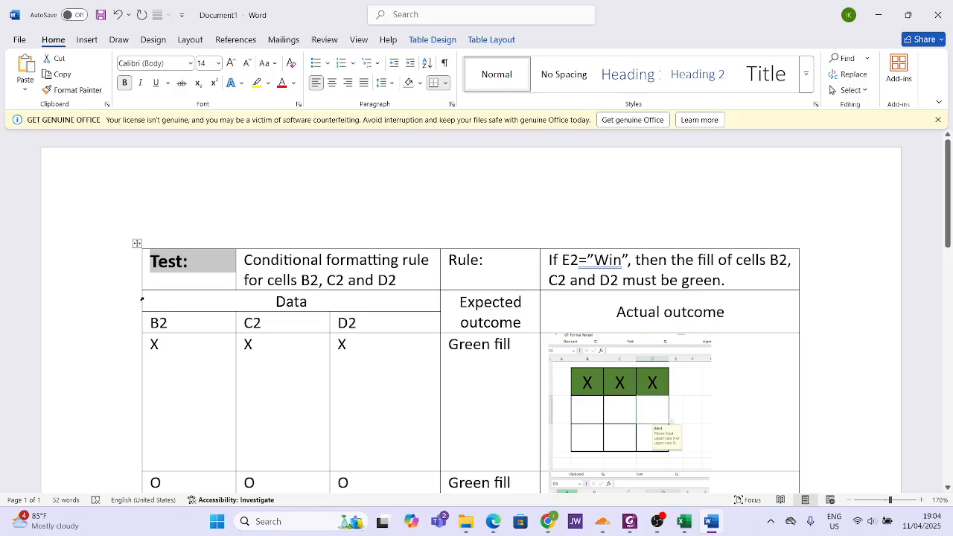
left_click_drag(142, 298, 364, 321)
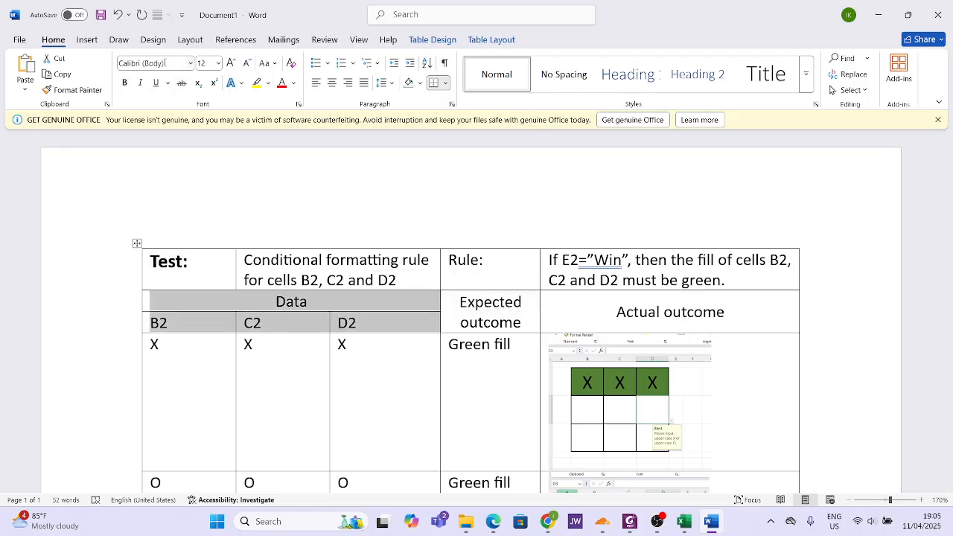
left_click(124, 84)
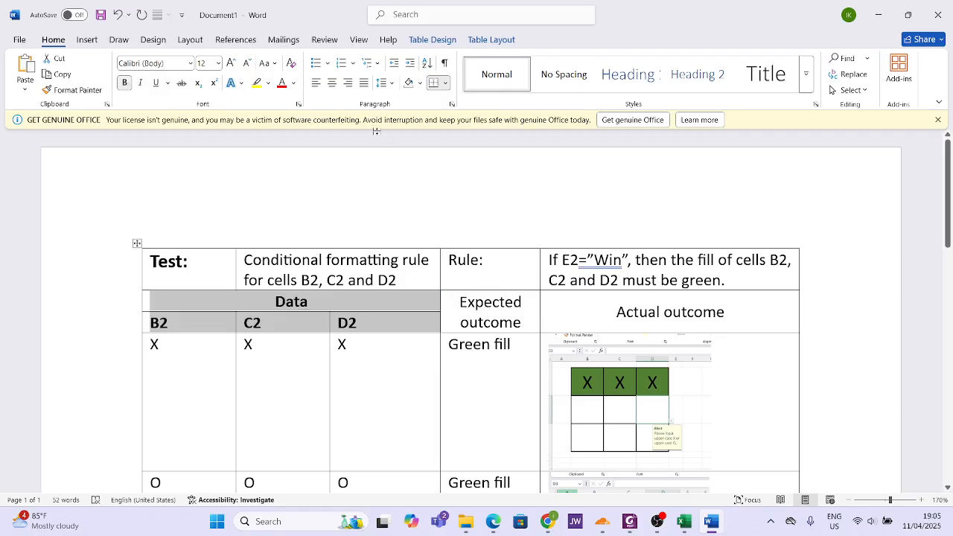
left_click(231, 62)
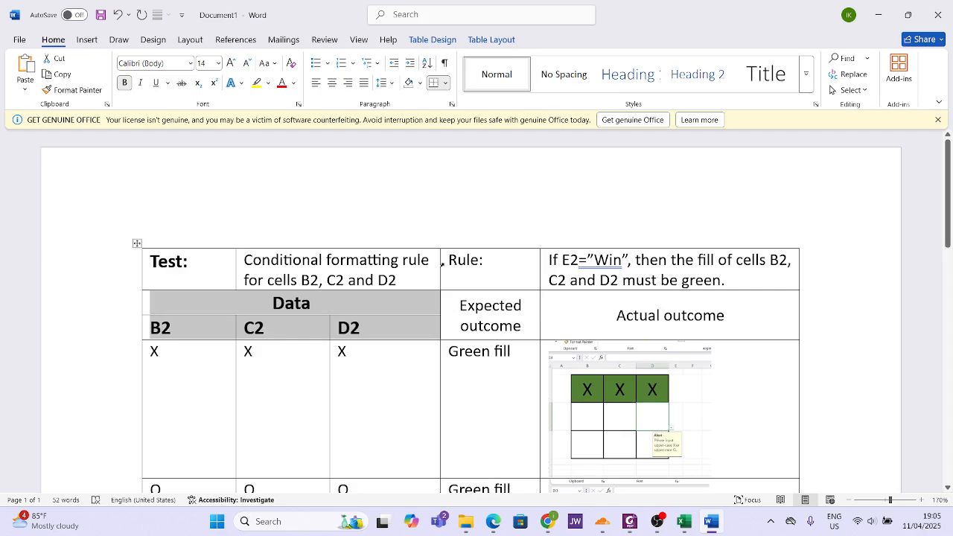
Step: Copy the "Test:" label's formatting to the "Rule:", "Expected outcome" and "Actual outcome" headings with Format Painter
left_click(443, 262)
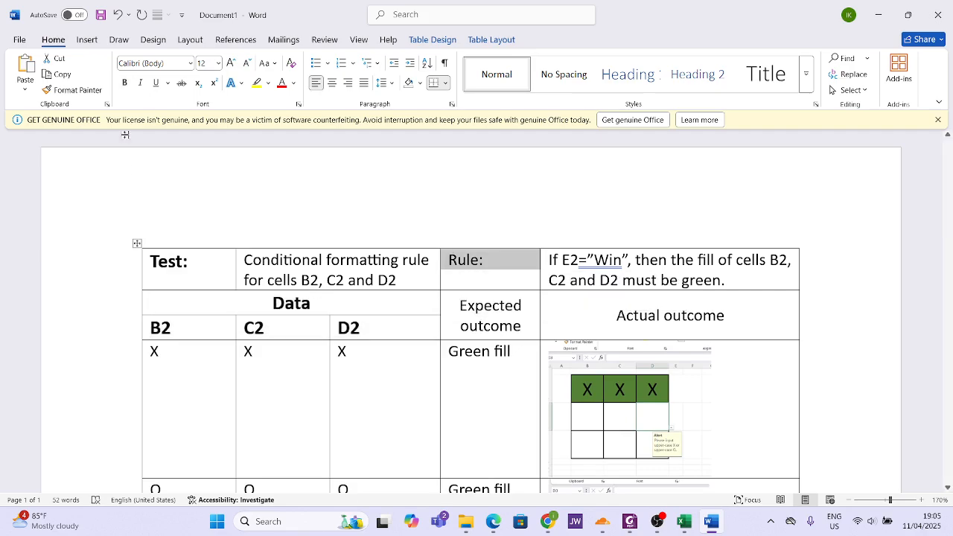
left_click(144, 281)
left_click(72, 90)
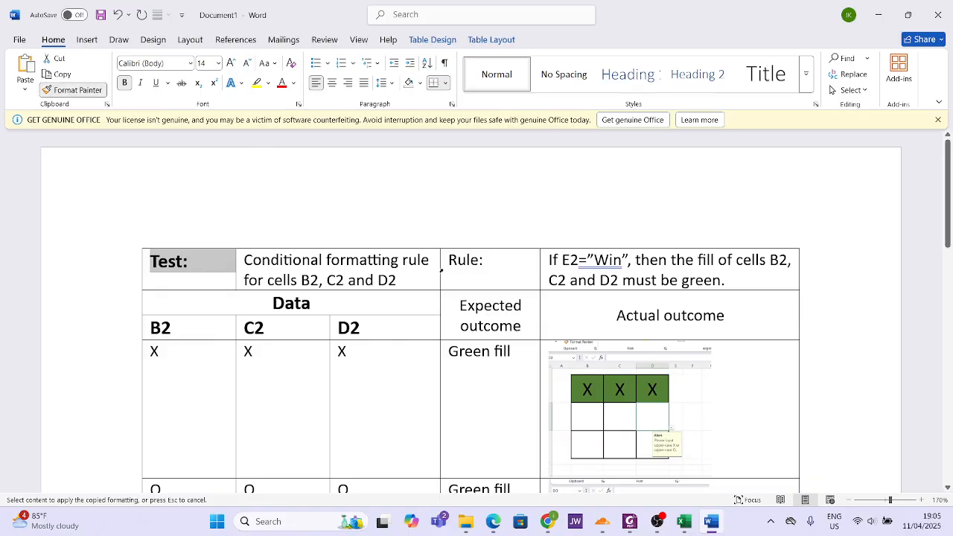
left_click(441, 271)
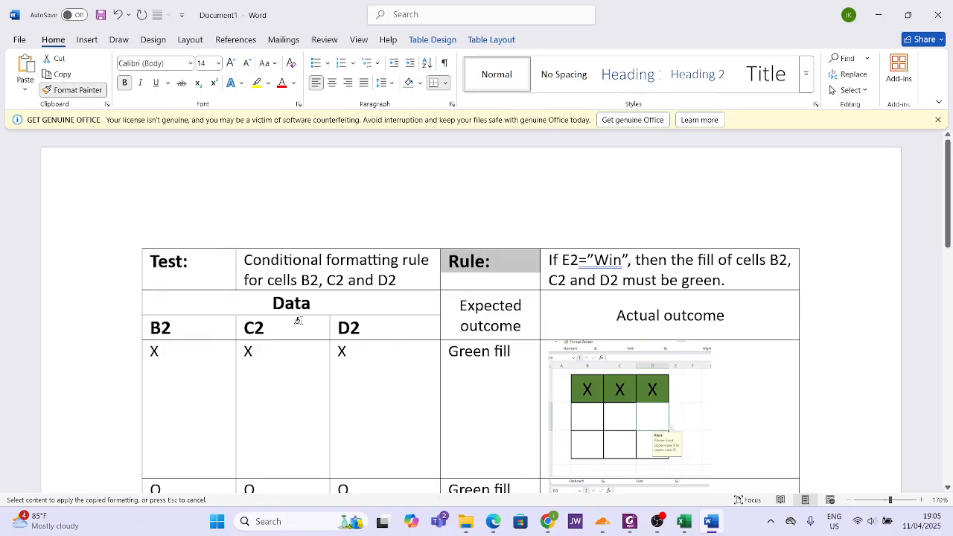
scroll(389, 383, "down", 3)
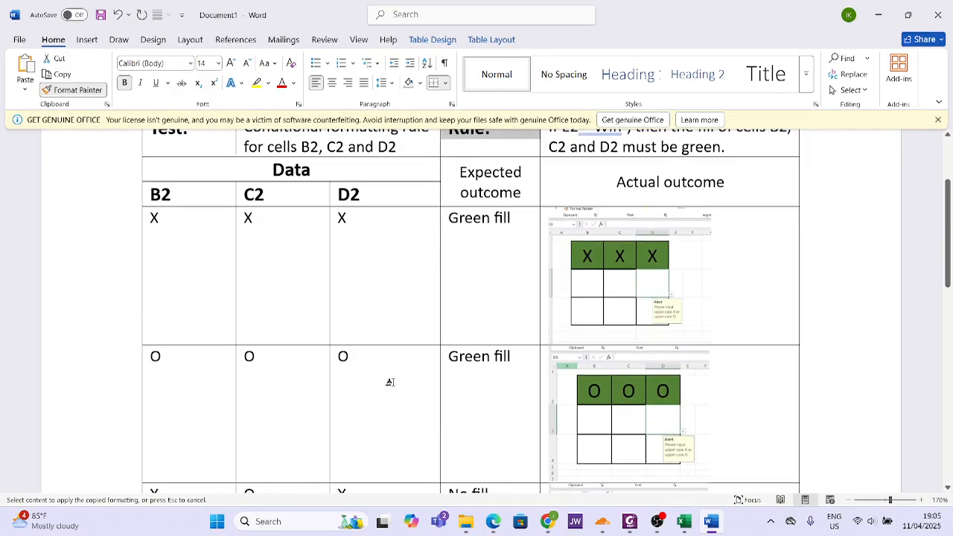
left_click(444, 196)
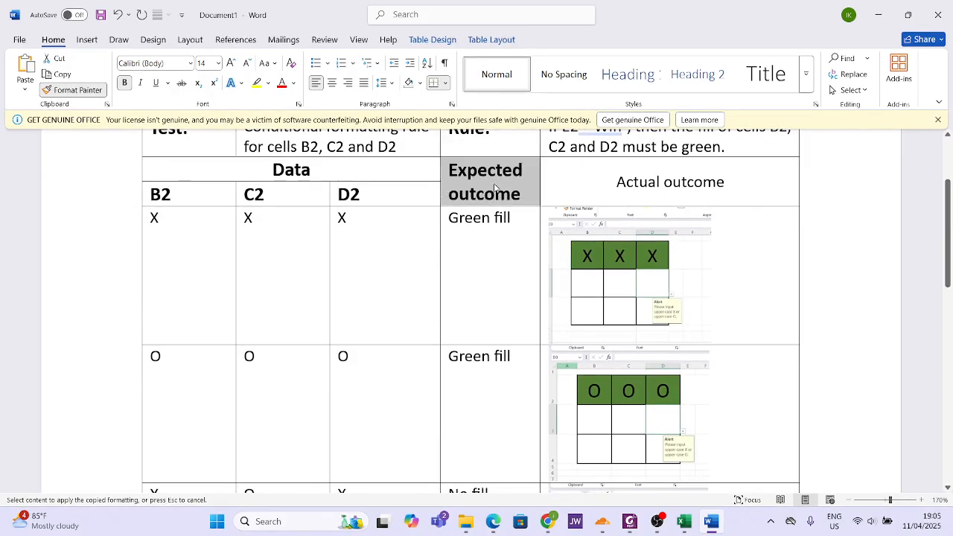
left_click(547, 180)
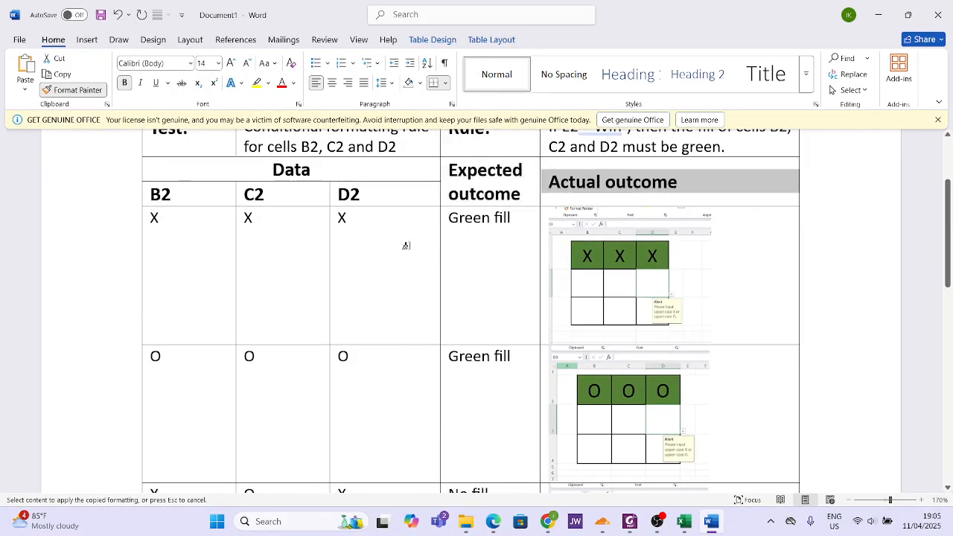
scroll(347, 261, "up", 3)
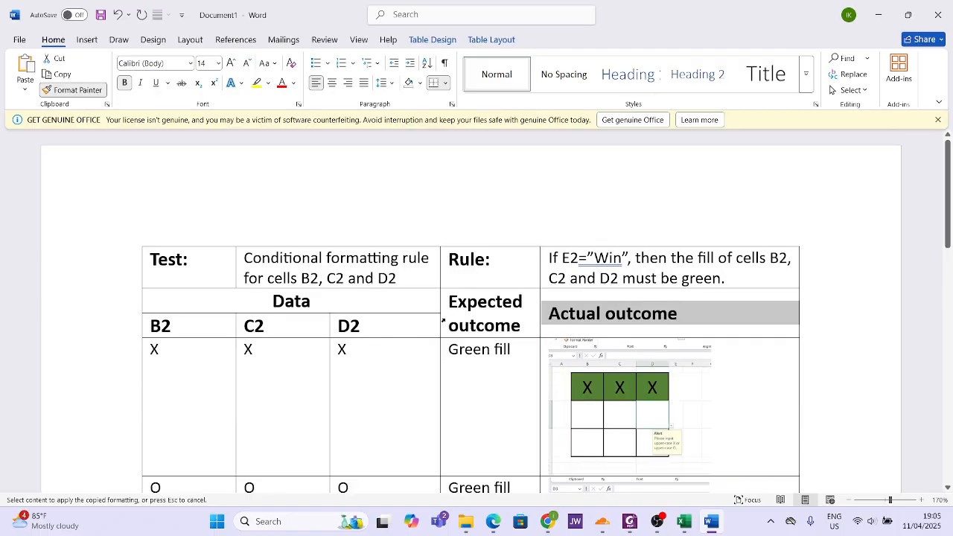
left_click(59, 91)
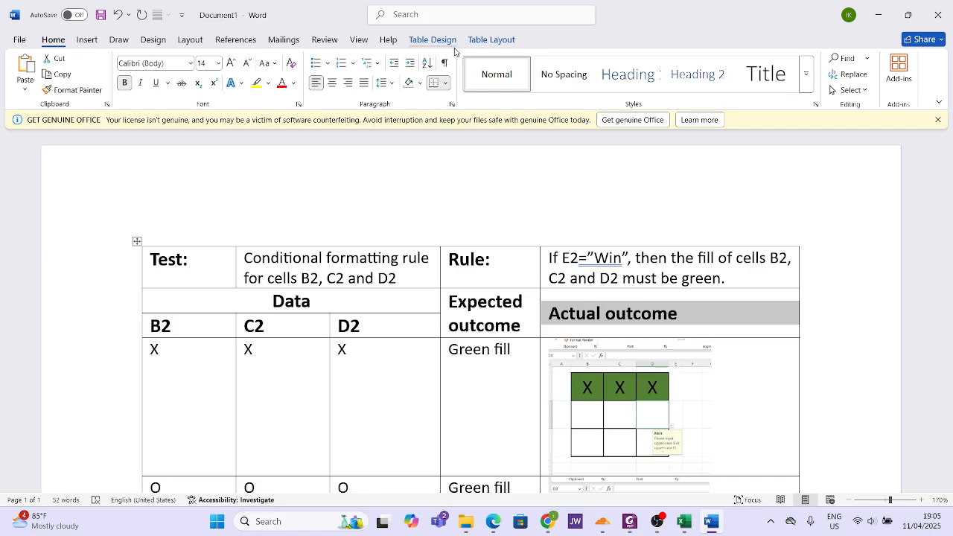
Step: Centre the "Actual outcome" and "Expected outcome" headings horizontally and vertically within their table cells
left_click(480, 43)
left_click(435, 43)
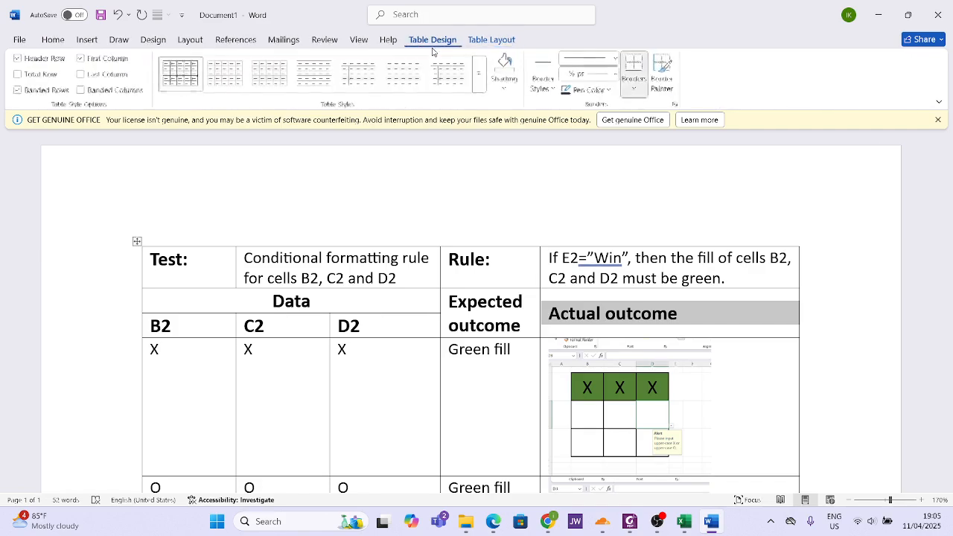
left_click(491, 41)
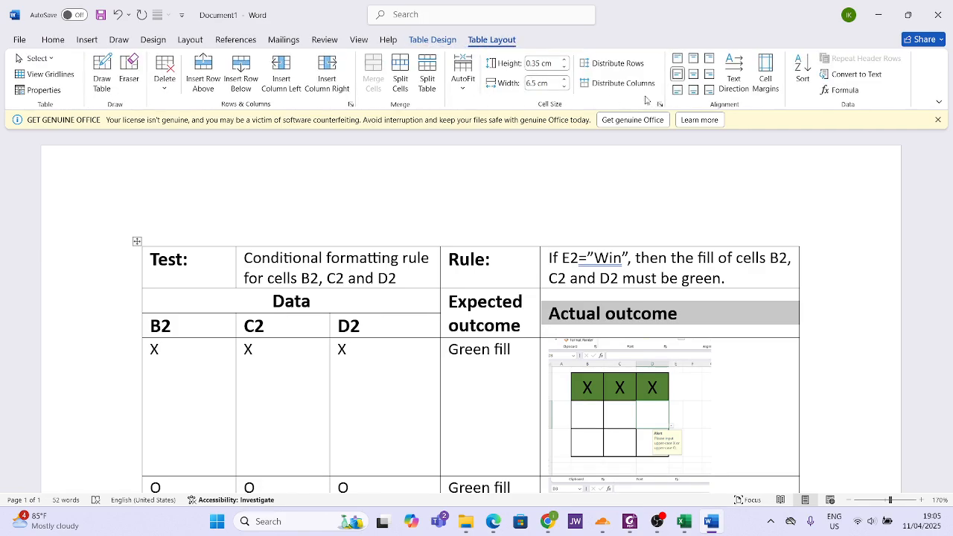
left_click(693, 76)
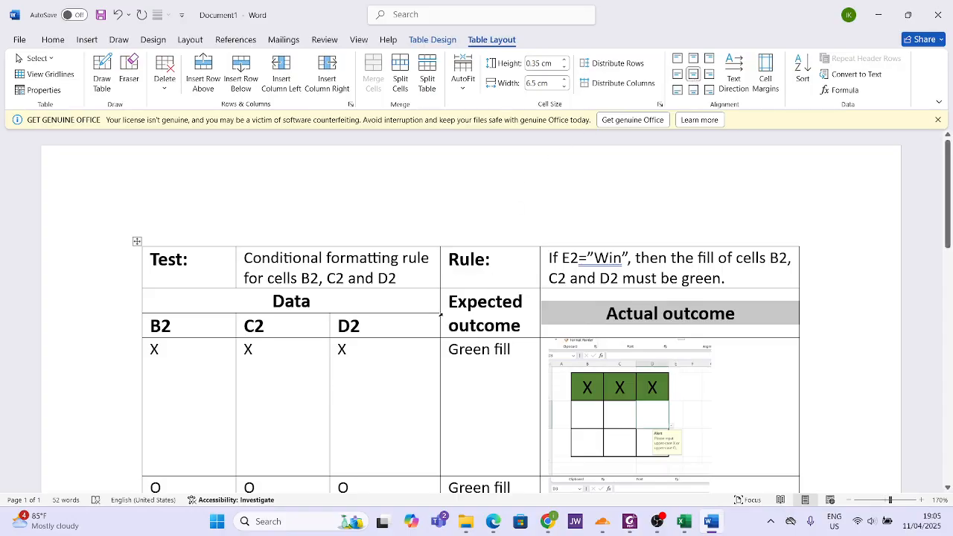
left_click(444, 315)
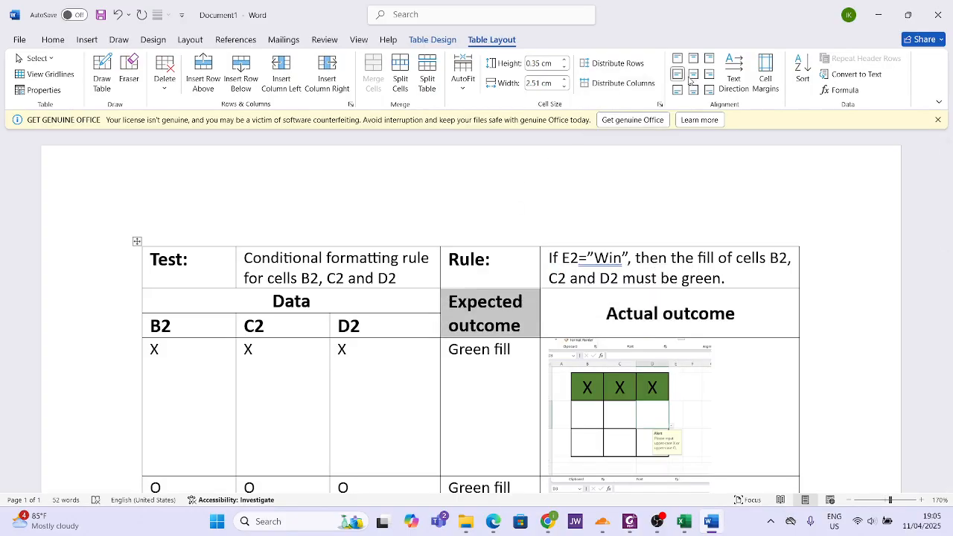